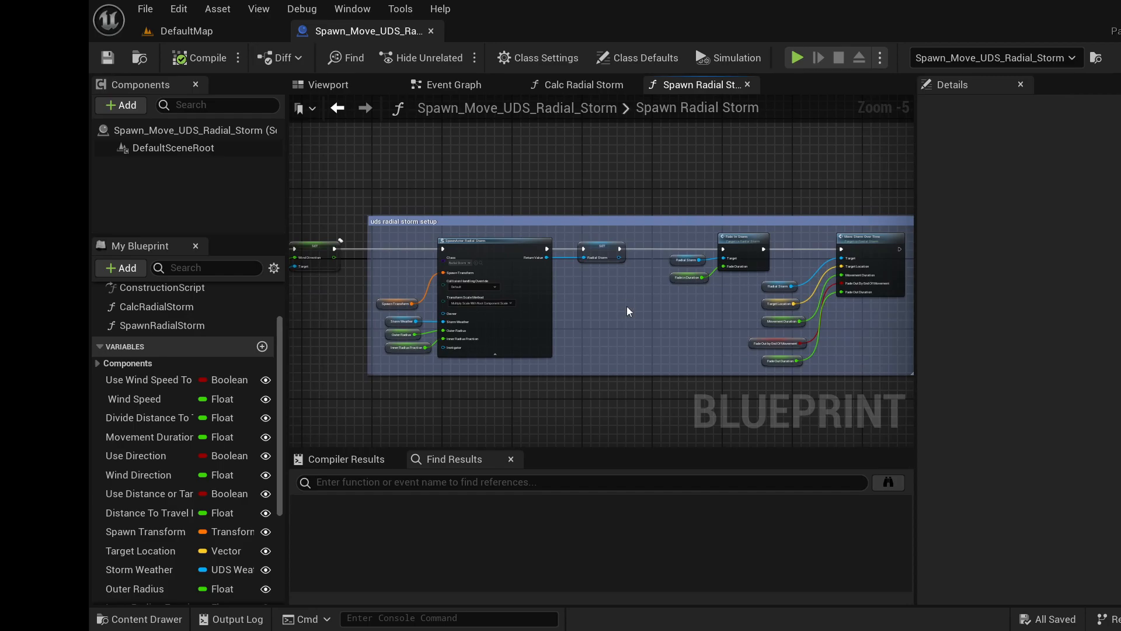
- Examine the uds radial storm setup in the Spawn Radial Storm function, from SpawnActor Radial Storm to Move Storm Over Time
right_drag(624, 307, 674, 303)
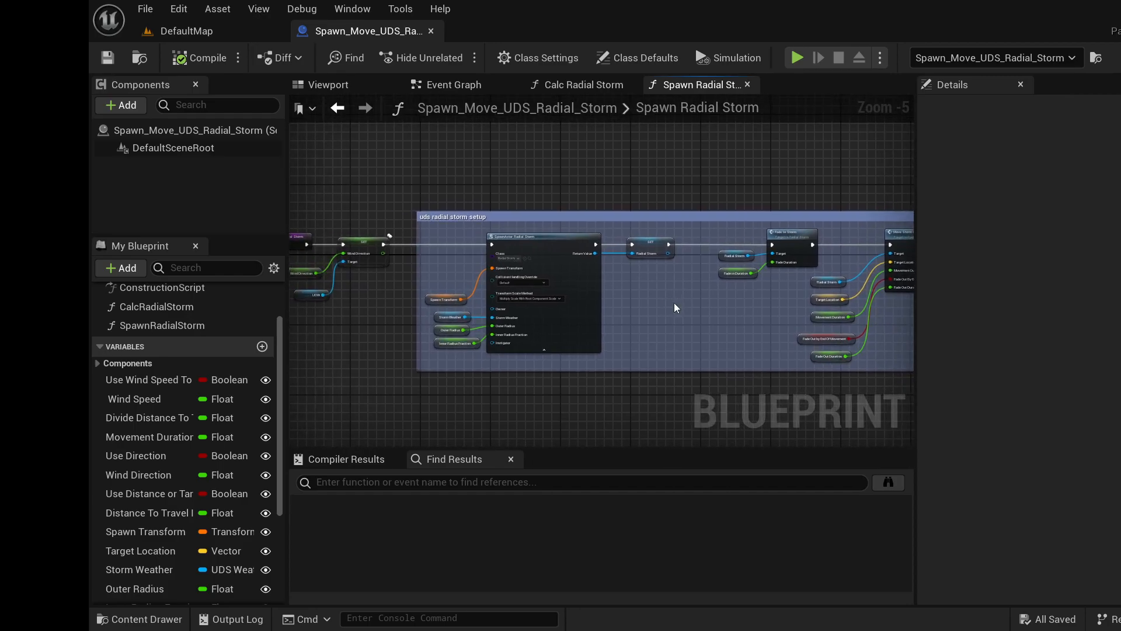
scroll(674, 302, up, 1)
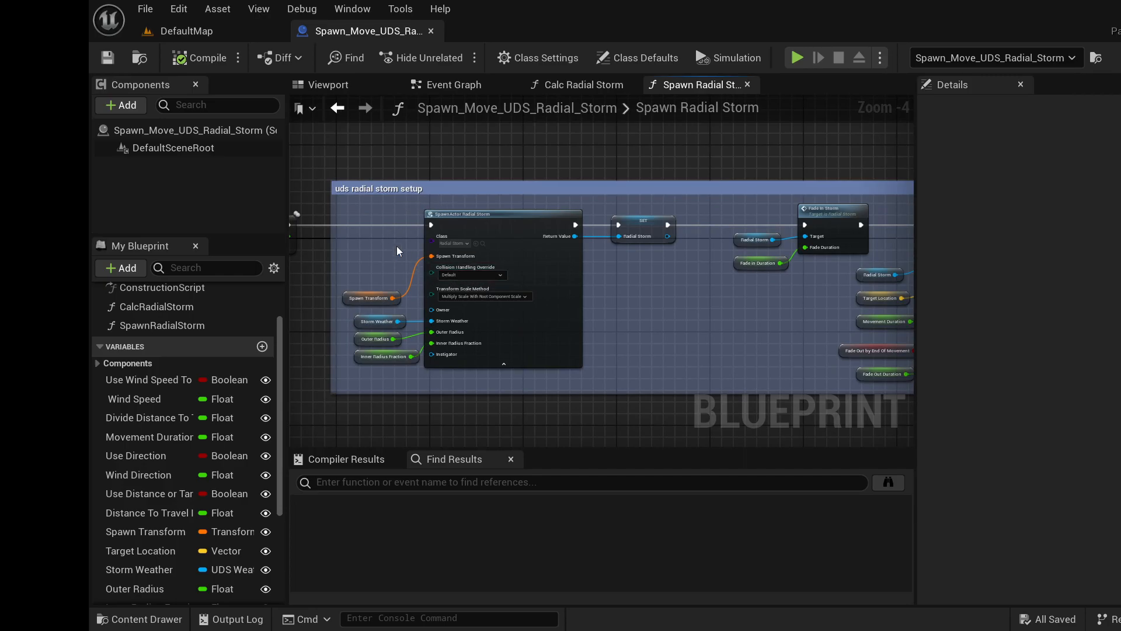
scroll(397, 247, up, 1)
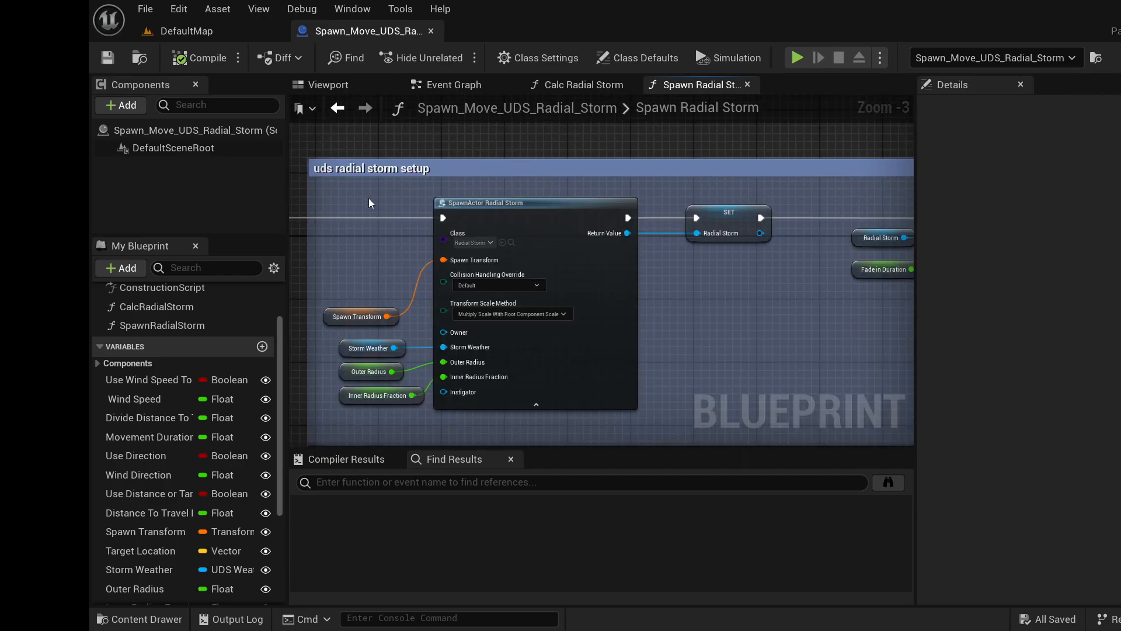
right_drag(817, 327, 413, 313)
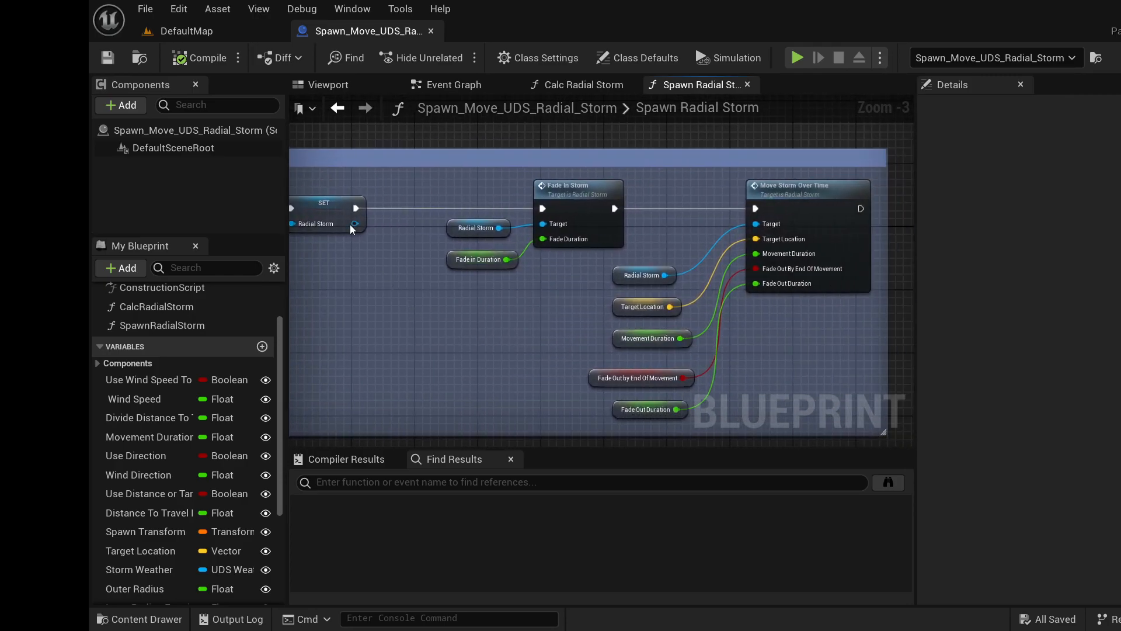
right_drag(585, 311, 883, 279)
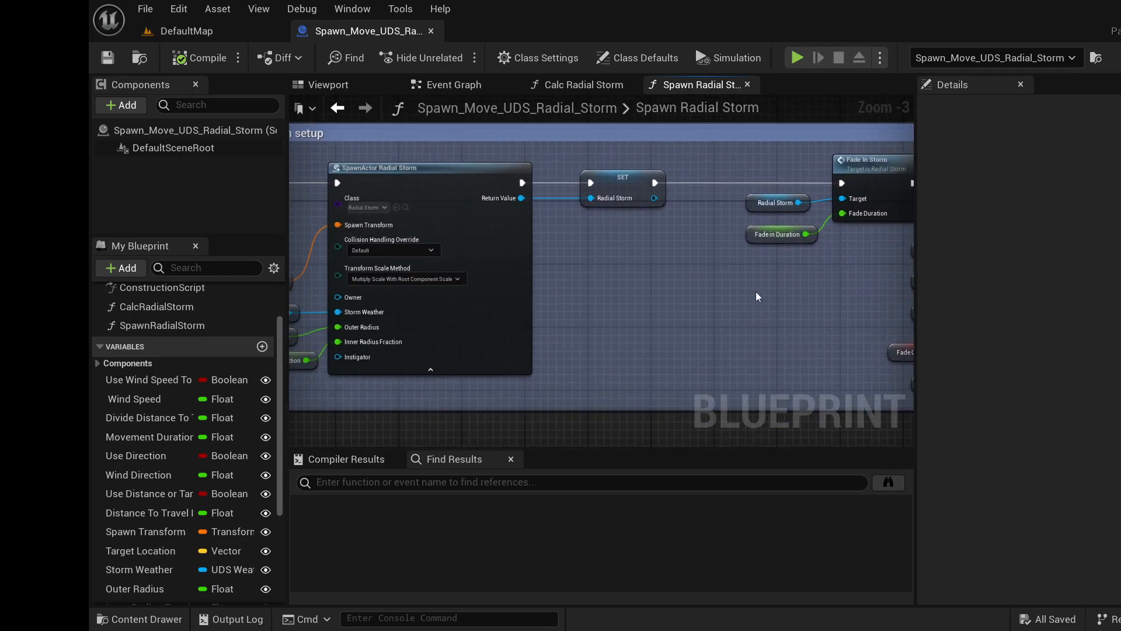
right_drag(756, 292, 828, 292)
scroll(801, 279, down, 1)
right_drag(770, 271, 803, 289)
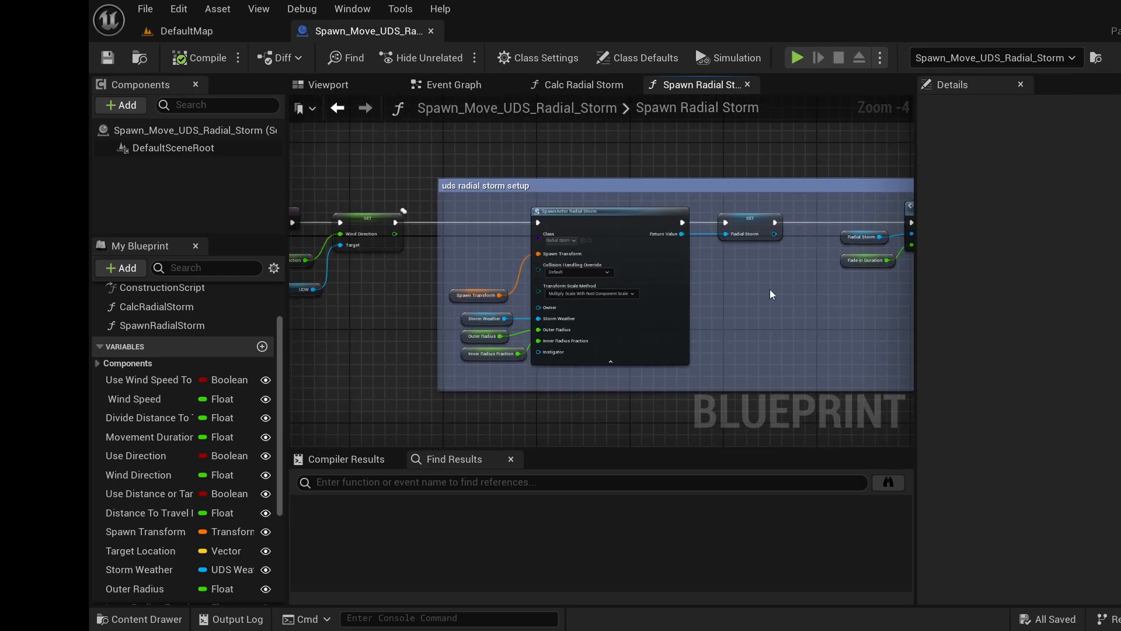
- Inspect the SpawnActor Radial Storm node's inputs, including the details of the connected Spawn Transform variable
scroll(769, 289, up, 1)
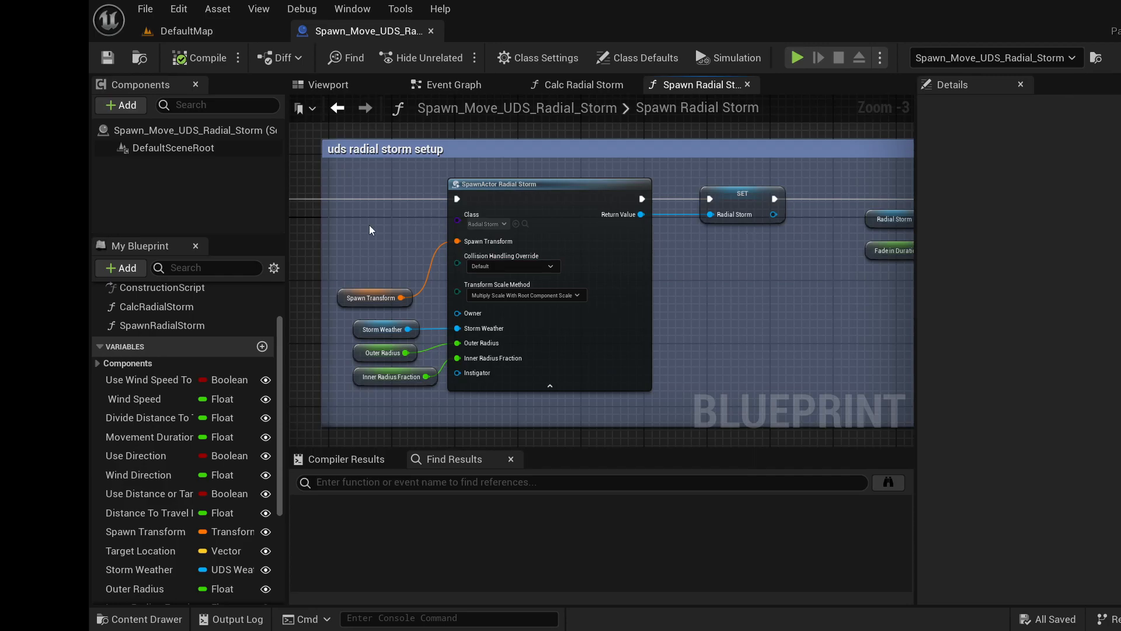
right_drag(369, 225, 393, 197)
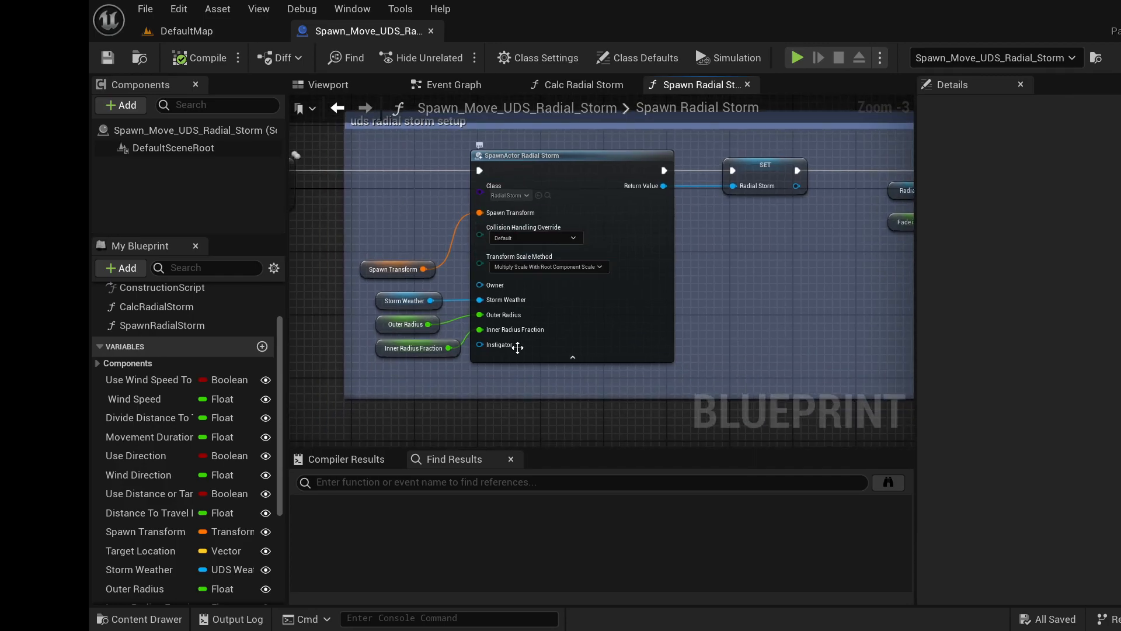
click(384, 274)
mouse_move(383, 271)
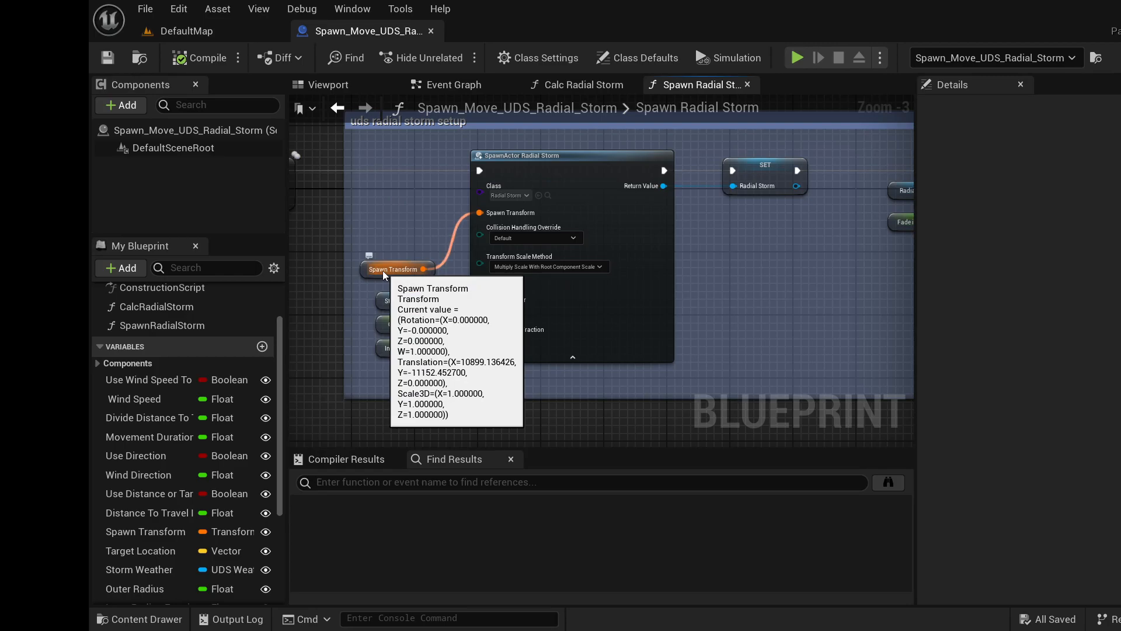
click(395, 230)
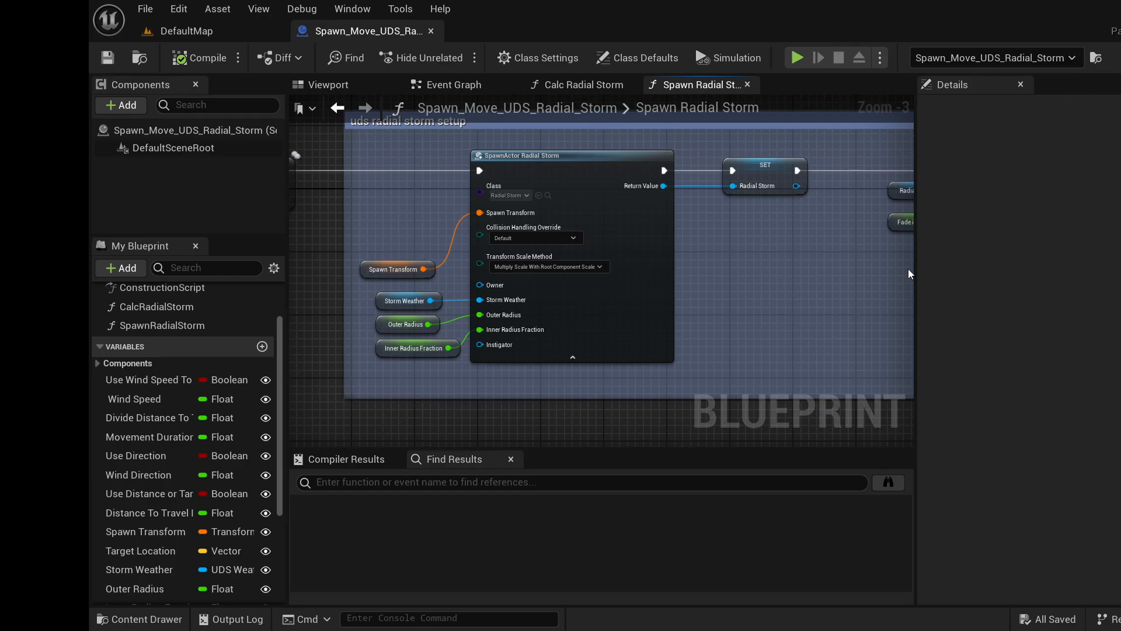
- Examine the Fade In Storm and Move Storm Over Time nodes with their connected variables, and how they follow the SpawnActor node
right_drag(803, 272, 636, 271)
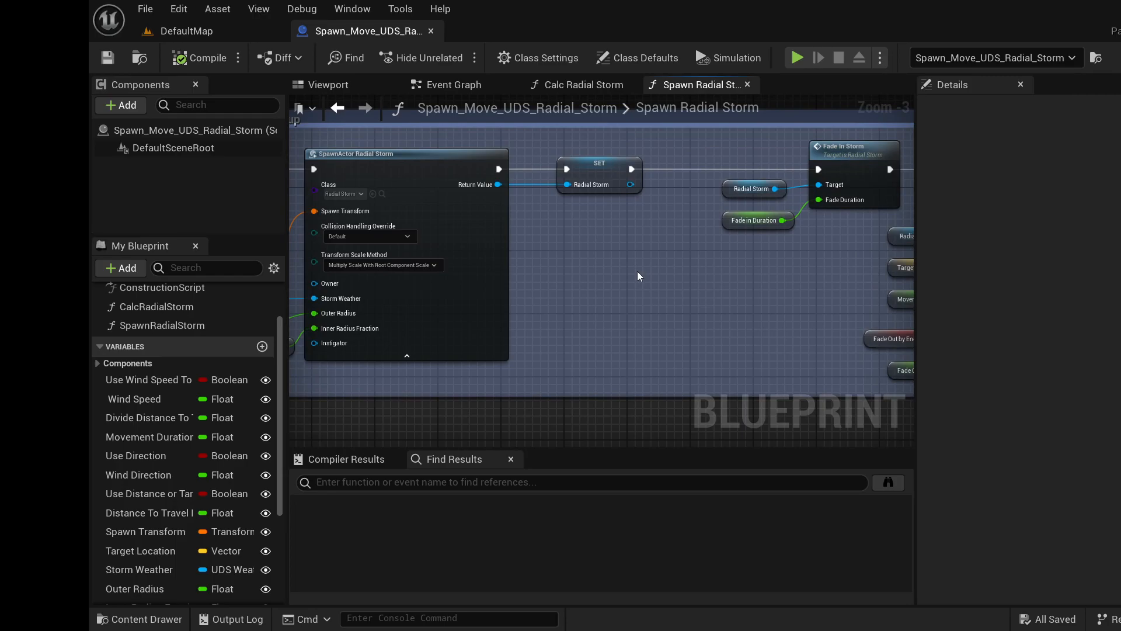
right_drag(637, 271, 554, 285)
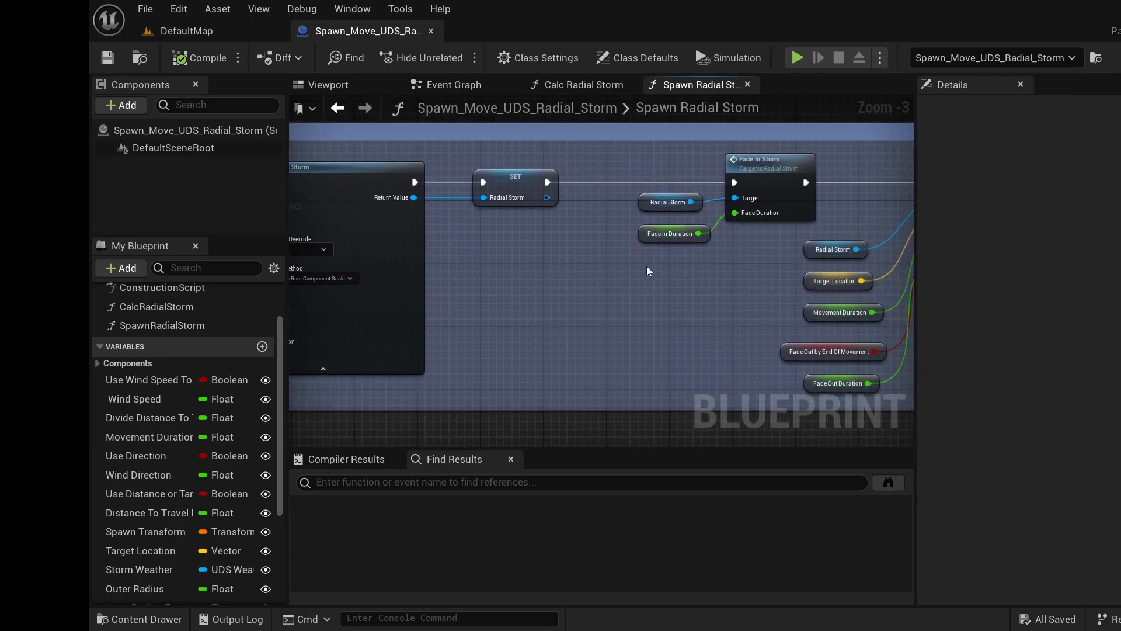
right_drag(647, 270, 583, 278)
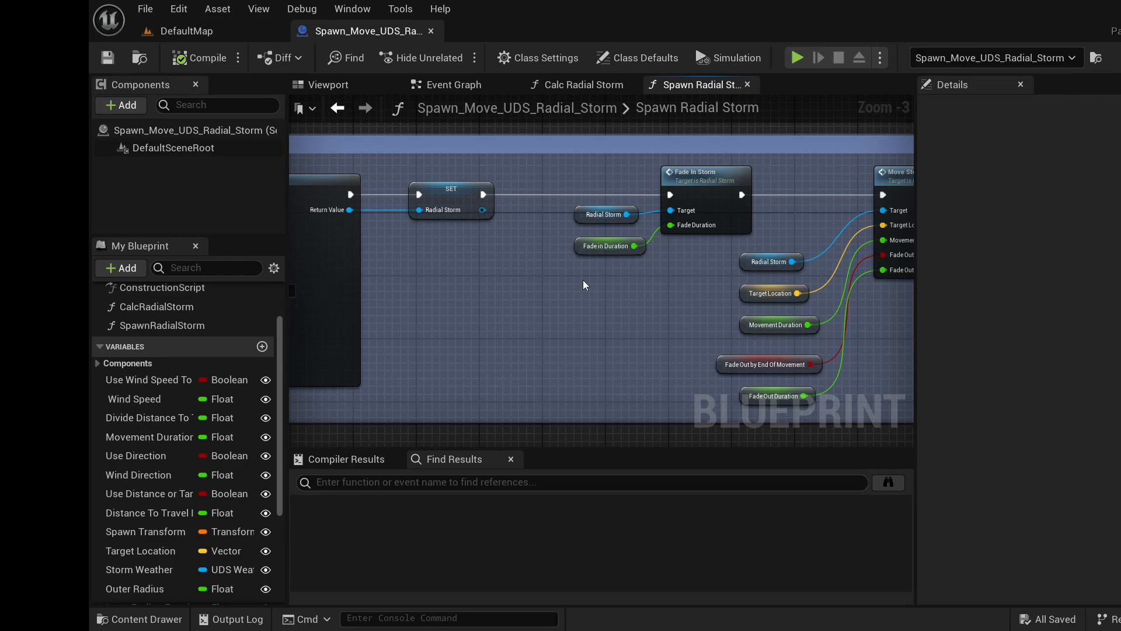
right_drag(583, 285, 514, 244)
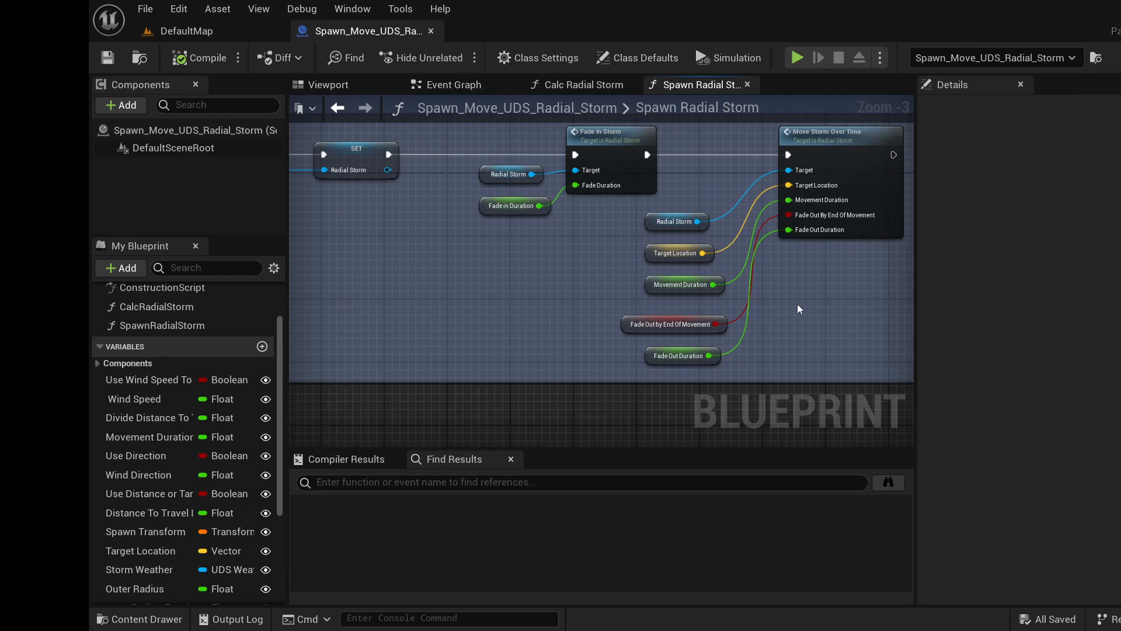
right_drag(774, 299, 898, 280)
scroll(605, 254, down, 2)
right_drag(481, 249, 704, 292)
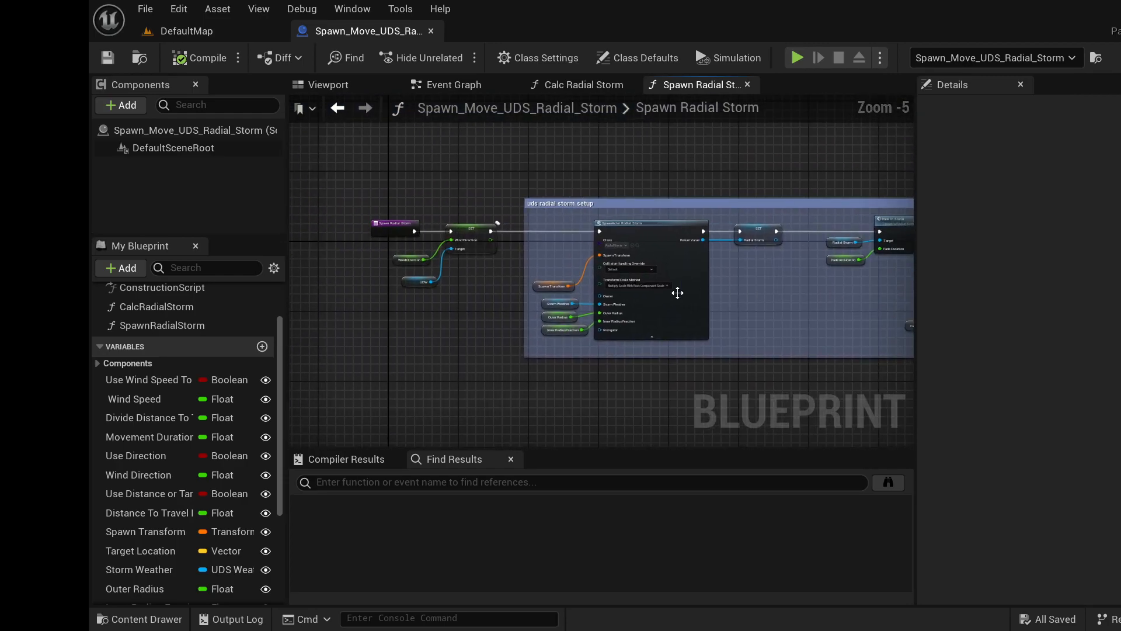
scroll(637, 295, up, 3)
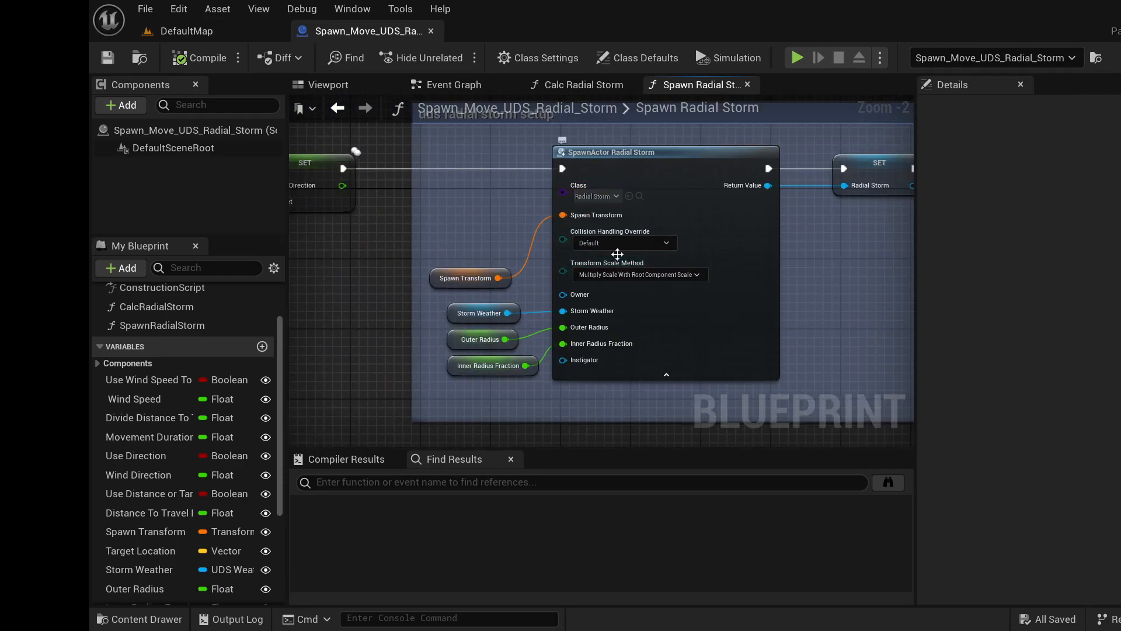
right_drag(898, 230, 529, 267)
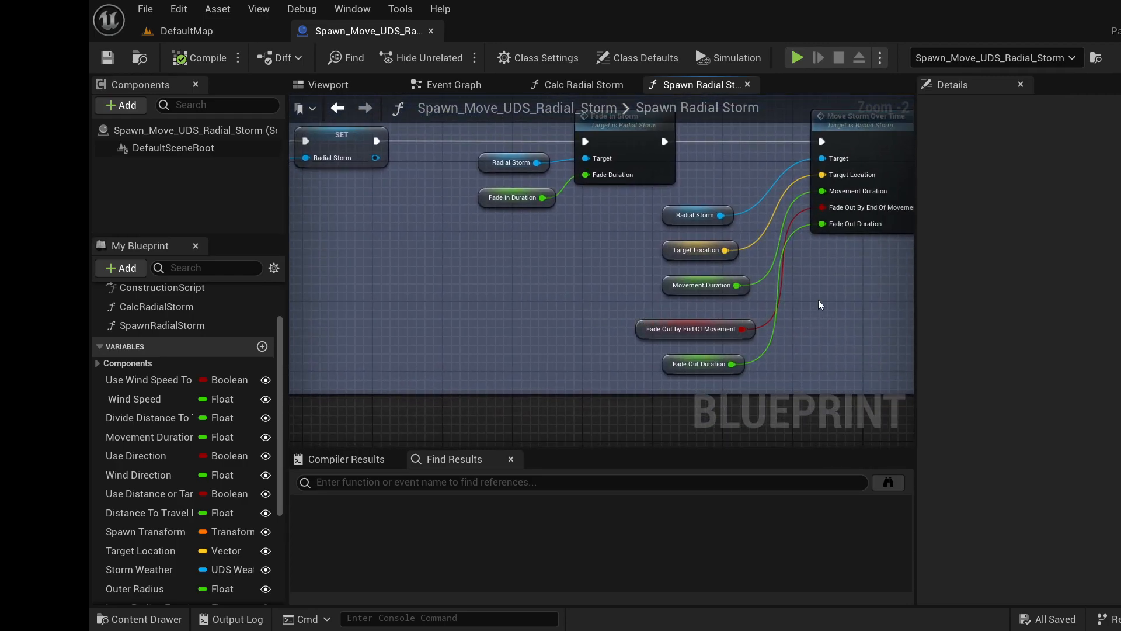
right_drag(818, 301, 786, 347)
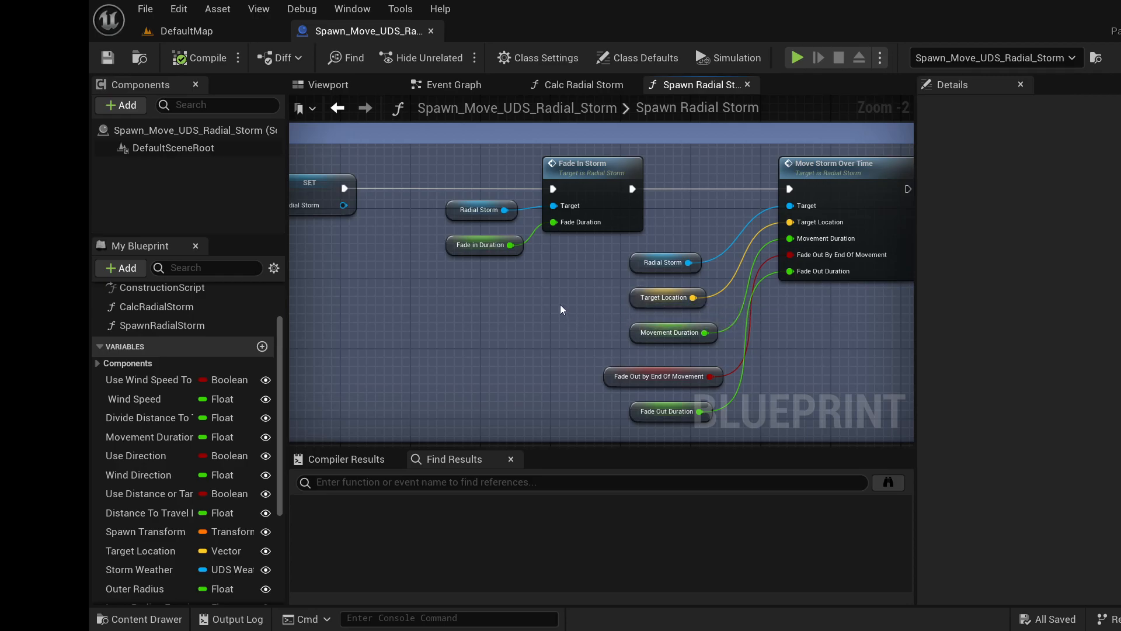
scroll(533, 303, down, 1)
right_drag(532, 303, 710, 296)
scroll(600, 292, down, 2)
scroll(637, 296, up, 1)
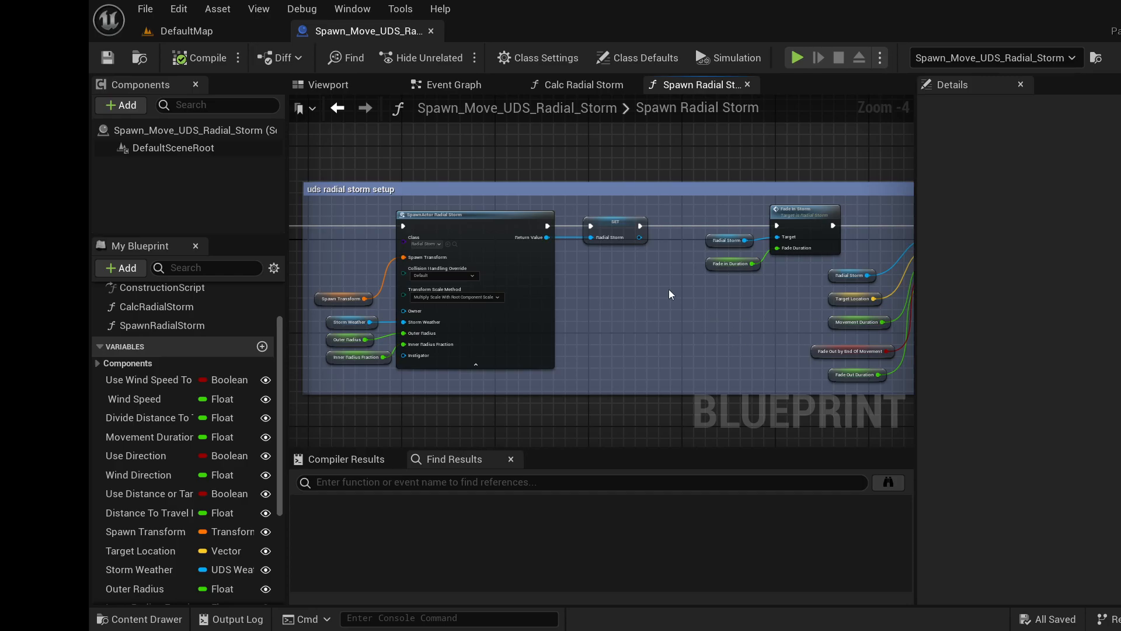
scroll(646, 287, down, 1)
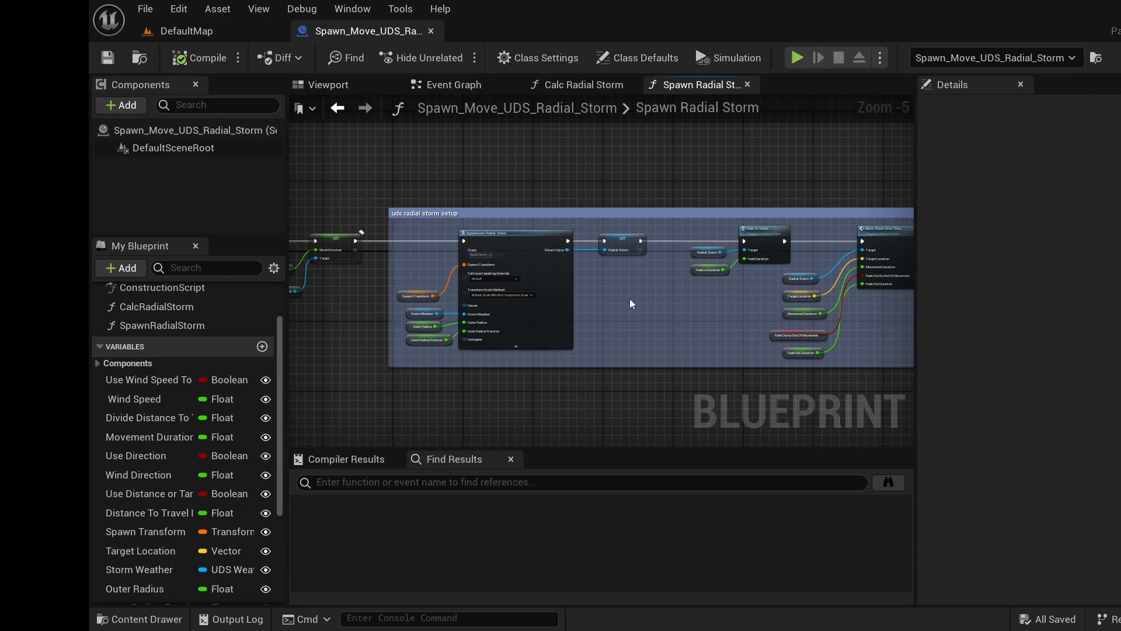
mouse_move(711, 298)
right_down()
mouse_move(675, 297)
mouse_move(704, 302)
right_up()
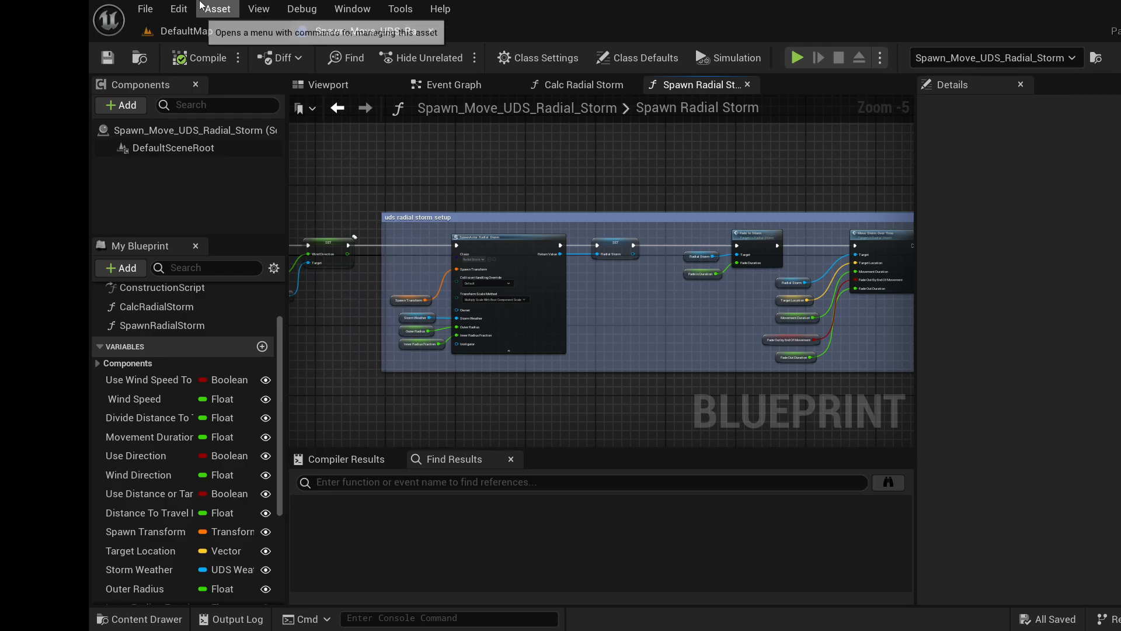
- Switch to the DefaultMap level and review the Default settings of the Spawn_Move_UDS_Radial_Storm actor
click(185, 32)
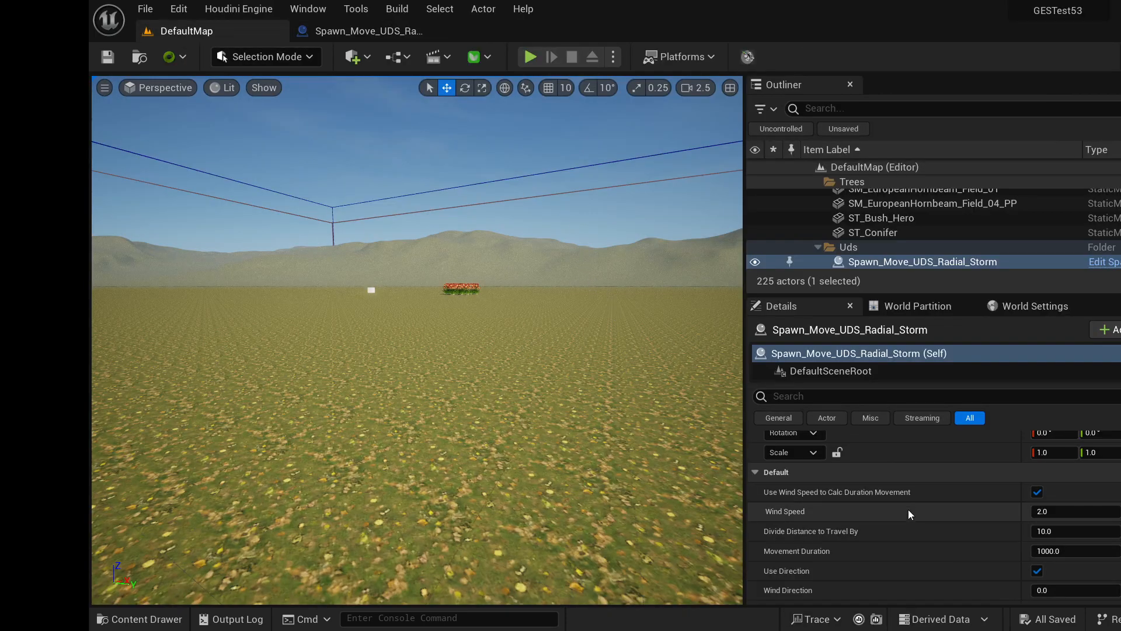
scroll(1116, 564, up, 3)
scroll(1115, 555, down, 3)
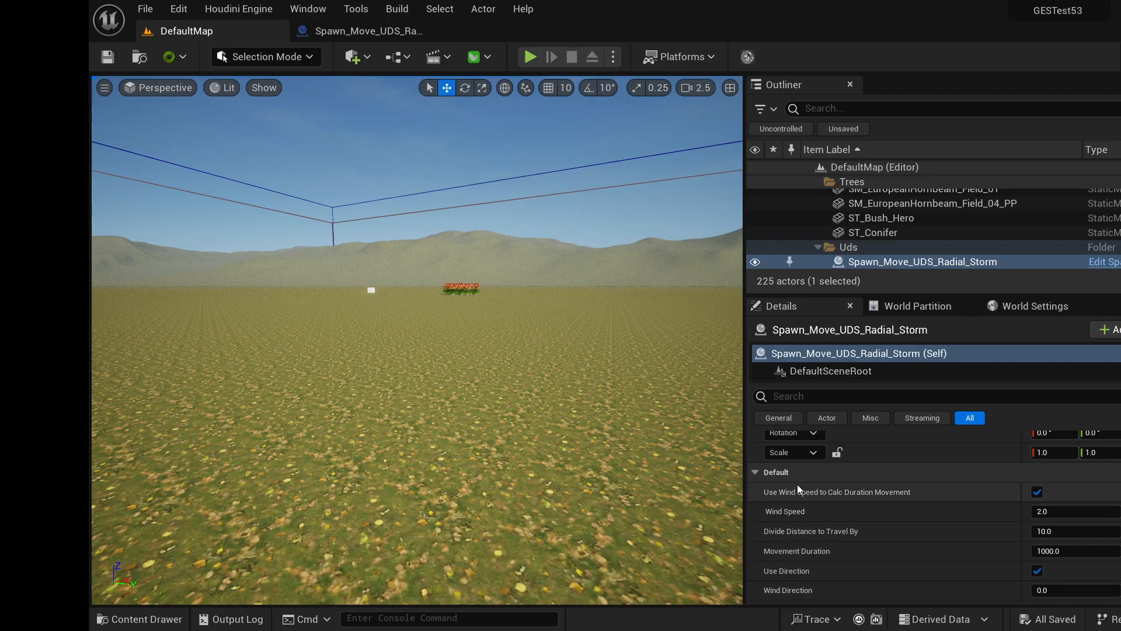
scroll(794, 488, down, 1)
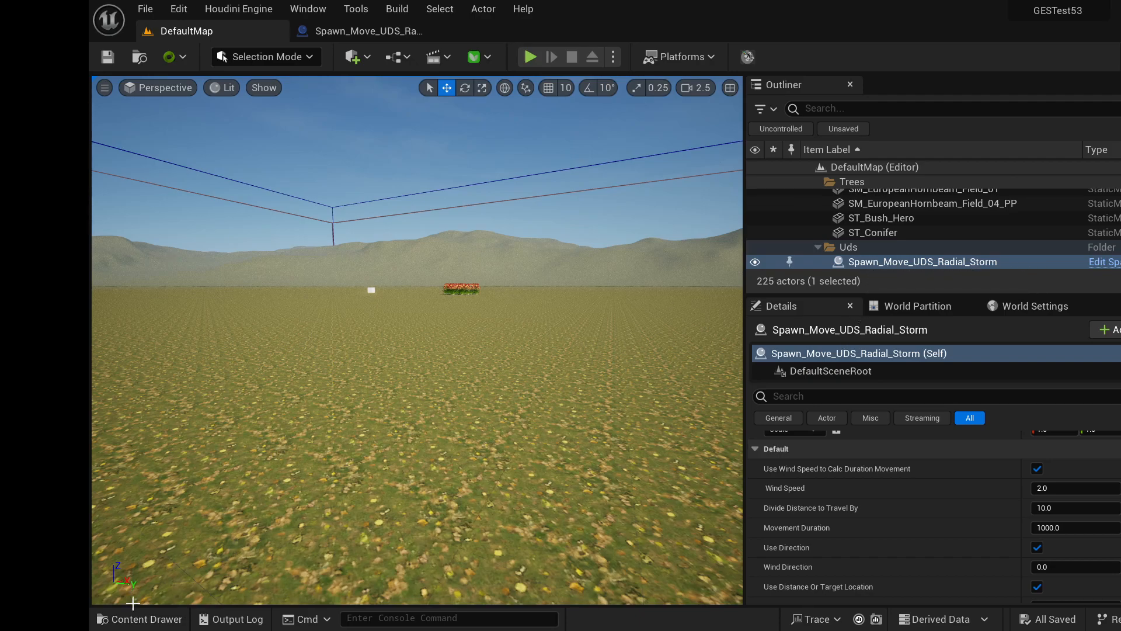
click(881, 261)
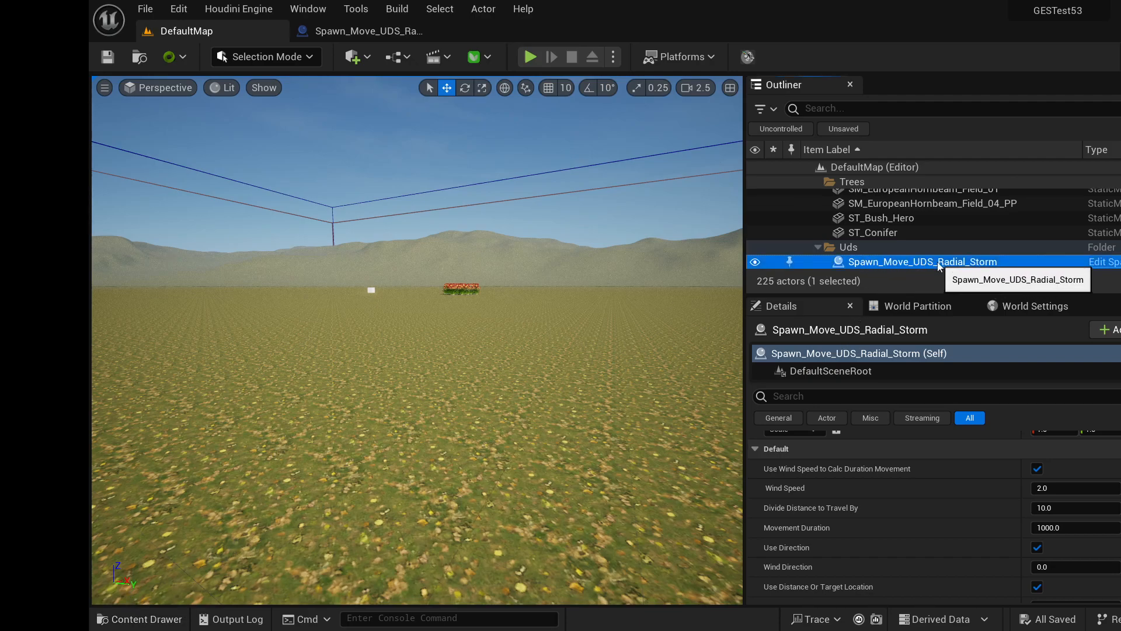
- Locate the Spawn_Move_UDS_Radial_Storm asset in the GlobalEnvironmentalSystem Blueprints folder, and return to the placed actor's settings in the level
click(103, 619)
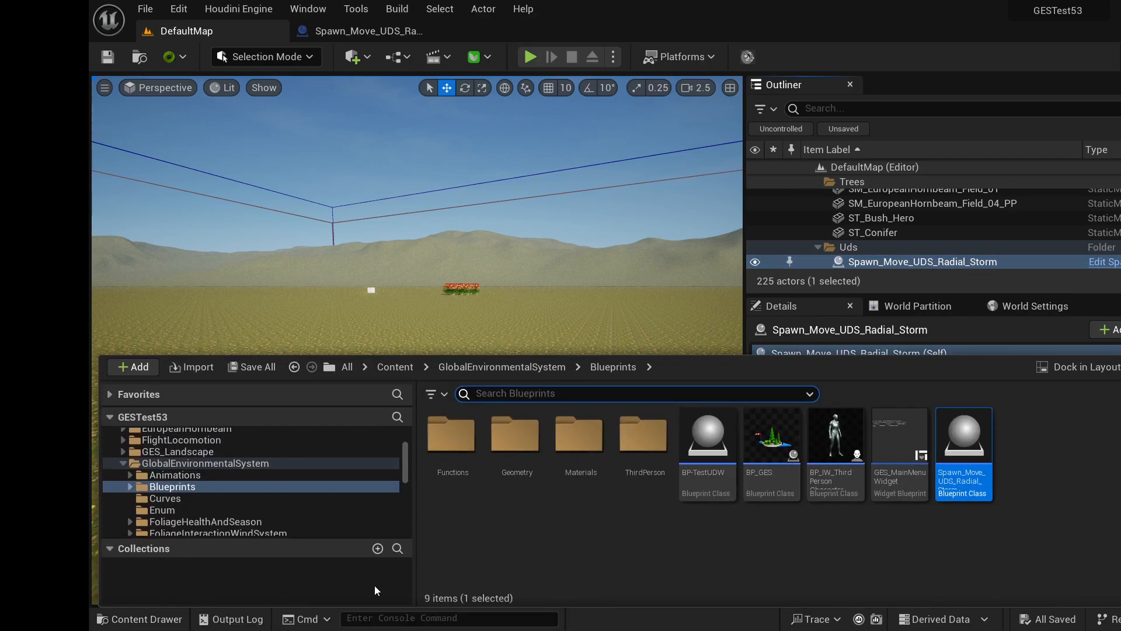
click(157, 464)
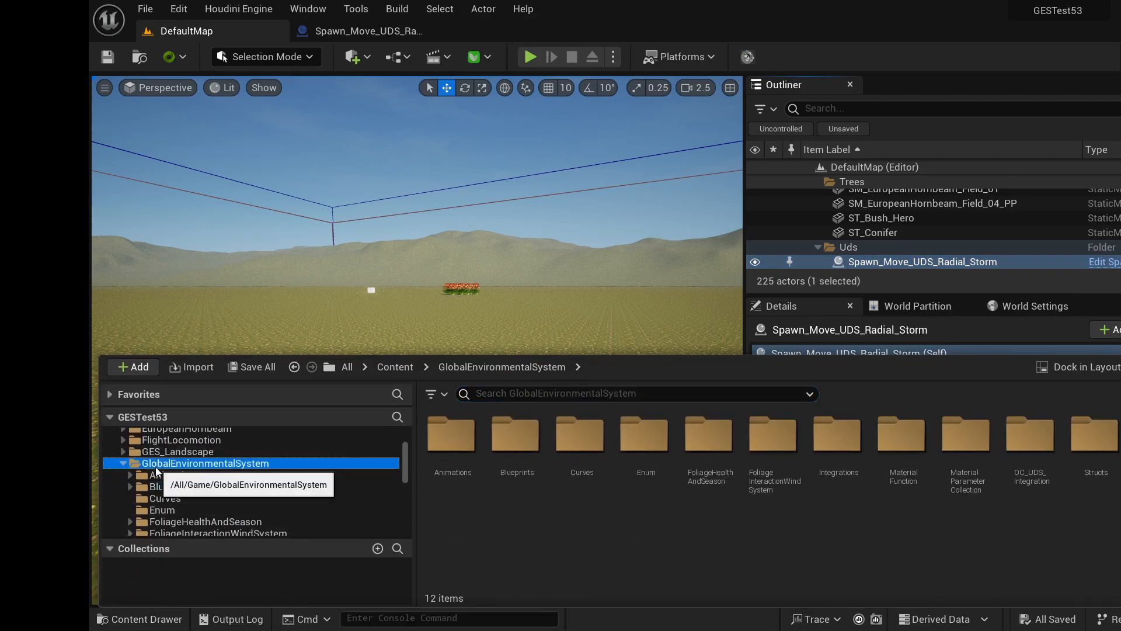
click(170, 487)
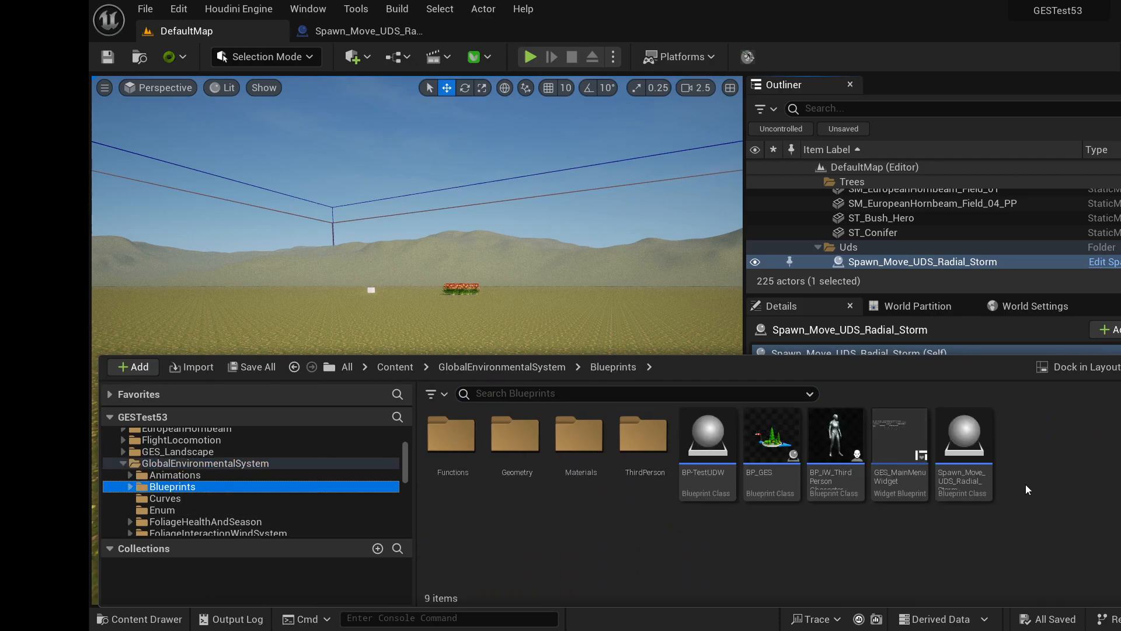
click(866, 268)
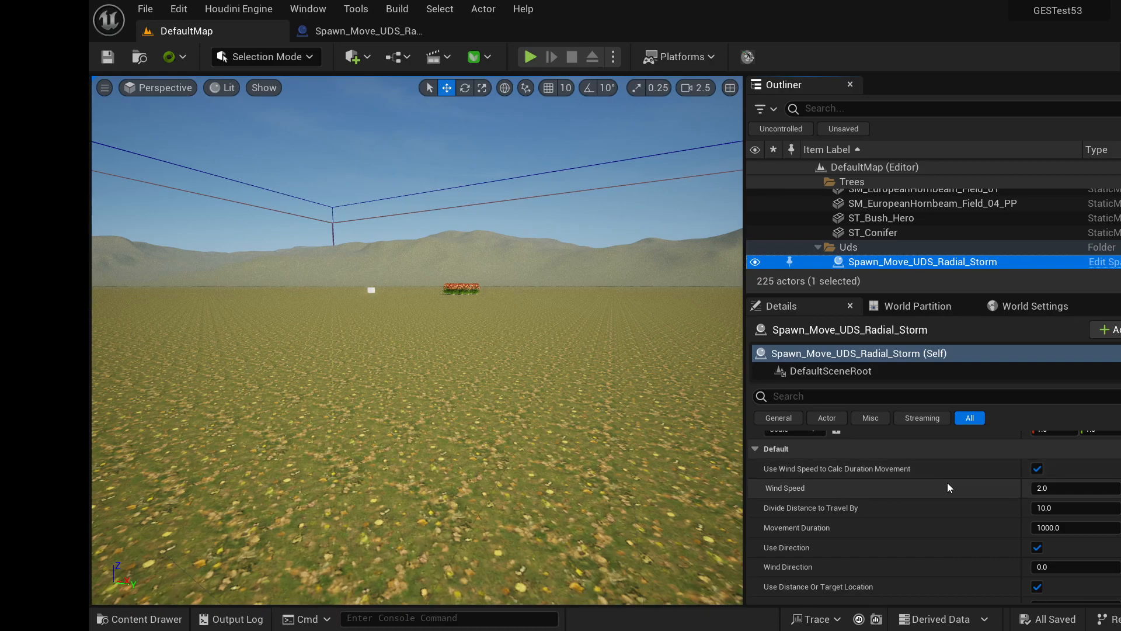
mouse_move(660, 324)
right_down()
mouse_move(683, 301)
mouse_move(660, 318)
right_up()
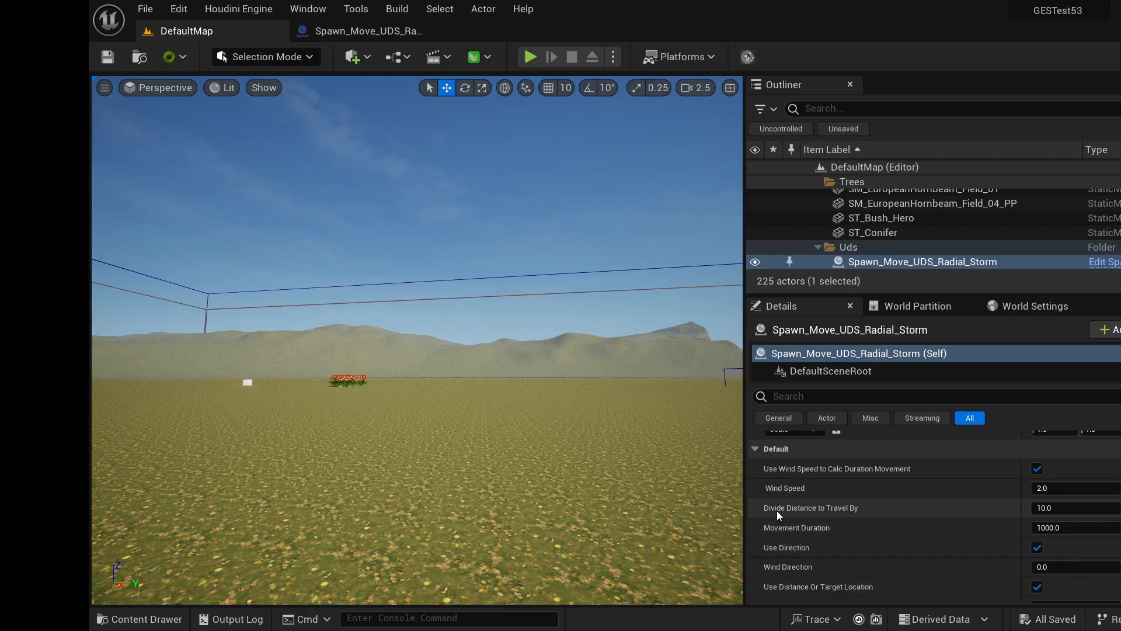
- Open the CalcRadialStorm function in the storm blueprint and examine its "Change duration based on distance and windspeed" section
click(345, 31)
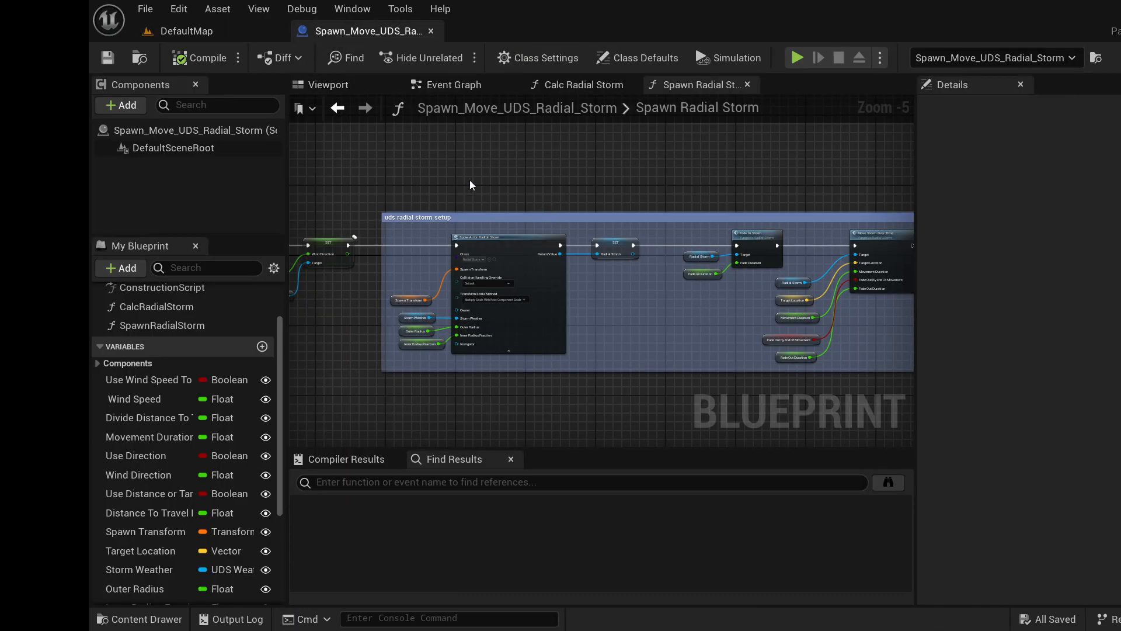
click(176, 313)
double_click(176, 313)
right_drag(392, 268, 730, 354)
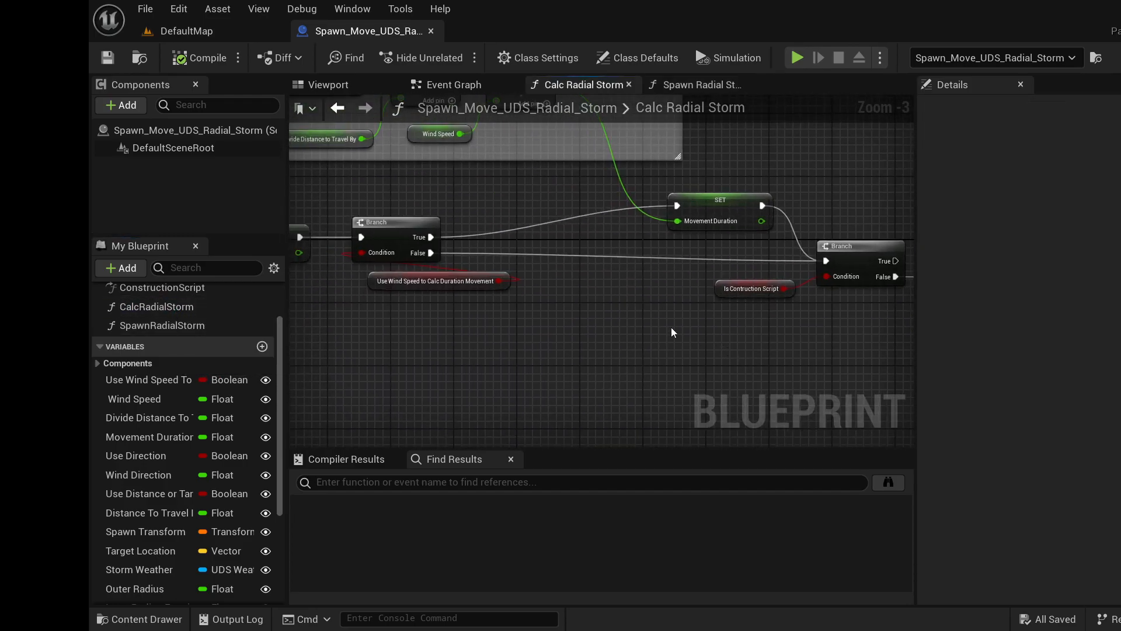
scroll(679, 332, down, 3)
right_drag(657, 319, 701, 358)
scroll(667, 290, up, 4)
right_drag(660, 280, 754, 271)
scroll(667, 283, up, 1)
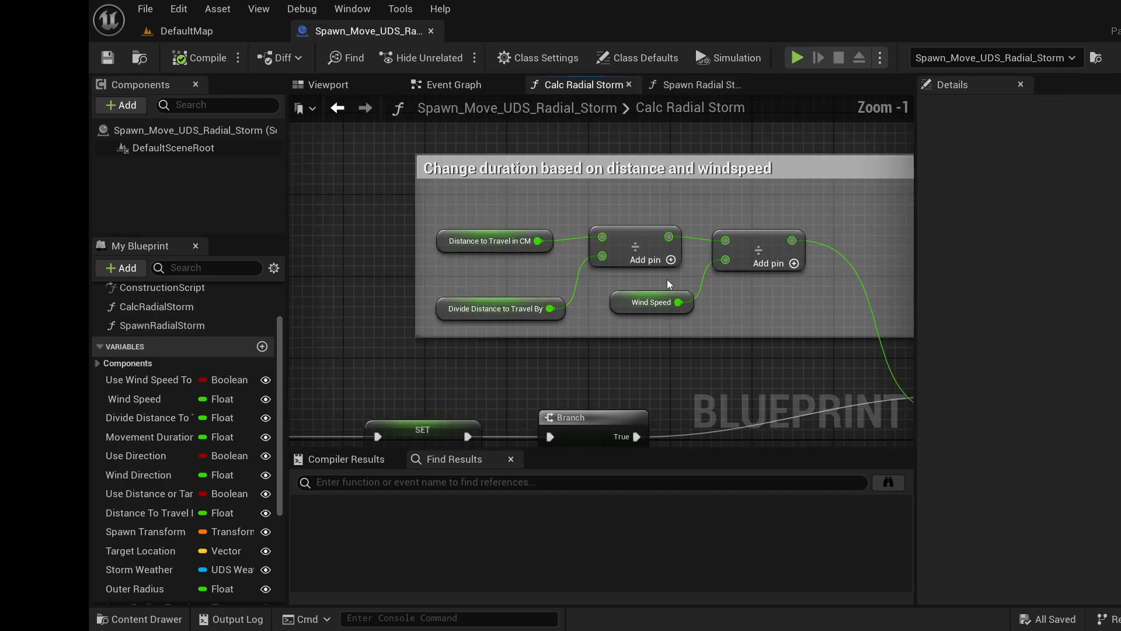
mouse_move(450, 243)
- Return to the DefaultMap level, try a Divide Distance to Travel By value of 100 on the storm actor, and restore it to 10
click(184, 31)
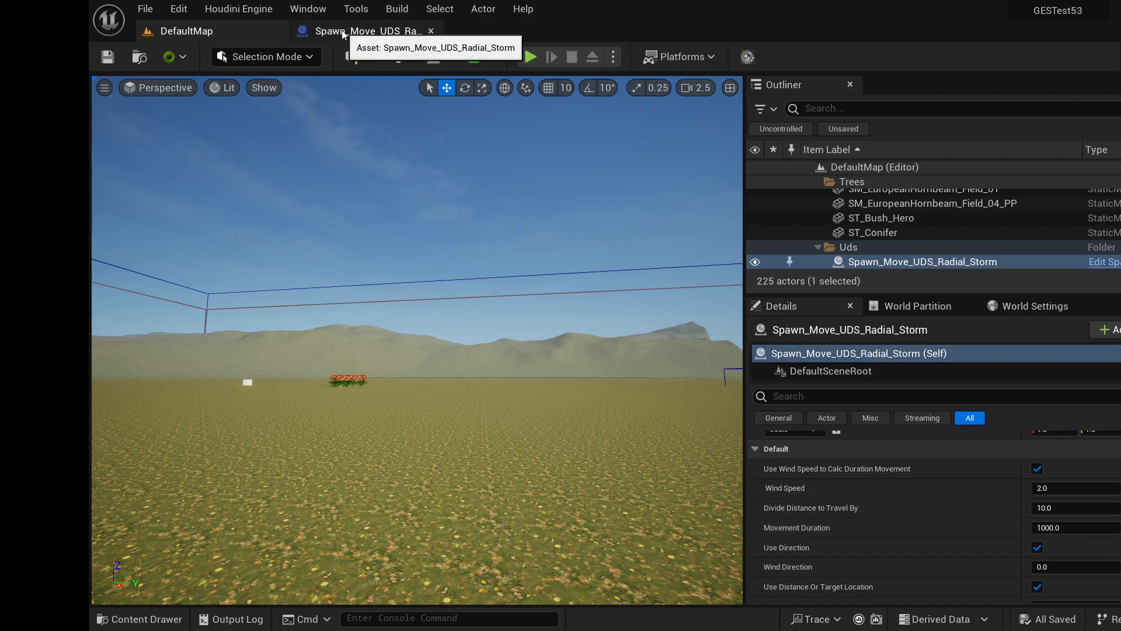
click(1081, 506)
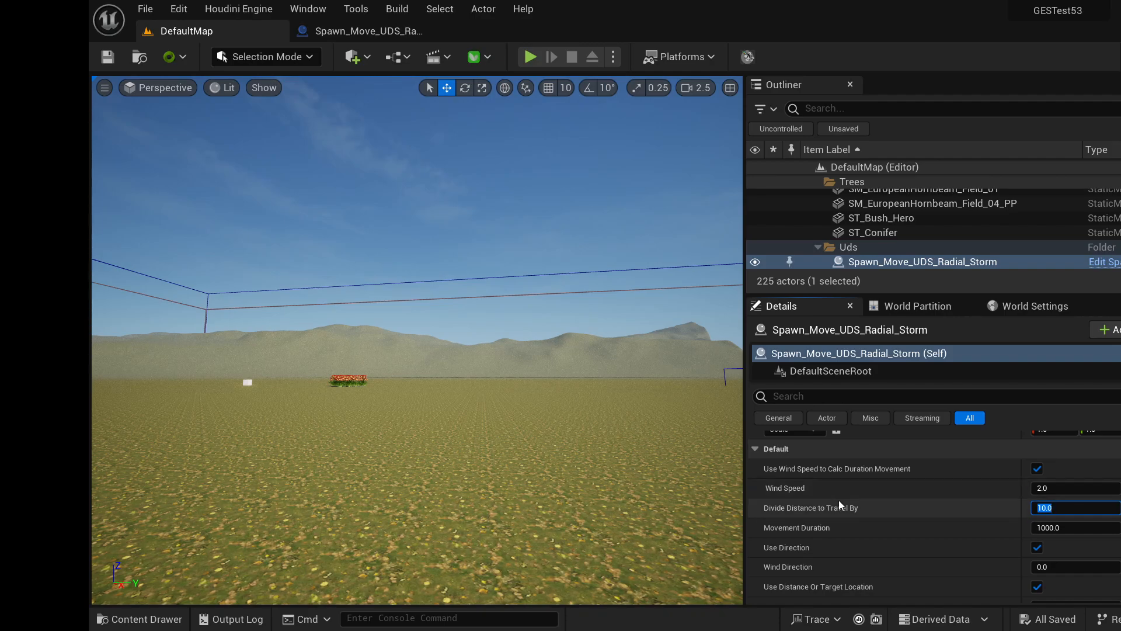
text(100)
key(Return)
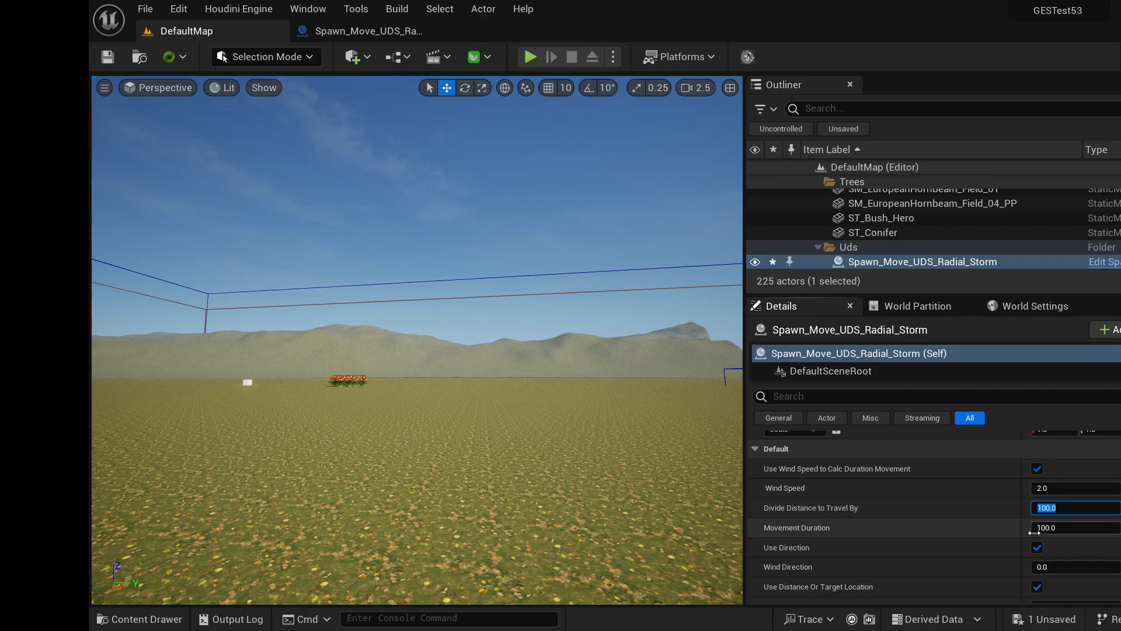
text(10)
key(Return)
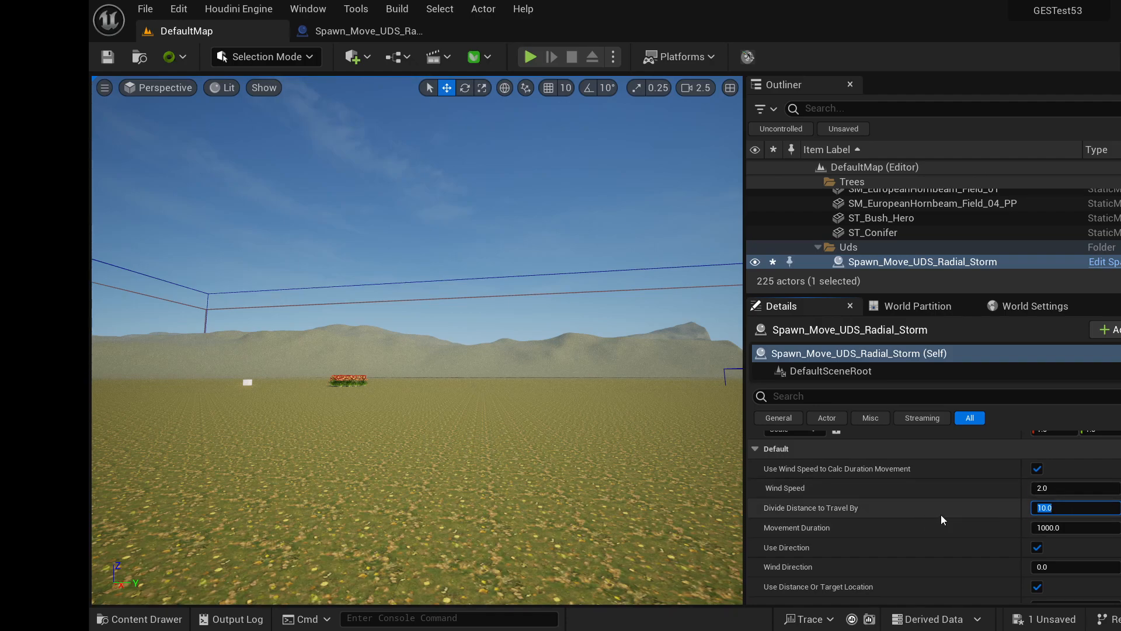
- Check the Distance to Travel in CM setting and survey the terrain around the lake and storm actor to judge the travel distance
scroll(866, 522, down, 3)
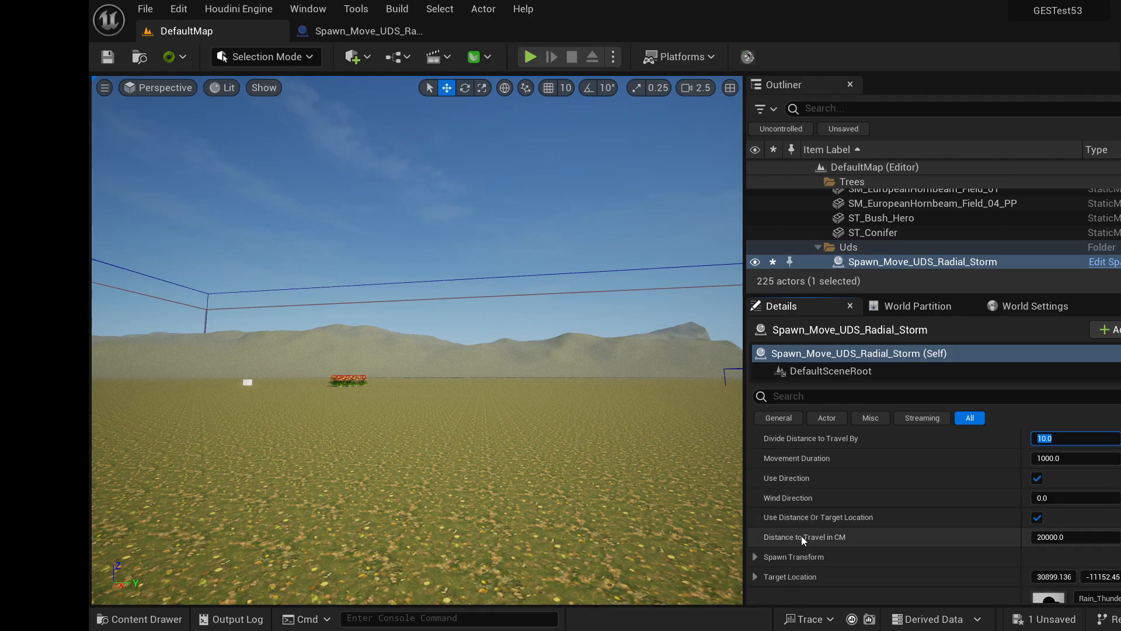
click(1056, 538)
mouse_move(470, 387)
right_down()
mouse_move(448, 369)
mouse_move(368, 354)
mouse_move(677, 403)
mouse_move(724, 423)
mouse_move(633, 446)
mouse_move(683, 487)
mouse_move(514, 444)
mouse_move(393, 395)
mouse_move(450, 406)
mouse_move(432, 403)
mouse_move(453, 390)
right_up()
key(w)
key(s)
key(s)
scroll(333, 330, down, 6)
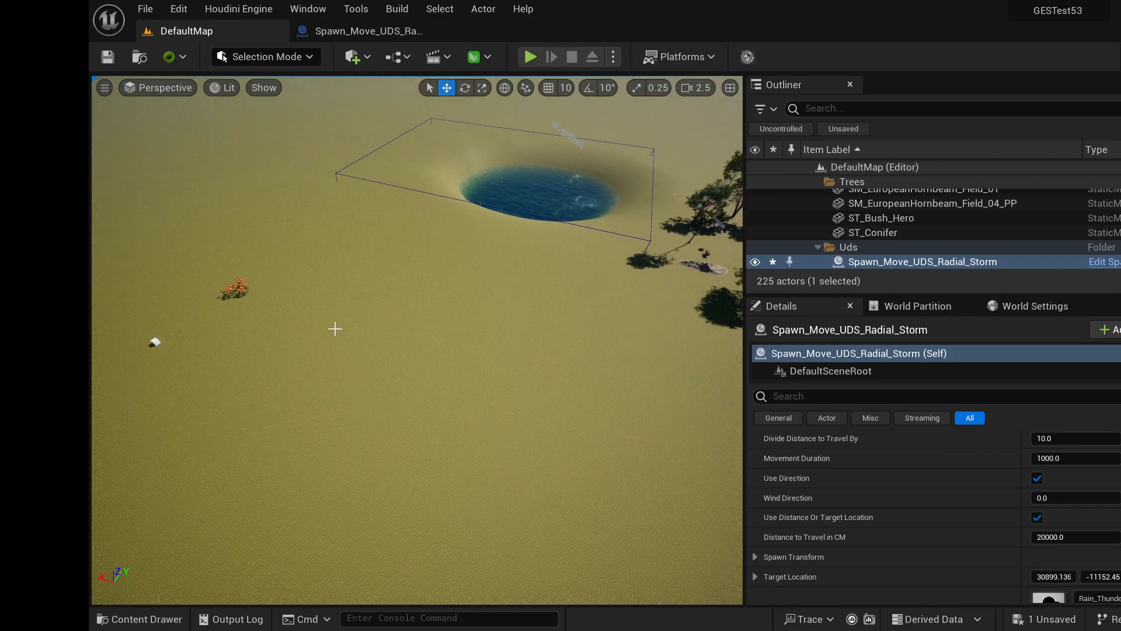
scroll(549, 338, down, 4)
mouse_move(275, 360)
right_down()
mouse_move(344, 365)
mouse_move(275, 360)
right_up()
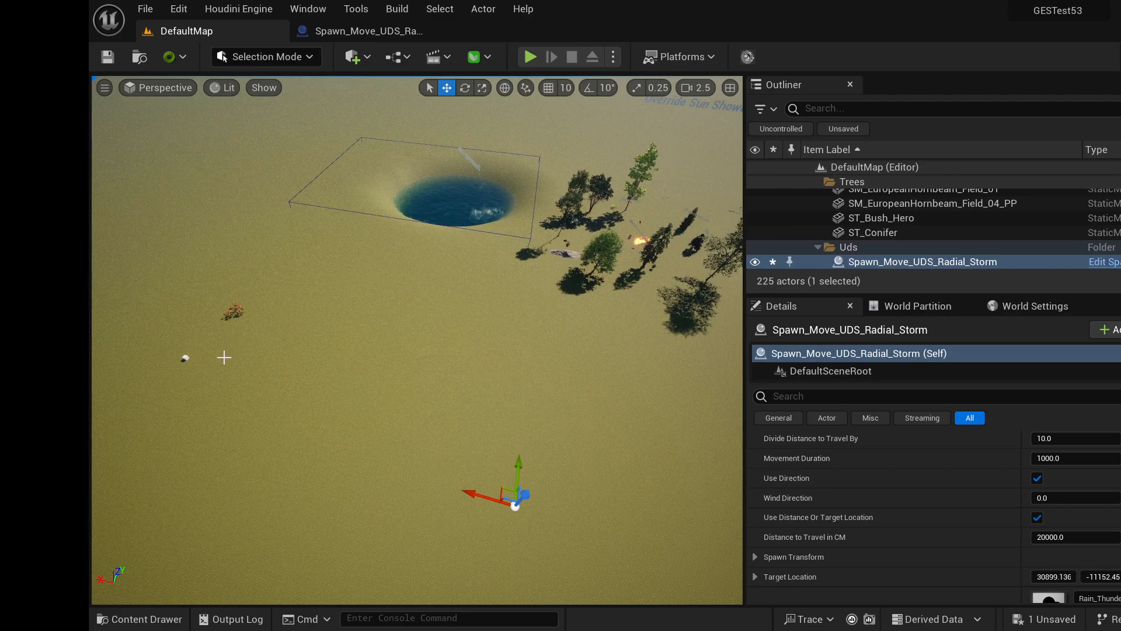
right_drag(537, 298, 505, 283)
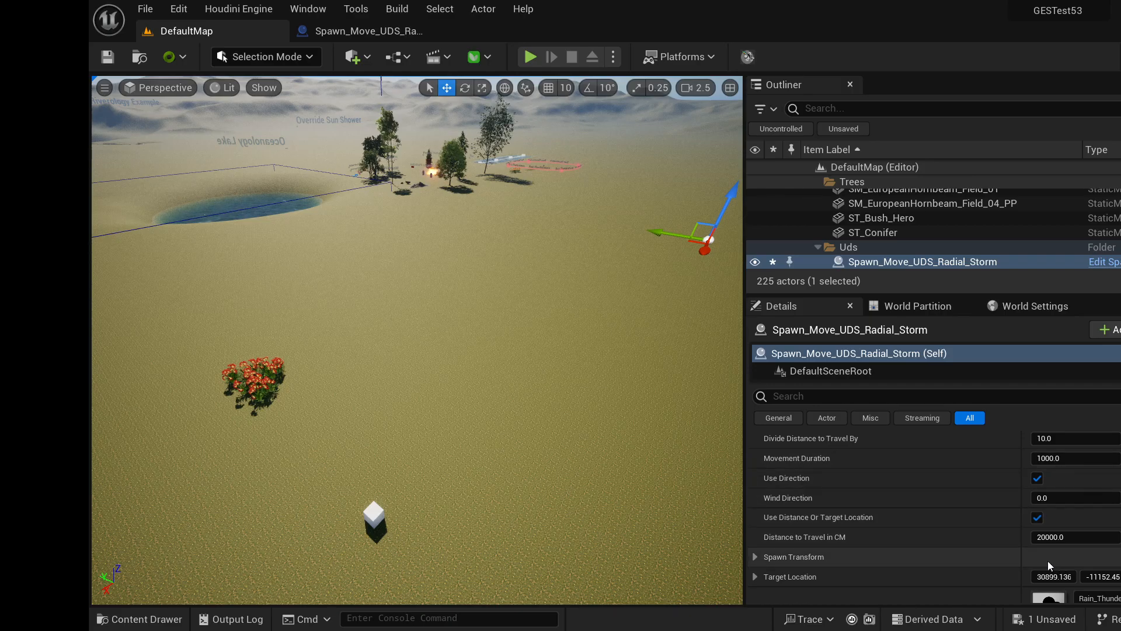
- Set the storm actor's Distance to Travel in CM to 200000
click(1056, 538)
text(2)
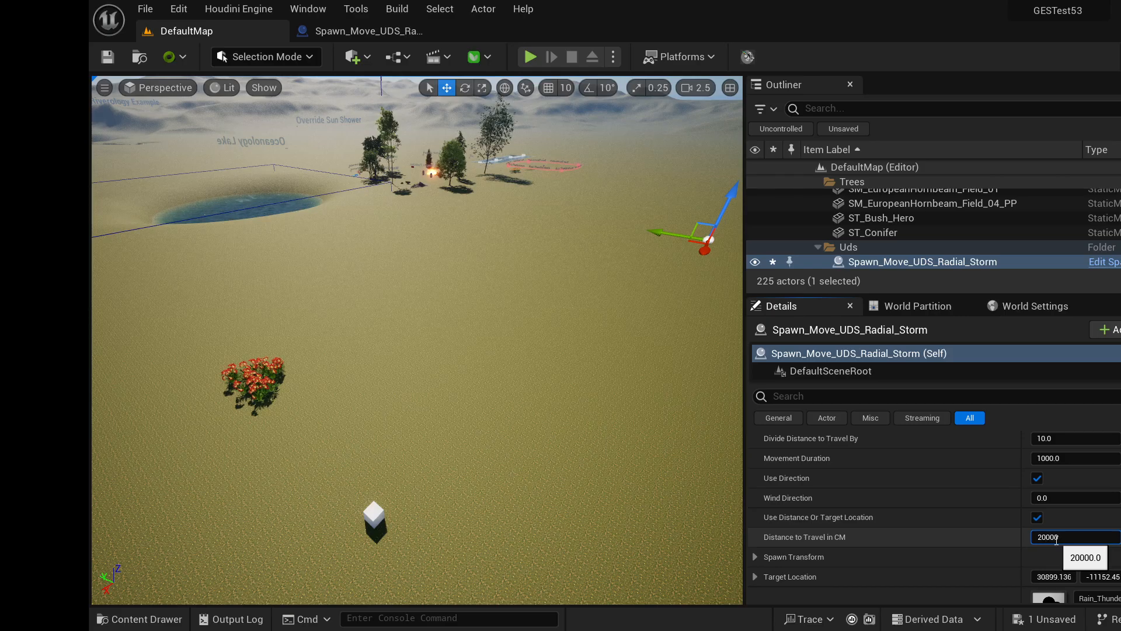
key(Return)
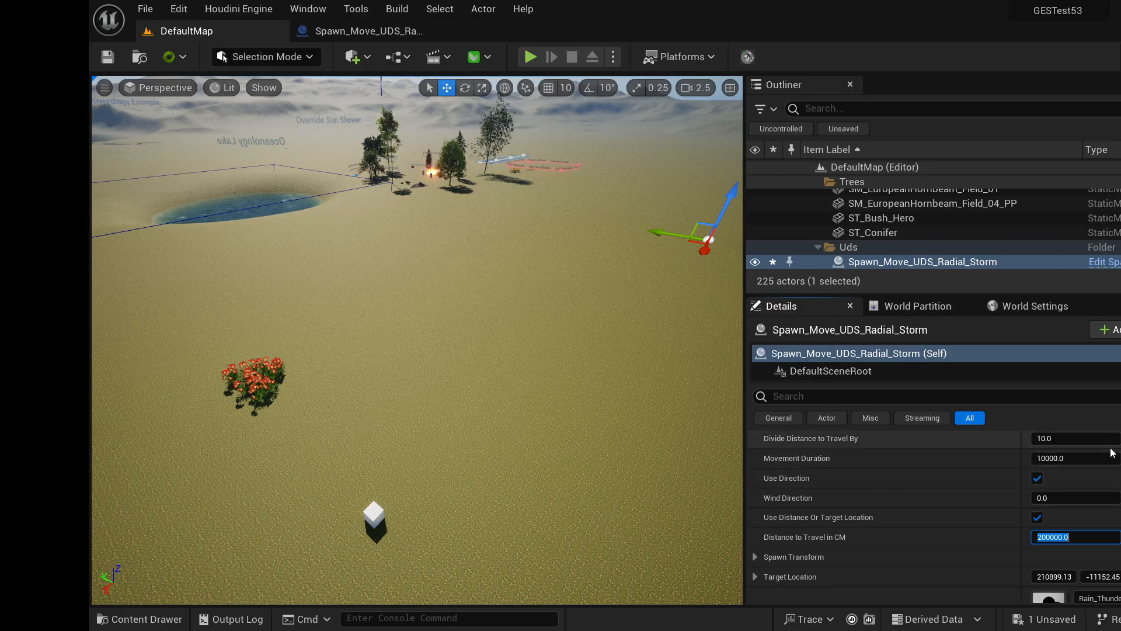
- Set the storm actor's Wind Speed to 10
scroll(1086, 458, up, 3)
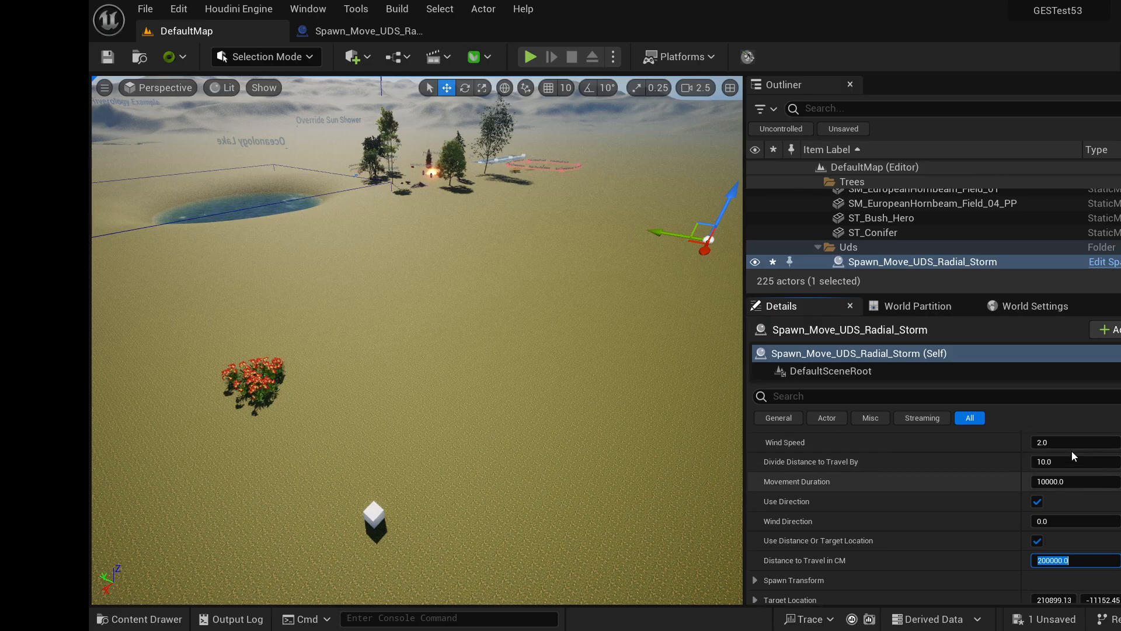
click(1059, 465)
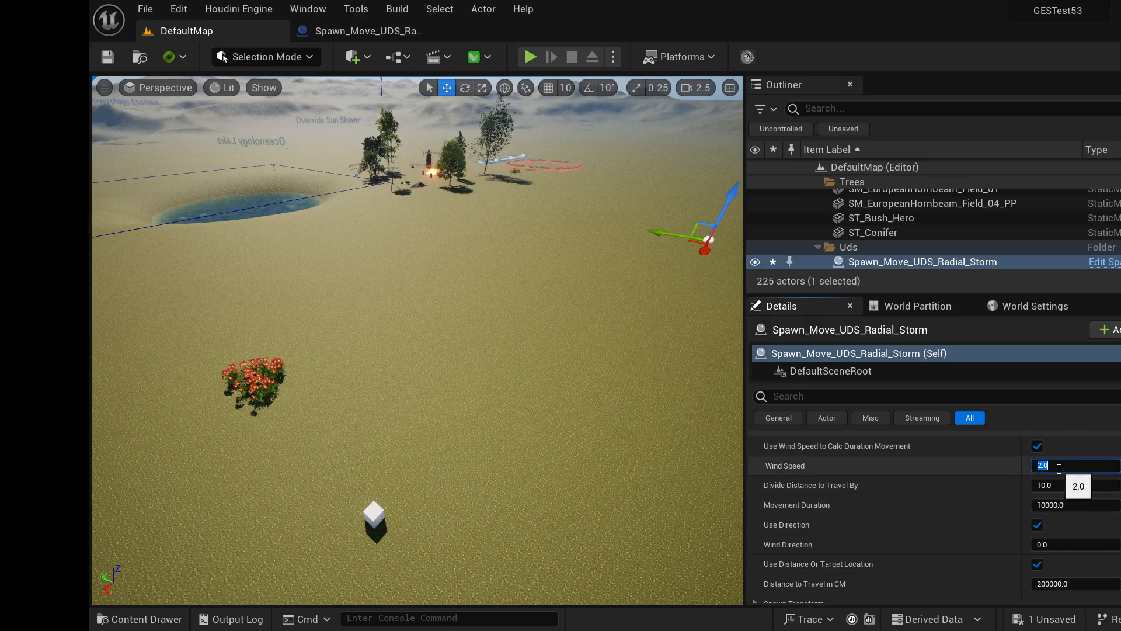
text(10)
key(Return)
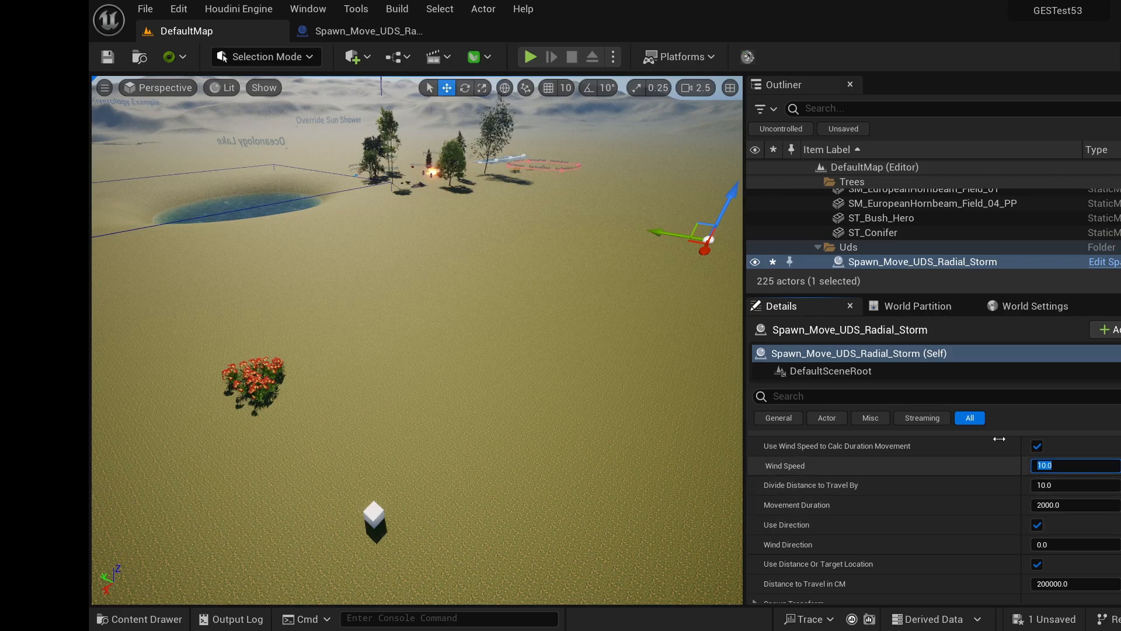
- Review the distance and wind speed division nodes in the Calc Radial Storm graph, and return to the DefaultMap level
click(332, 36)
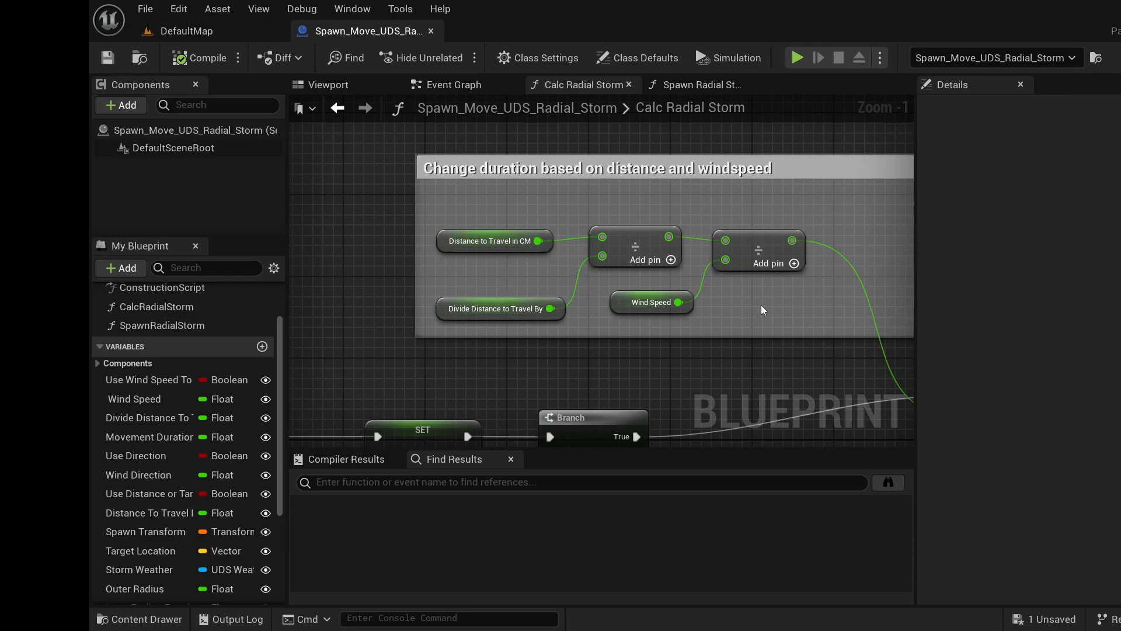
right_drag(757, 302, 520, 239)
right_drag(571, 275, 734, 310)
click(236, 34)
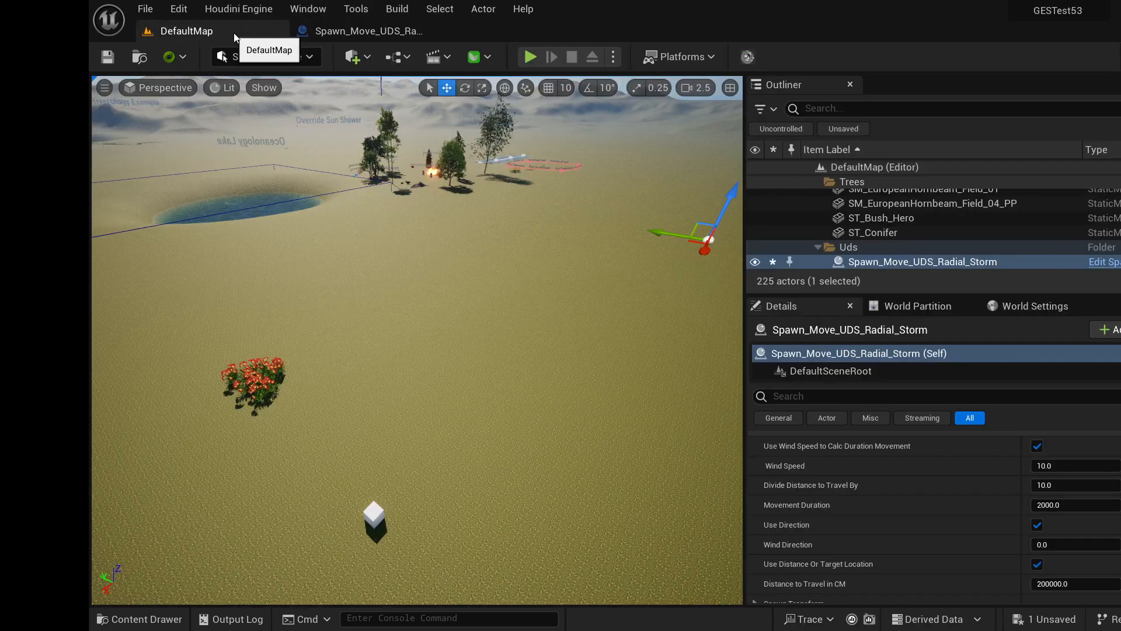
- Set Wind Speed back to 2, and switch Use Wind Speed to Calc Duration Movement off and on again
drag(1089, 465, 1042, 465)
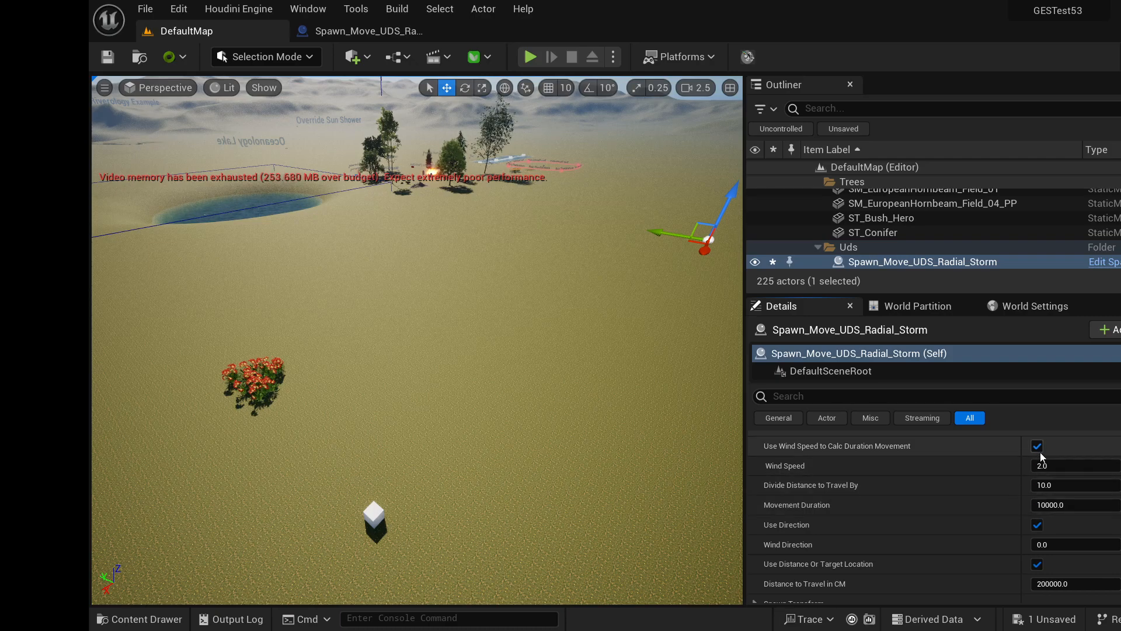
click(1077, 504)
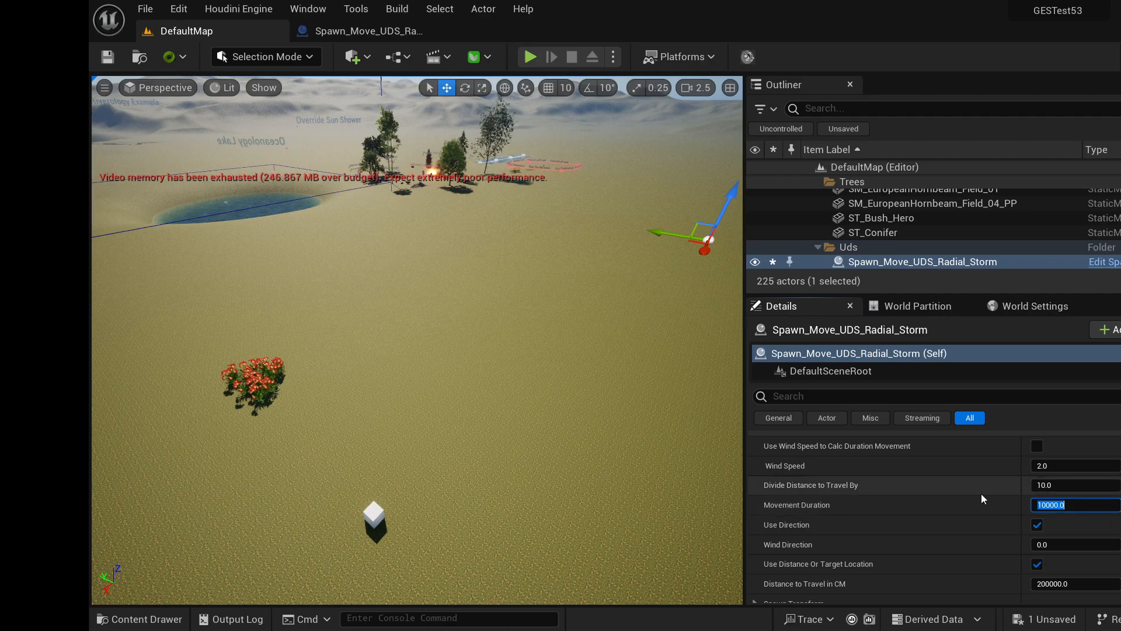
scroll(983, 494, down, 2)
scroll(975, 494, up, 2)
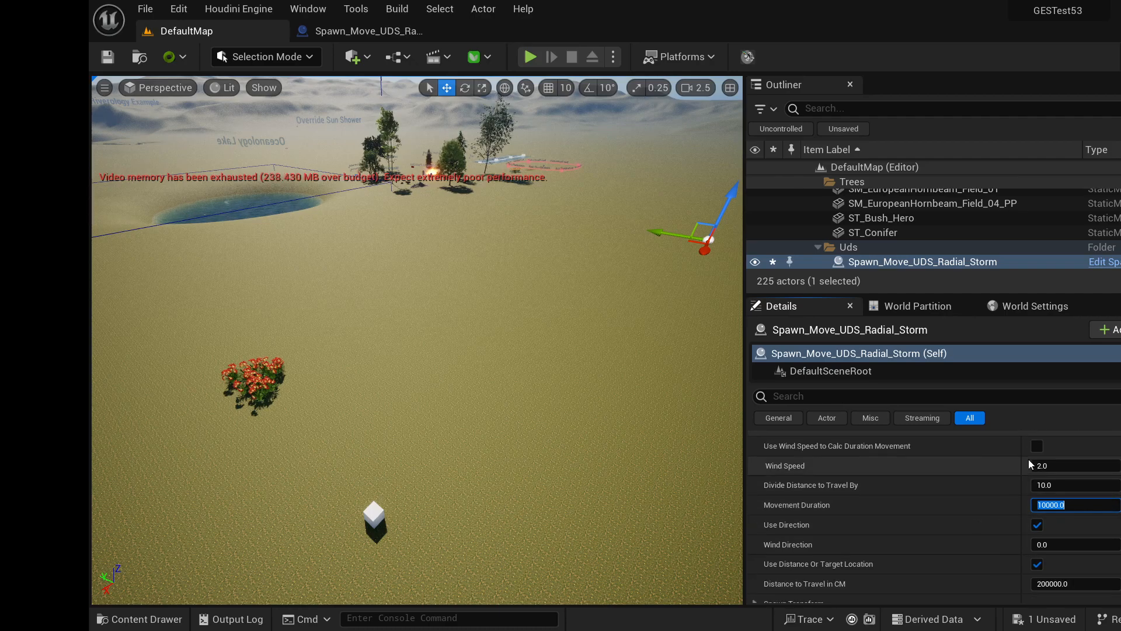
click(1036, 447)
scroll(1004, 501, down, 1)
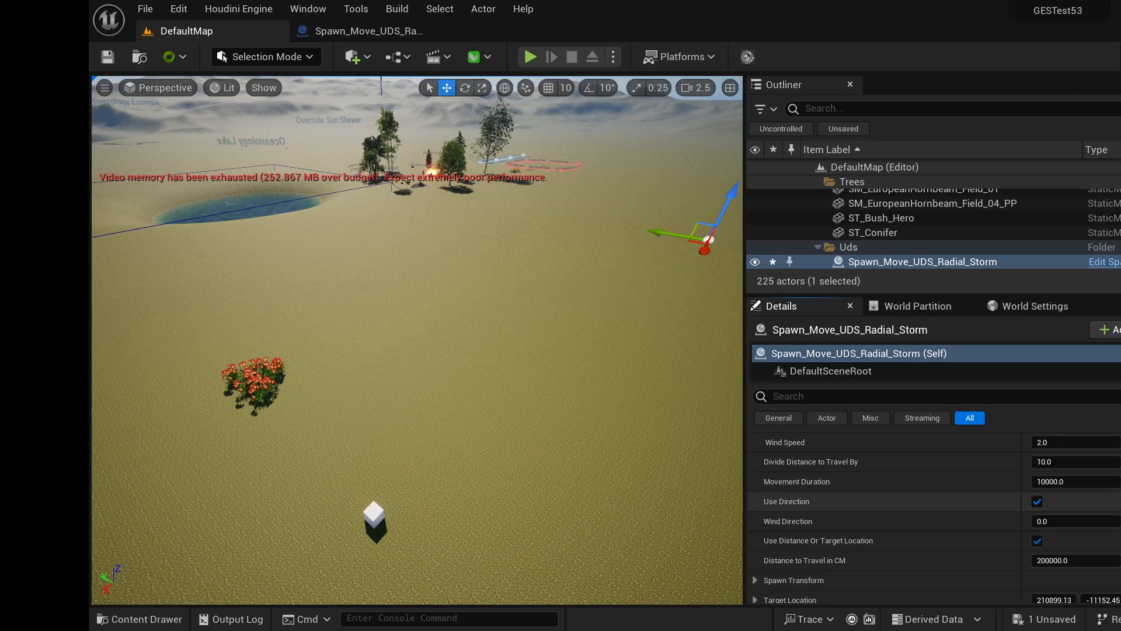
scroll(1097, 508, down, 1)
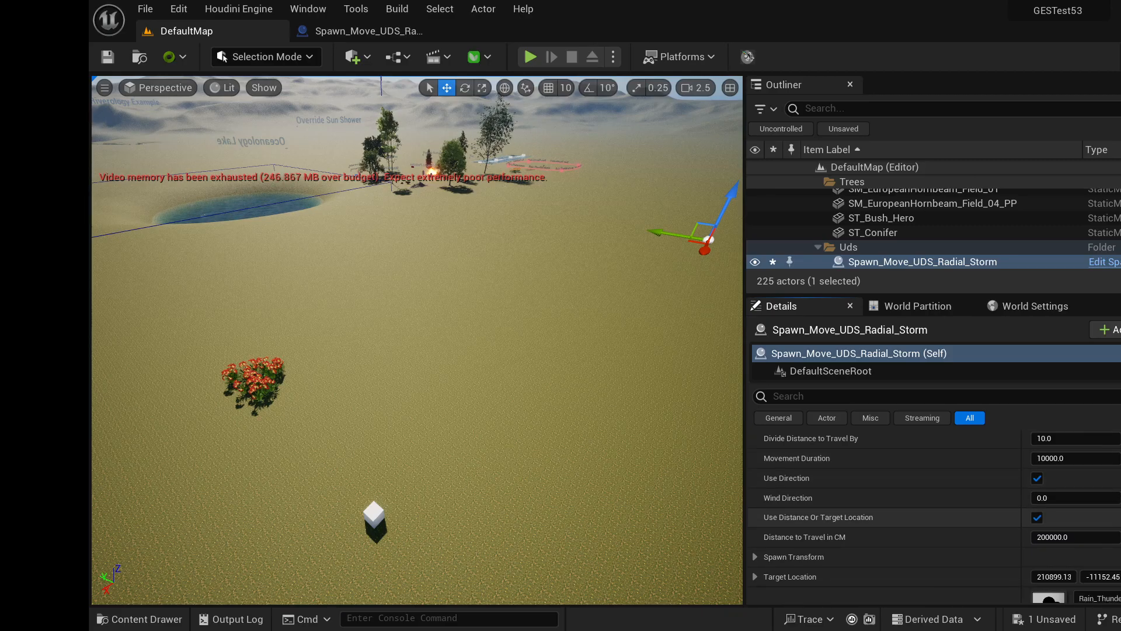
- Open the SpawnRadialStorm function and examine the Spawn Transform variable, the SpawnActor node, and the inputs of the fade-in and movement nodes
click(344, 31)
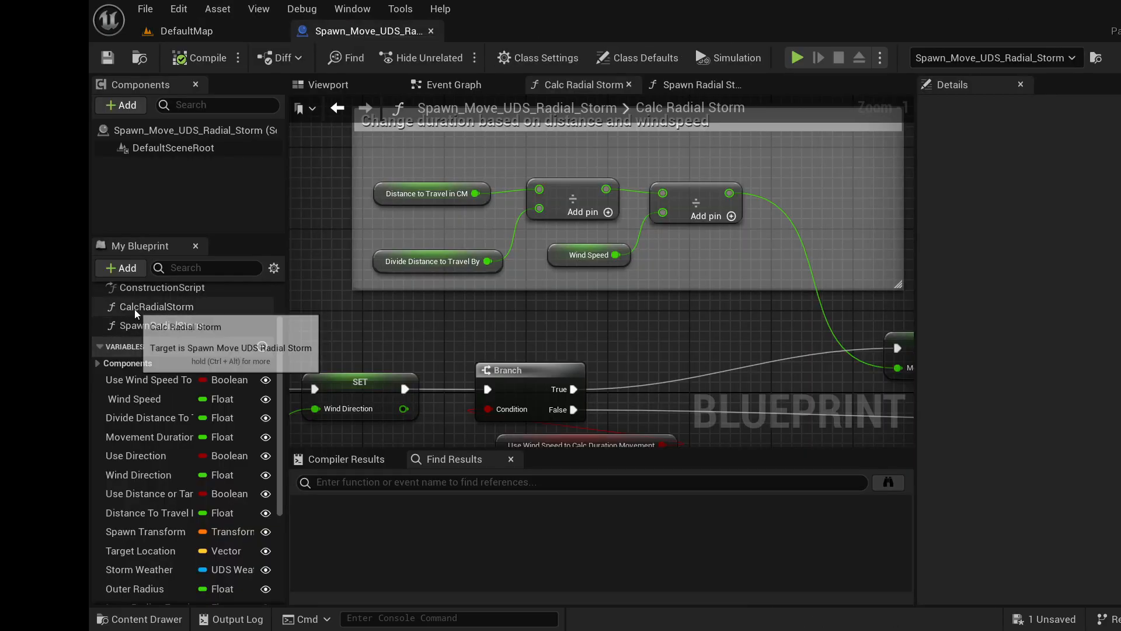
double_click(169, 325)
scroll(605, 333, up, 3)
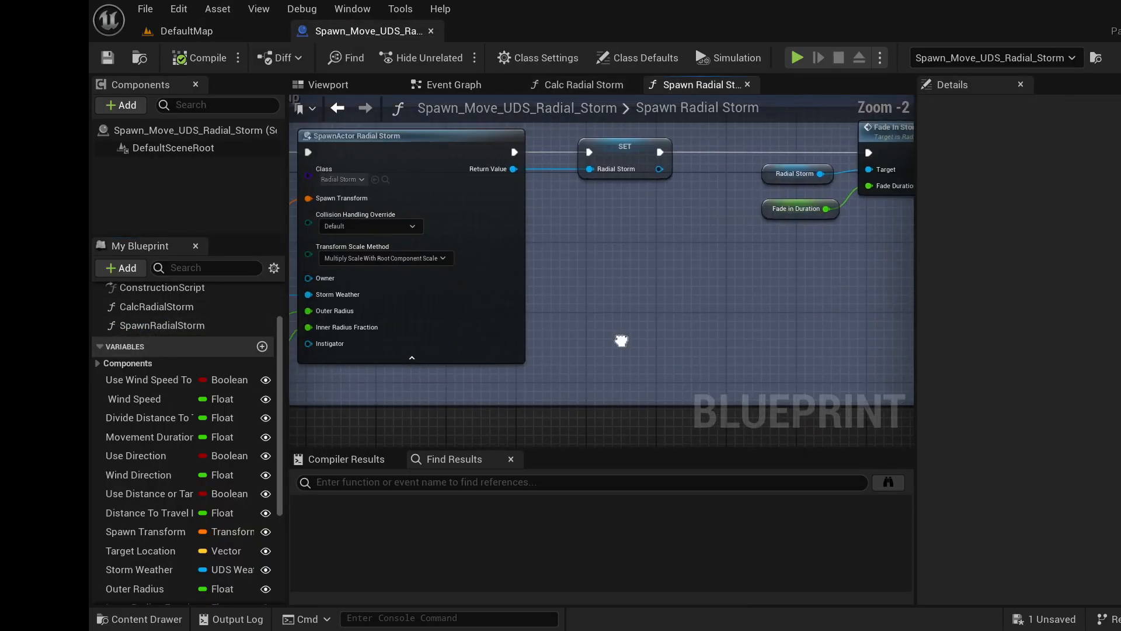
right_drag(745, 174, 747, 209)
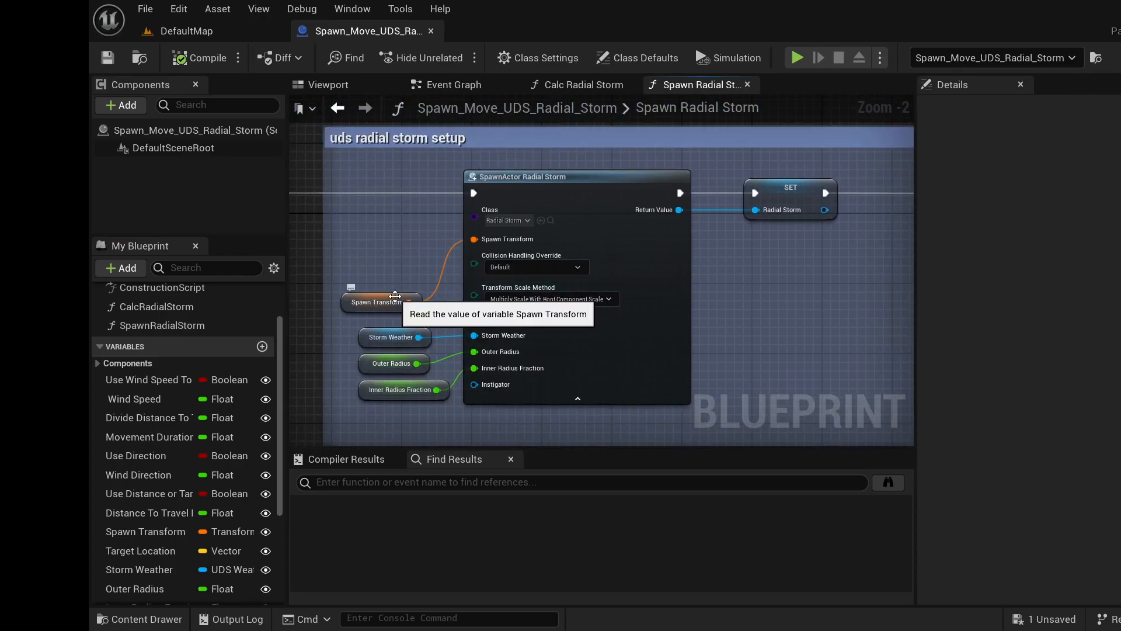
click(395, 296)
right_drag(820, 278, 403, 296)
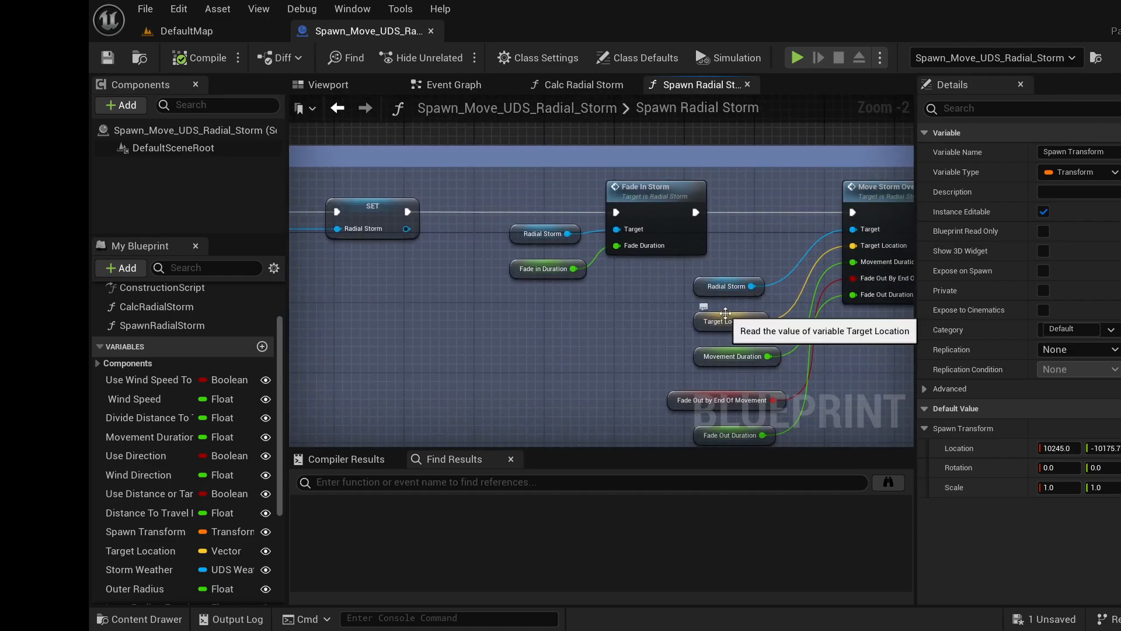
right_drag(610, 325, 904, 262)
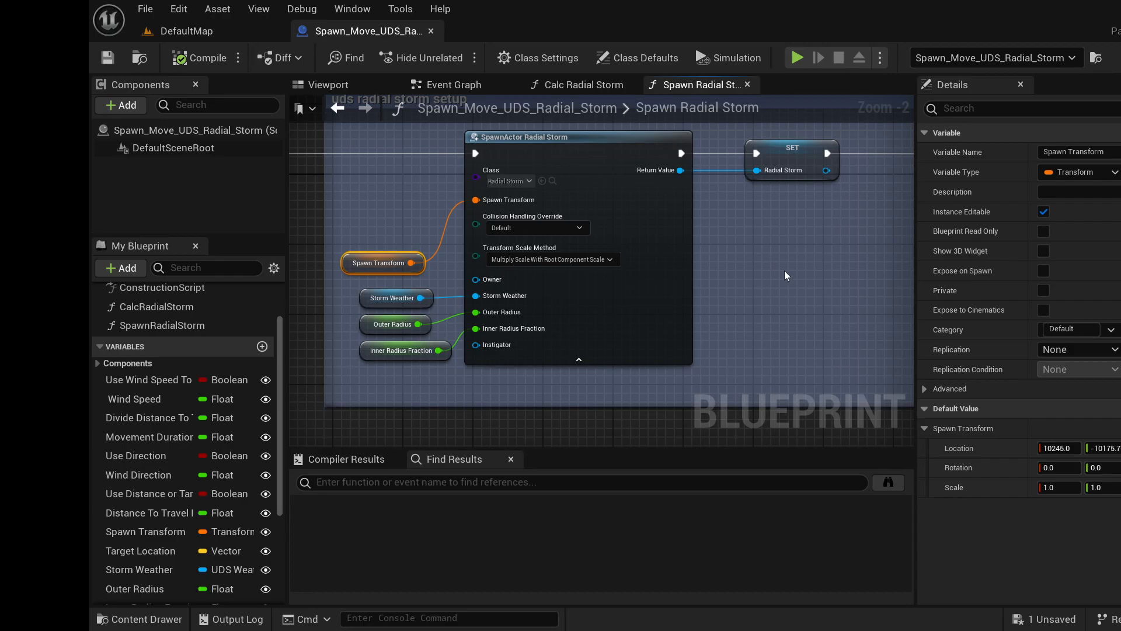
- Return to the level, review the actor's wind direction and distance settings, and turn off Use Distance Or Target Location
click(181, 31)
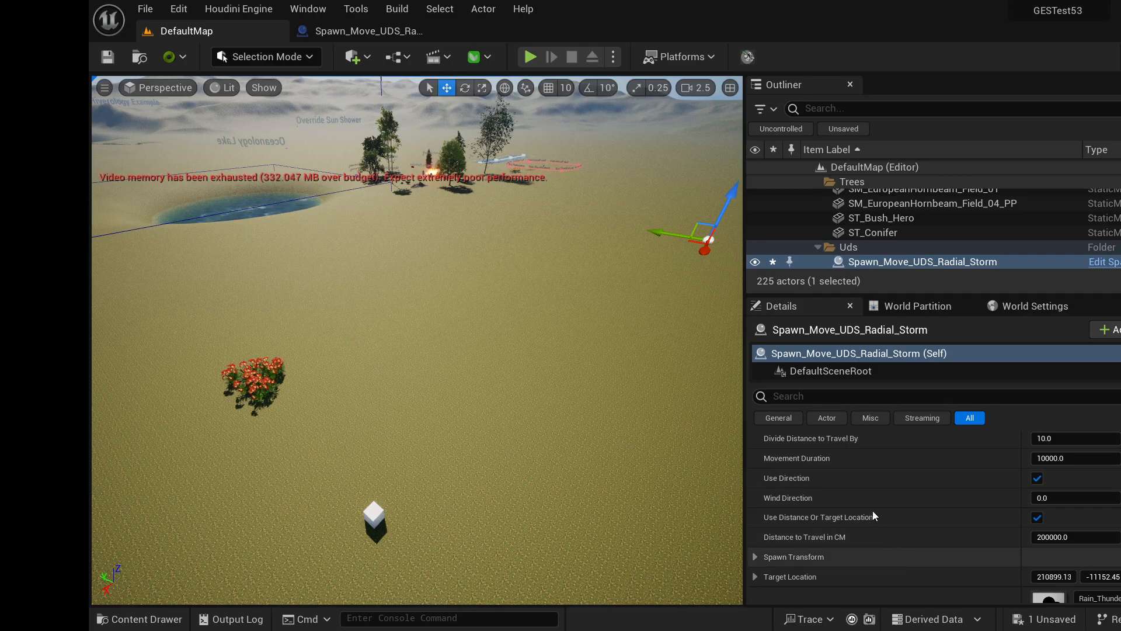
click(1048, 498)
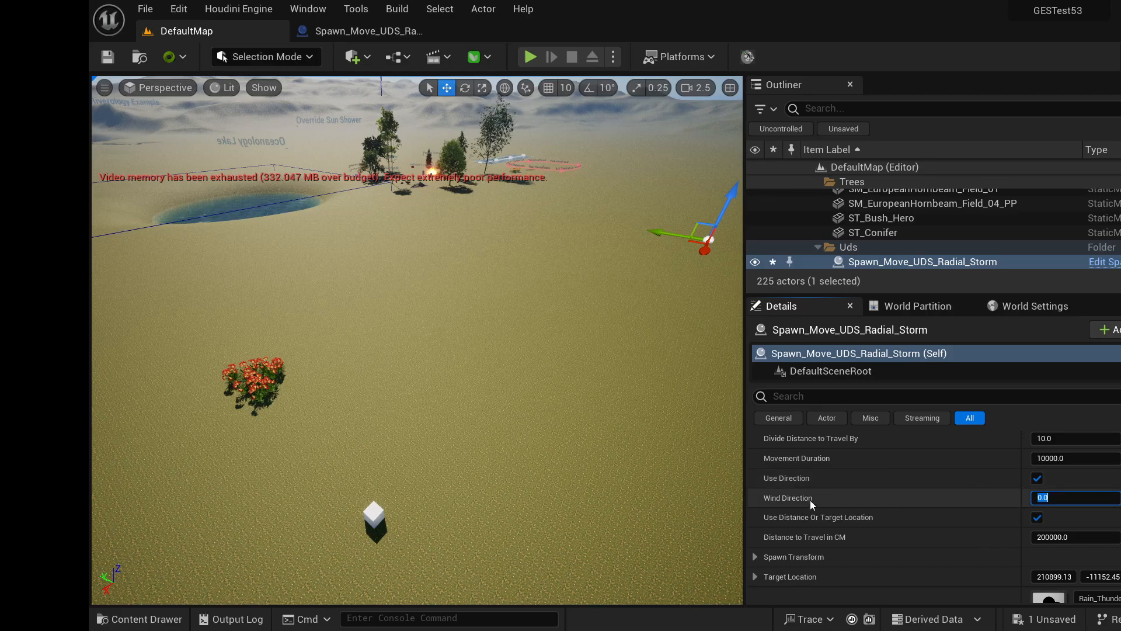
scroll(801, 457, up, 2)
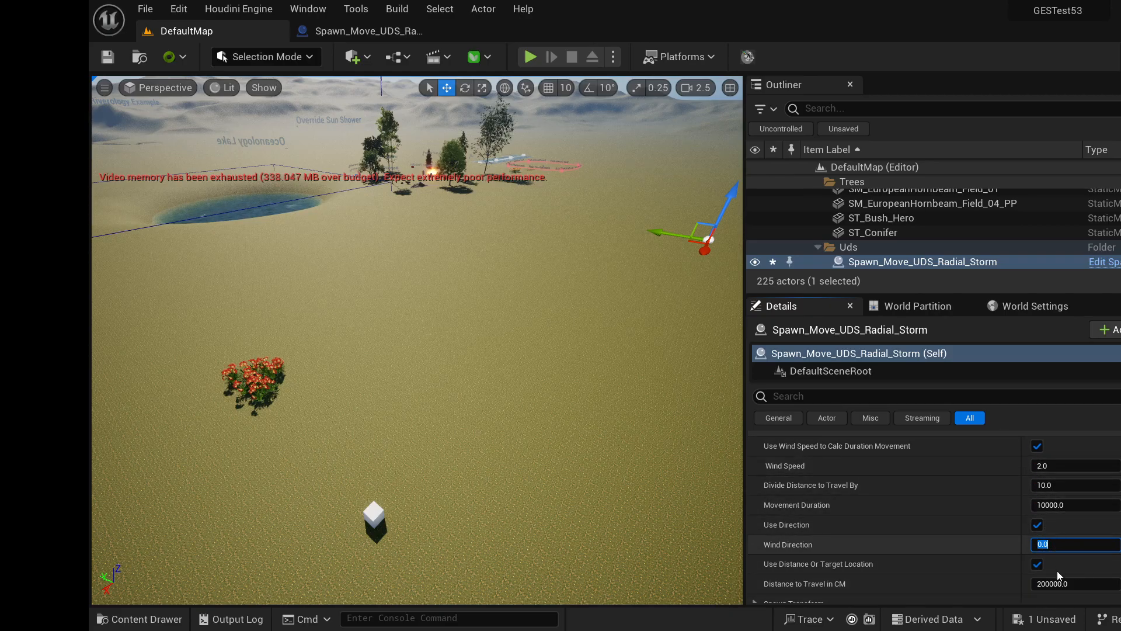
scroll(1001, 500, down, 1)
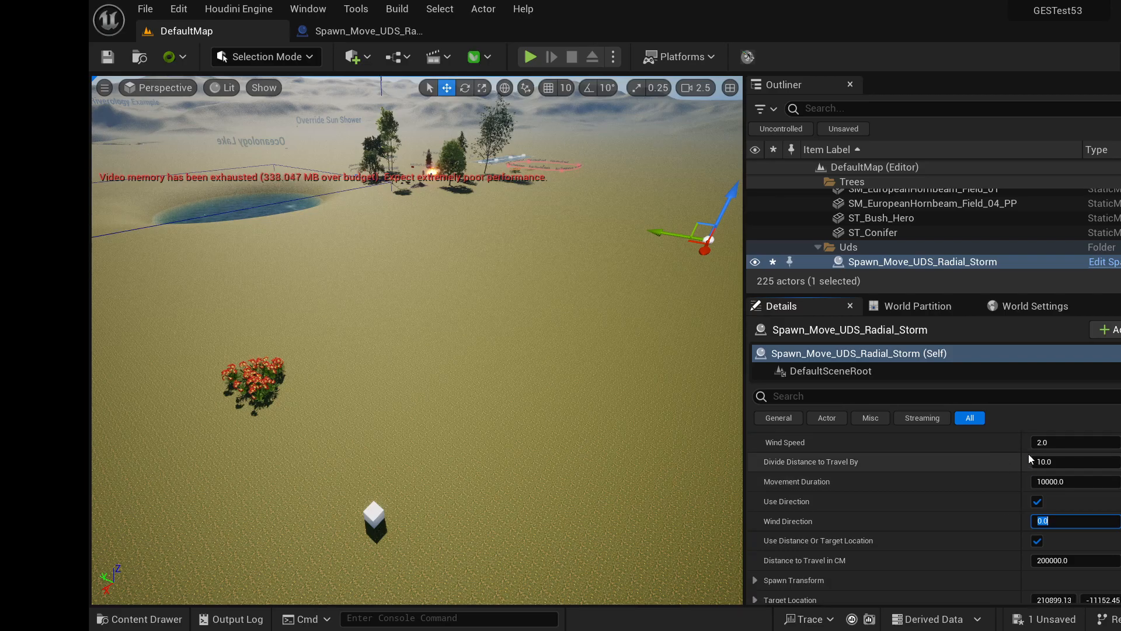
scroll(999, 484, down, 1)
scroll(999, 482, down, 1)
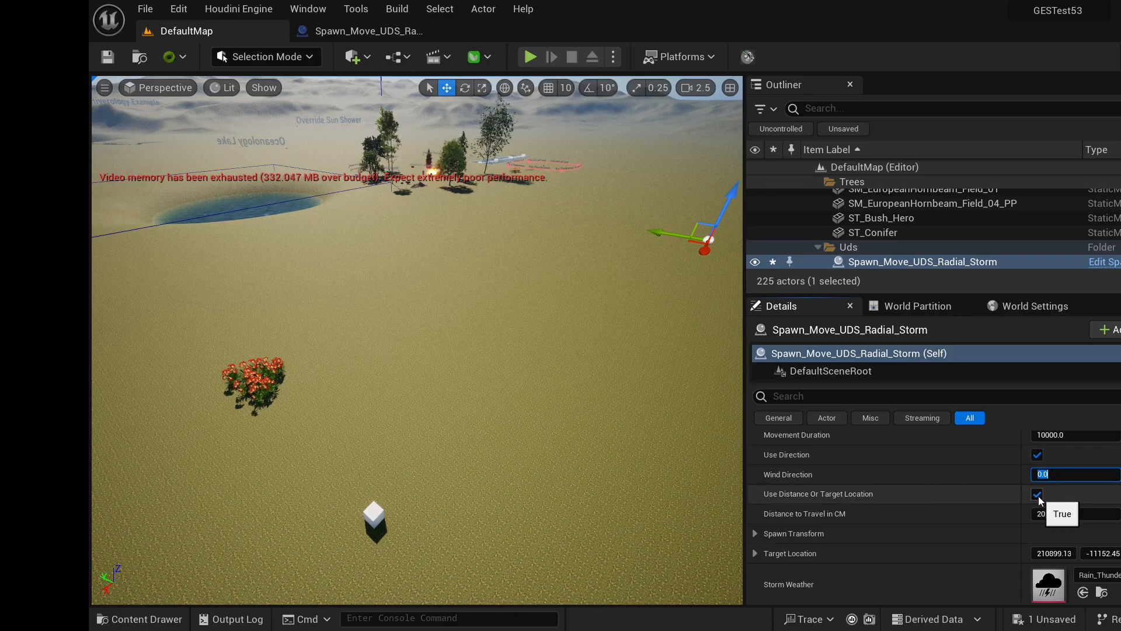
click(1070, 513)
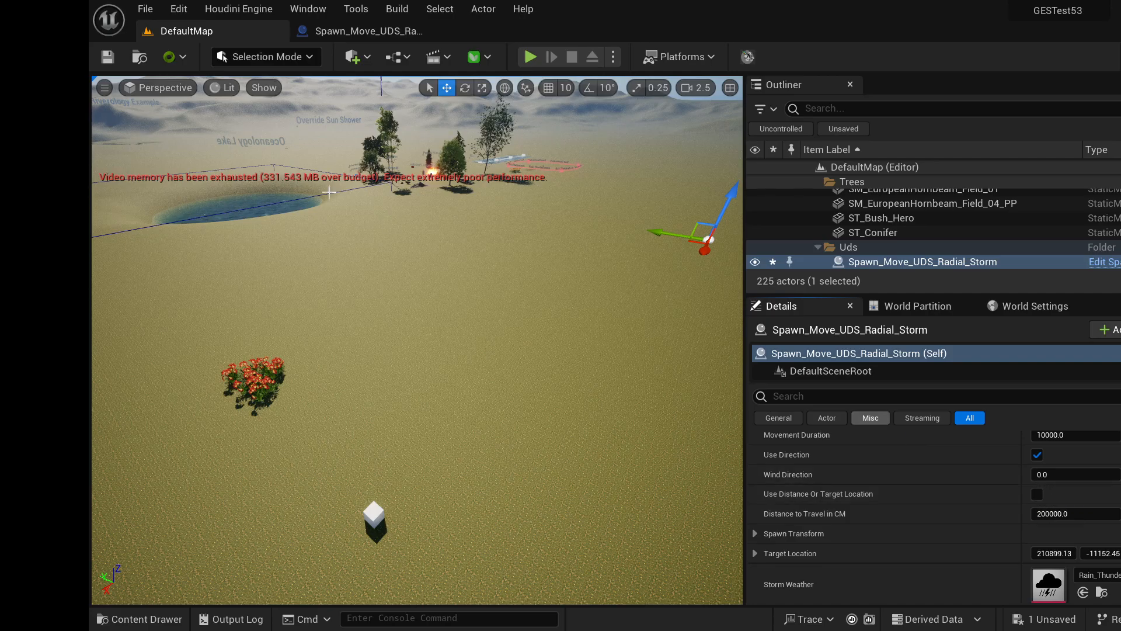
- Check the Target Location input of the Move Storm Over Time node, and compare it with the placed actor's Target Location setting
click(345, 30)
right_drag(734, 217, 333, 222)
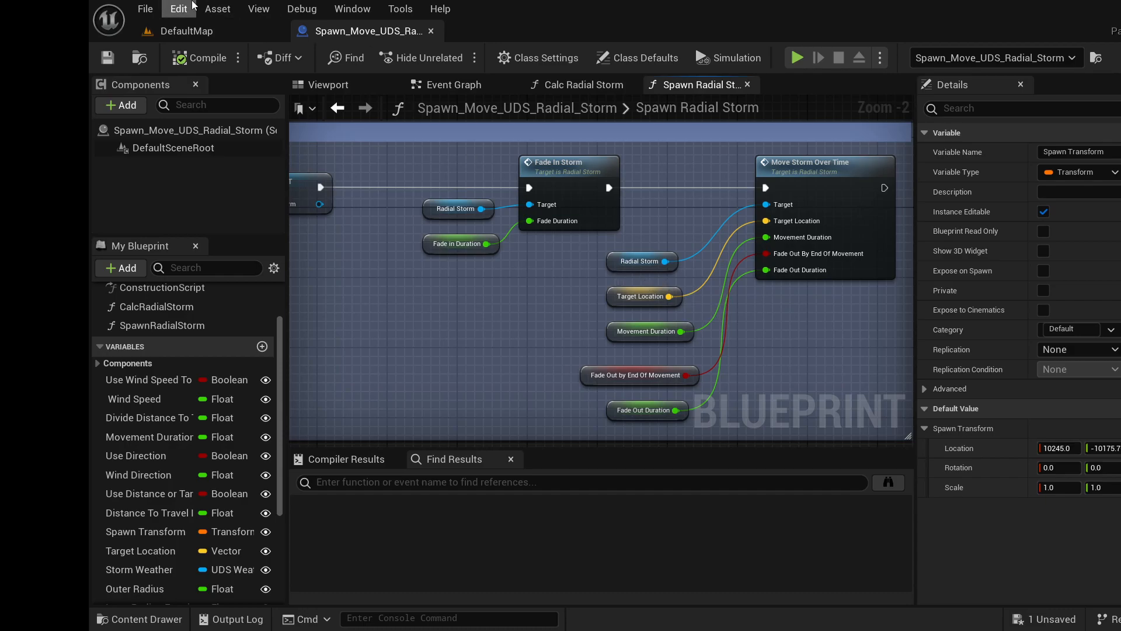
click(202, 31)
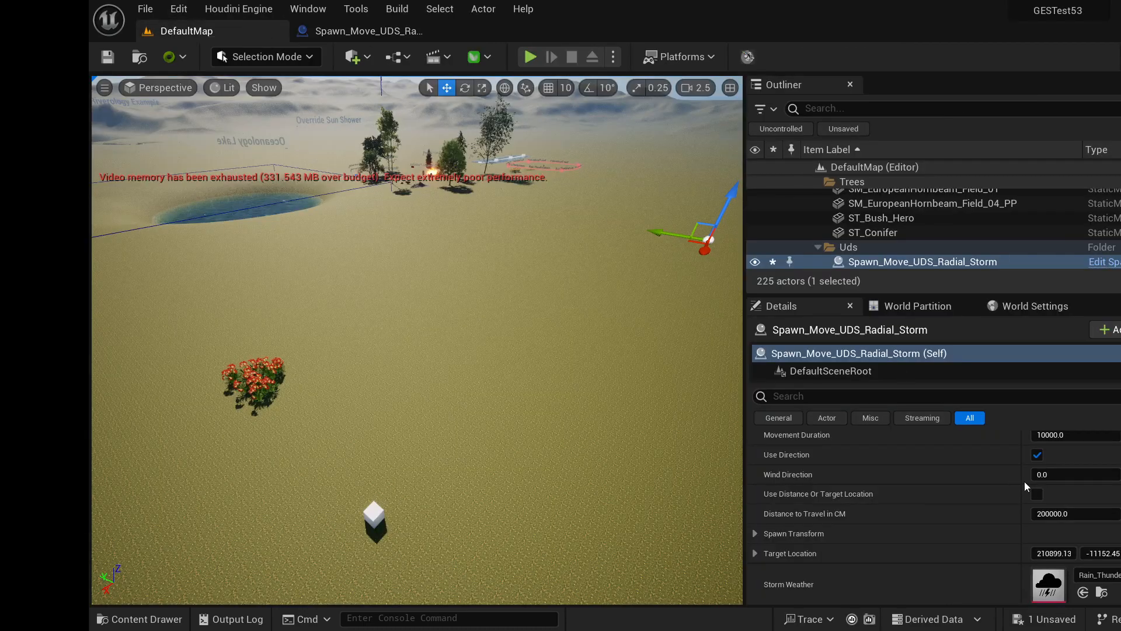
scroll(983, 541, down, 2)
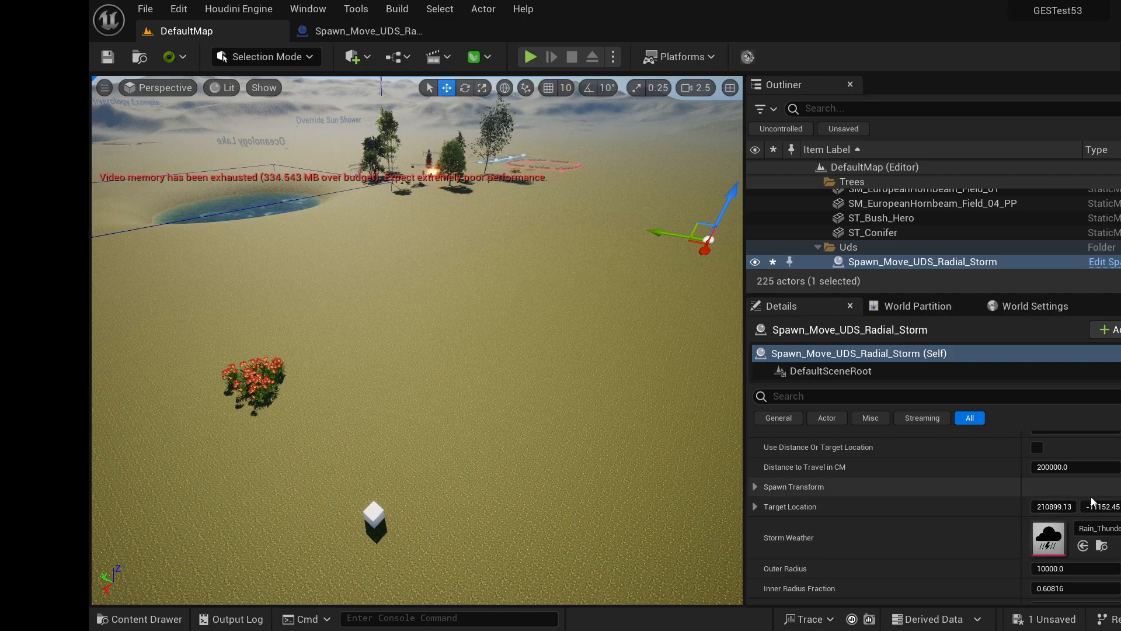
scroll(1116, 497, up, 3)
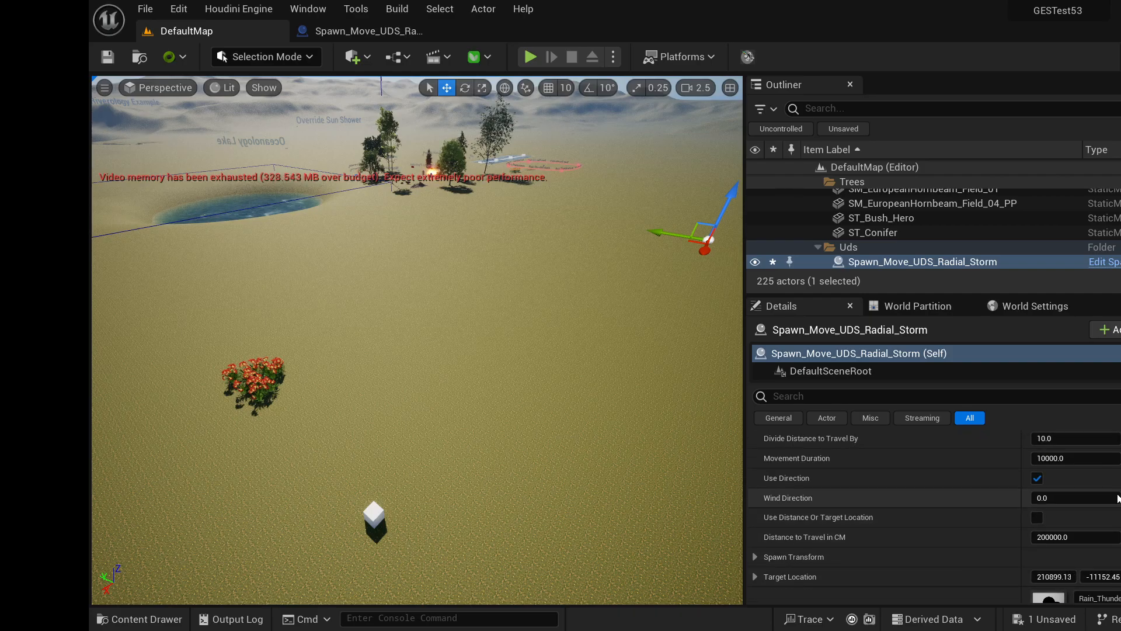
- Turn on Use Distance Or Target Location, and set Distance to Travel in CM to 20000
click(1037, 516)
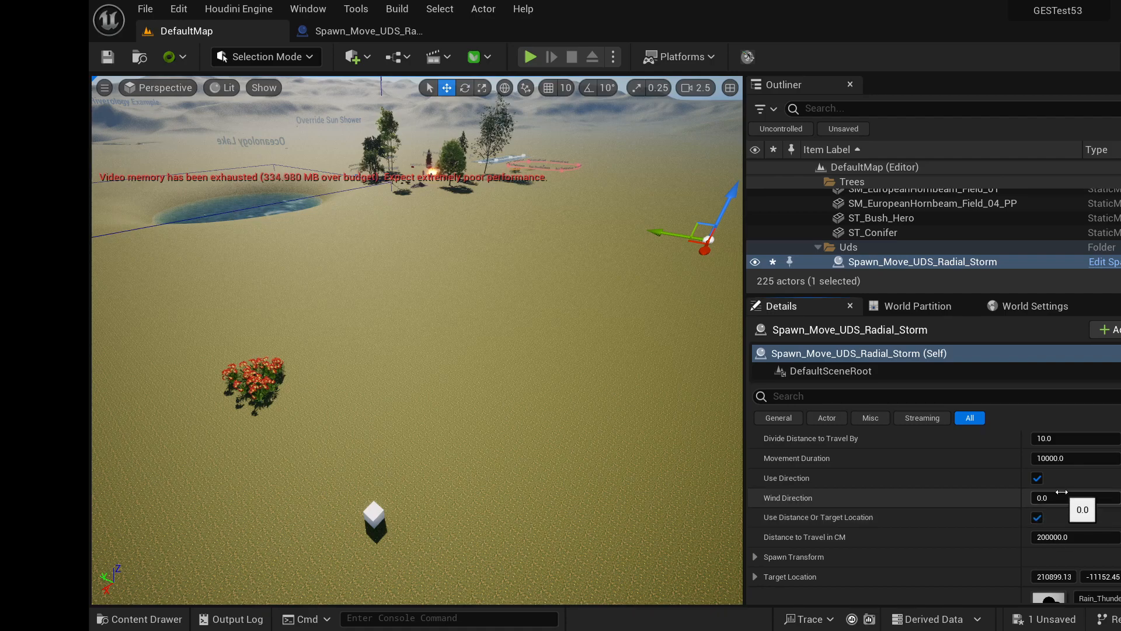
scroll(1044, 501, down, 2)
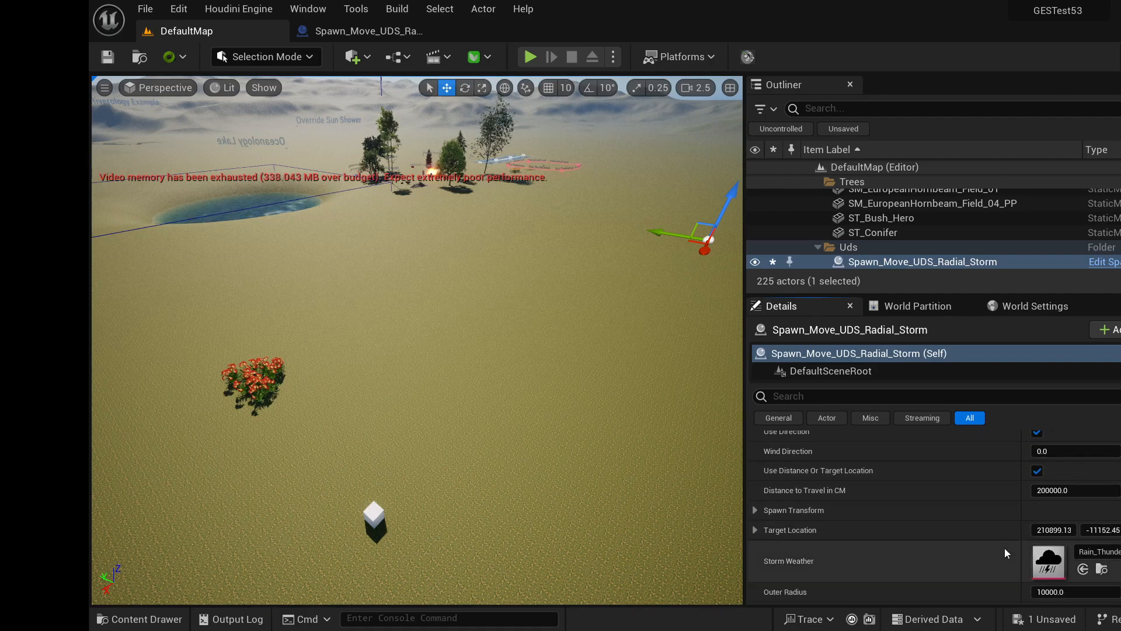
click(1072, 490)
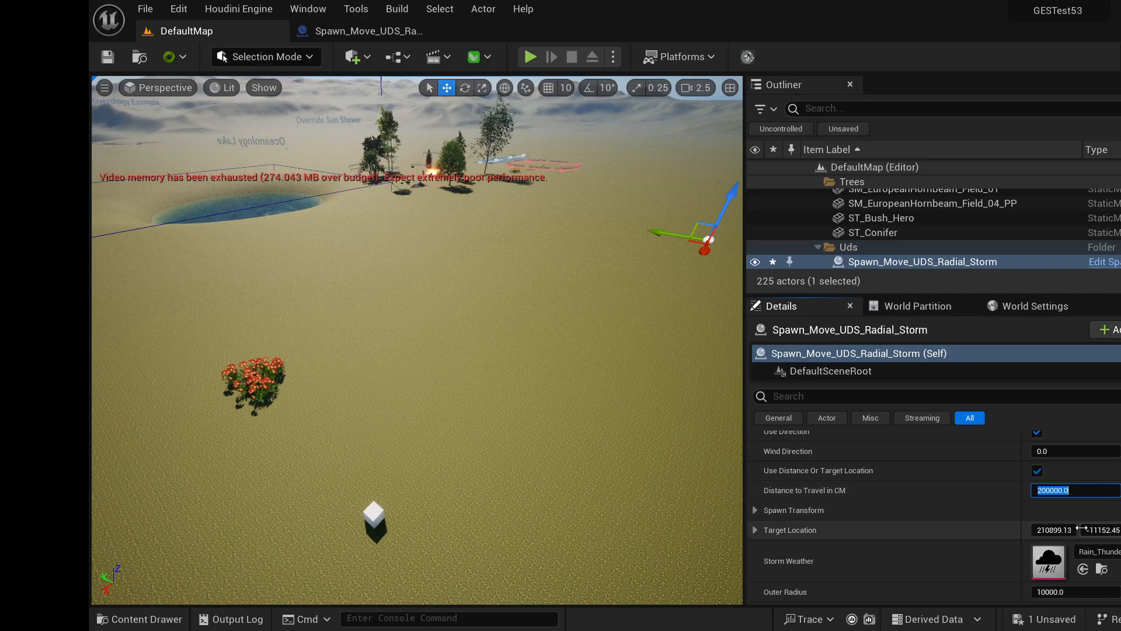
text(200)
key(Return)
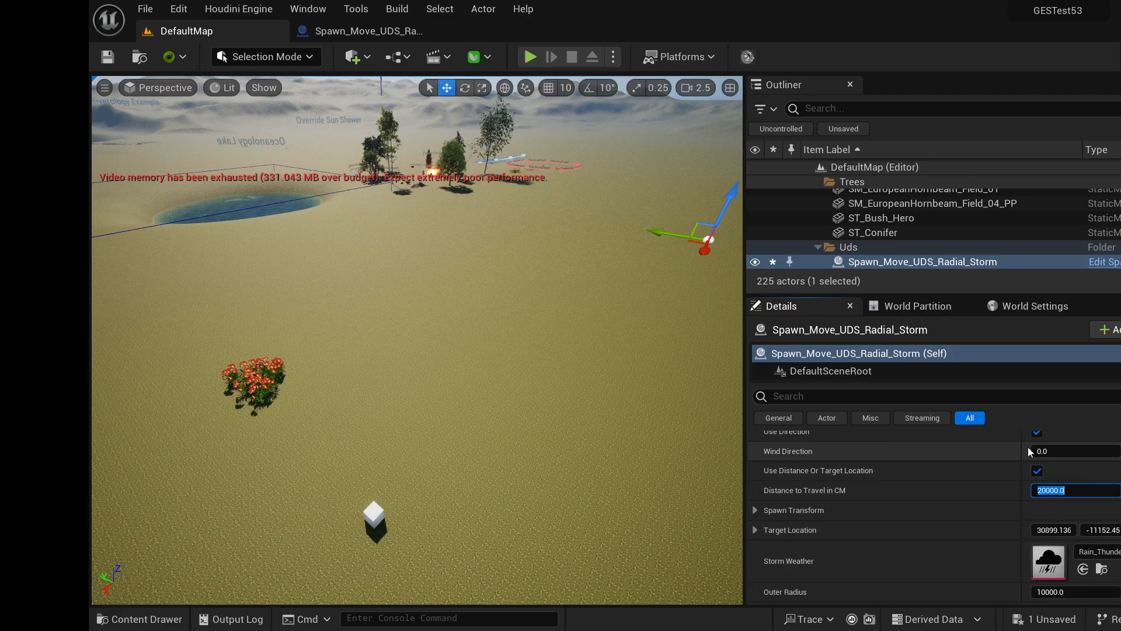
scroll(1028, 447, up, 3)
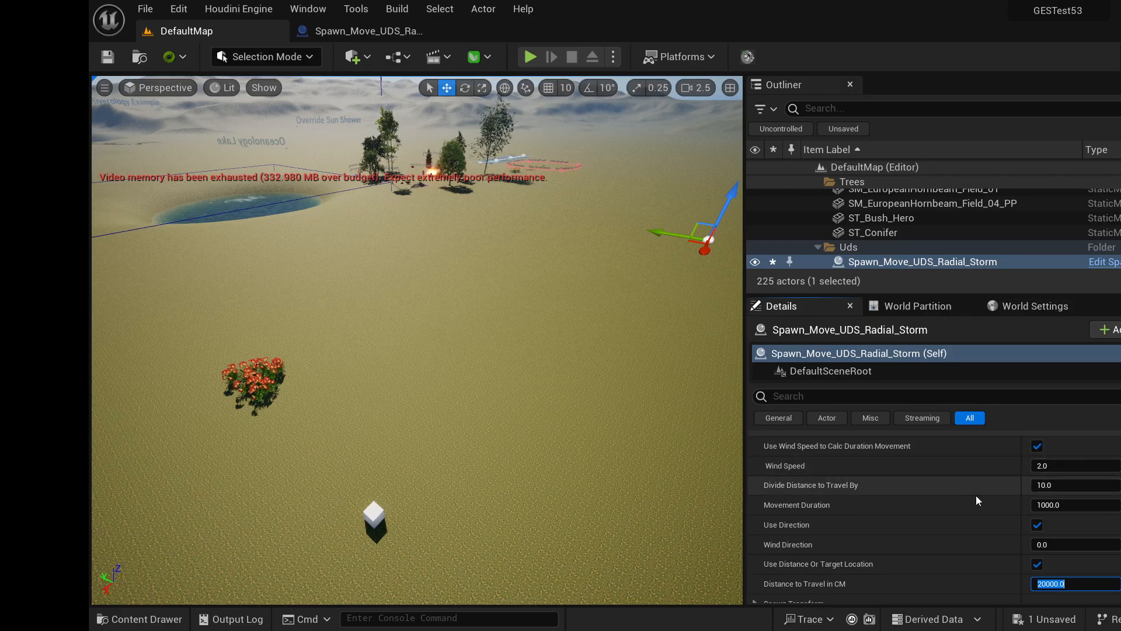
scroll(973, 499, up, 2)
scroll(972, 495, down, 1)
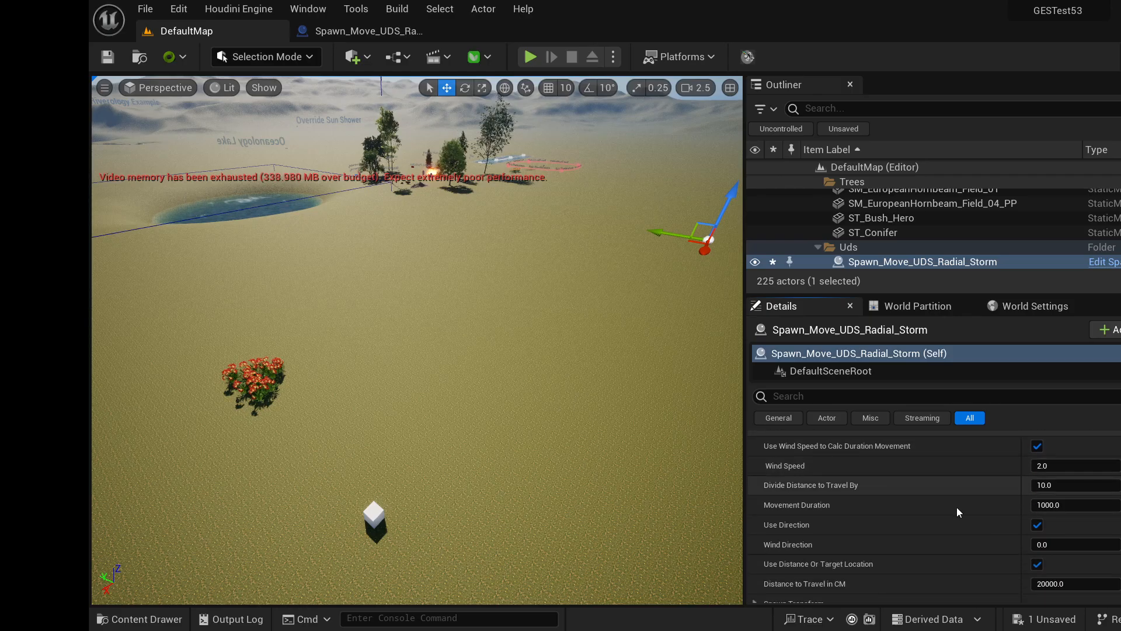
- Set the storm actor's Wind Direction to 180
click(1069, 544)
scroll(926, 515, down, 3)
scroll(926, 515, up, 3)
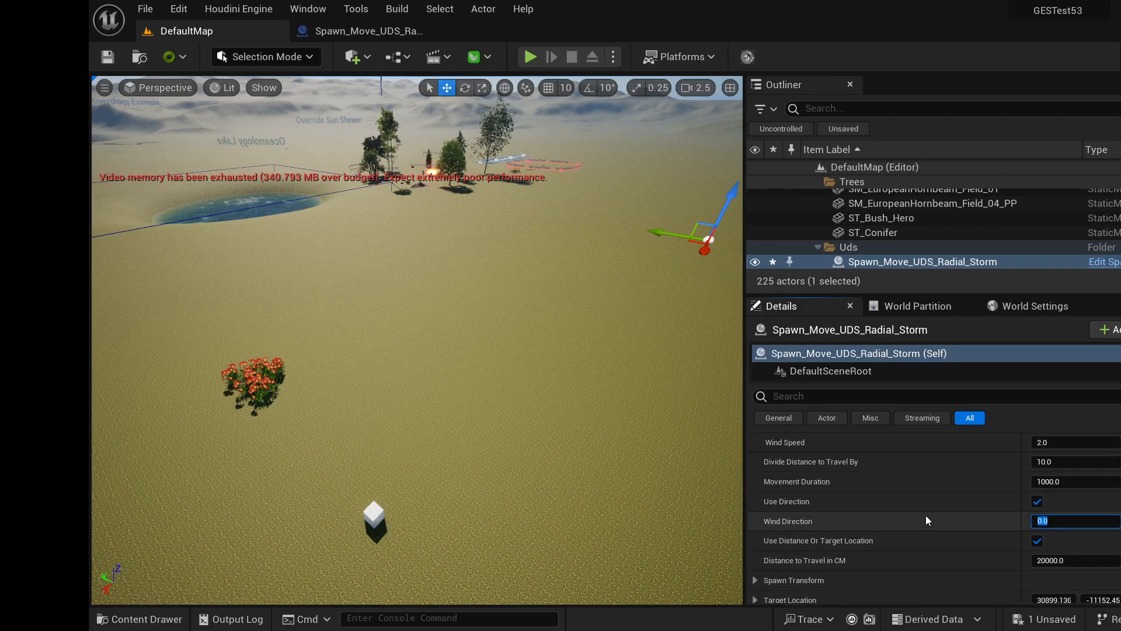
text(180)
key(Return)
scroll(948, 552, down, 3)
scroll(948, 552, up, 2)
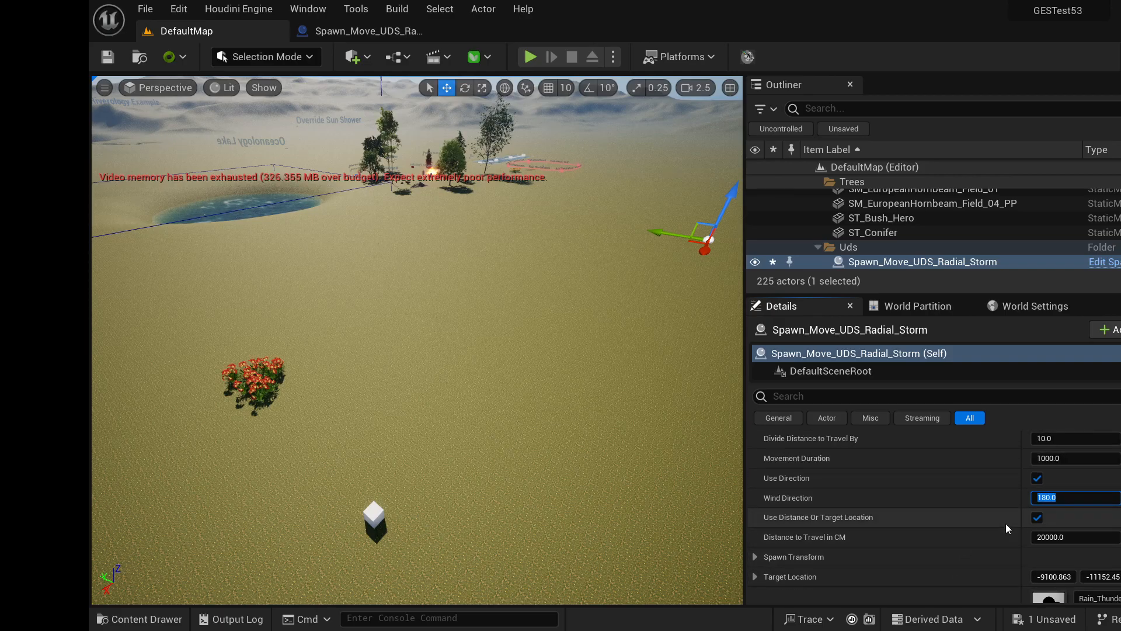
- Try Wind Direction values of 60, 90 and 7 in turn, comparing the Target Location for each
text(60)
key(Return)
scroll(1001, 525, down, 2)
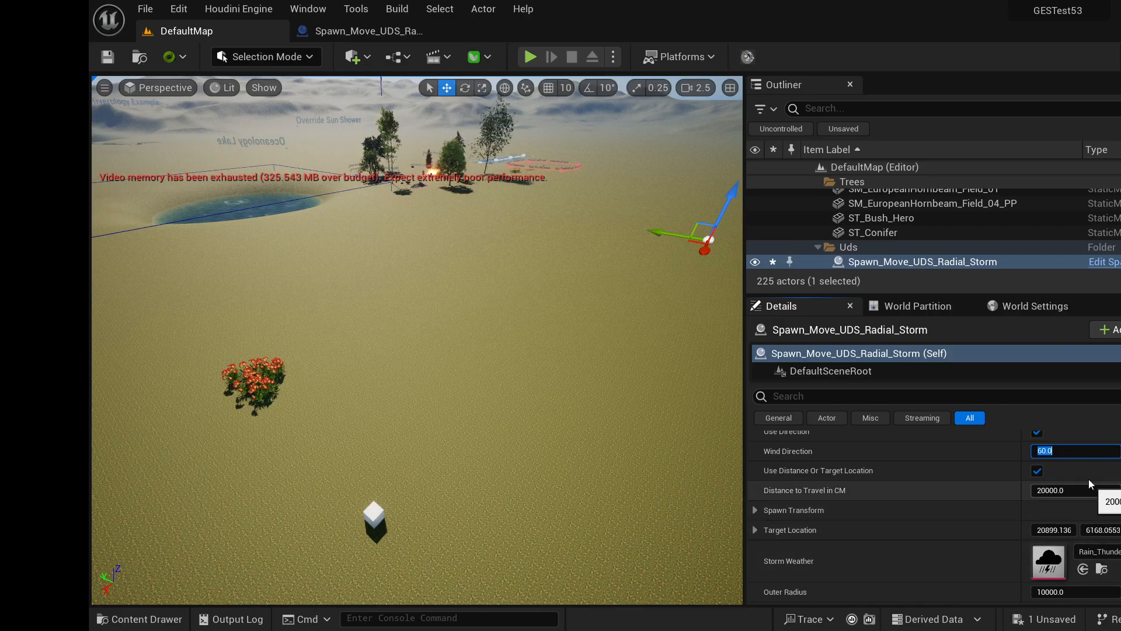
text(90)
key(Return)
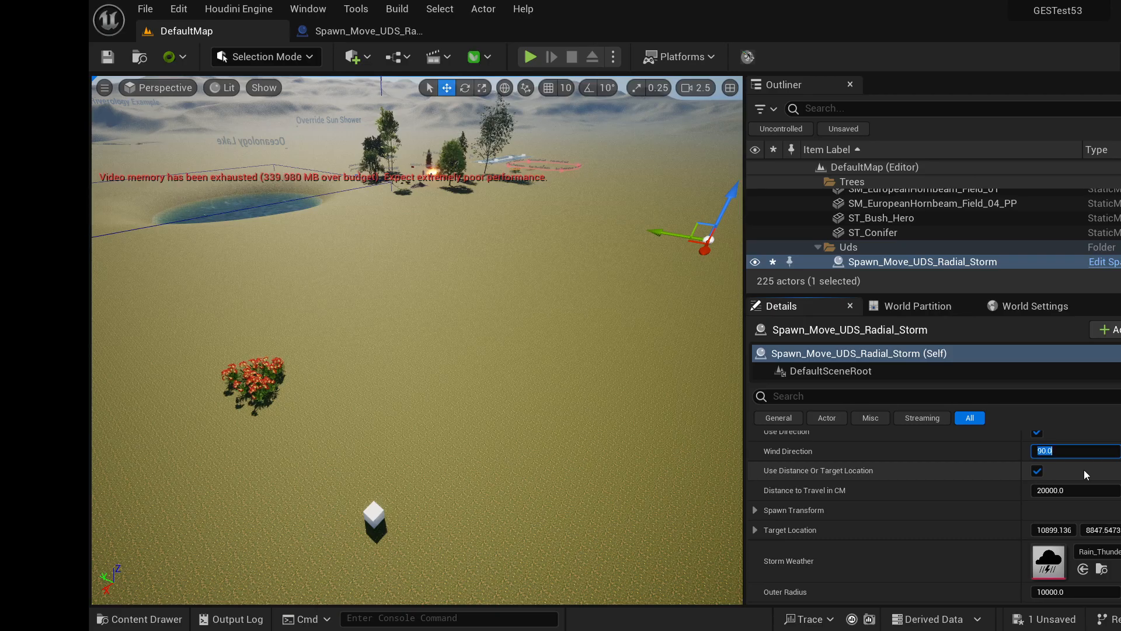
text(7)
key(Return)
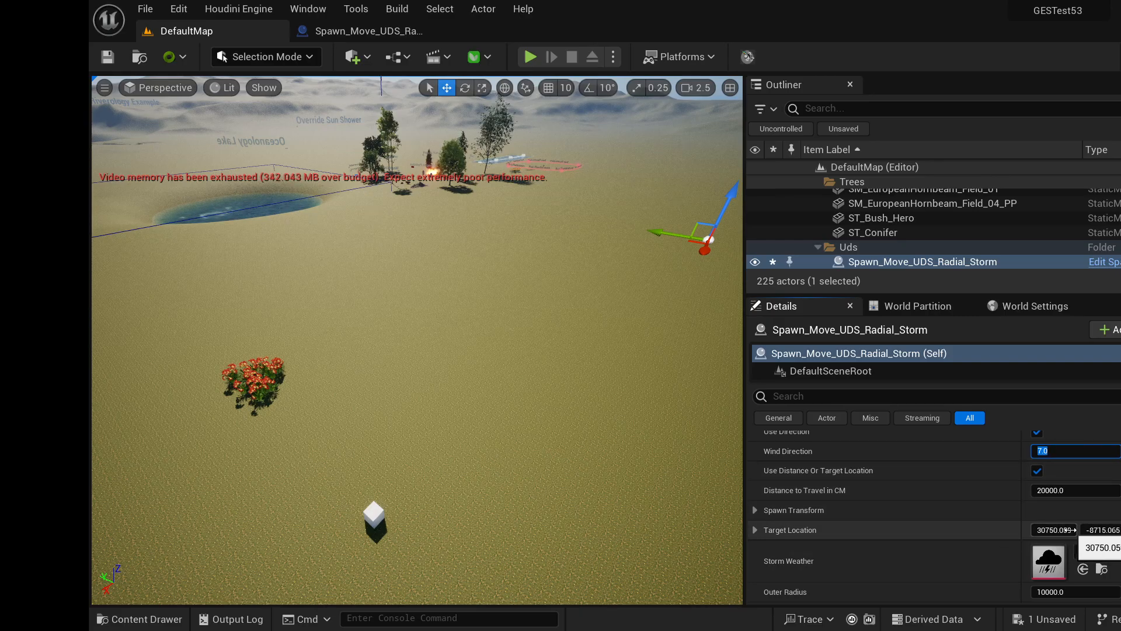
- Switch Use Distance Or Target Location off and on again, and inspect the Spawn Transform's location, rotation and scale
click(1036, 470)
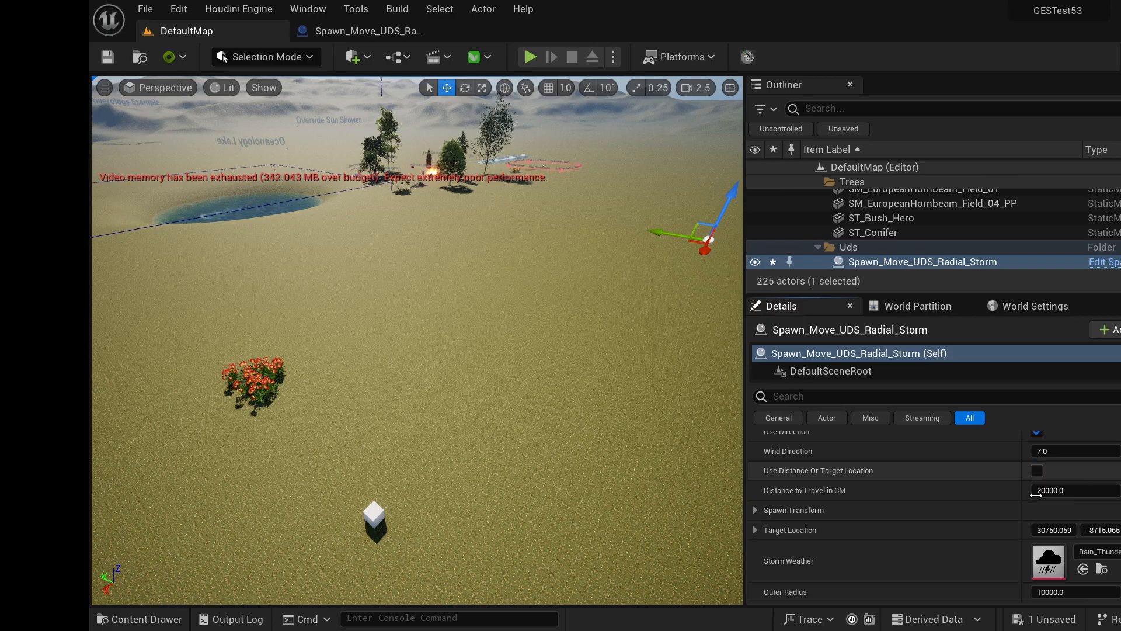
click(1037, 470)
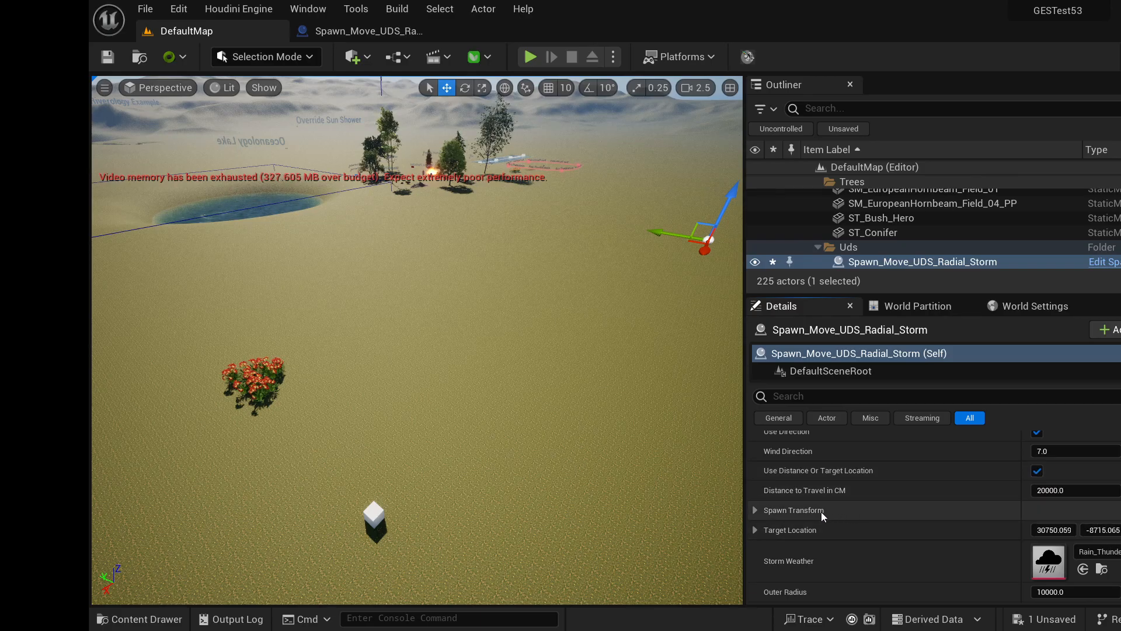
click(757, 511)
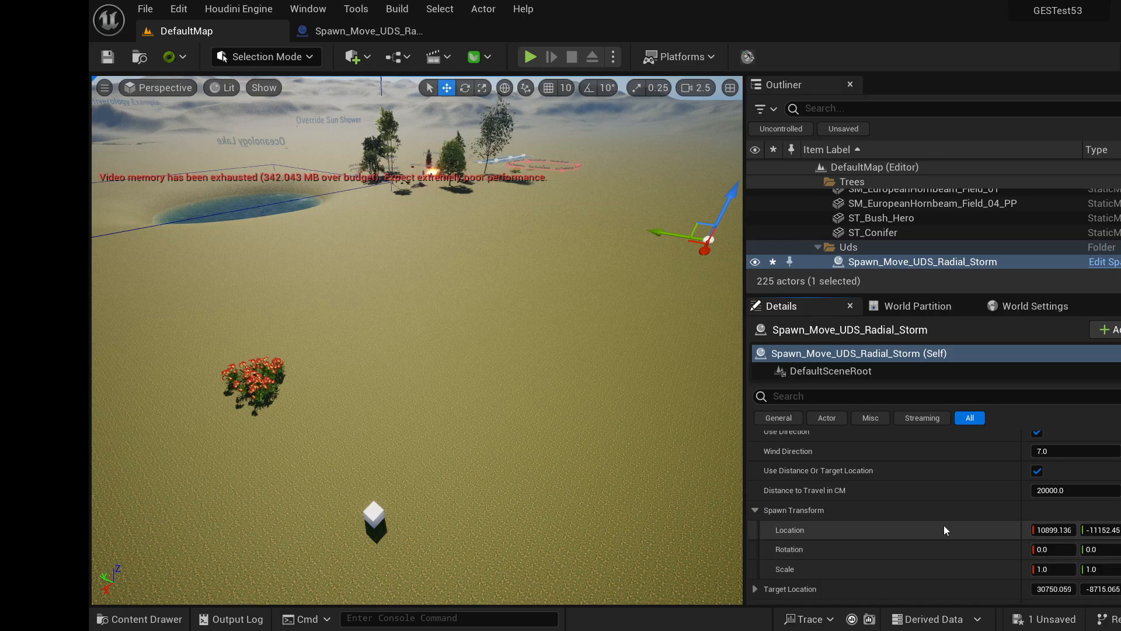
click(754, 508)
- Review the actor's Storm Weather, radius and fade settings, and look across the surrounding terrain
scroll(769, 516, down, 2)
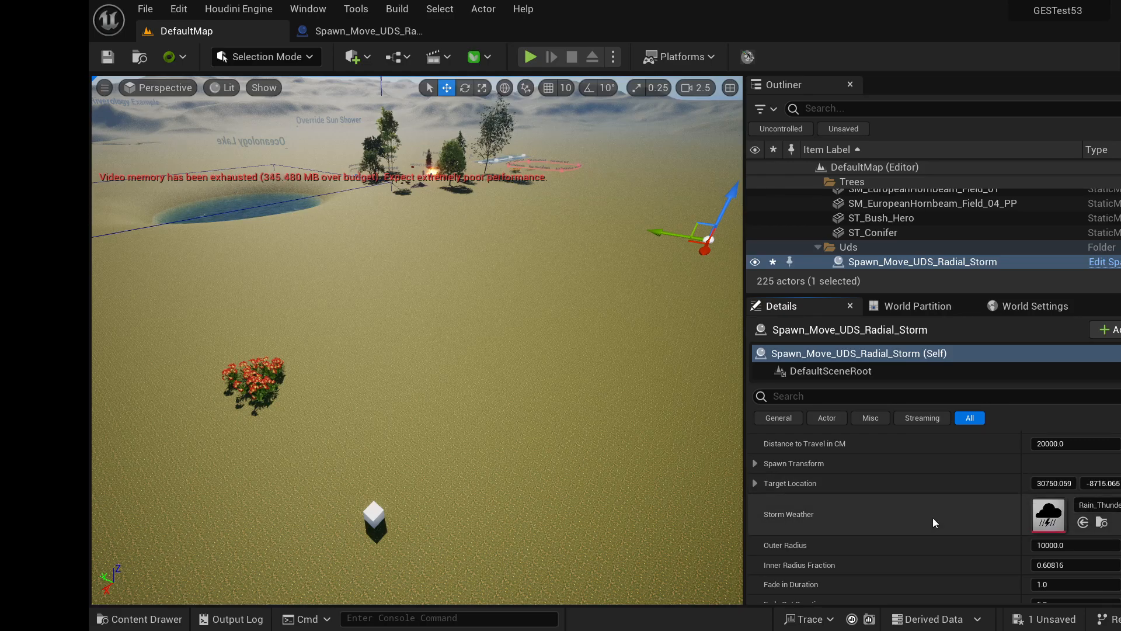
scroll(786, 511, down, 1)
scroll(827, 531, down, 1)
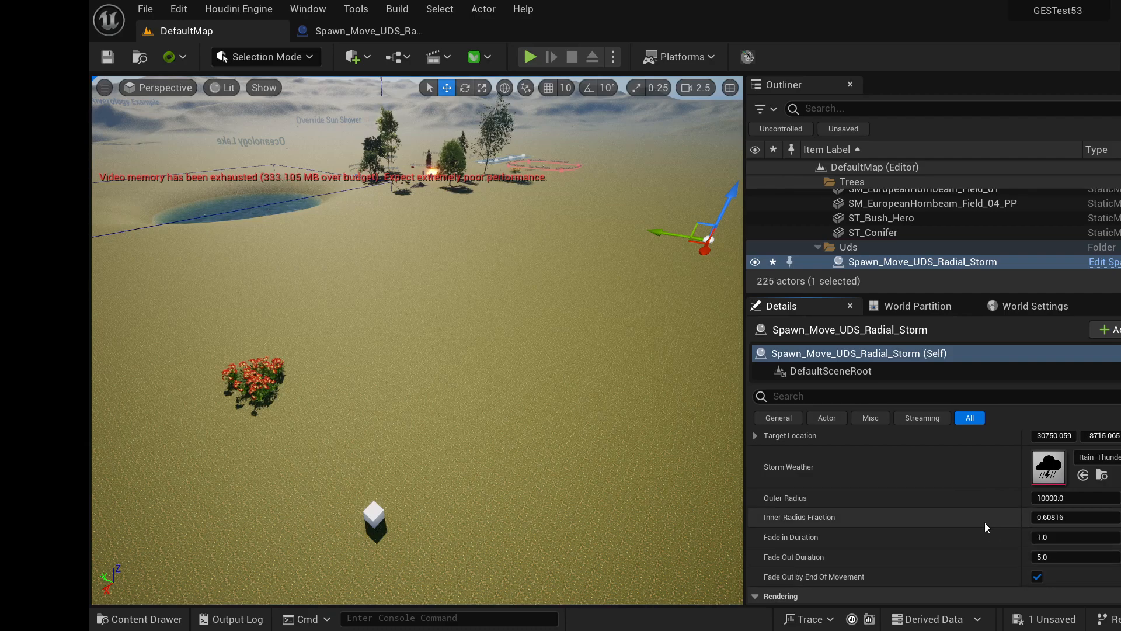
scroll(984, 522, up, 5)
scroll(984, 525, up, 5)
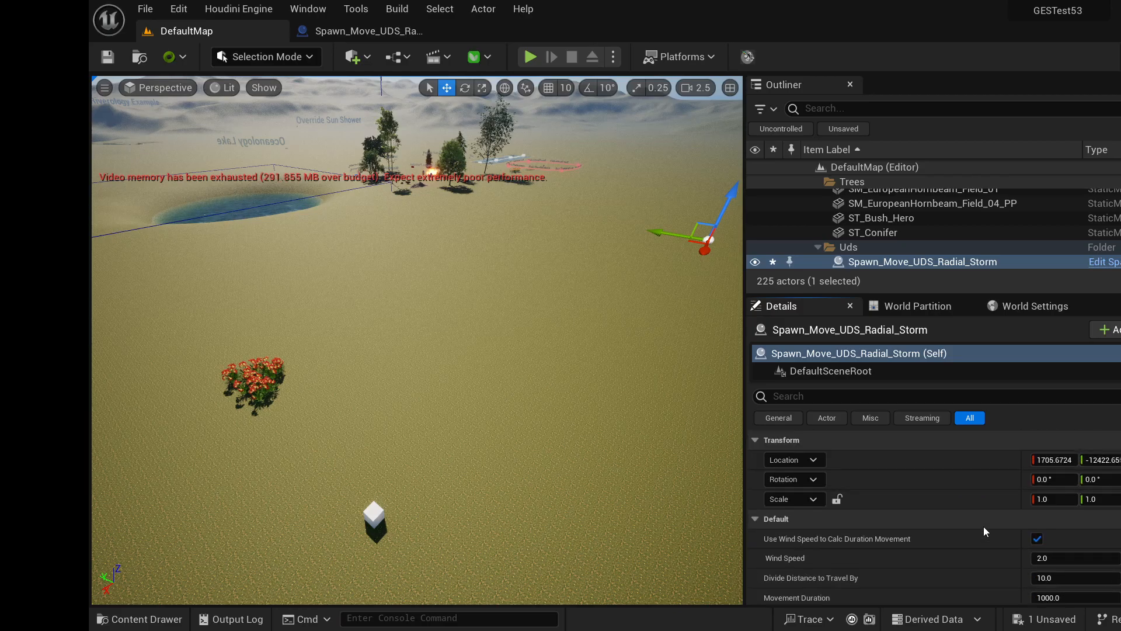
right_drag(679, 325, 650, 325)
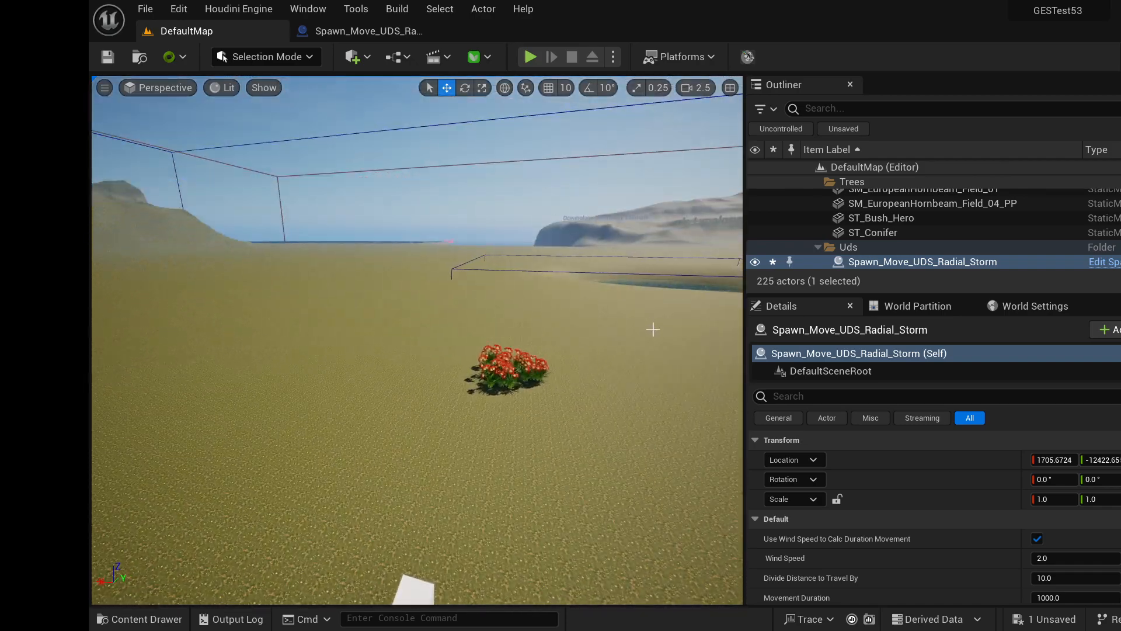
- Reset Wind Direction to its default of 0, and check the actor's Target Location and movement settings
scroll(920, 504, down, 5)
scroll(920, 505, up, 1)
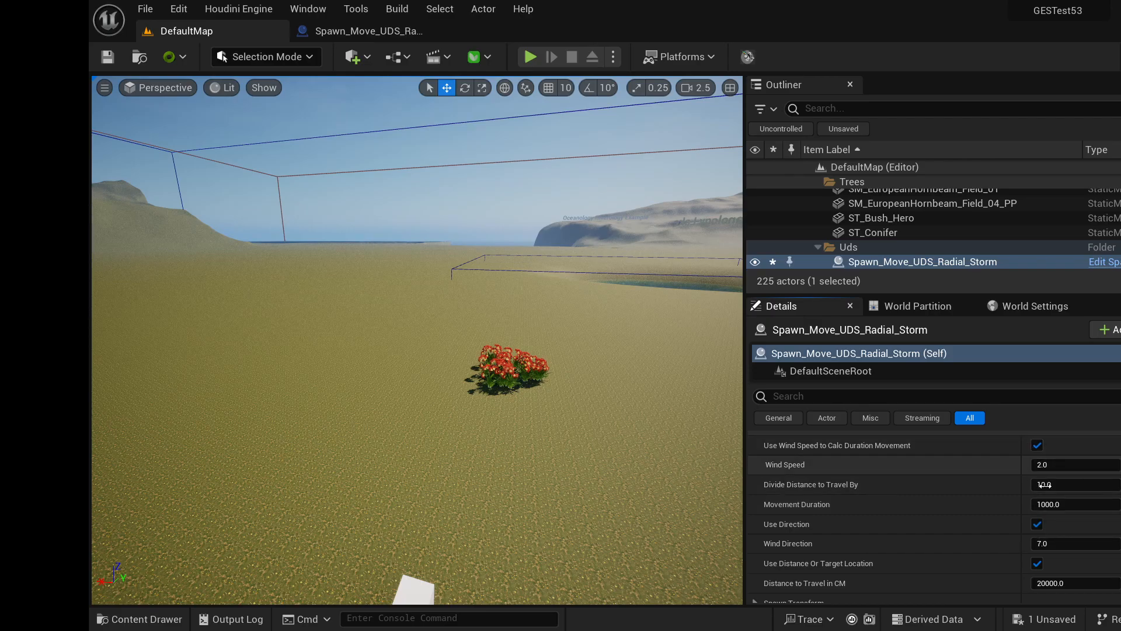
scroll(876, 540, down, 2)
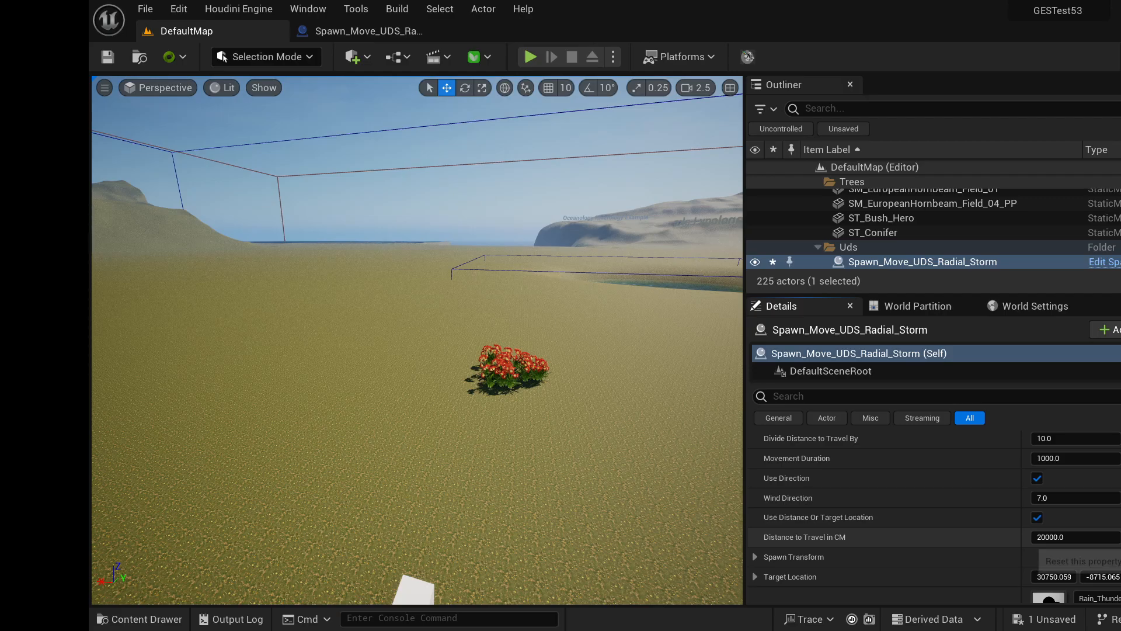
click(1089, 509)
scroll(876, 525, down, 3)
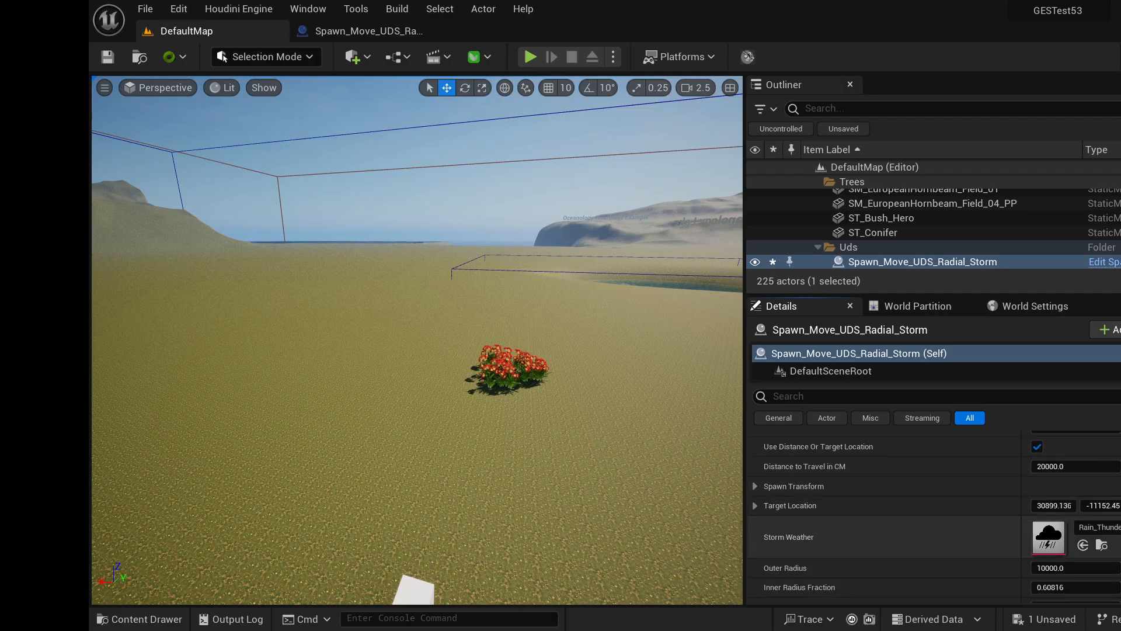
scroll(979, 473, up, 10)
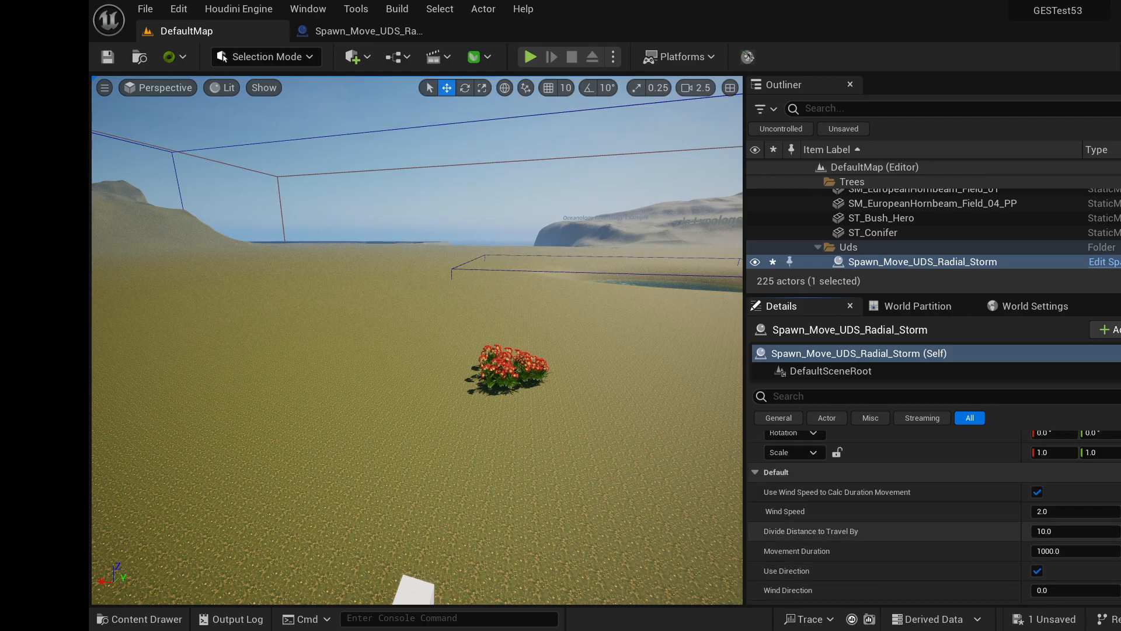
scroll(759, 509, down, 5)
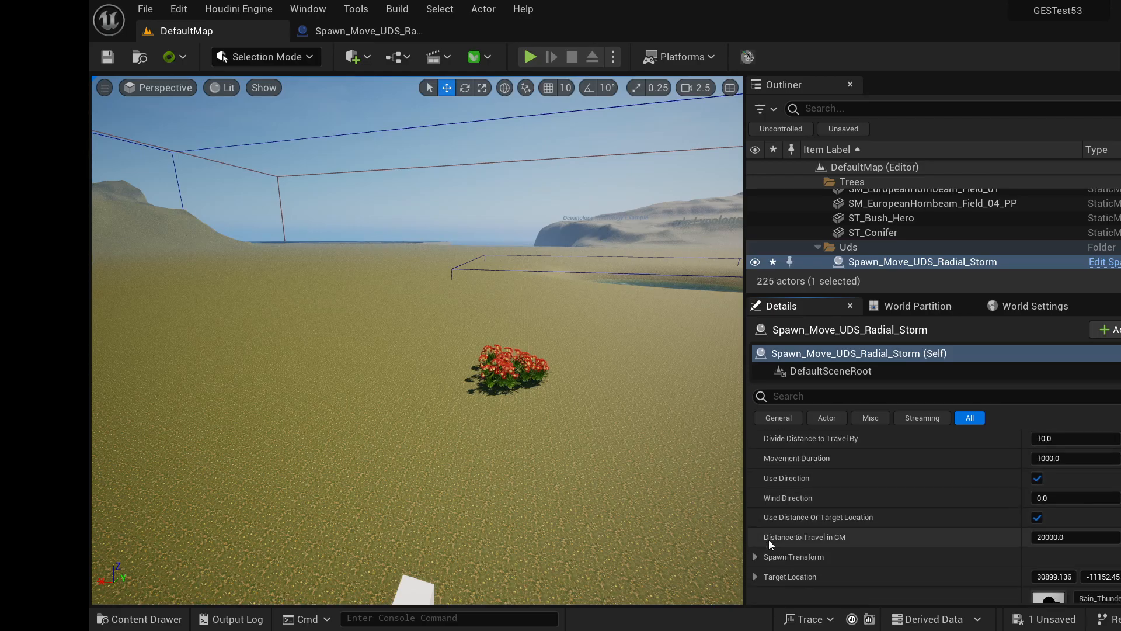
- Check the Target Location entry, look at the cube in the level, and reselect the Spawn_Move_UDS_Radial_Storm actor
click(755, 576)
click(755, 576)
right_drag(463, 416, 386, 411)
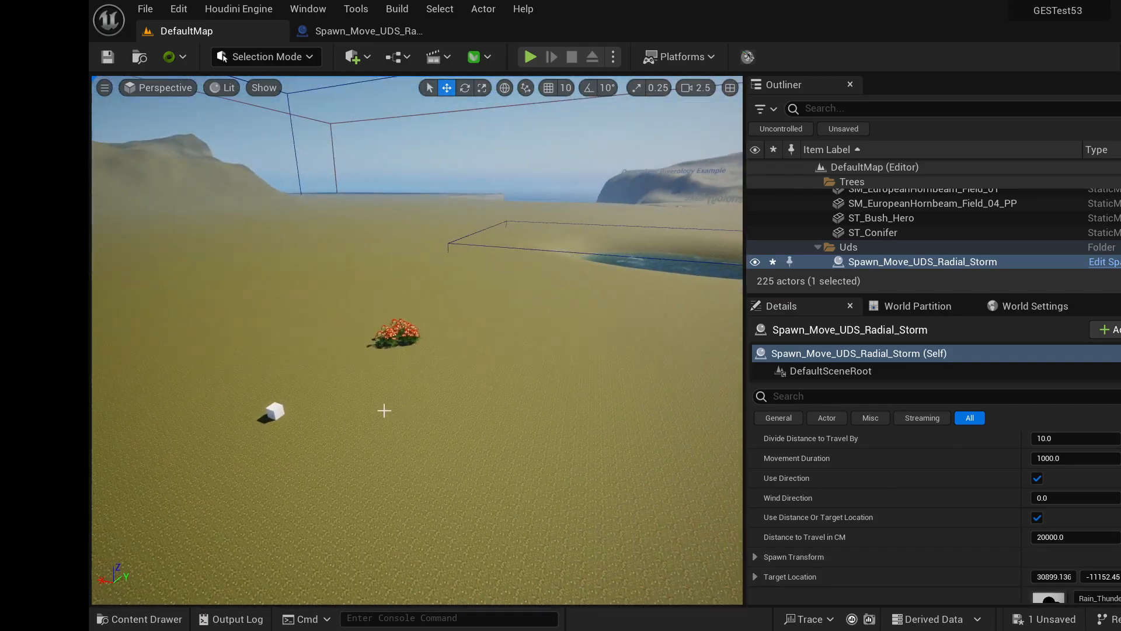
click(274, 411)
click(409, 380)
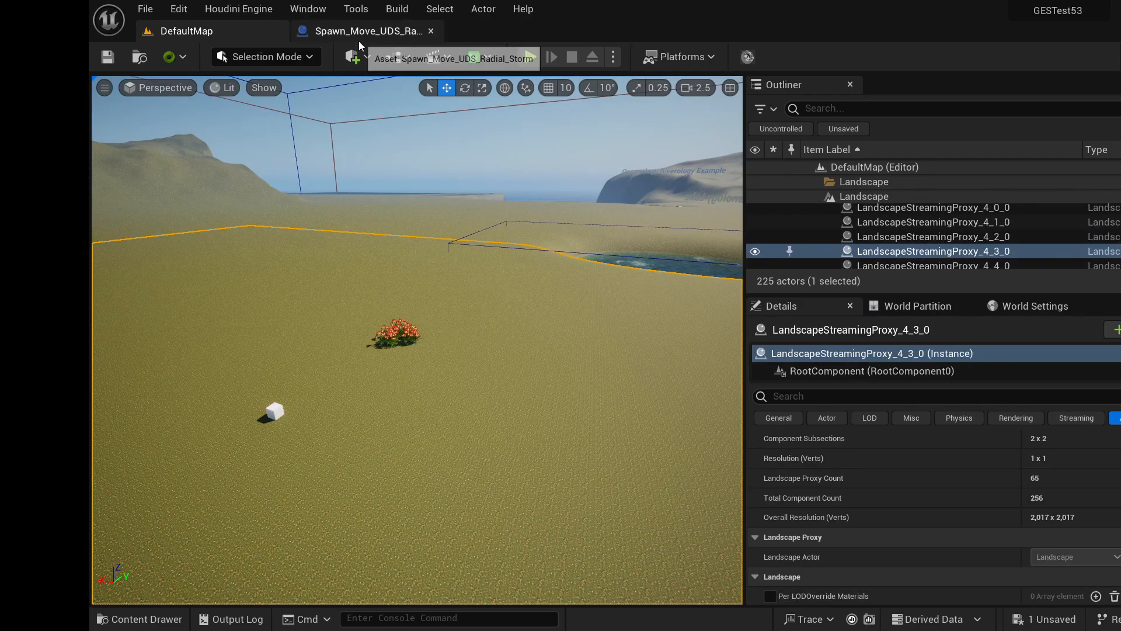
scroll(954, 233, down, 3)
scroll(951, 229, down, 20)
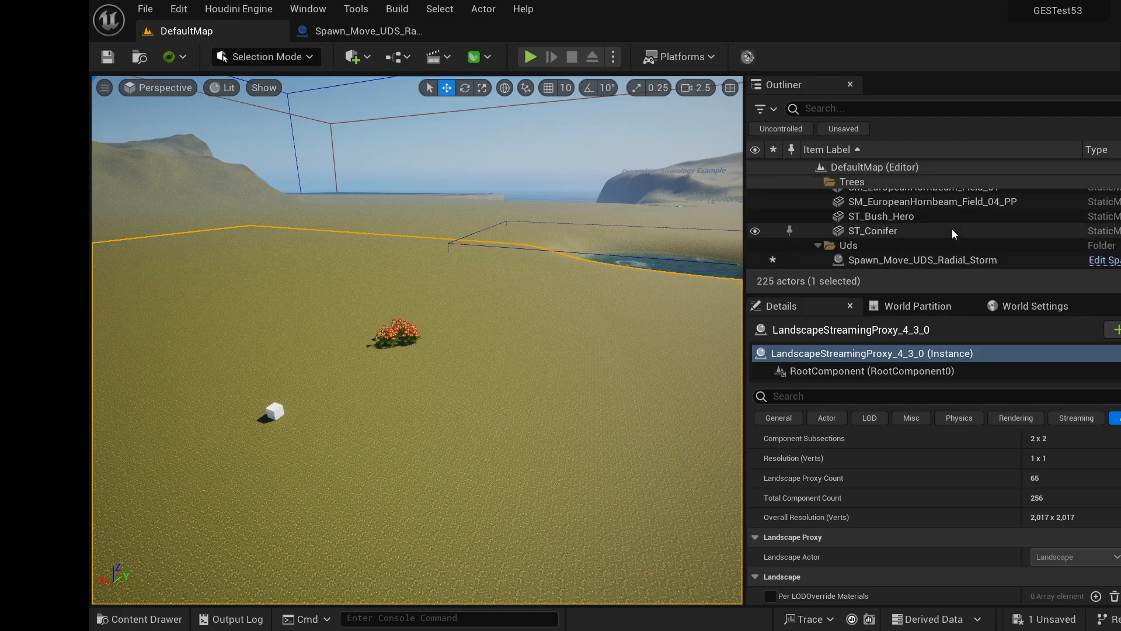
click(938, 217)
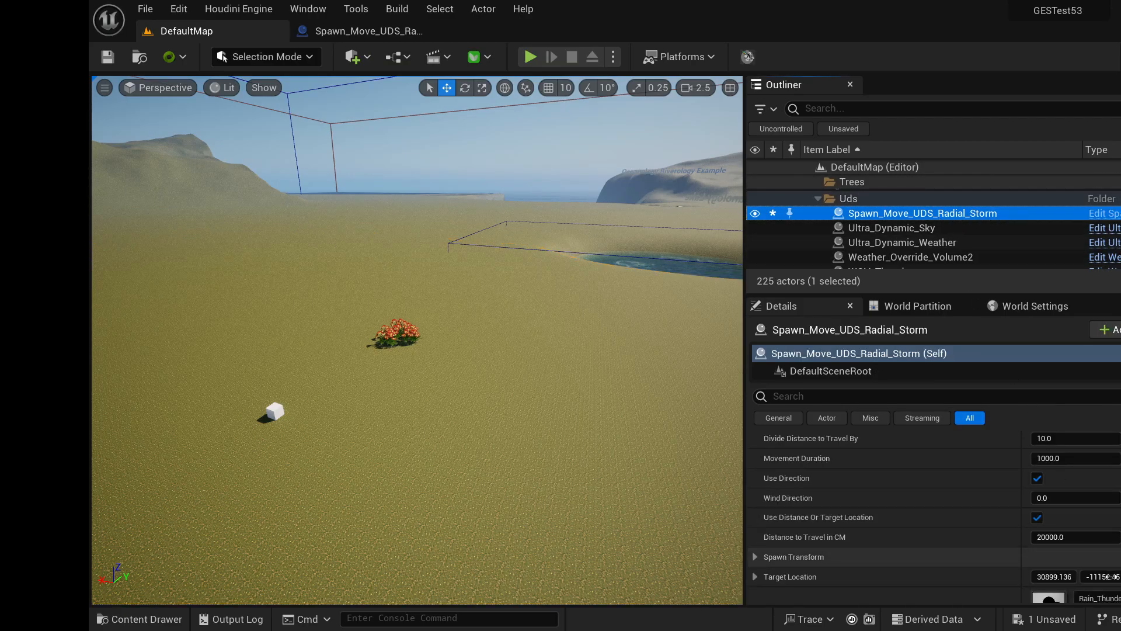
- Open the storm Blueprint, and examine the BeginPlay logic in its Event Graph and the nodes of its Construction Script
click(368, 31)
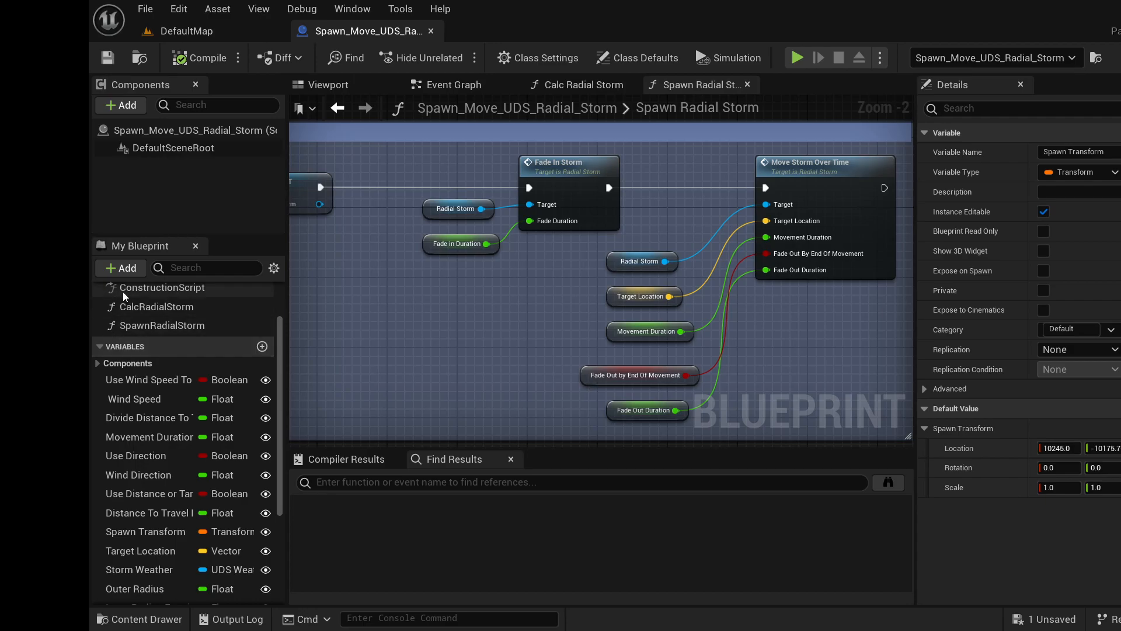
scroll(131, 339, up, 3)
double_click(146, 313)
right_drag(298, 318, 479, 308)
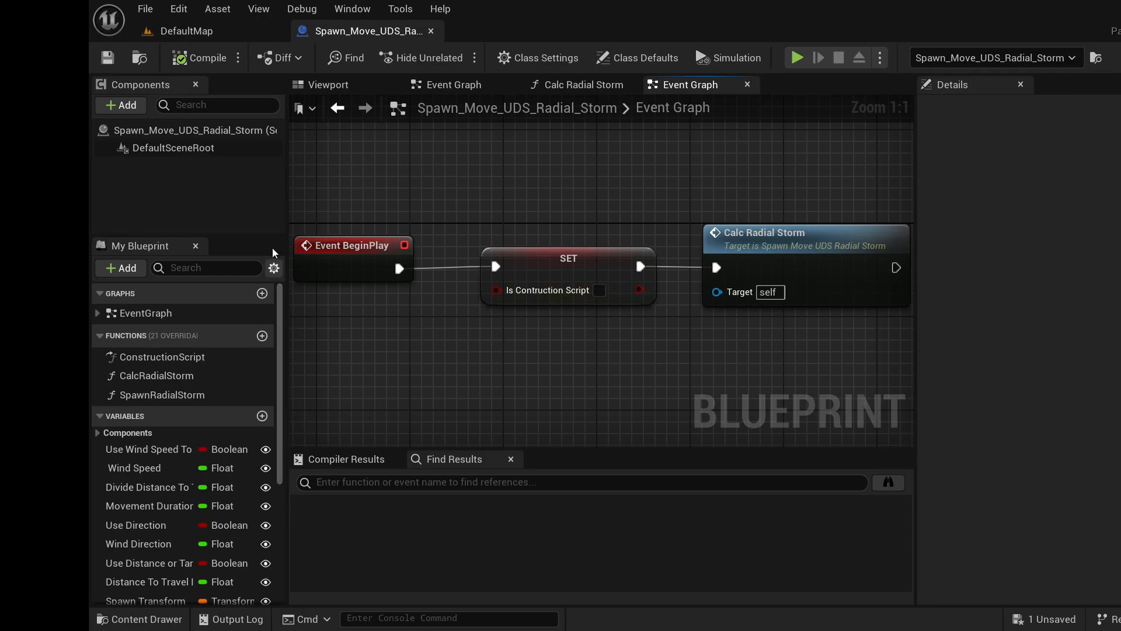
double_click(152, 358)
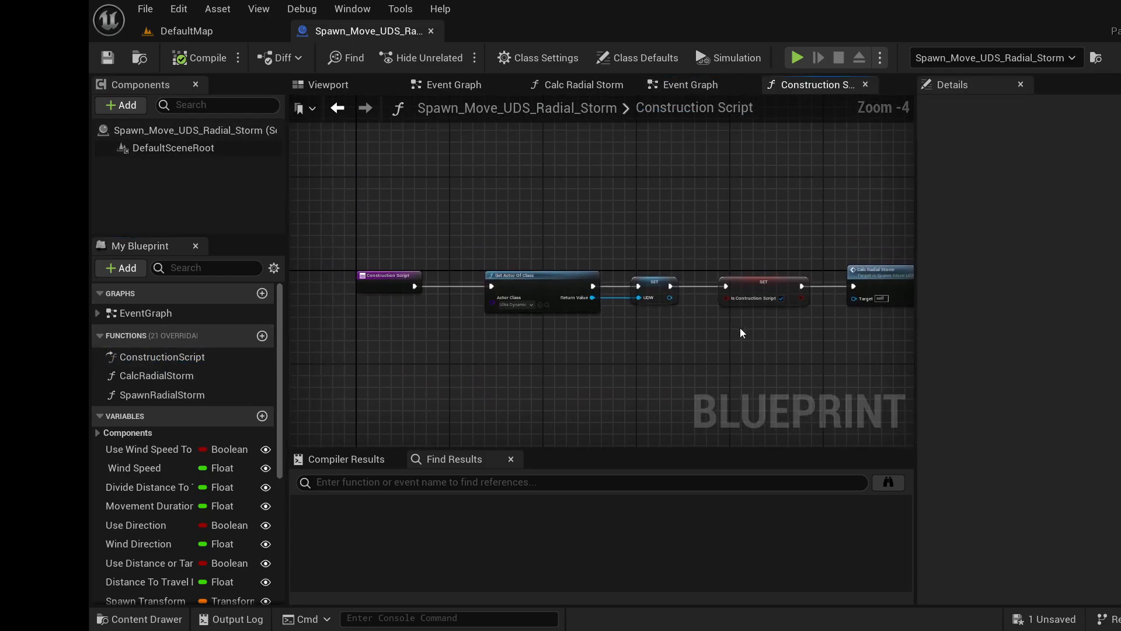
- Recheck the actor's settings in the level, and compare the Is Contruction Script flag in the Construction Script and Event Graph
click(185, 31)
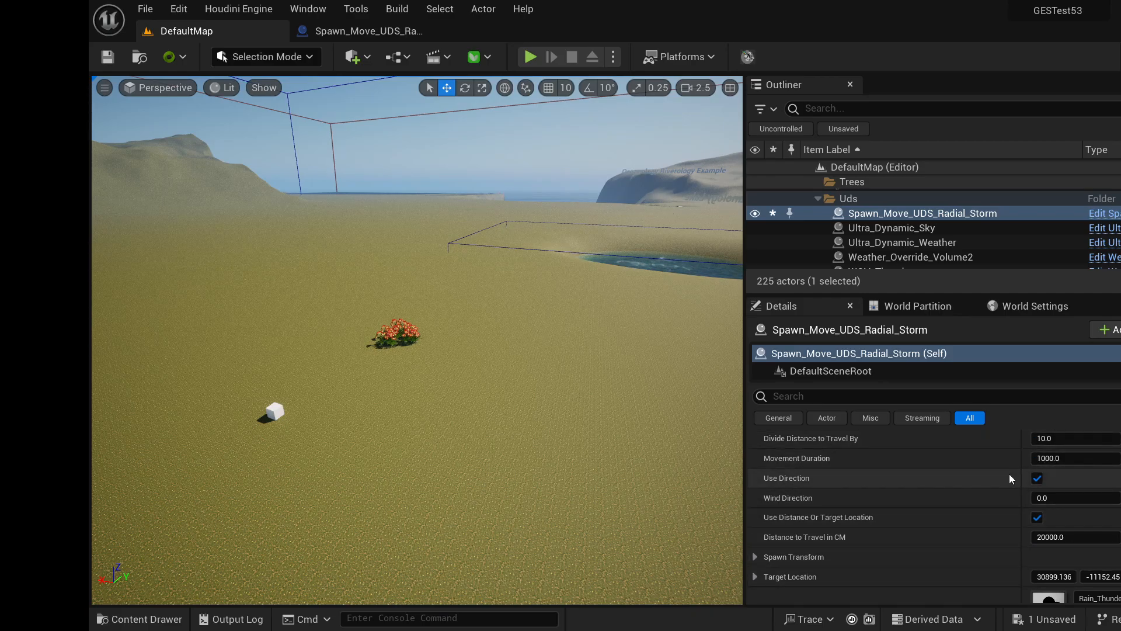
click(377, 37)
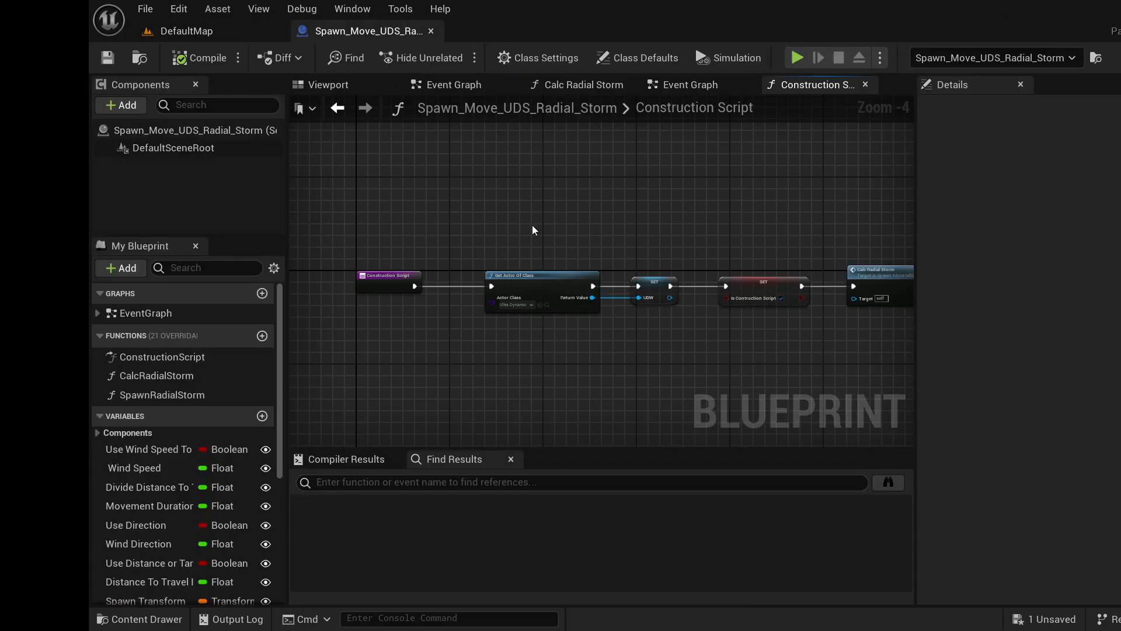
scroll(788, 305, up, 1)
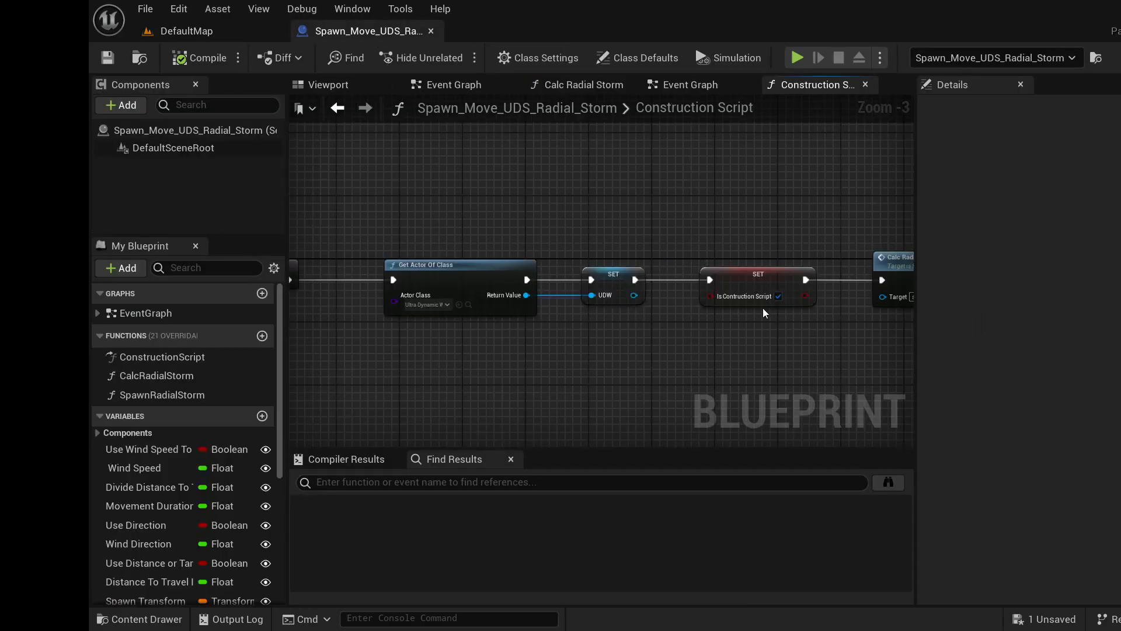
mouse_move(762, 296)
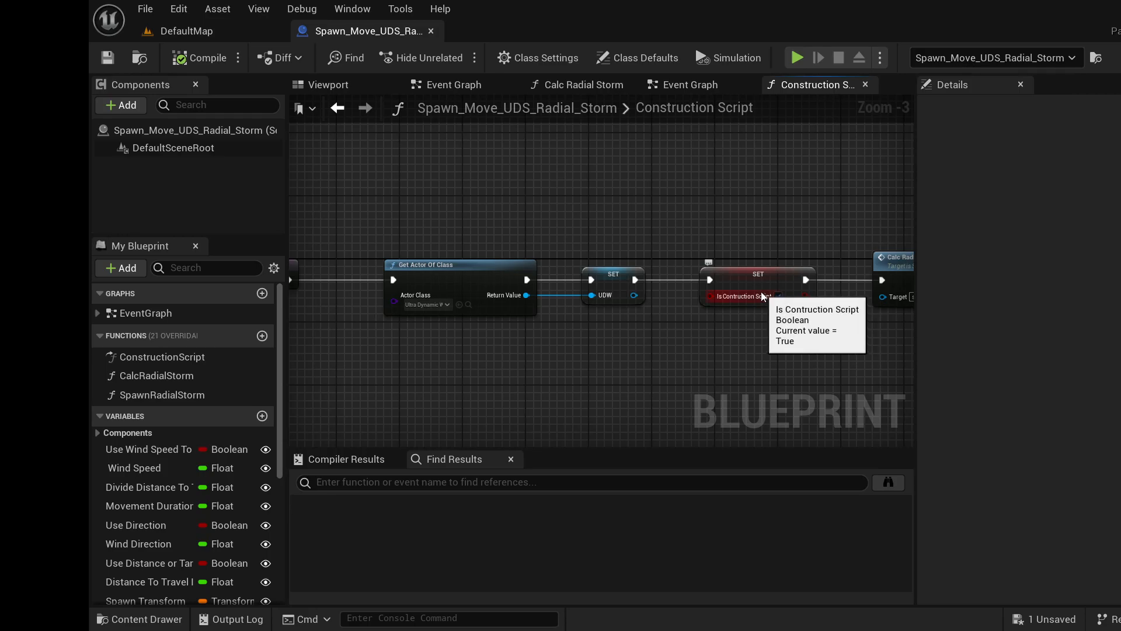
double_click(171, 313)
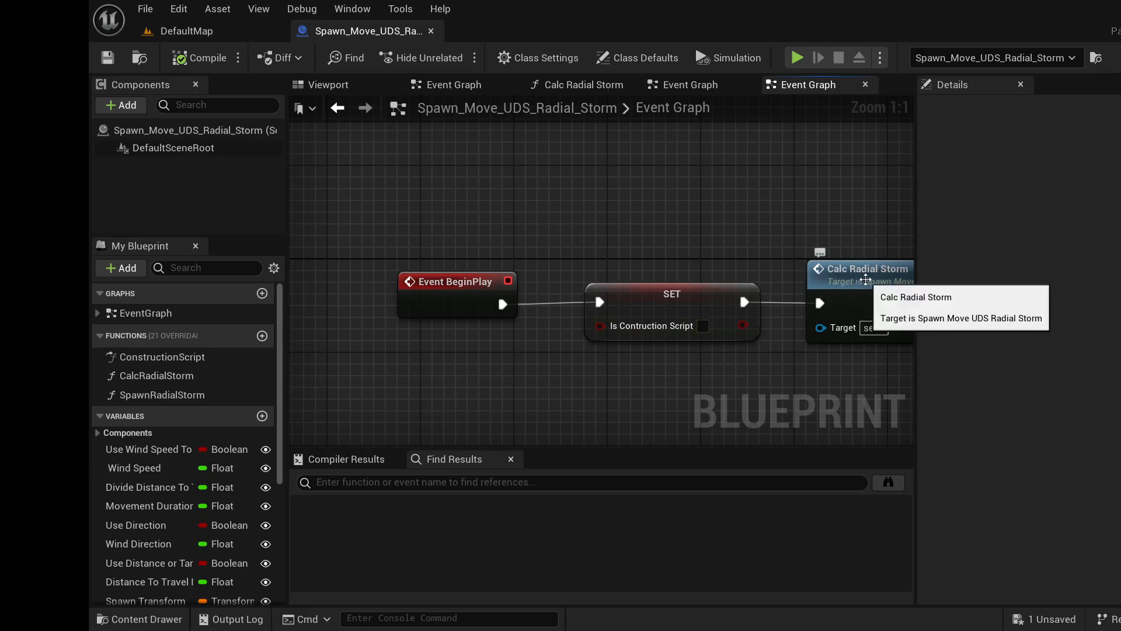
- Examine the CalcRadialStorm function and the Event Graph's BeginPlay logic alongside the storm actor's movement settings in the level
double_click(157, 376)
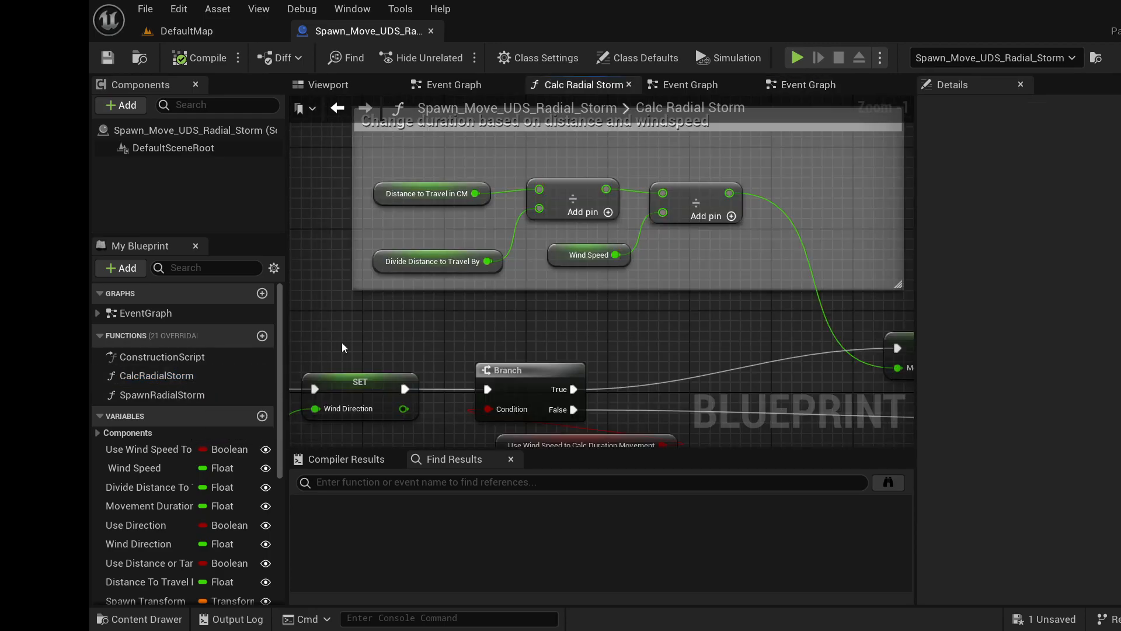
click(188, 31)
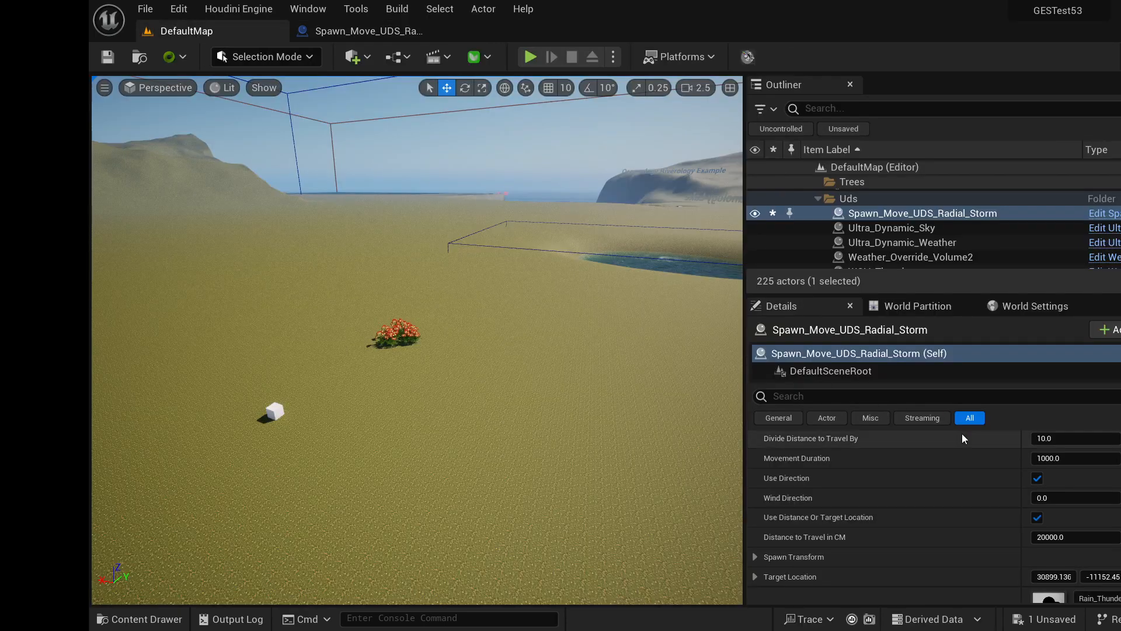
scroll(1028, 497, up, 2)
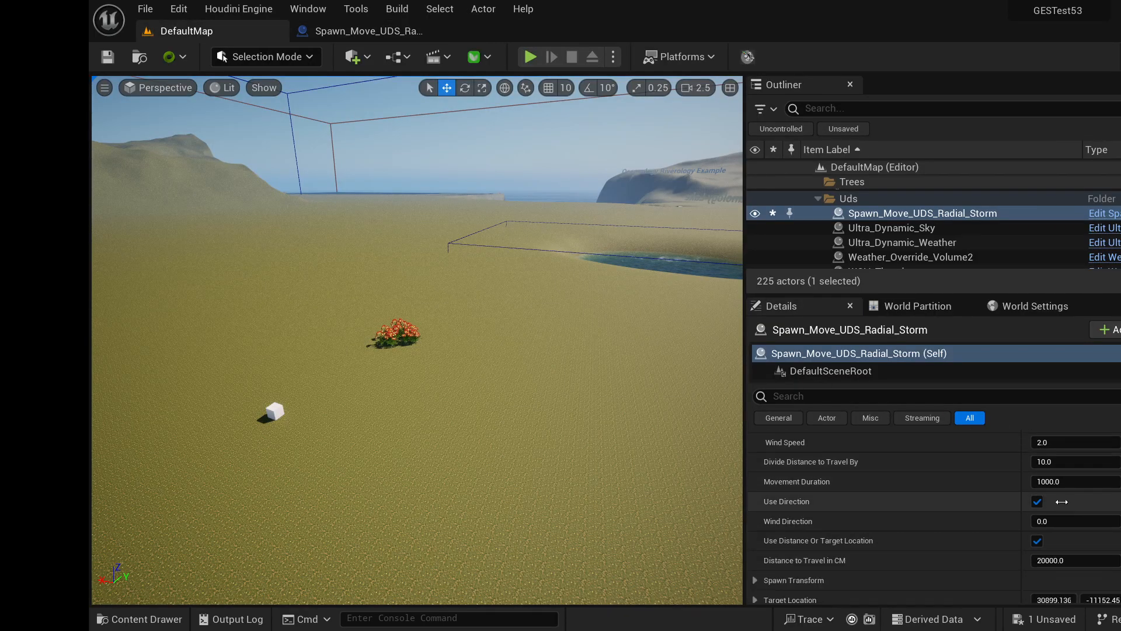
scroll(1028, 479, down, 2)
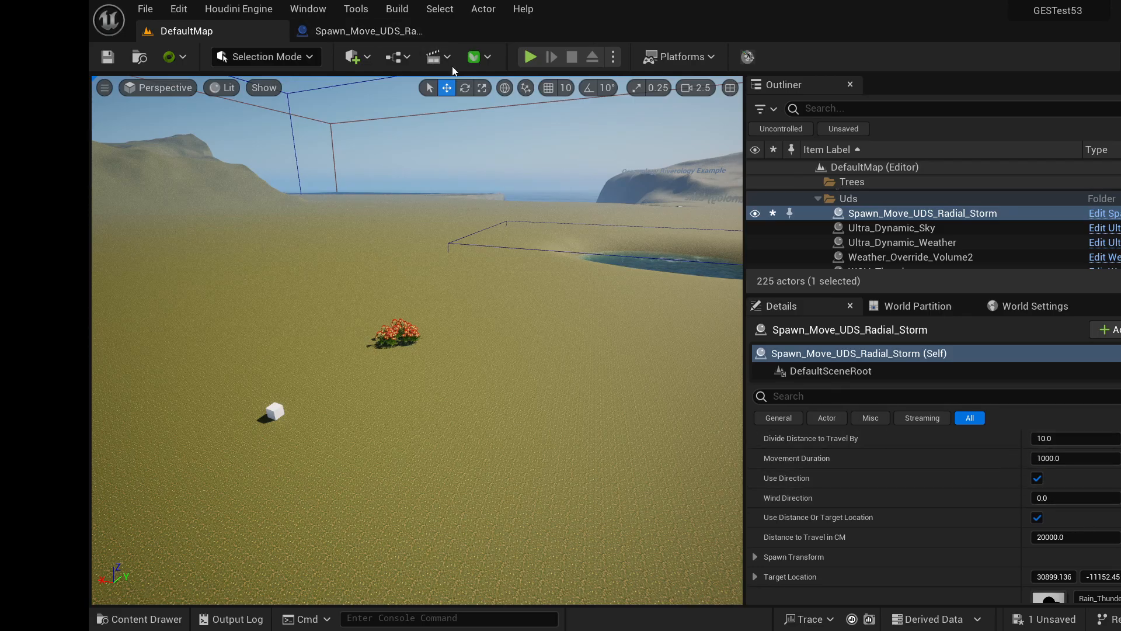
click(362, 31)
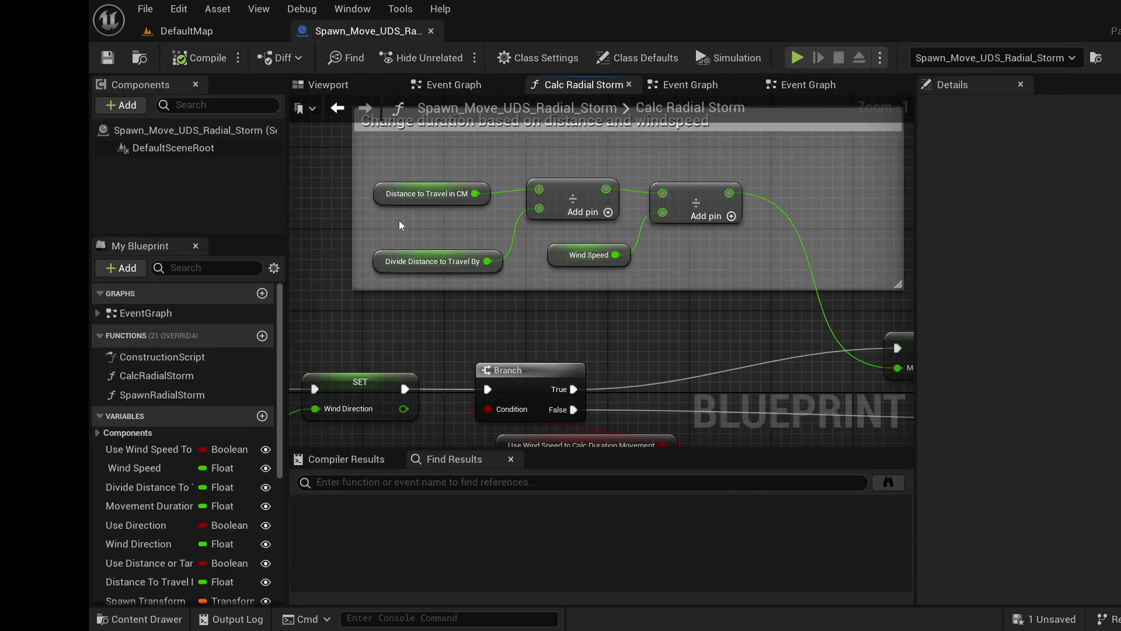
double_click(146, 312)
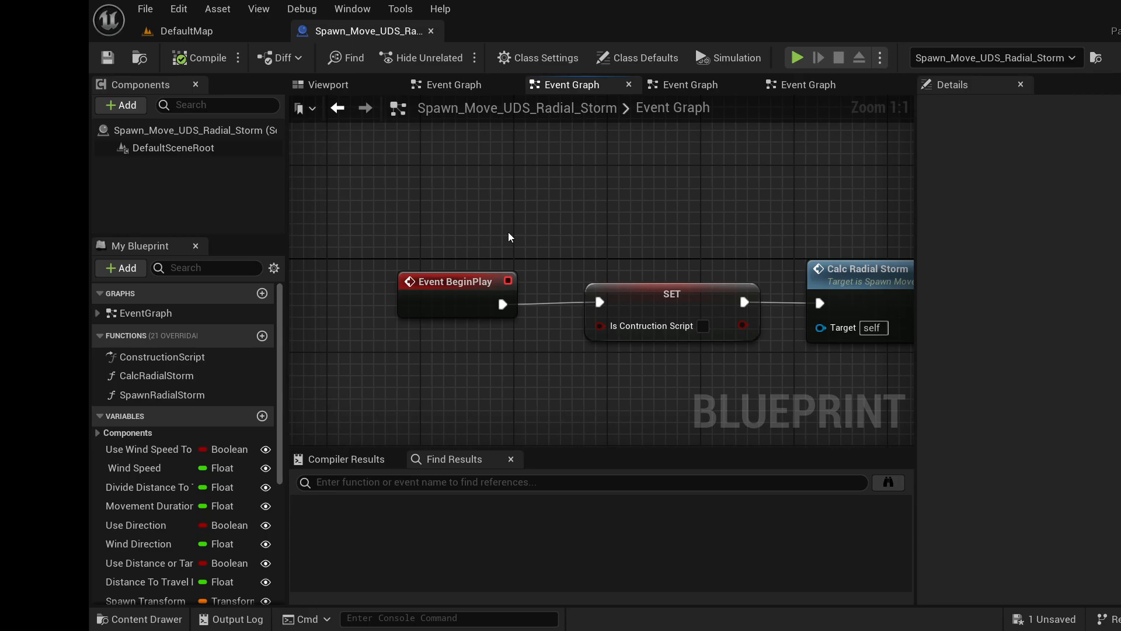
click(151, 378)
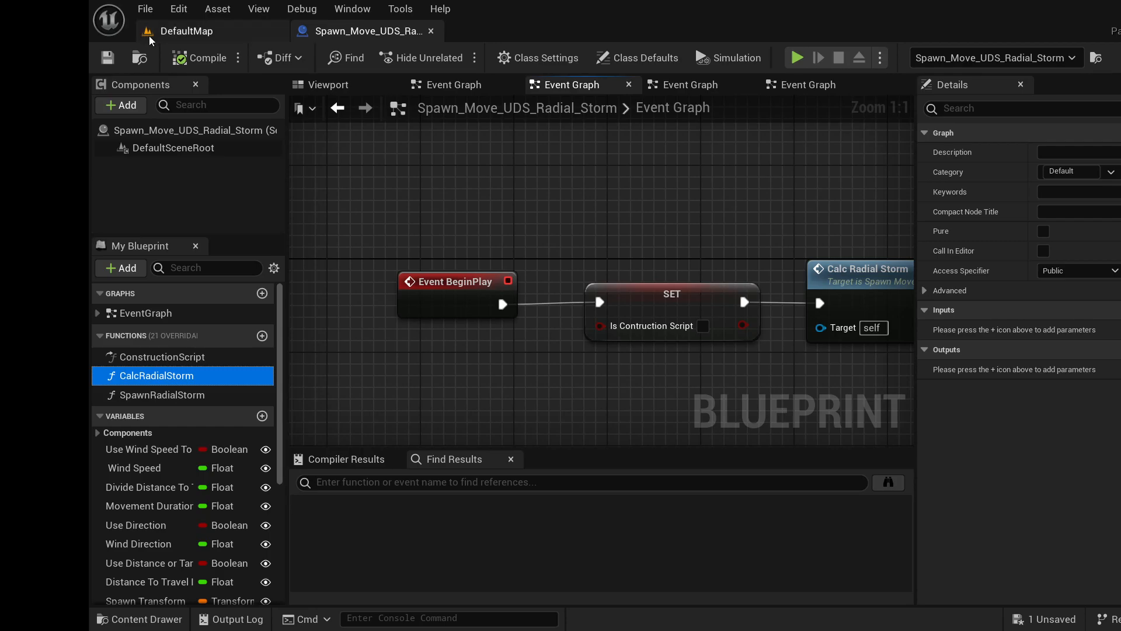
- Create a new Actor Blueprint class named test in the GlobalEnvironmentalSystem Blueprints folder
click(181, 31)
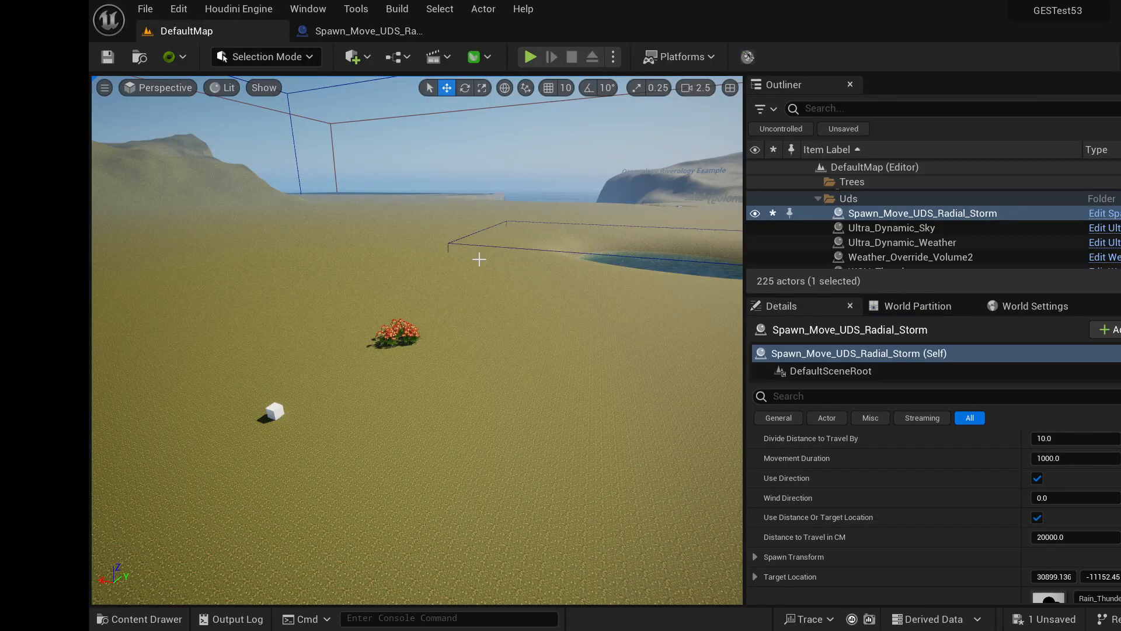
click(137, 618)
right_click(1025, 437)
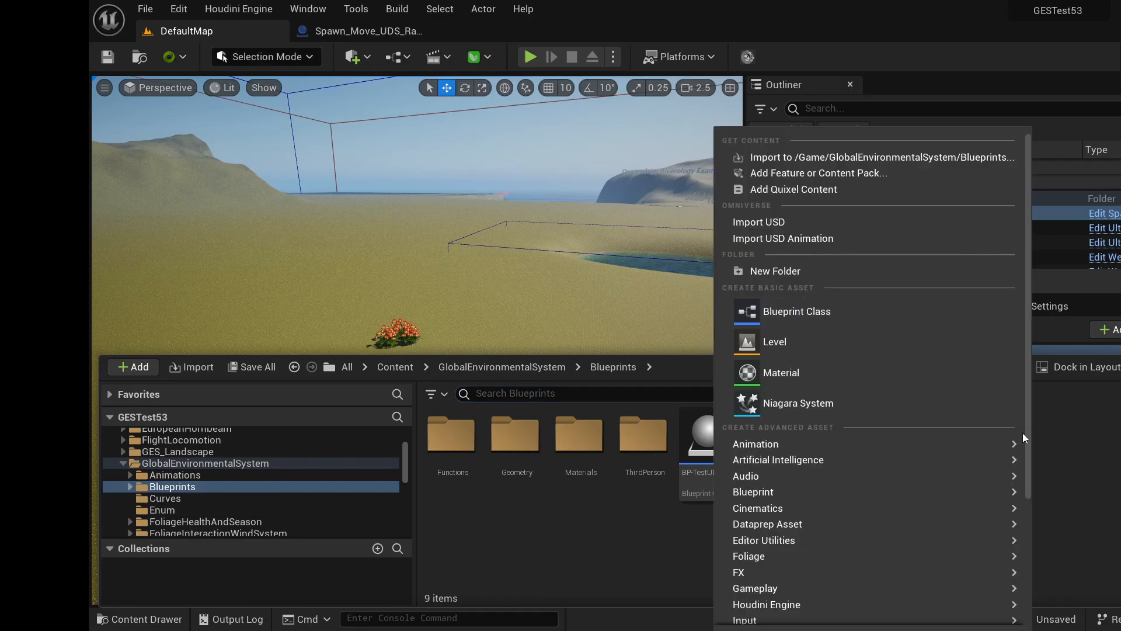
click(869, 308)
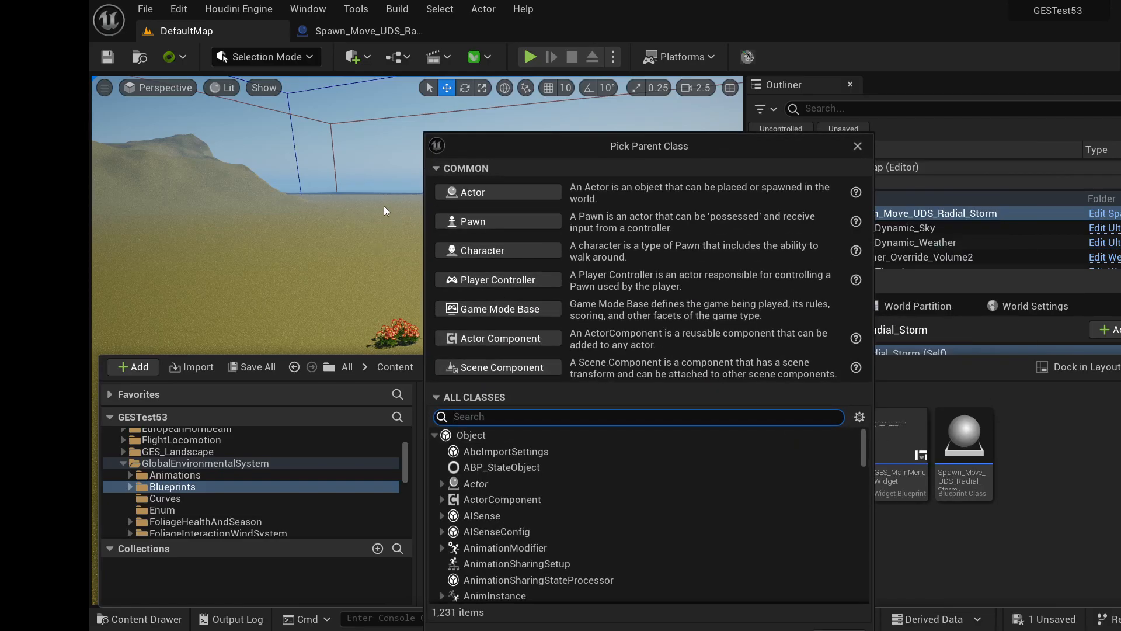
click(462, 193)
text(test)
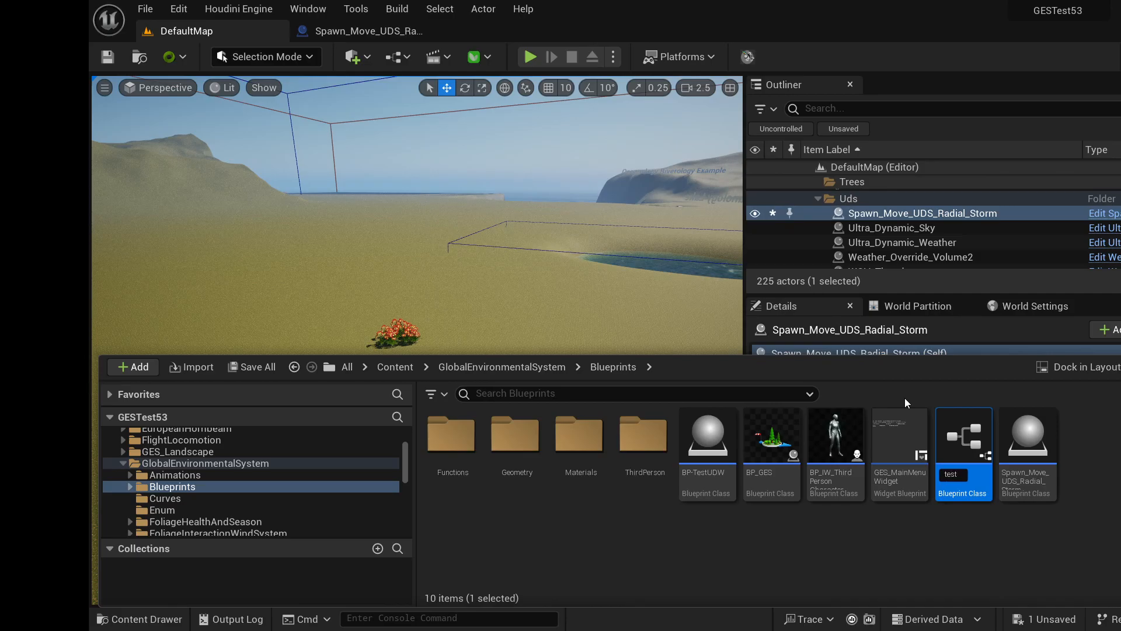
key(Return)
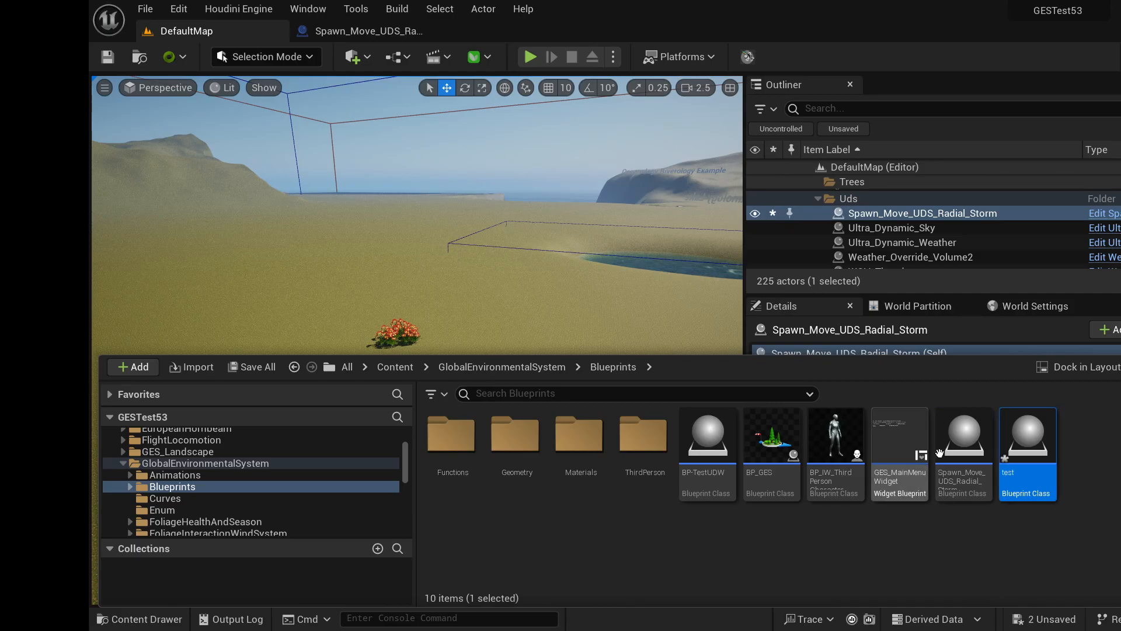
- Open the test Blueprint's Event Graph, and add a Get Actor Of Class node beside Event BeginPlay
double_click(1030, 447)
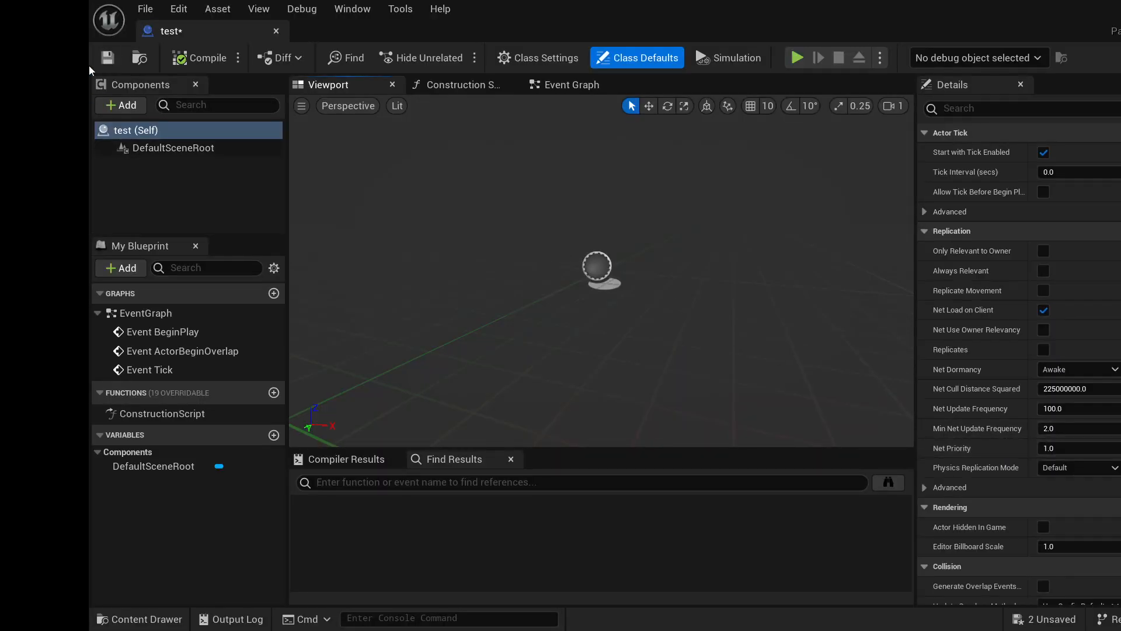
double_click(142, 337)
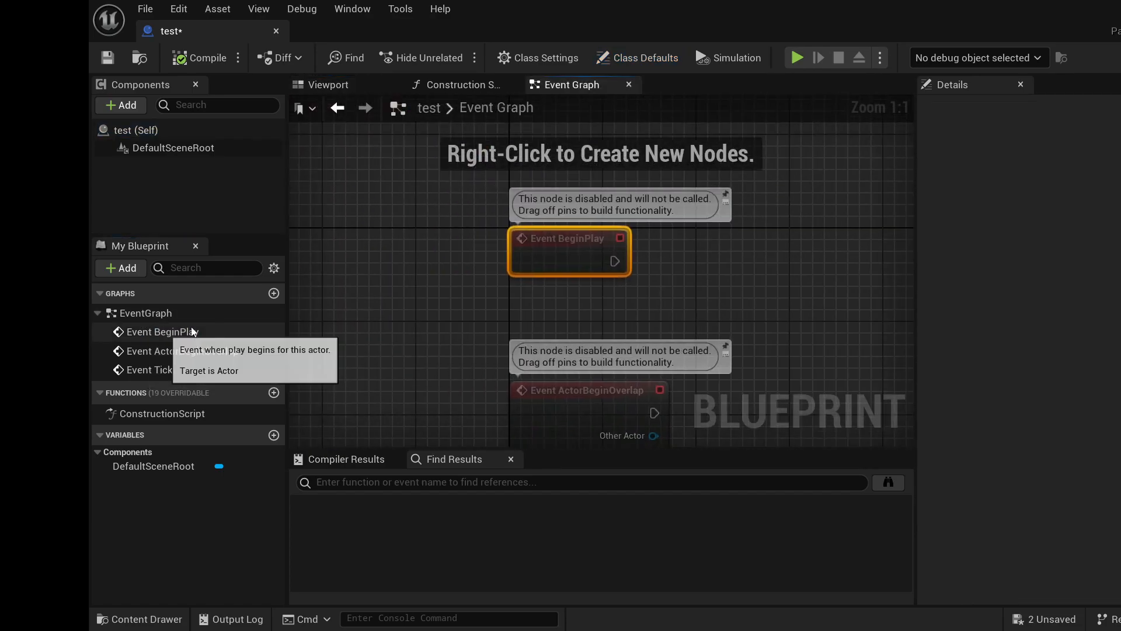
click(623, 273)
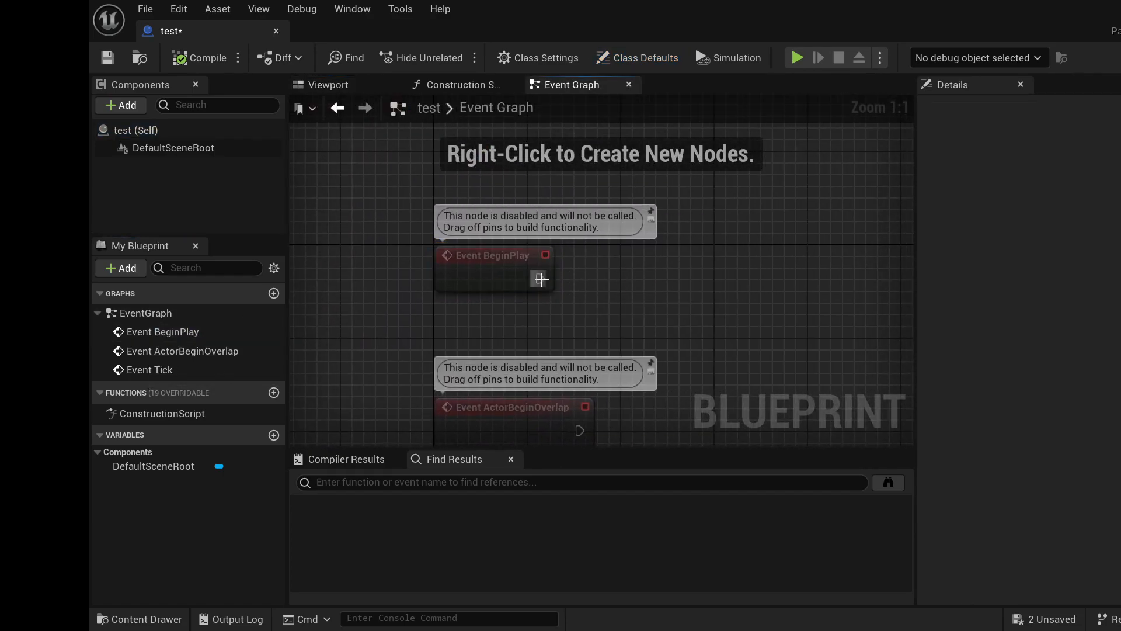
drag(539, 278, 670, 272)
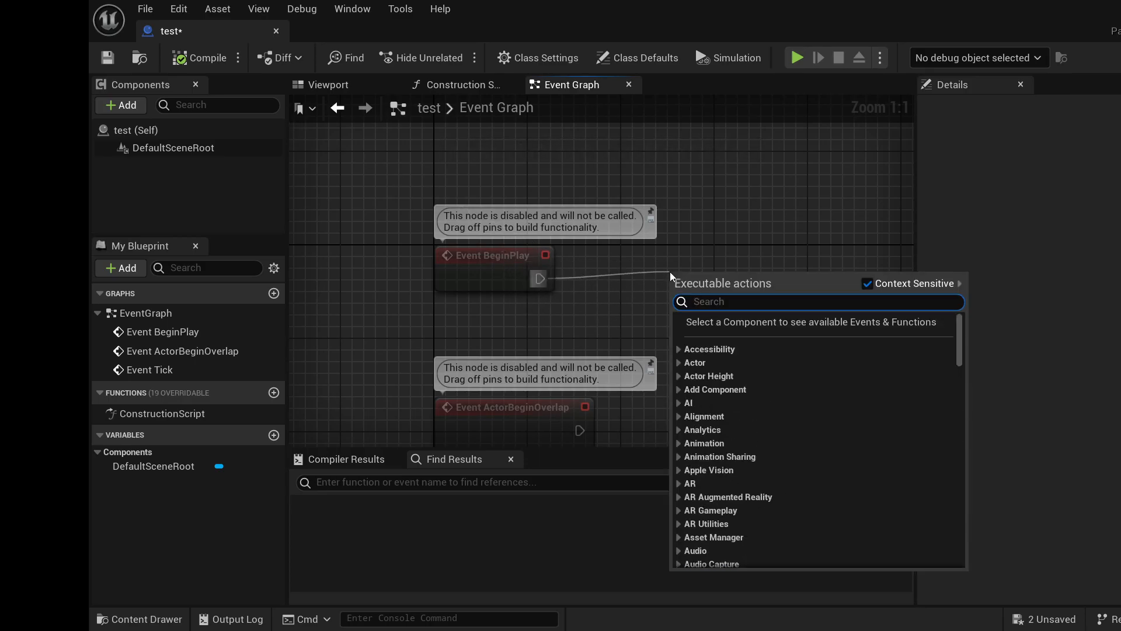
click(681, 264)
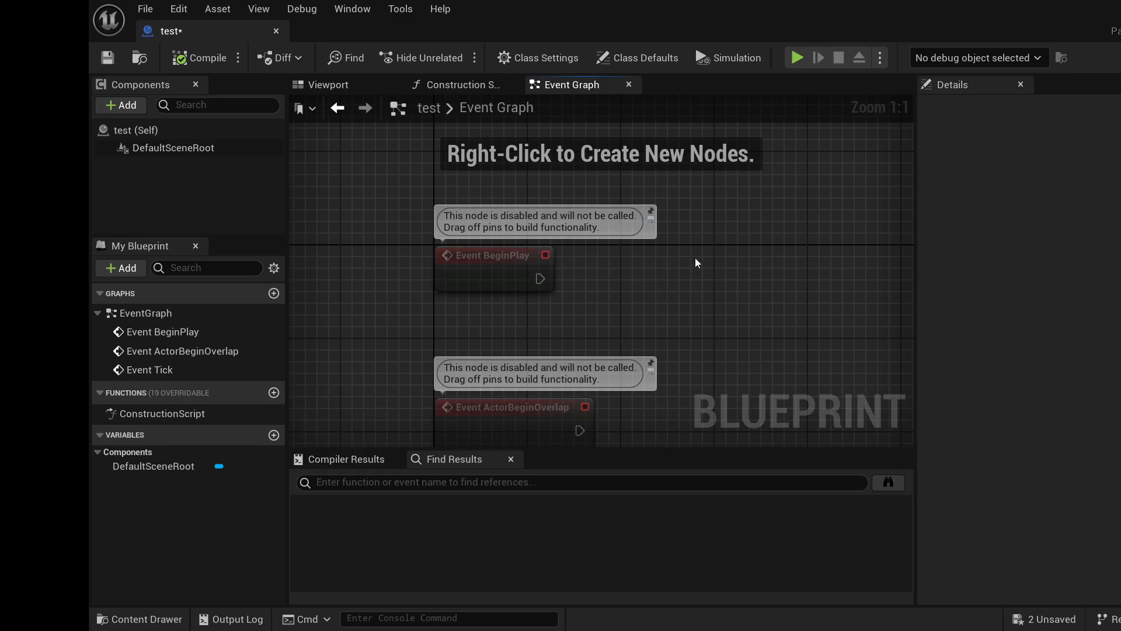
right_click(714, 250)
text(get a)
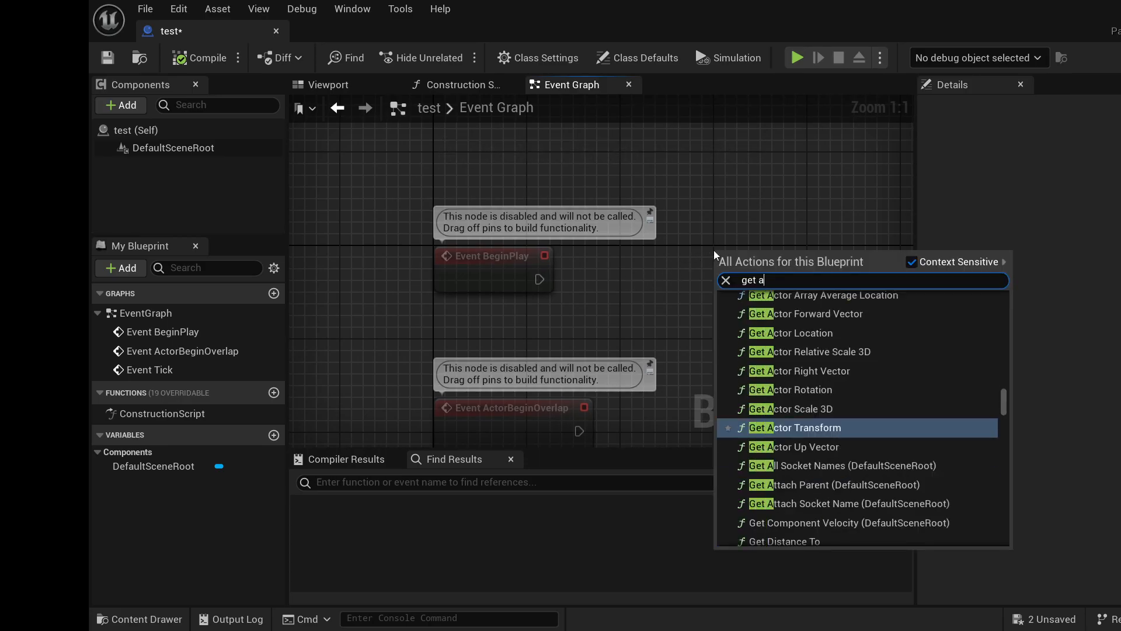
text(ct)
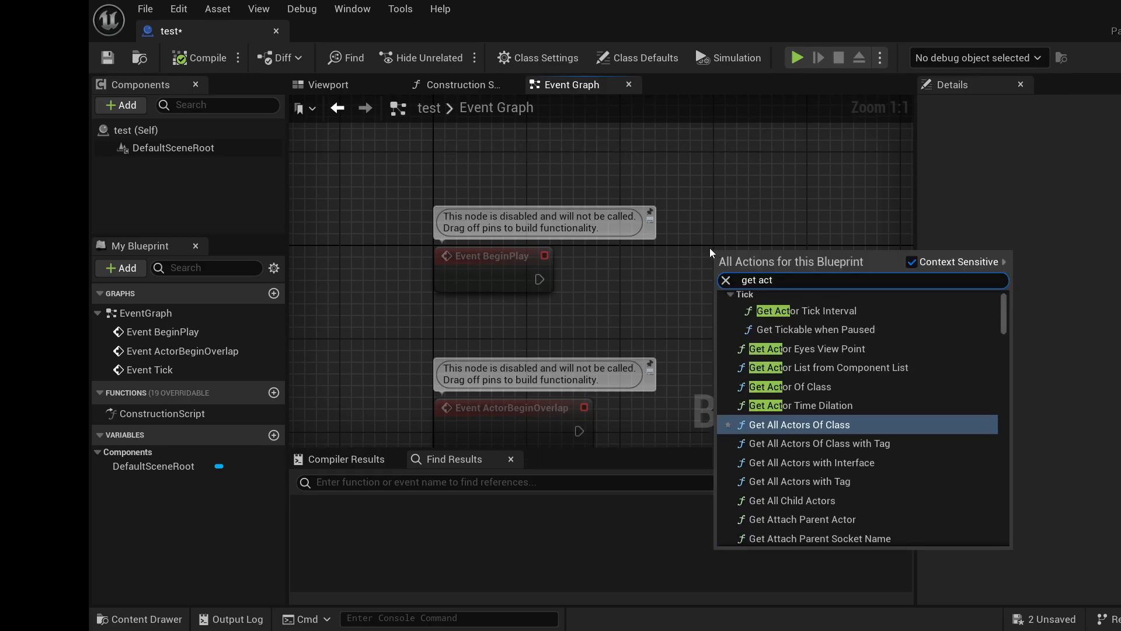
click(825, 389)
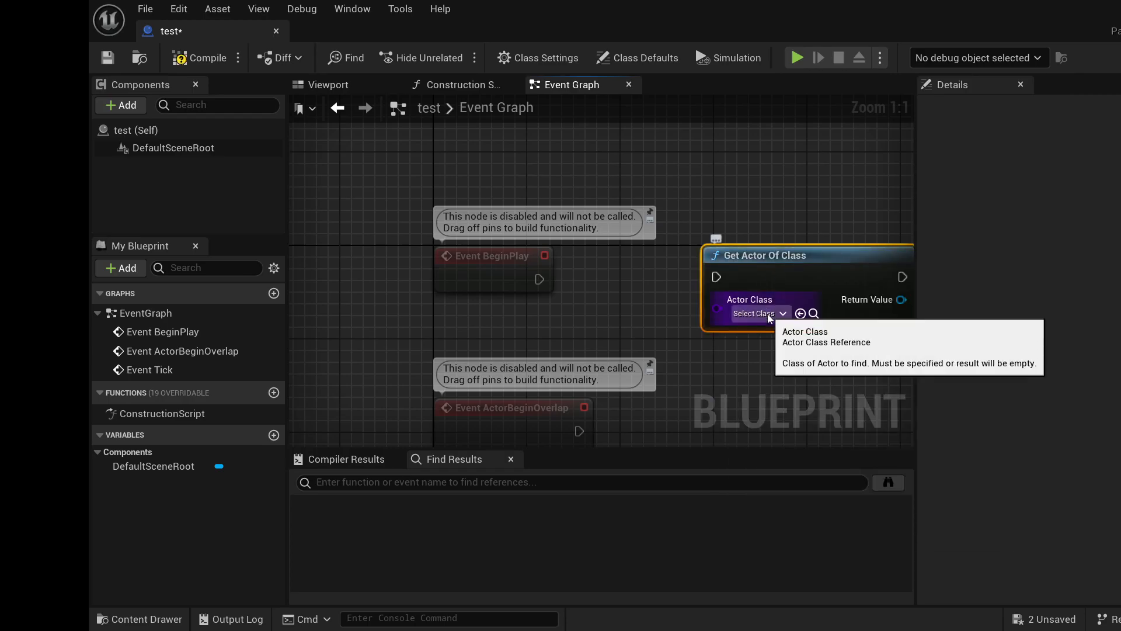
- Set the Get Actor Of Class node's Actor Class to Spawn_Move_UDS_Radial_Storm, and connect Event BeginPlay to its execution input
drag(162, 35, 211, 33)
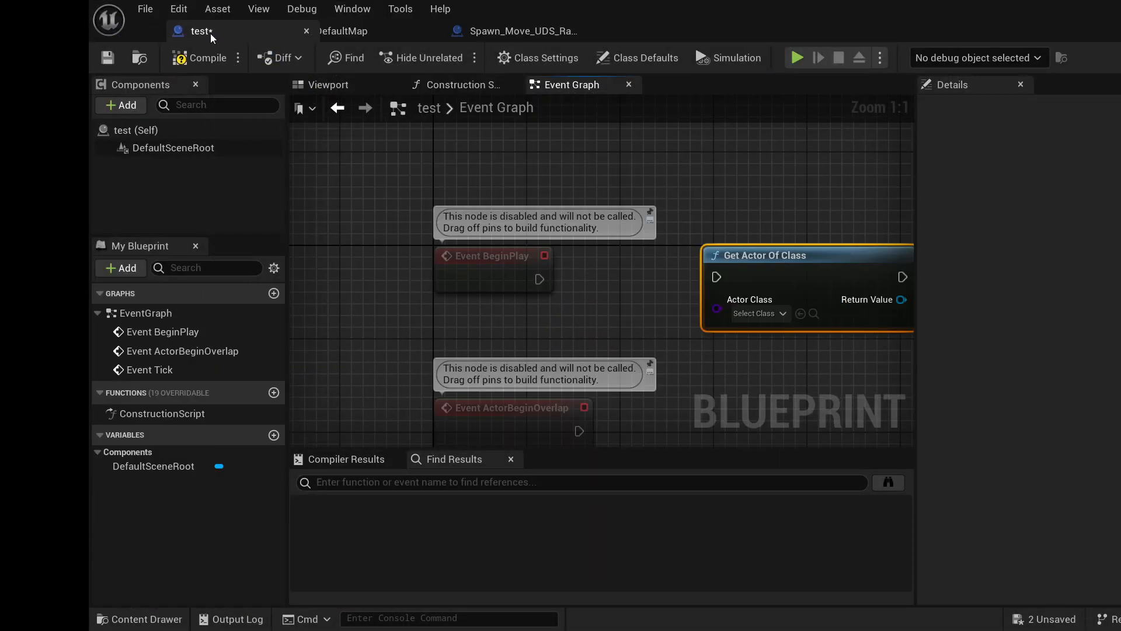
click(753, 314)
text(spawn)
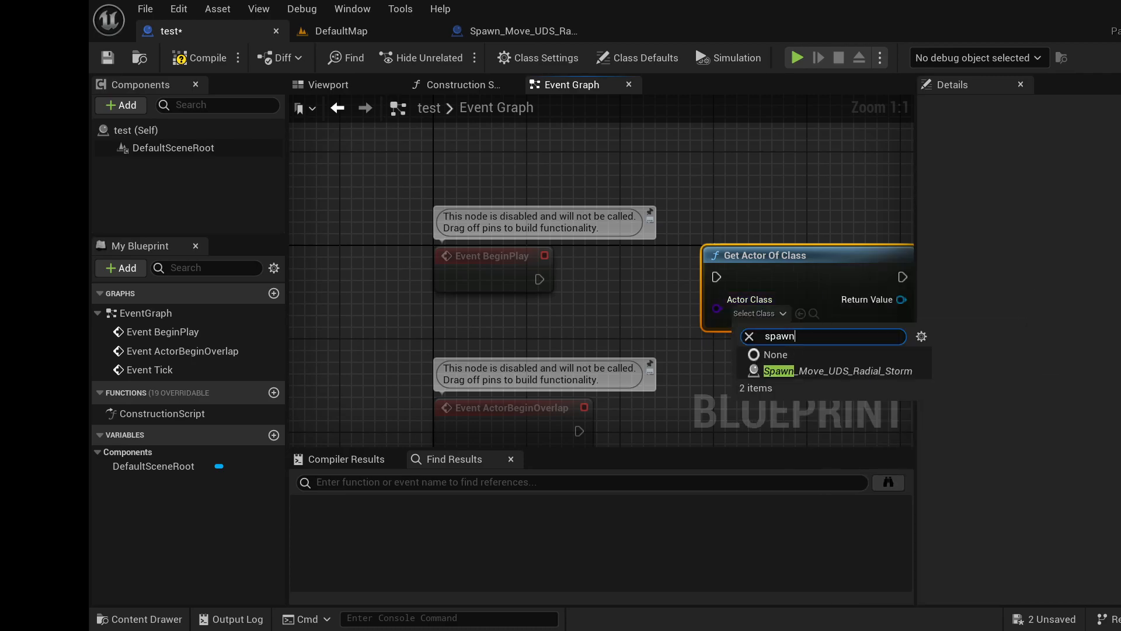
click(830, 372)
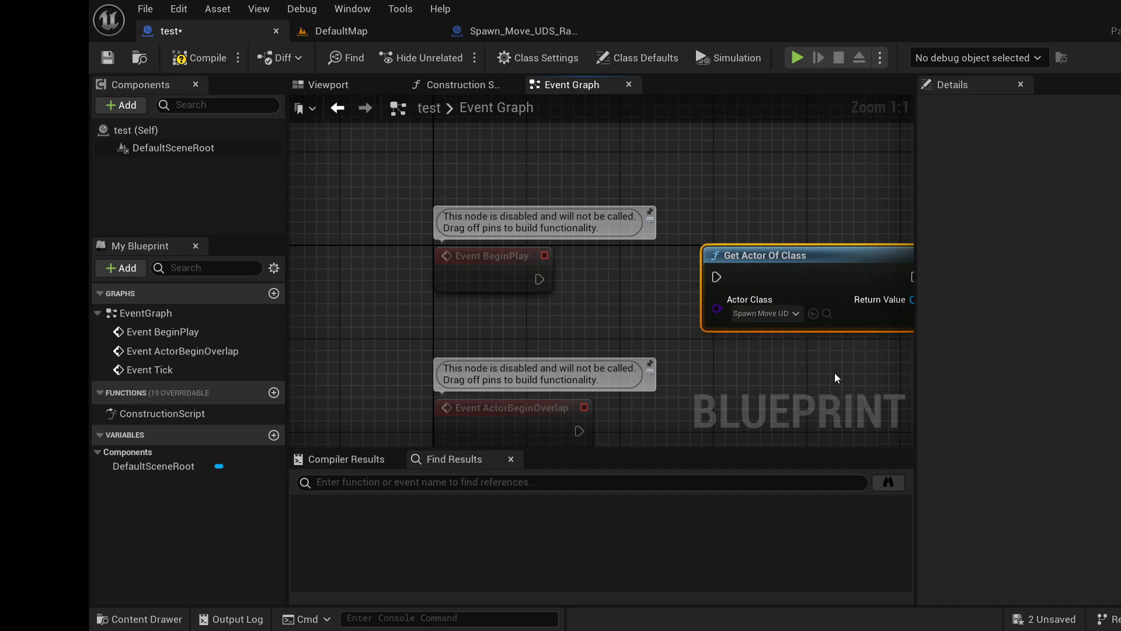
right_drag(850, 355, 662, 331)
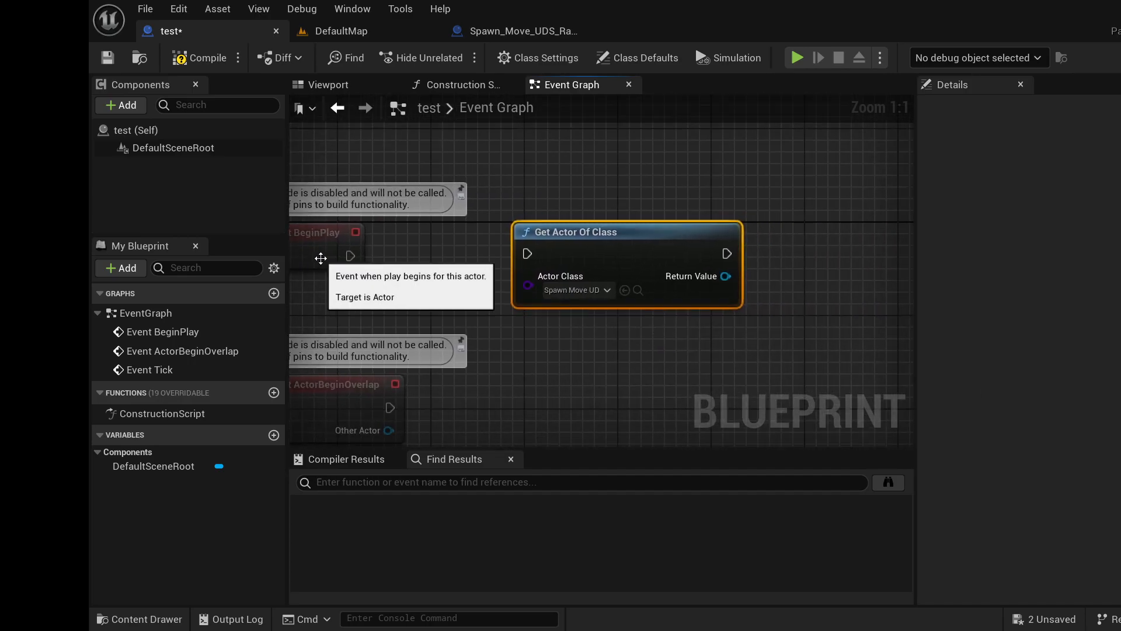
drag(350, 255, 533, 251)
click(199, 57)
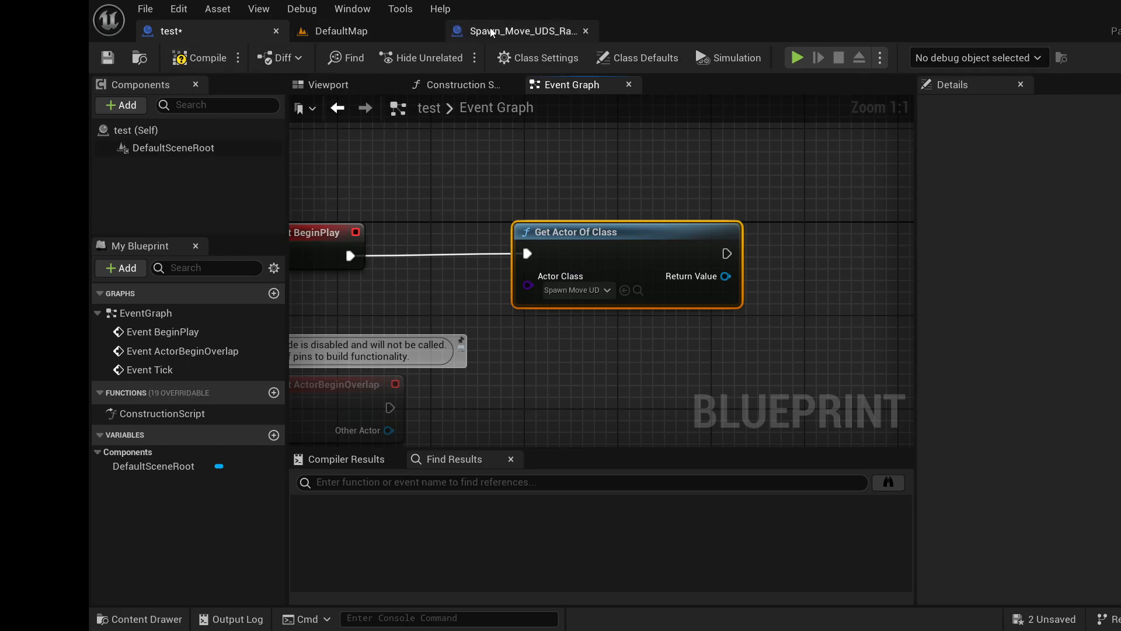
- In the storm Blueprint's Event Graph, disconnect Event BeginPlay from the Is Contruction Script SET node, and compile the Blueprint
click(519, 31)
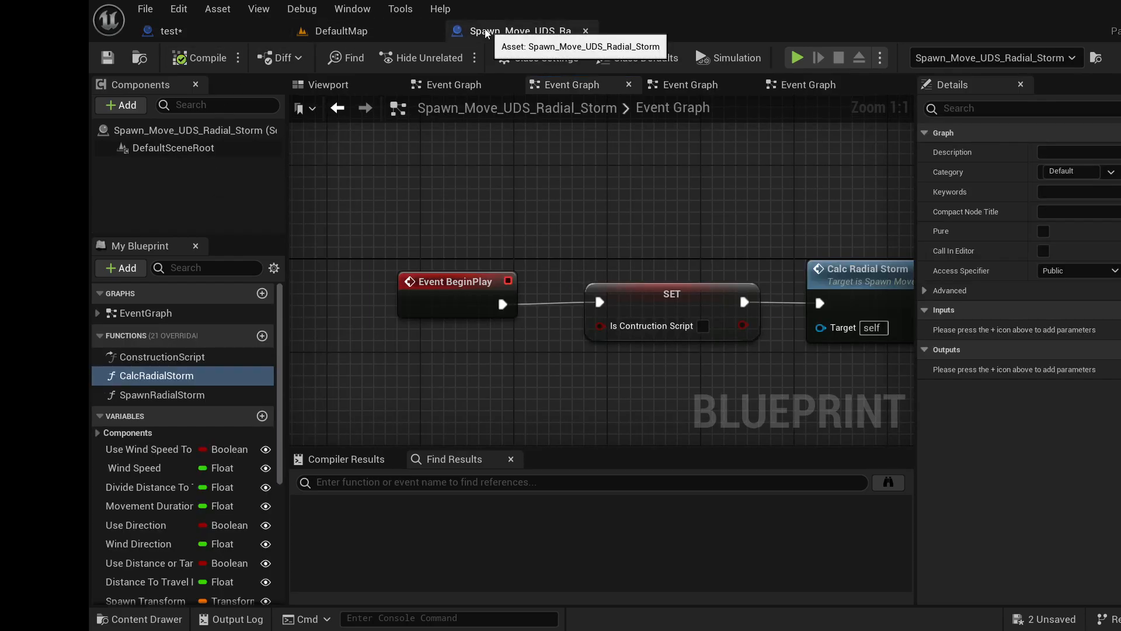
alt+click(536, 305)
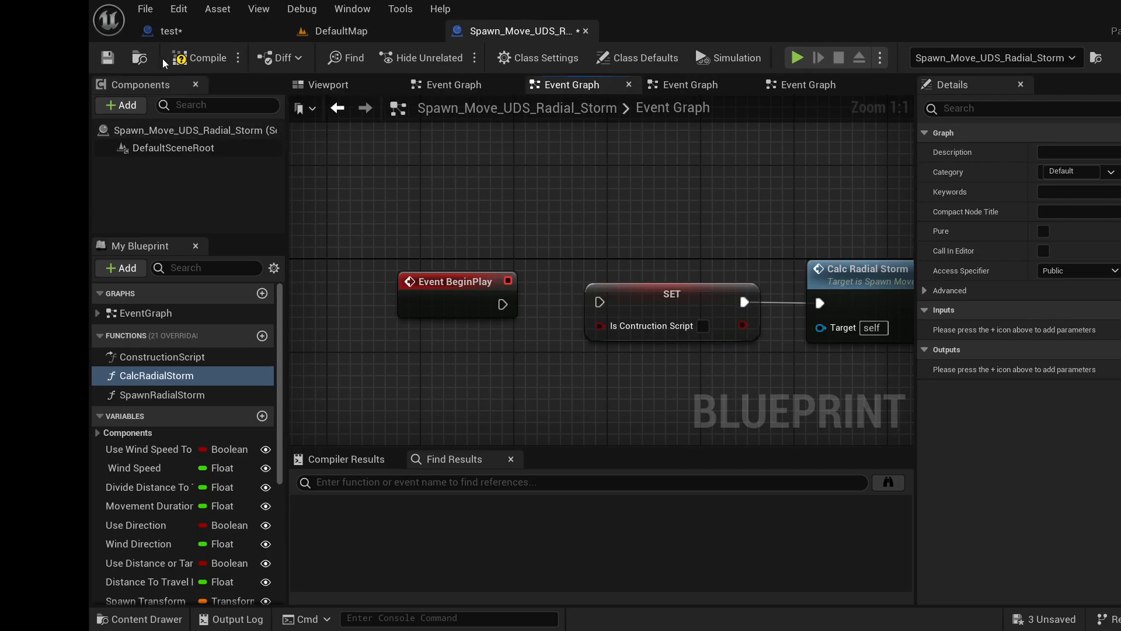
click(190, 61)
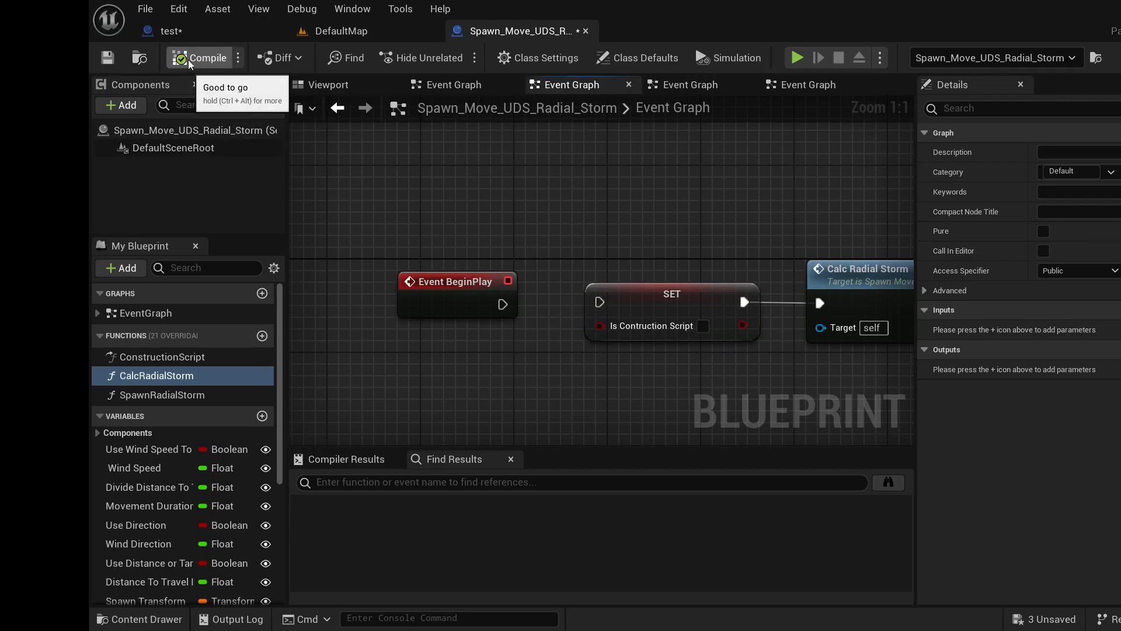
- Check the test asset in the level's Blueprints folder, and close the storm Blueprint's editor
click(228, 32)
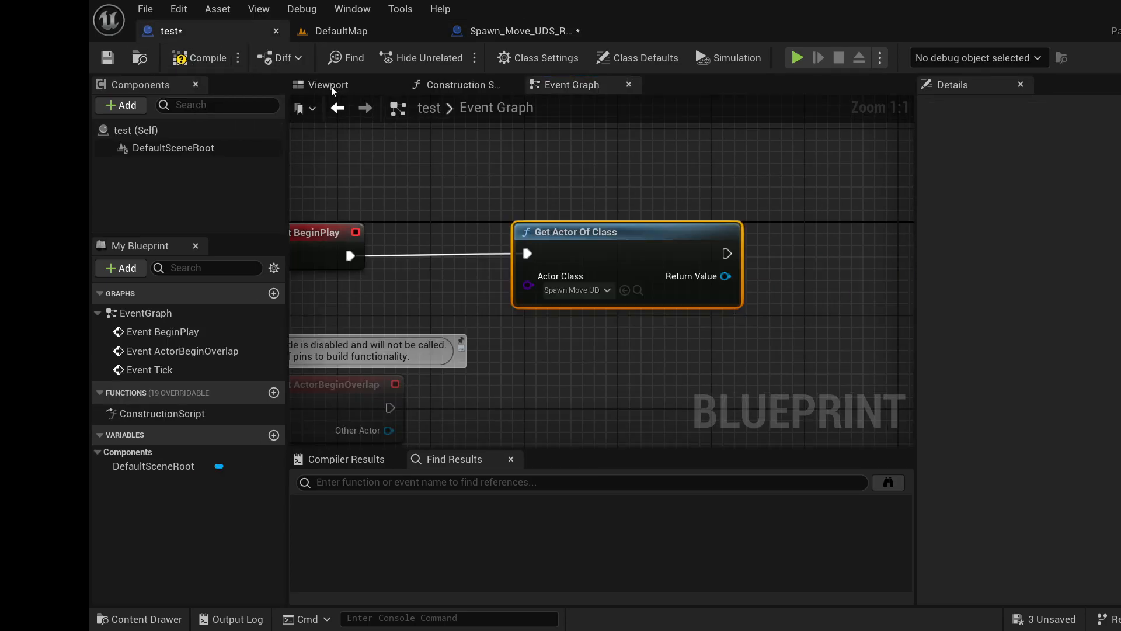
click(361, 33)
click(139, 619)
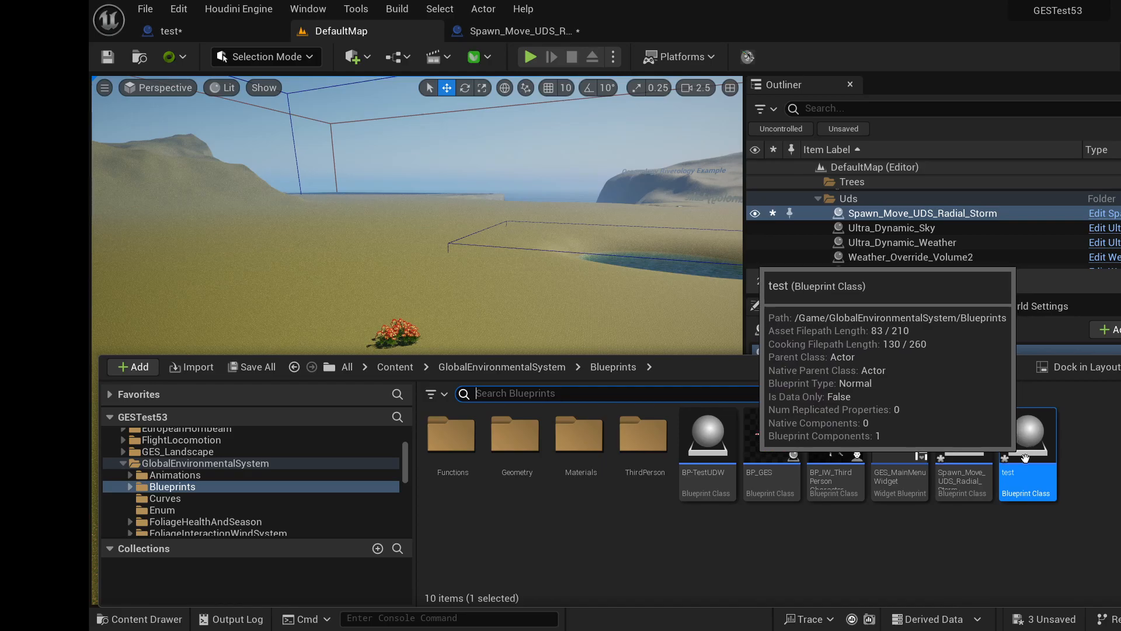
click(531, 30)
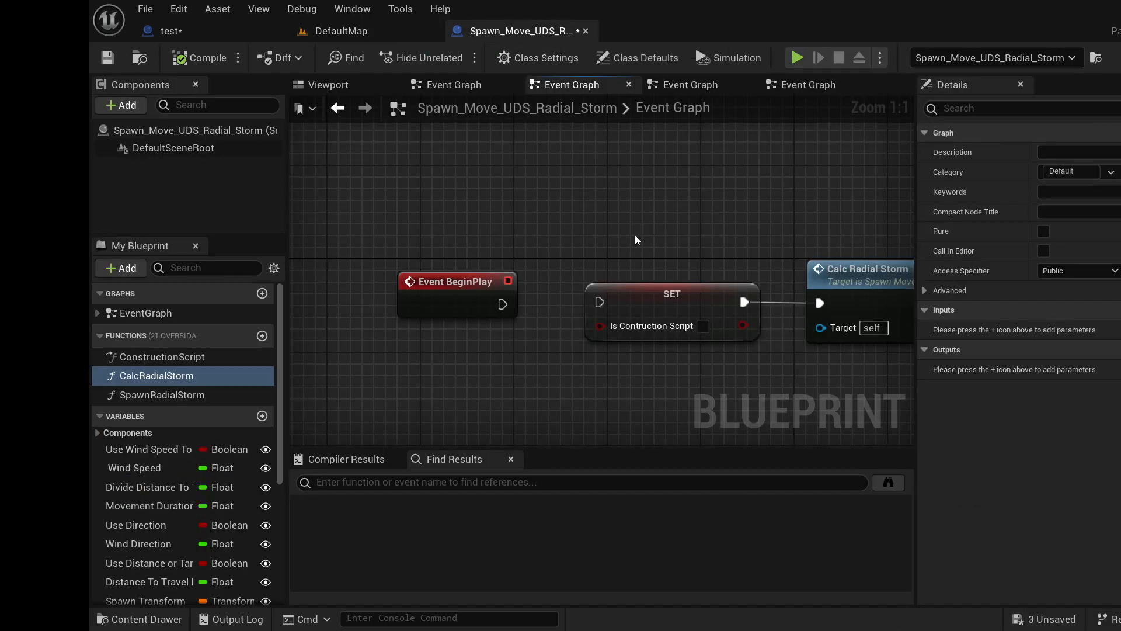
click(586, 30)
- Check the Get Actor Of Class node's Return Value in the test Blueprint, and review the storm actor's movement settings in the level
click(209, 27)
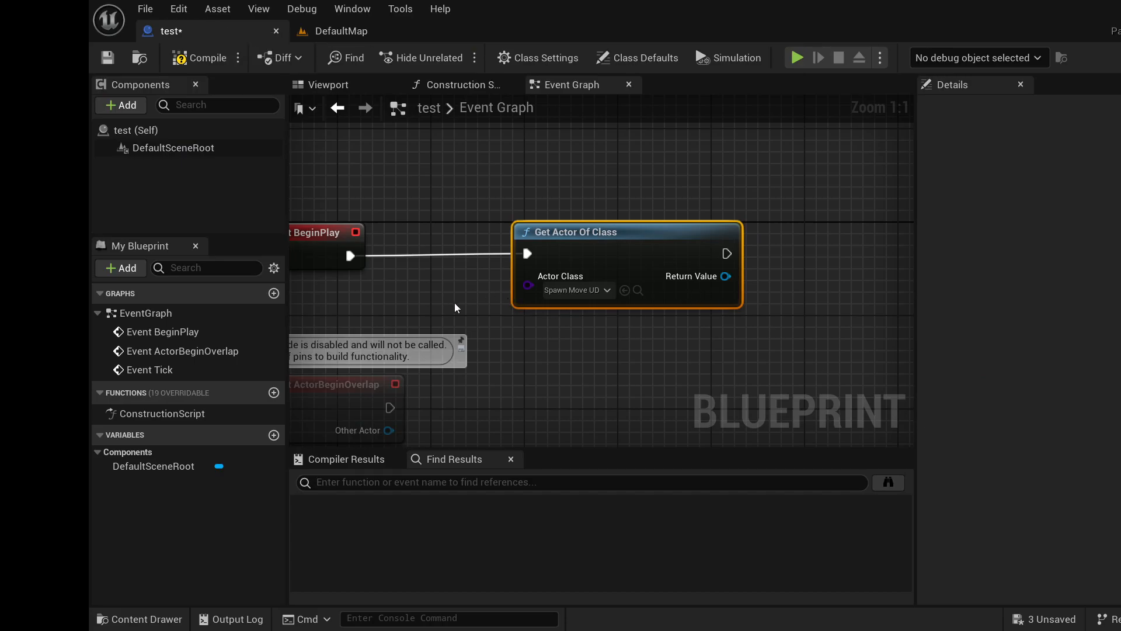
right_drag(665, 363, 612, 347)
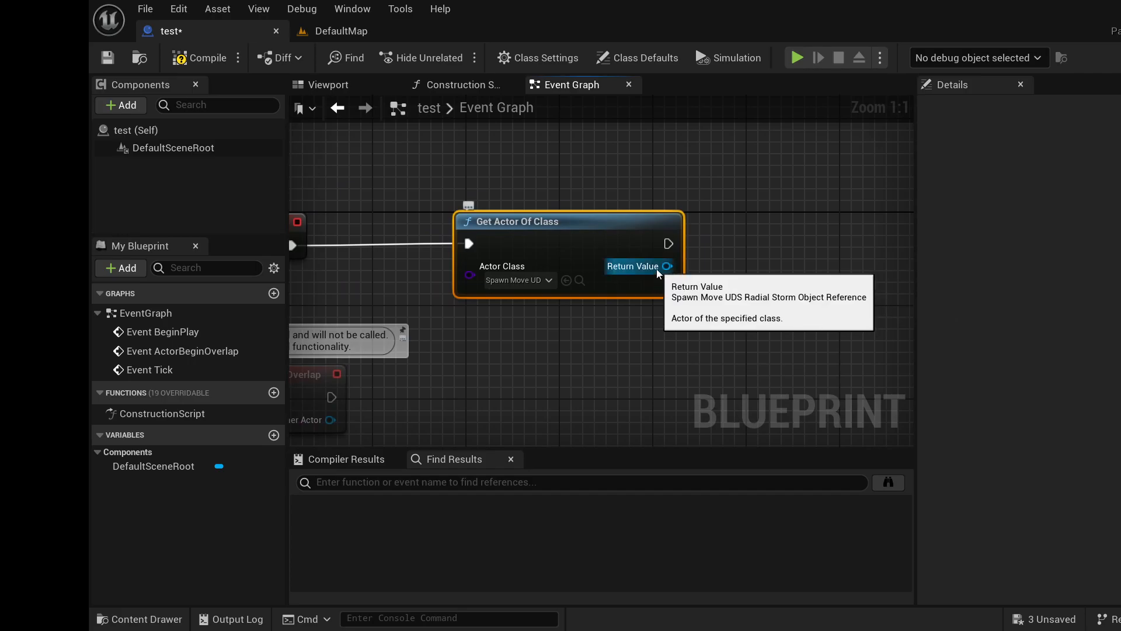
click(342, 31)
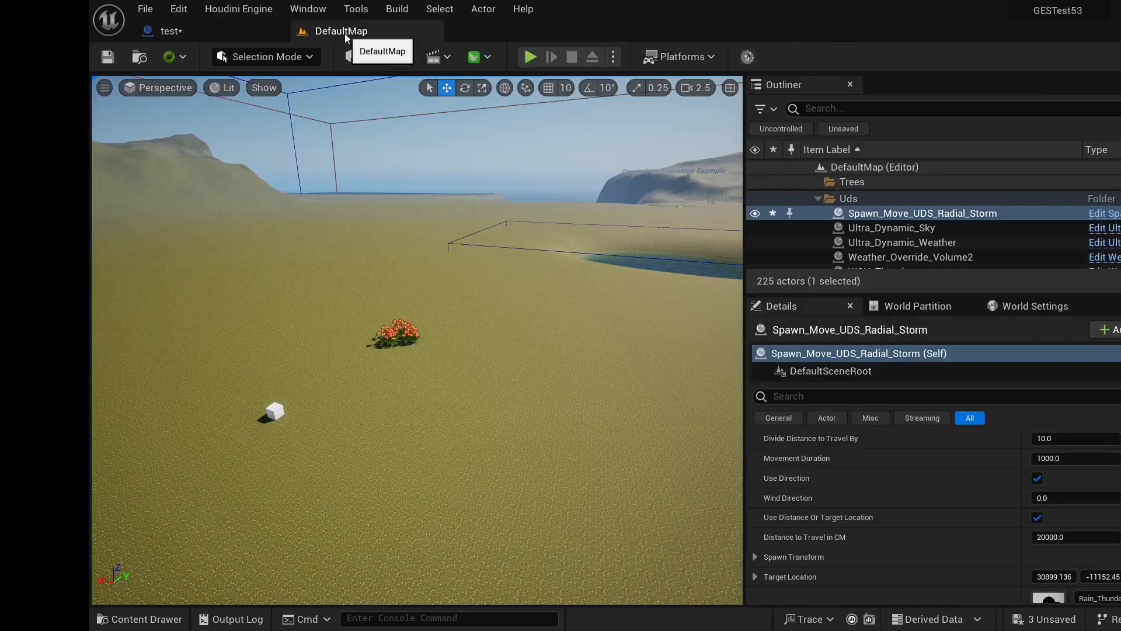
scroll(1051, 467, up, 2)
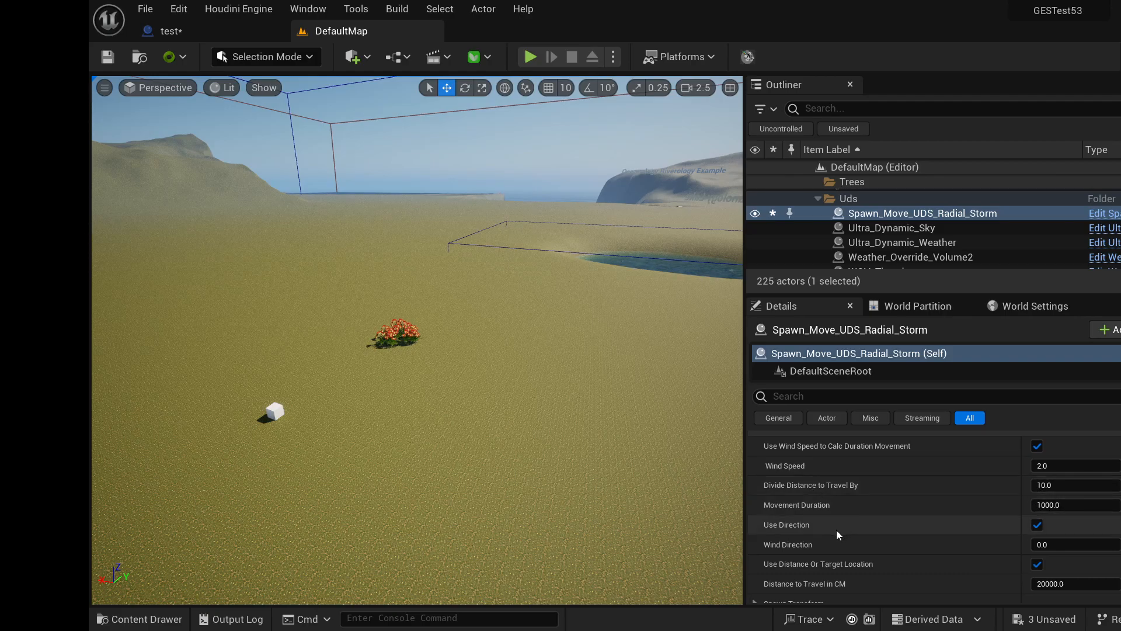
- Review the Spawn_Move_UDS_Radial_Storm actor's default settings in the level, from wind speed through its radius and fade durations
scroll(847, 538, down, 1)
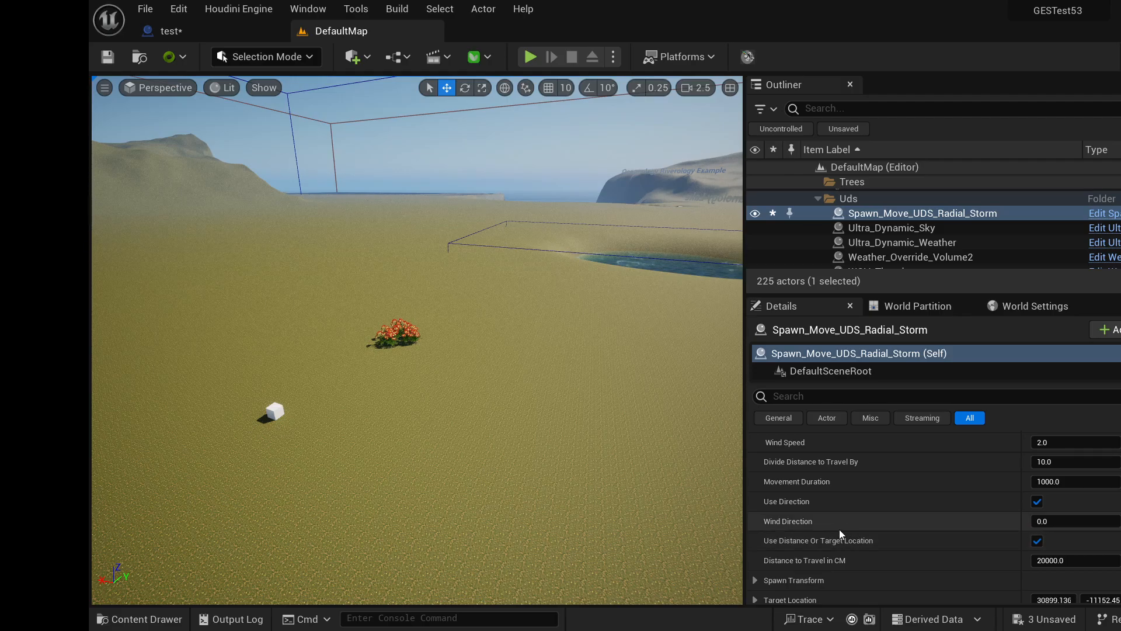
scroll(815, 524, up, 2)
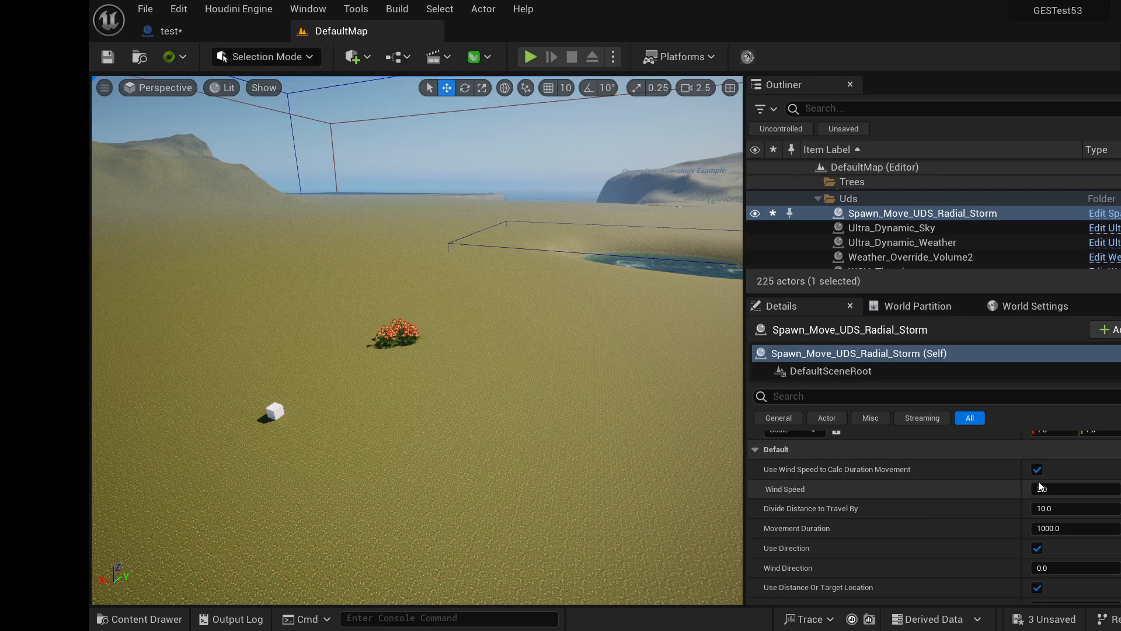
scroll(1042, 488, down, 1)
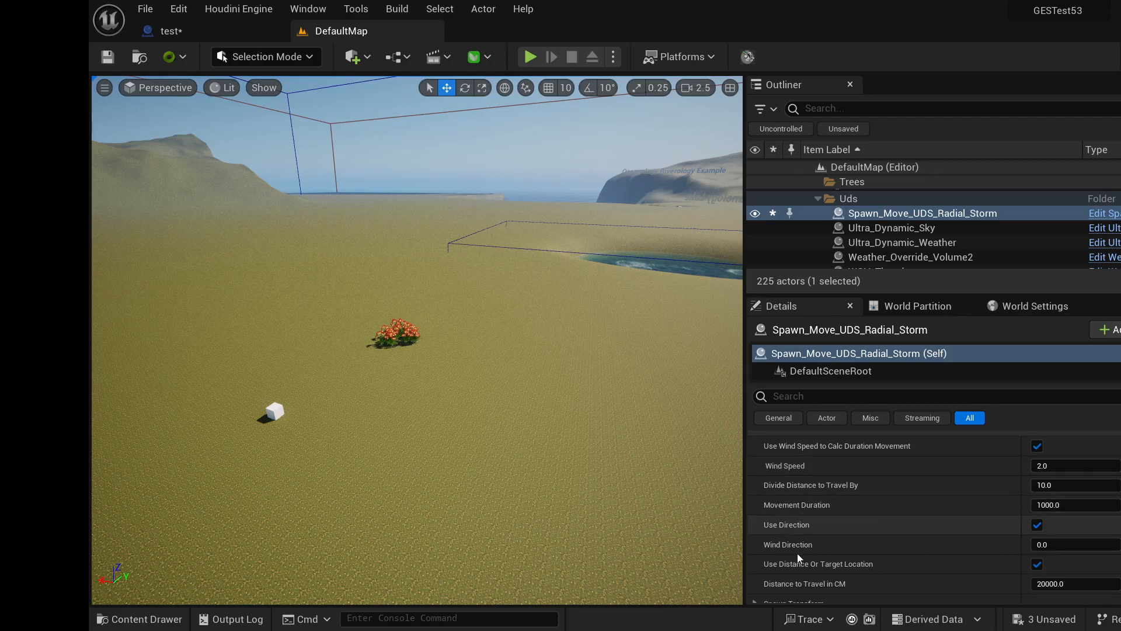
scroll(1093, 539, down, 1)
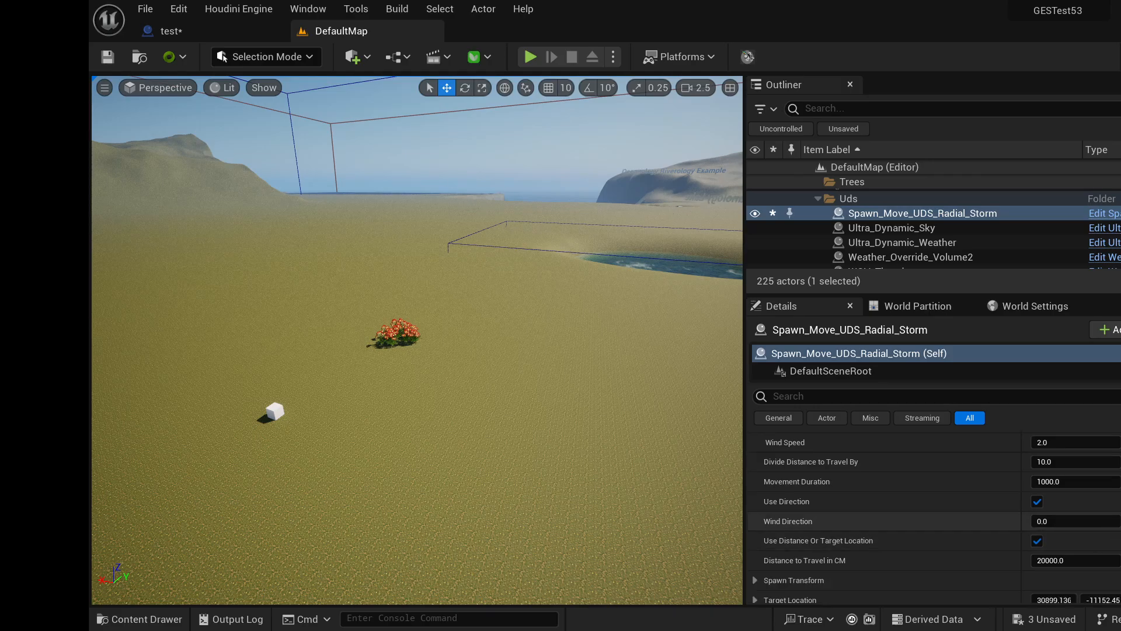
scroll(981, 538, down, 1)
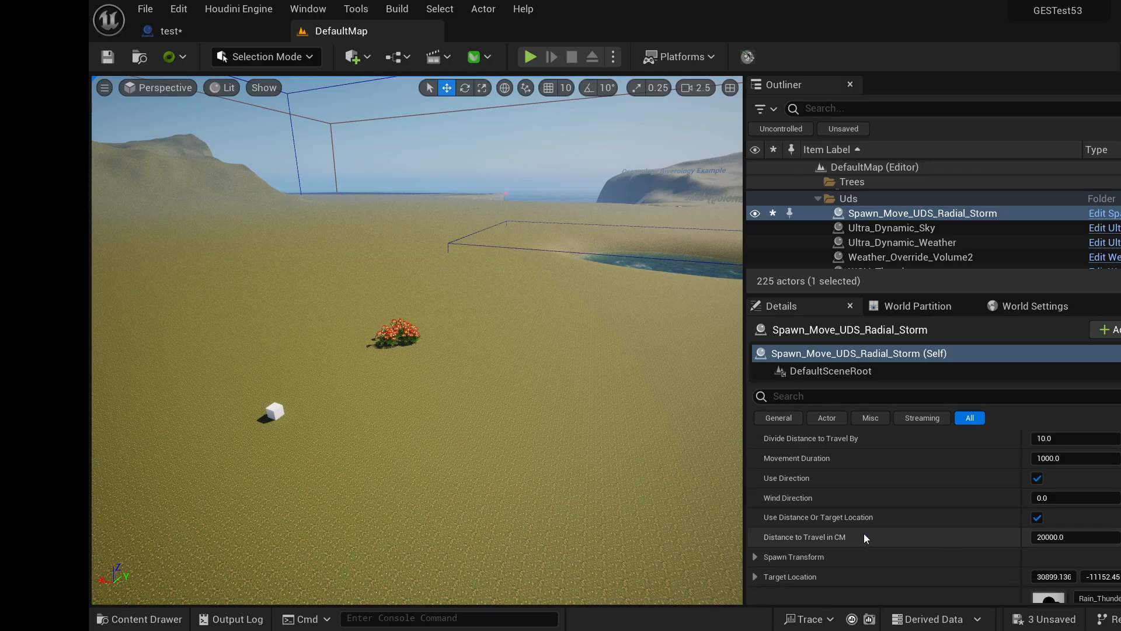
scroll(865, 534, down, 4)
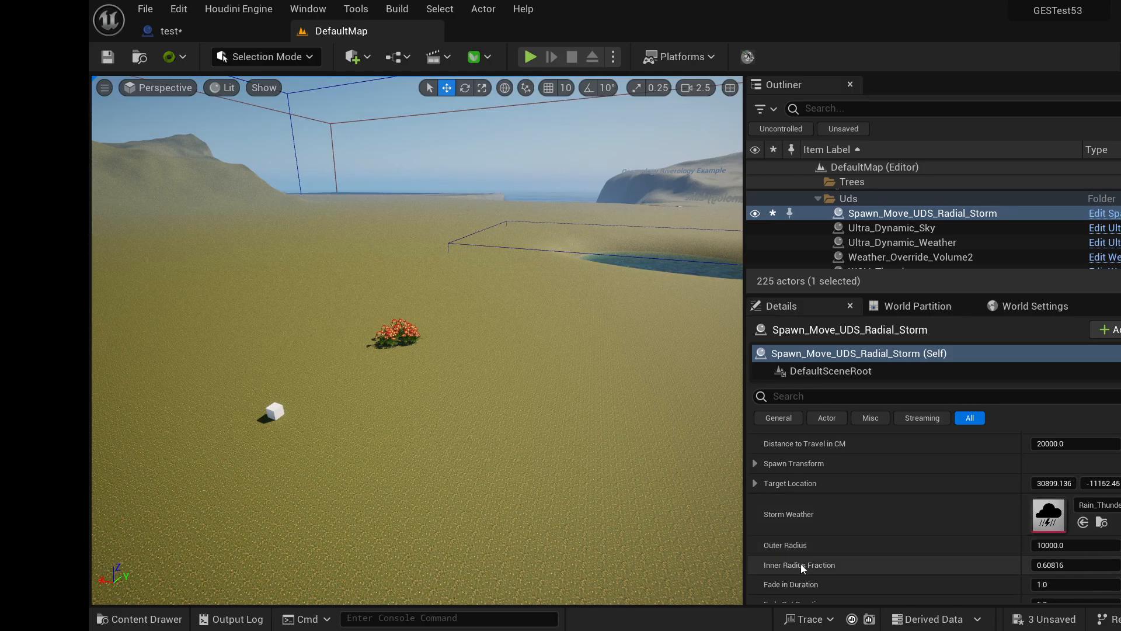
scroll(826, 545, up, 1)
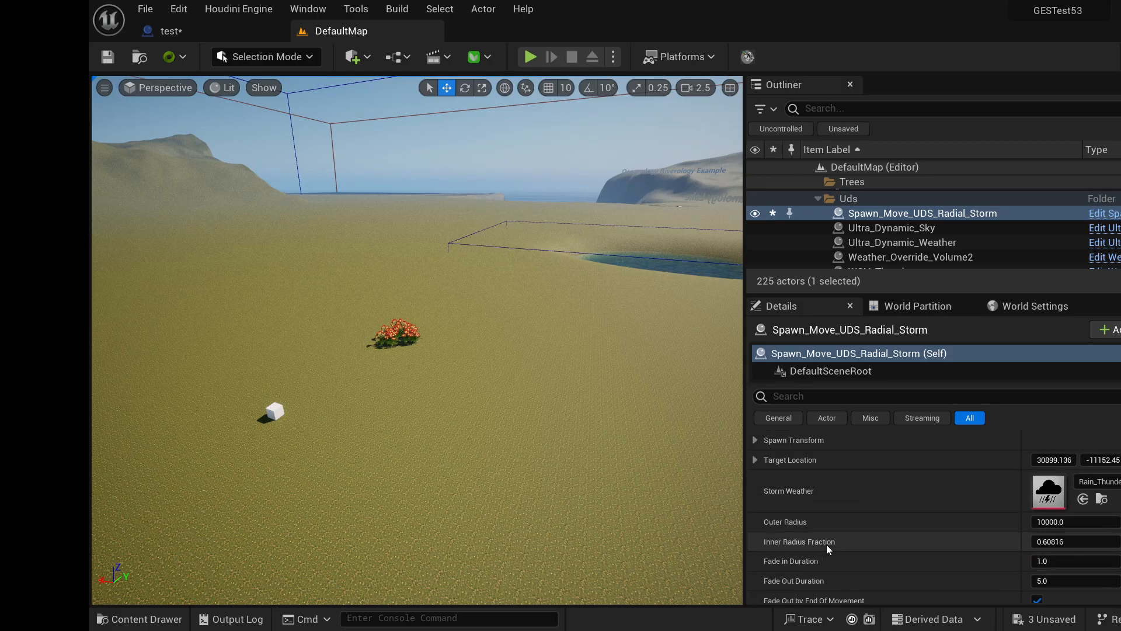
scroll(826, 544, up, 5)
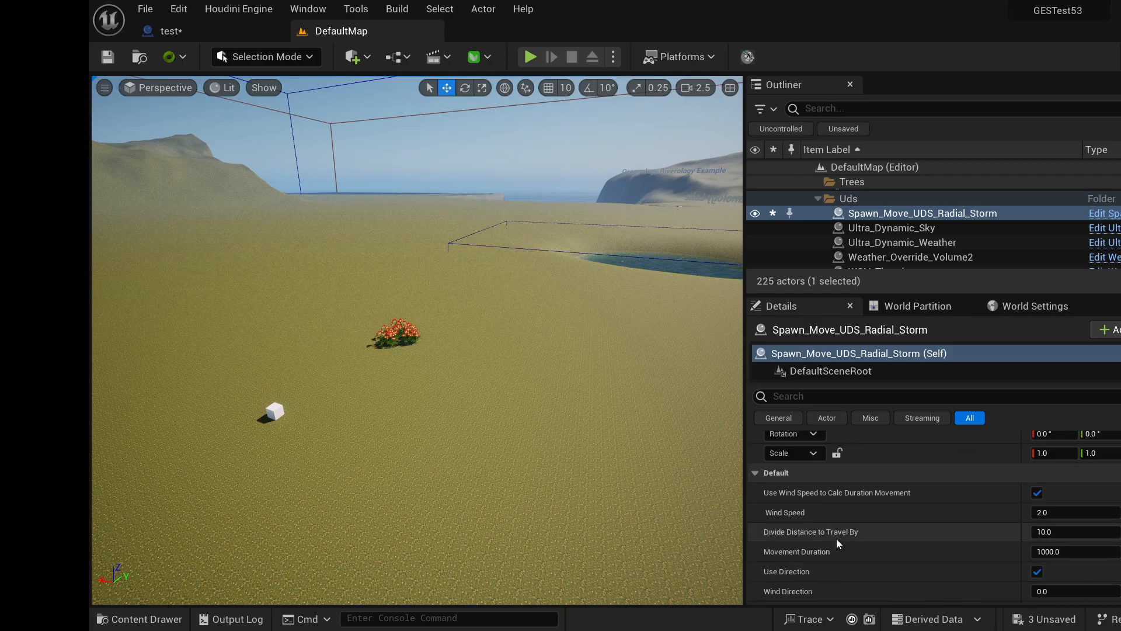
- Examine the storm actor's wind speed, distance divisor, movement duration, wind direction and travel distance options
scroll(836, 539, down, 1)
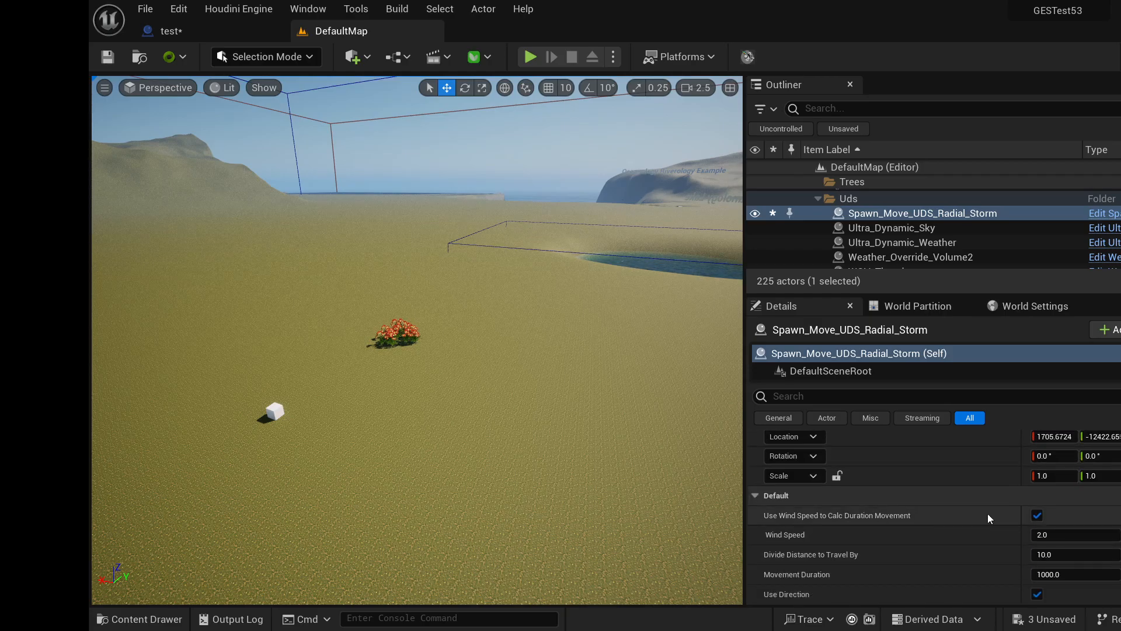
scroll(936, 524, down, 1)
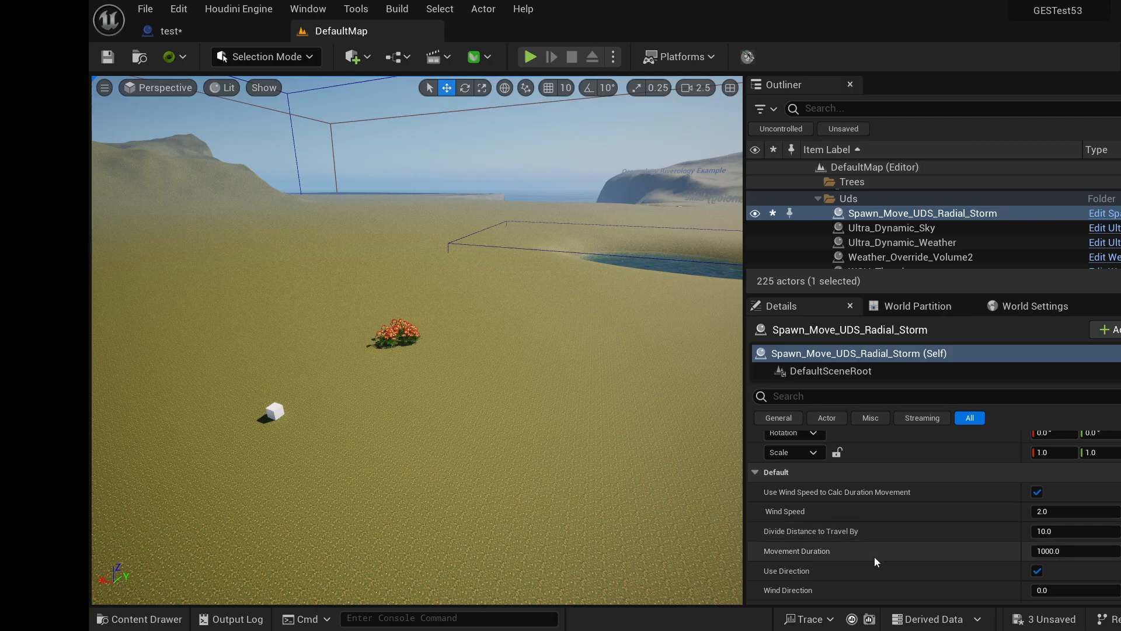
scroll(873, 565, down, 1)
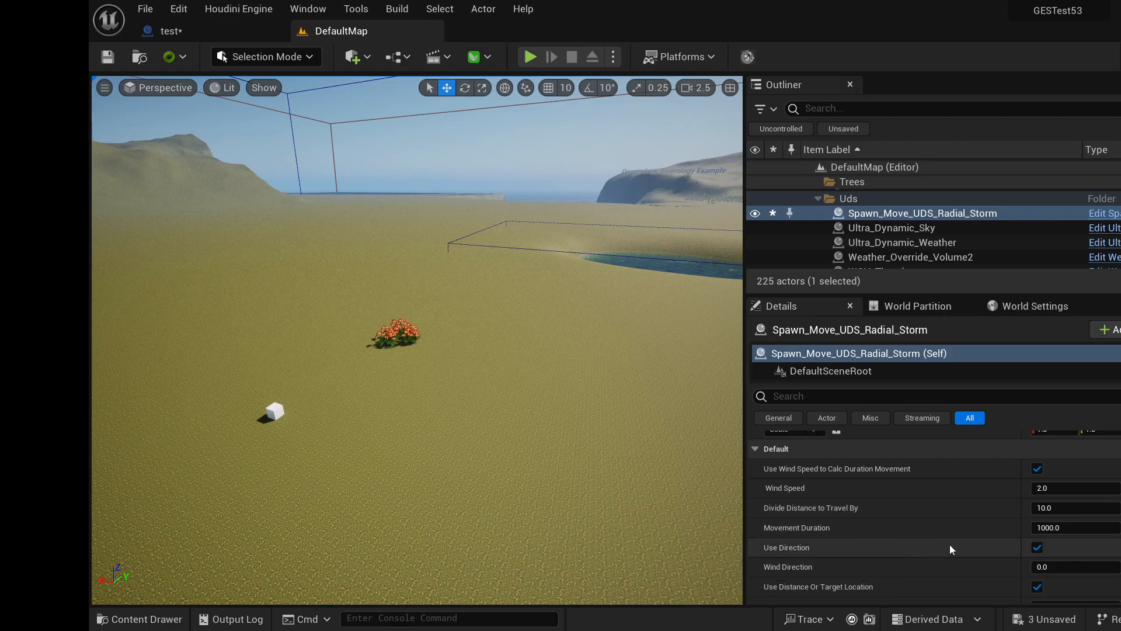
scroll(949, 544, down, 1)
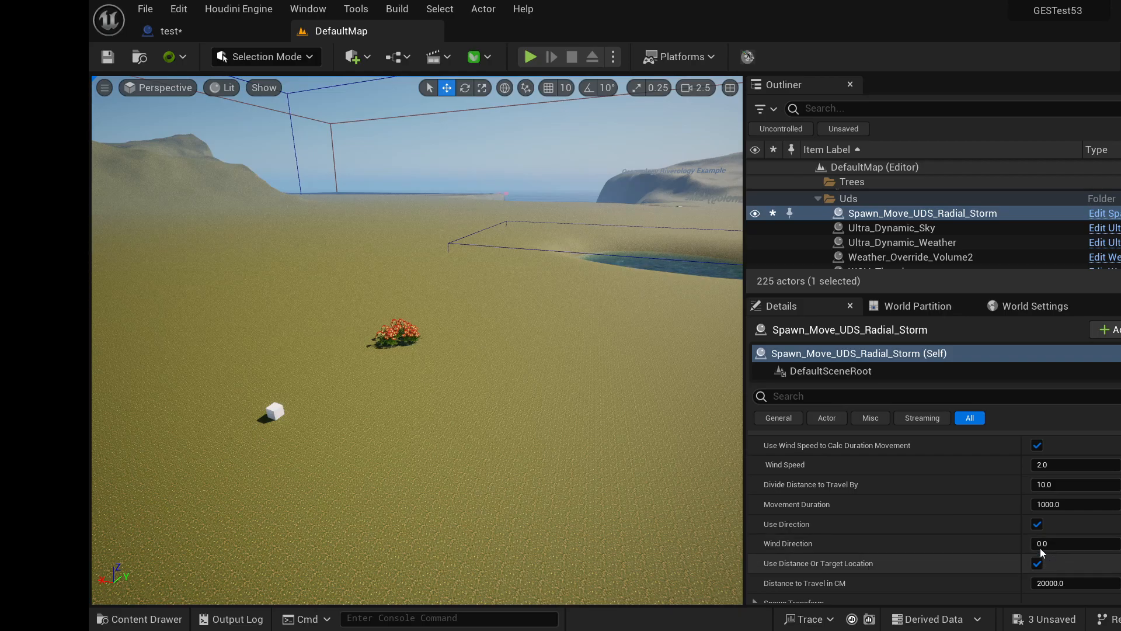
scroll(901, 534, up, 1)
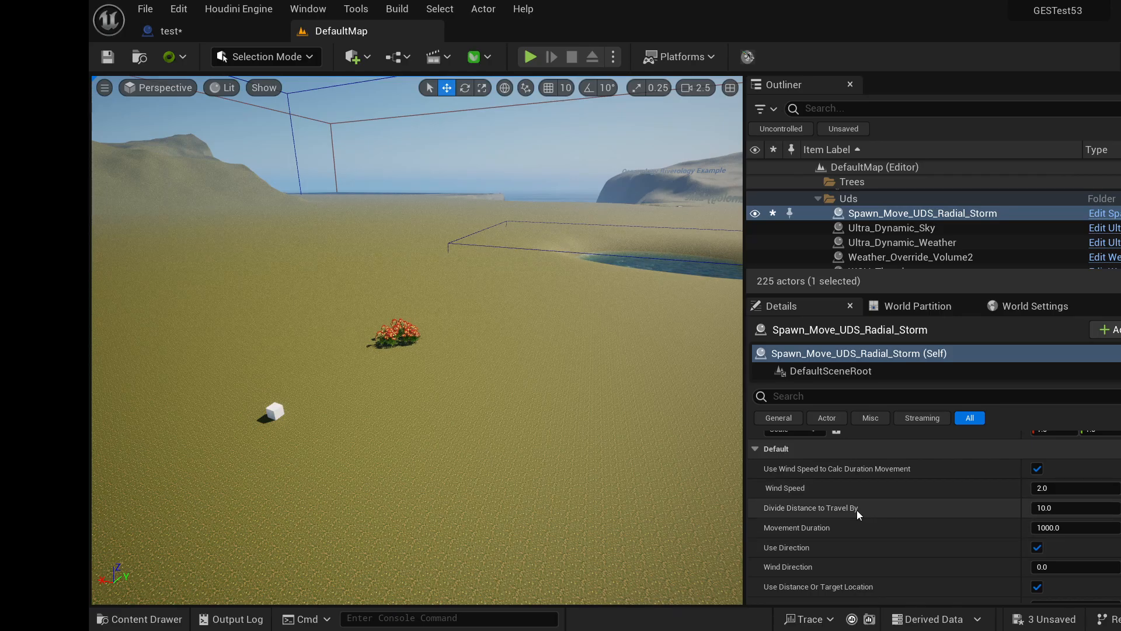
scroll(835, 540, down, 1)
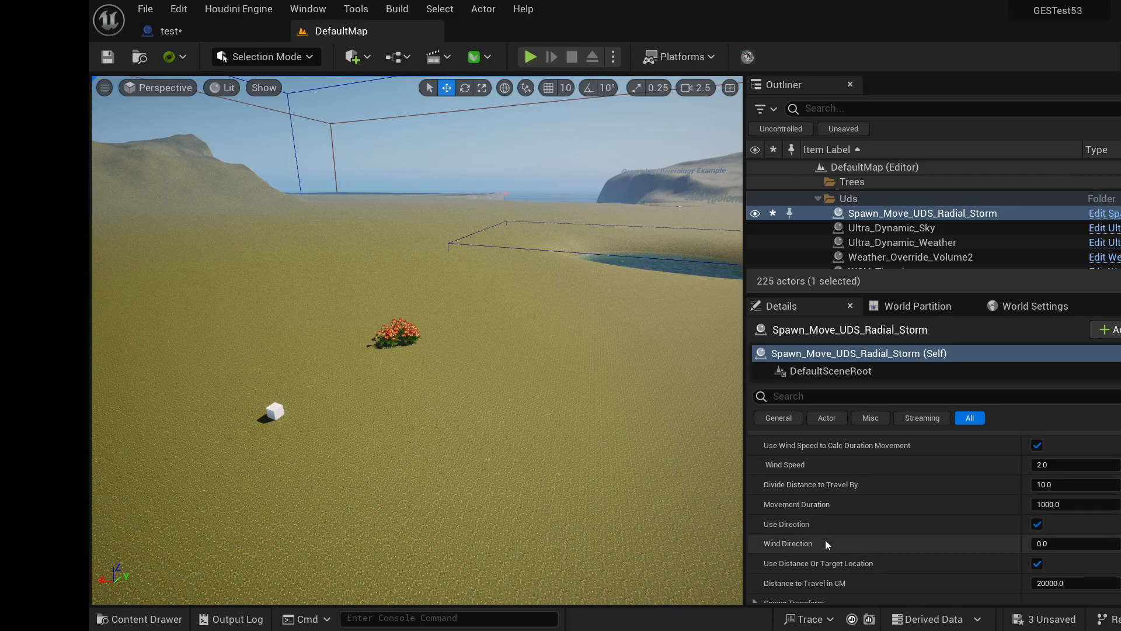
scroll(937, 548, down, 1)
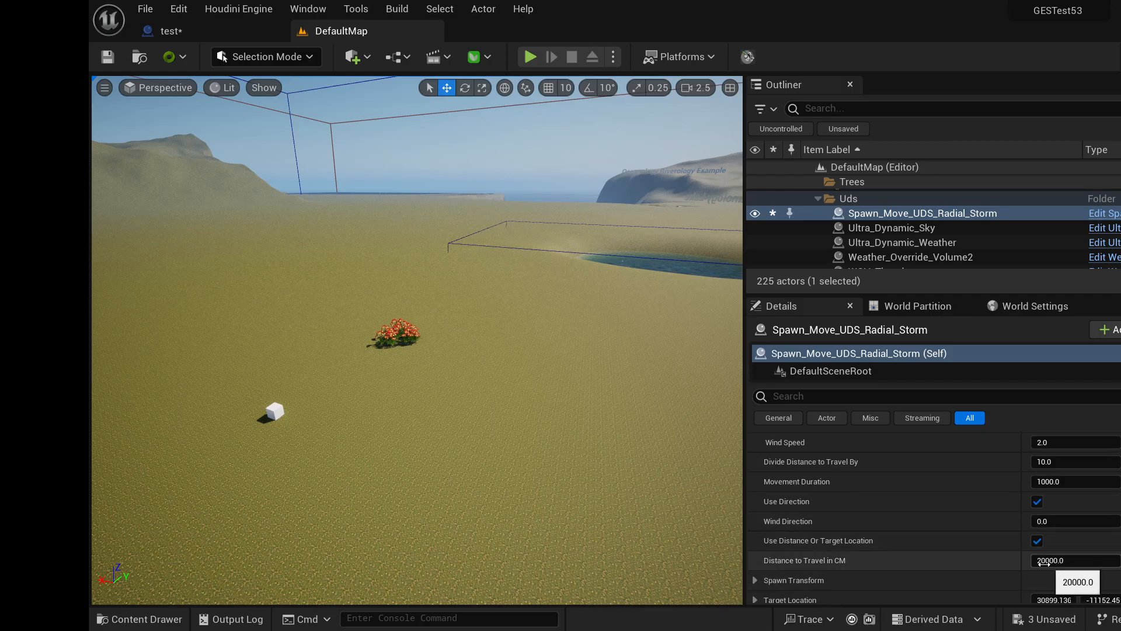
- Examine the storm actor's Spawn Transform, Target Location, Storm Weather, radius and fade settings
scroll(1022, 560, down, 2)
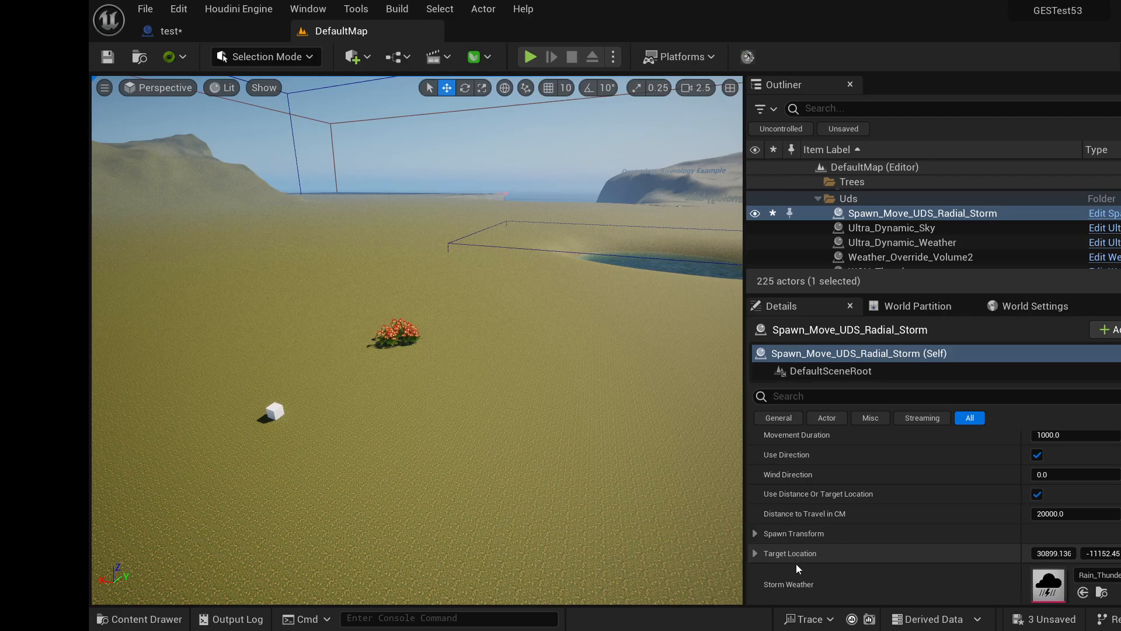
scroll(793, 554, down, 1)
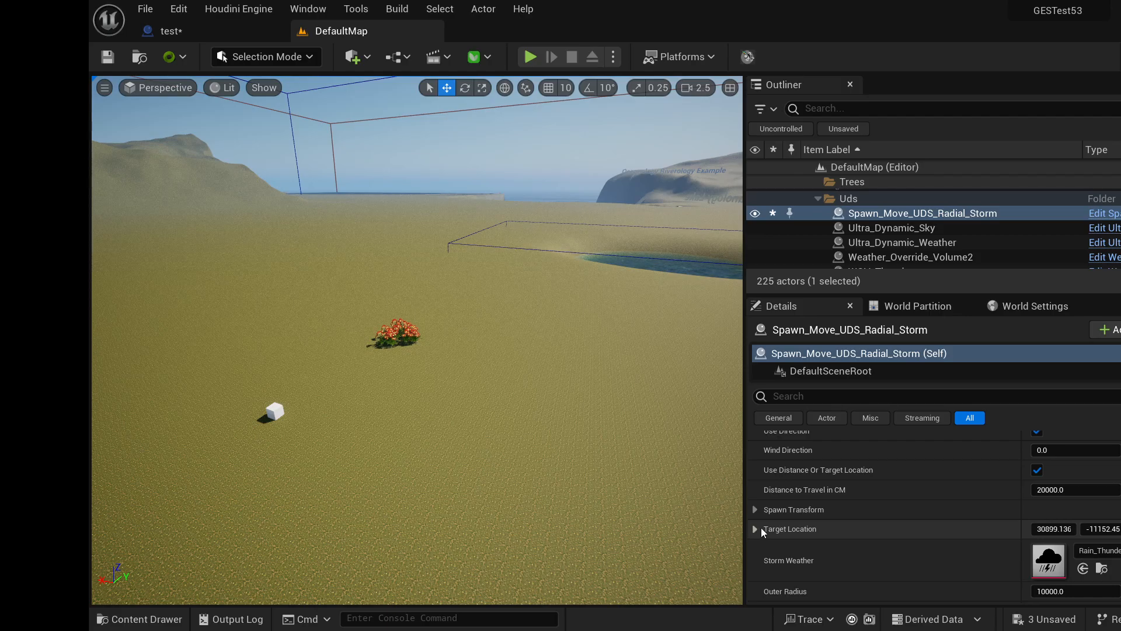
scroll(761, 530, down, 1)
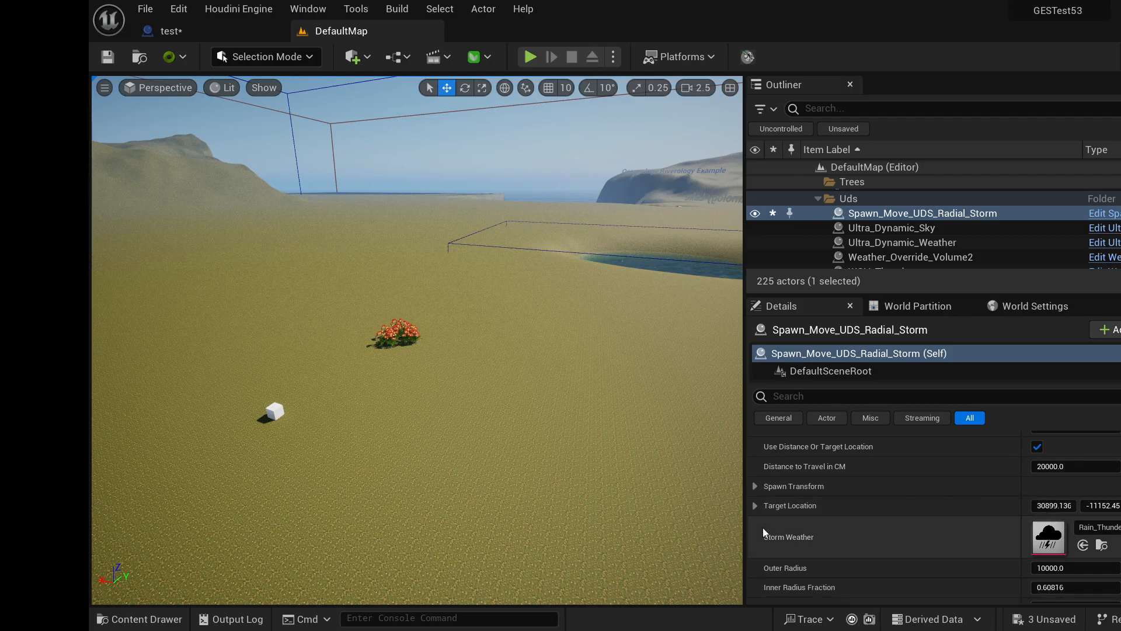
scroll(763, 532, down, 1)
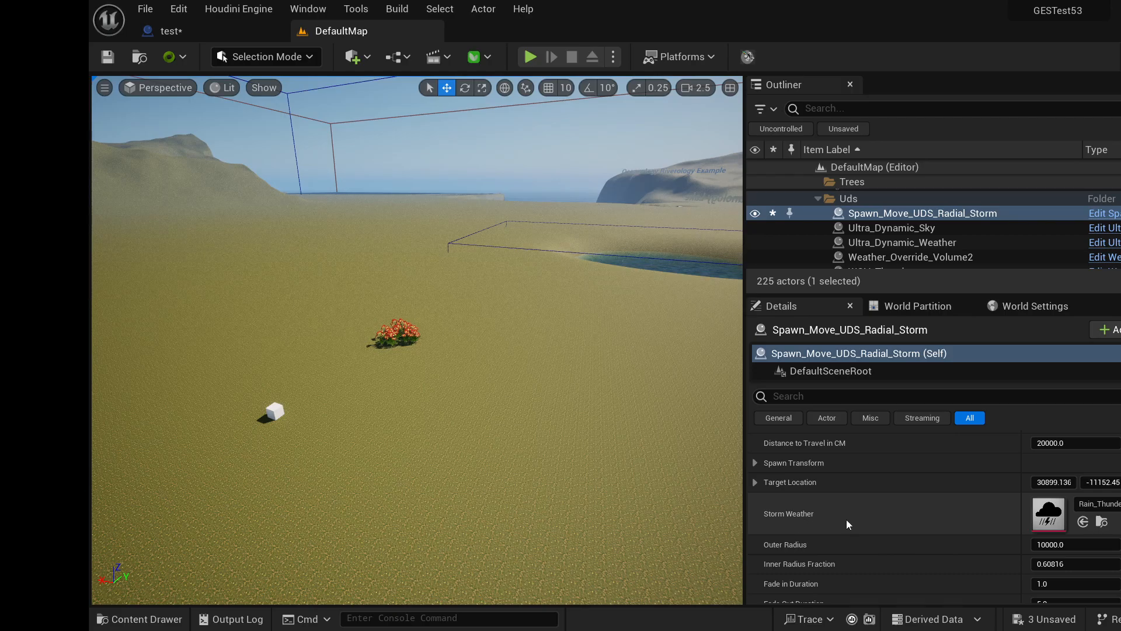
scroll(825, 535, down, 1)
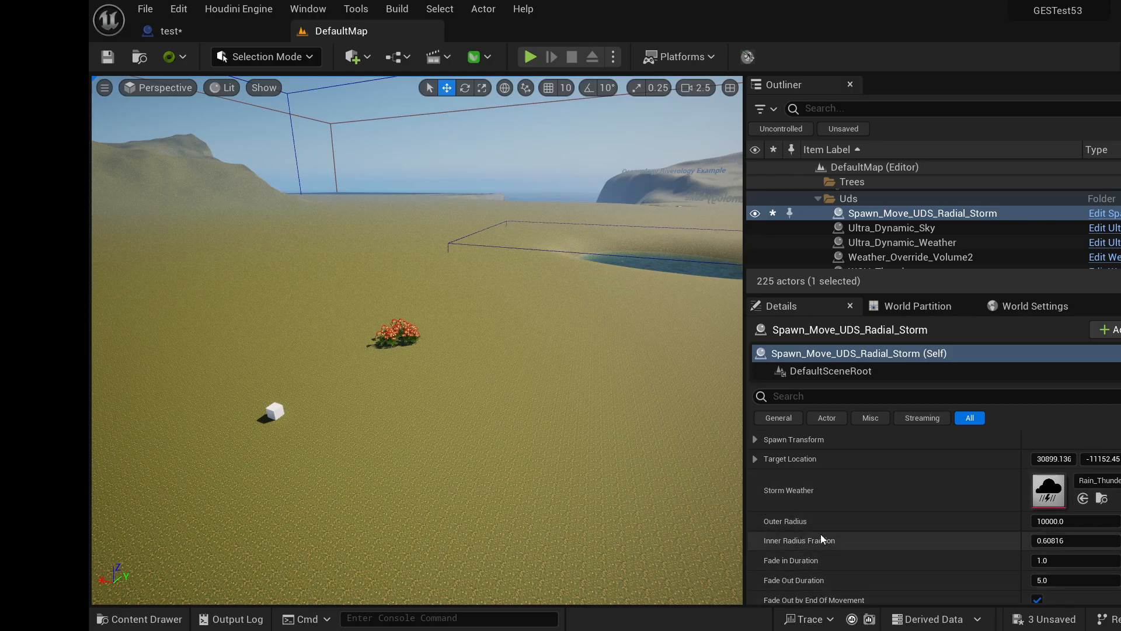
scroll(821, 505, up, 2)
scroll(821, 503, up, 2)
scroll(972, 508, up, 4)
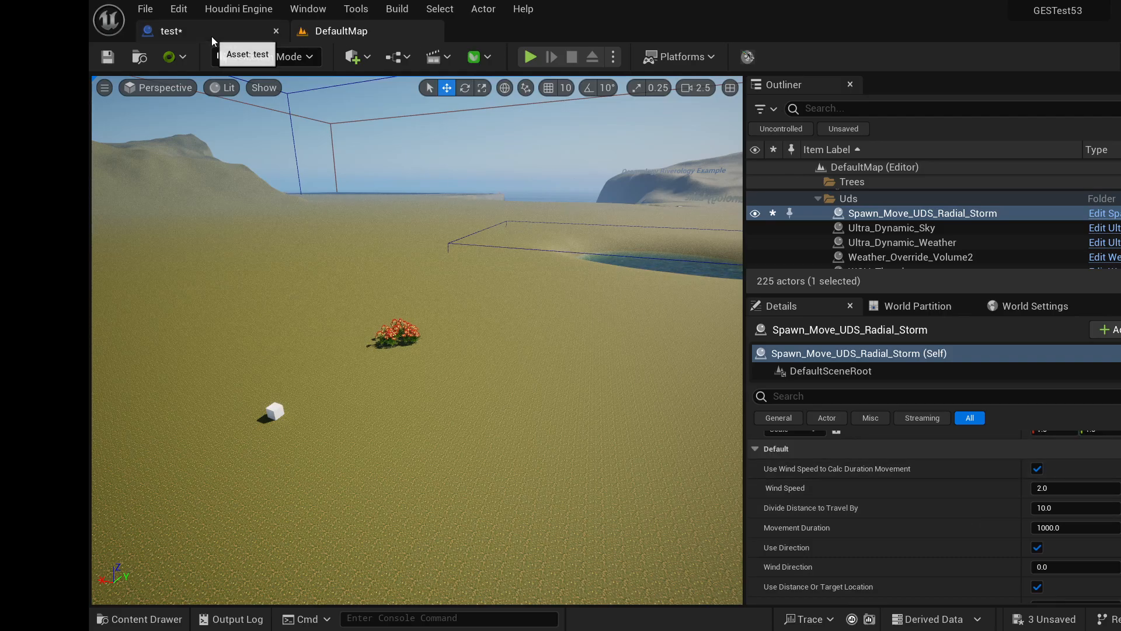
- In the test Blueprint, add a Set Wind Speed node targeting the Get Actor Of Class node's Return Value
click(171, 30)
drag(667, 266, 792, 253)
text(win)
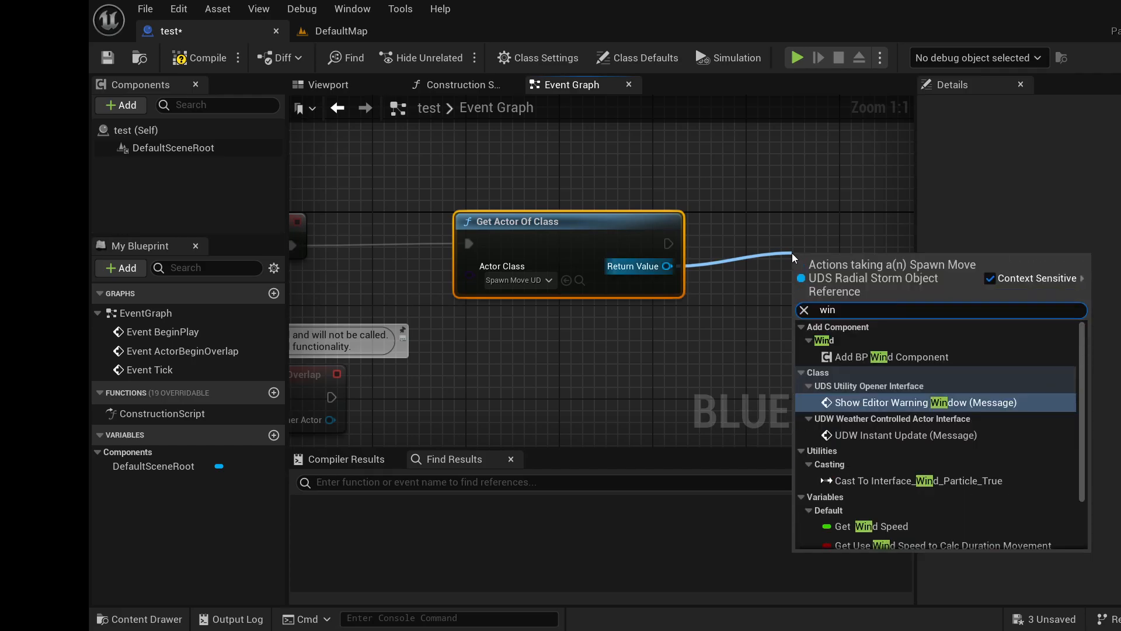
text(d sp)
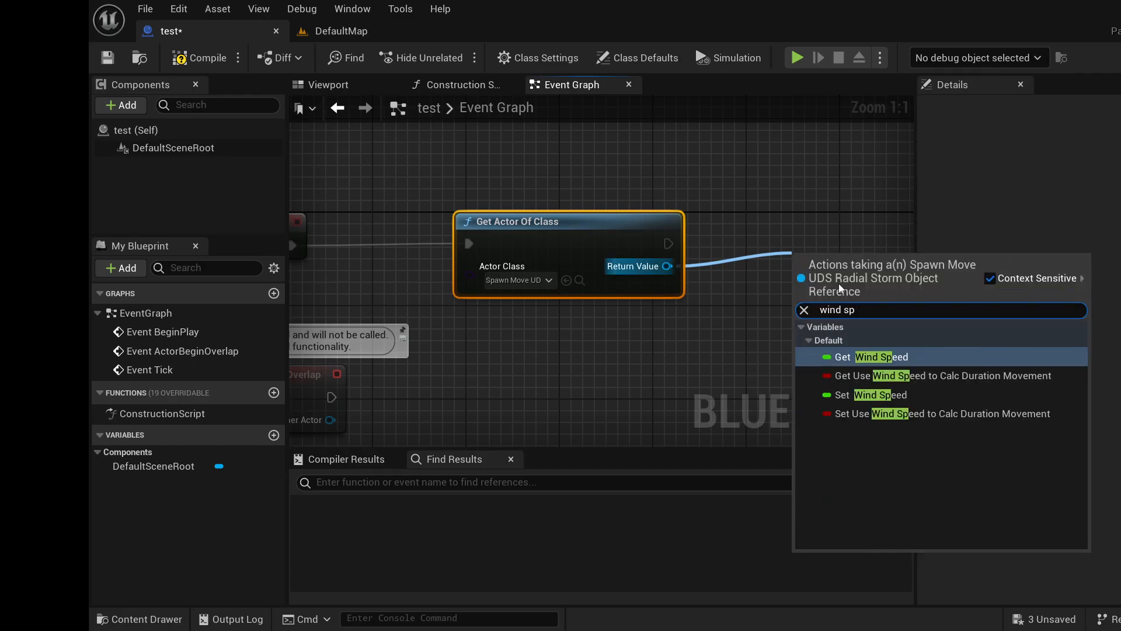
click(870, 395)
right_drag(825, 388, 663, 348)
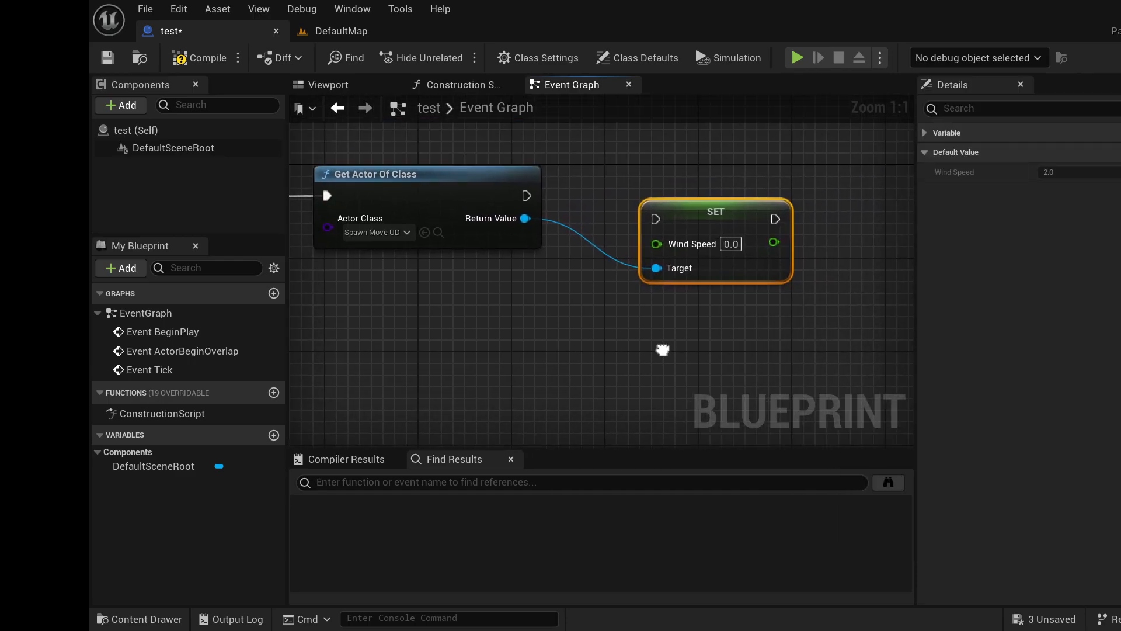
right_drag(531, 303, 521, 324)
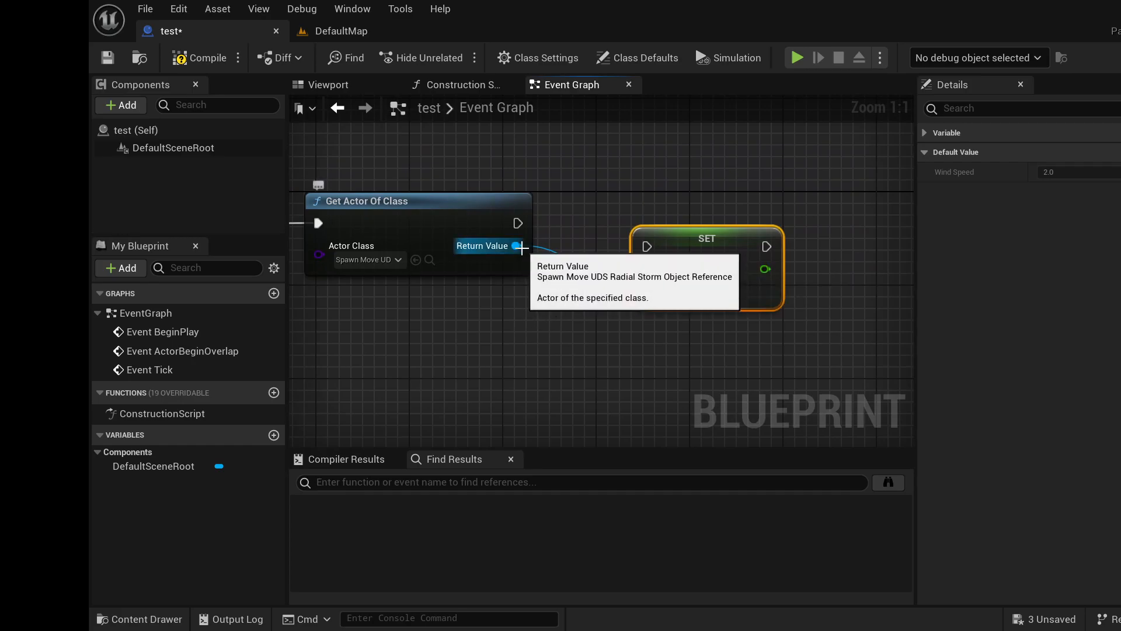
- Add a Set Wind Direction node below the Wind Speed node, targeting the same Return Value
drag(516, 245, 647, 393)
text(wind)
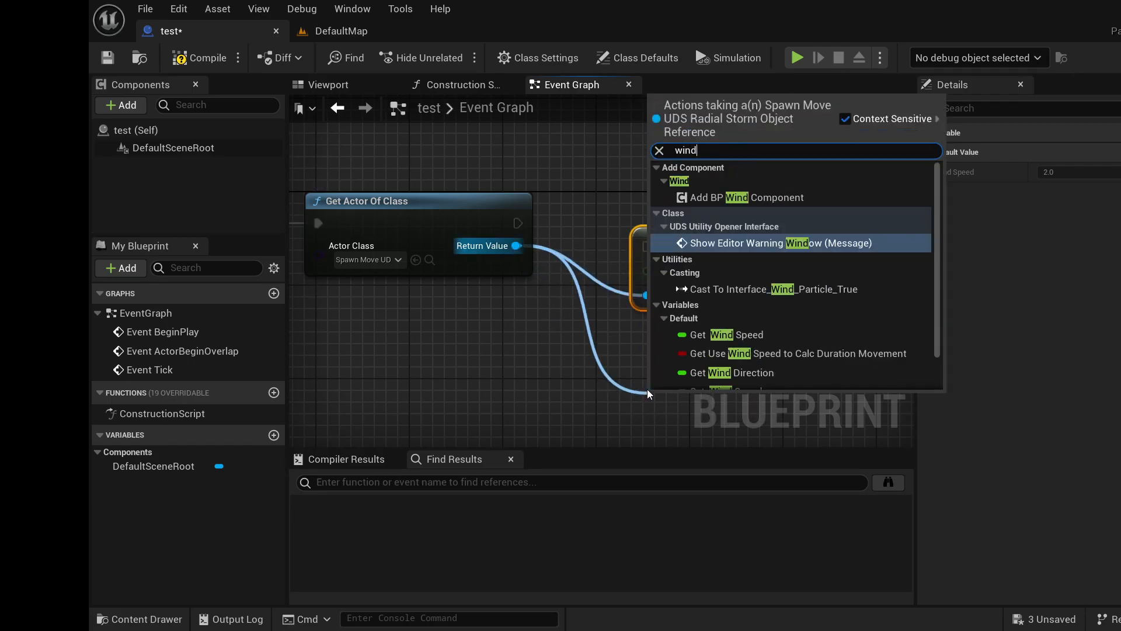
text( di)
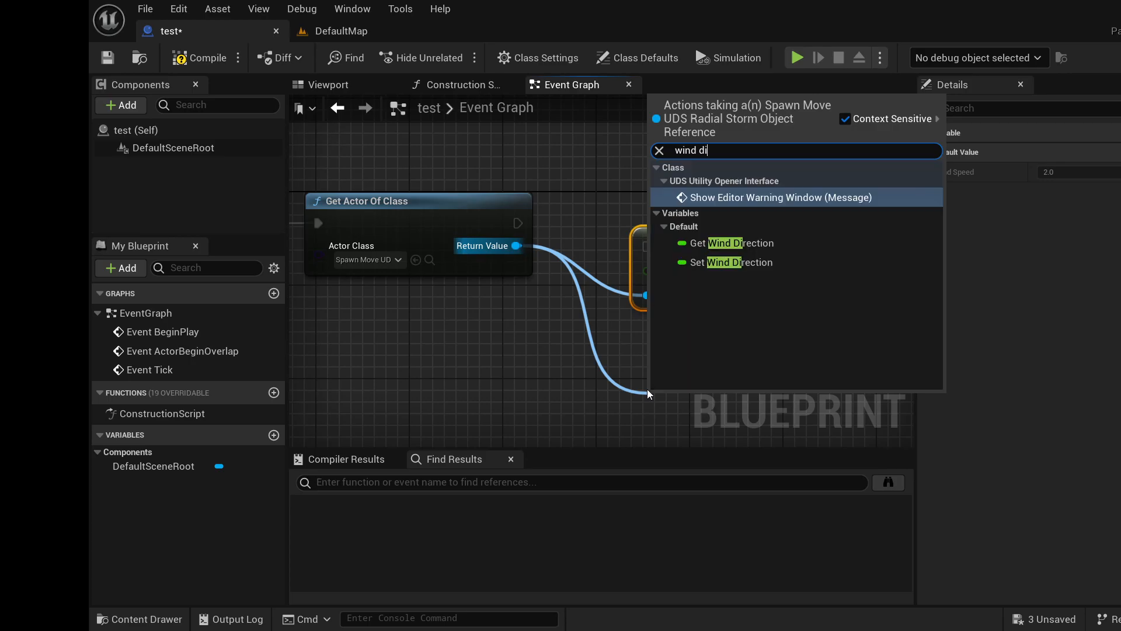
click(760, 263)
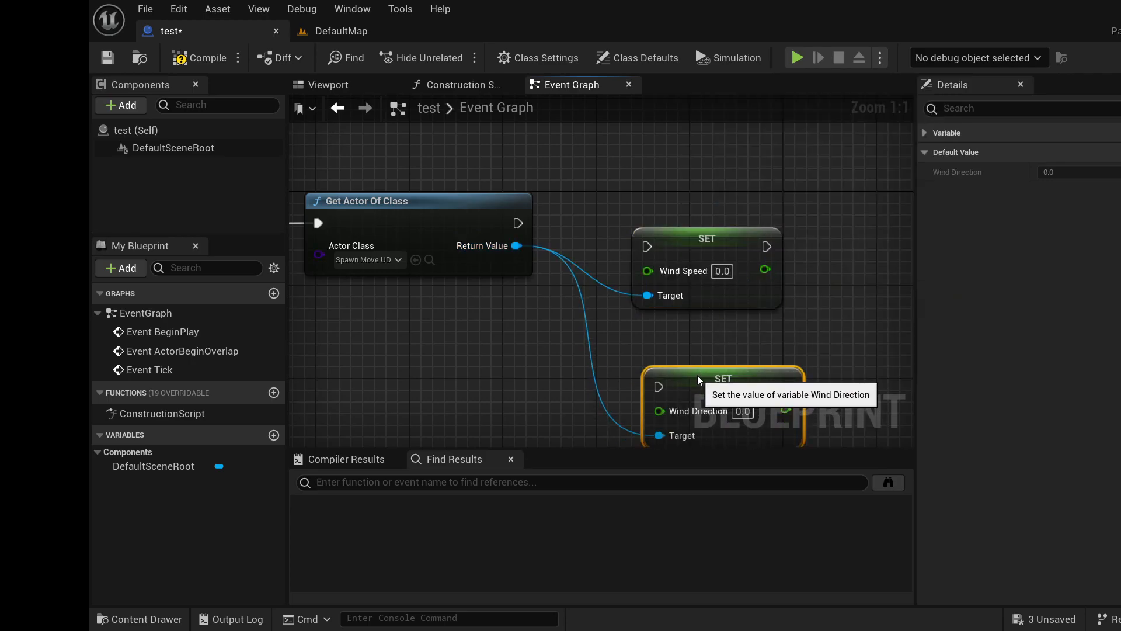
- Check the storm actor's settings in DefaultMap, and add a Set Distance to Travel in CM node targeting the test Blueprint's Return Value
click(372, 26)
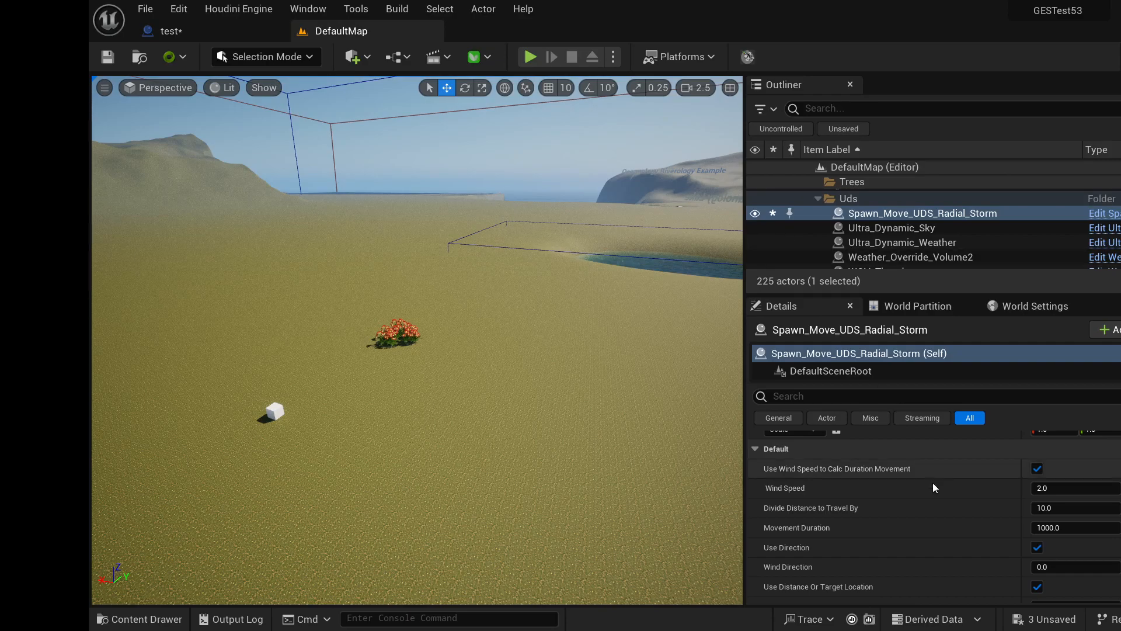
scroll(916, 505, up, 2)
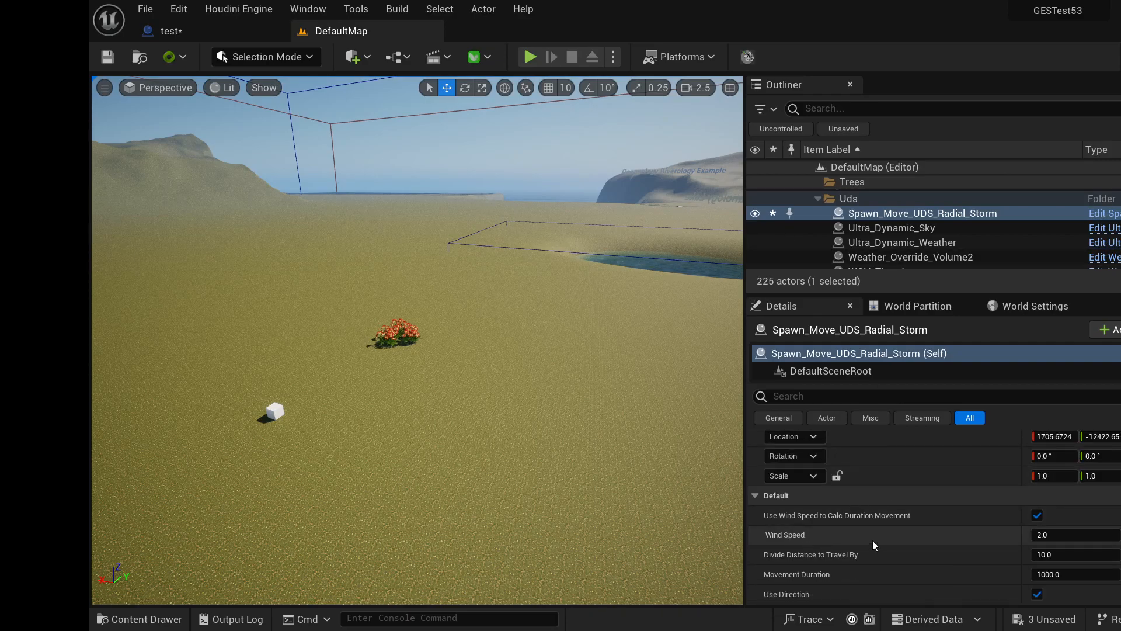
scroll(874, 541, down, 2)
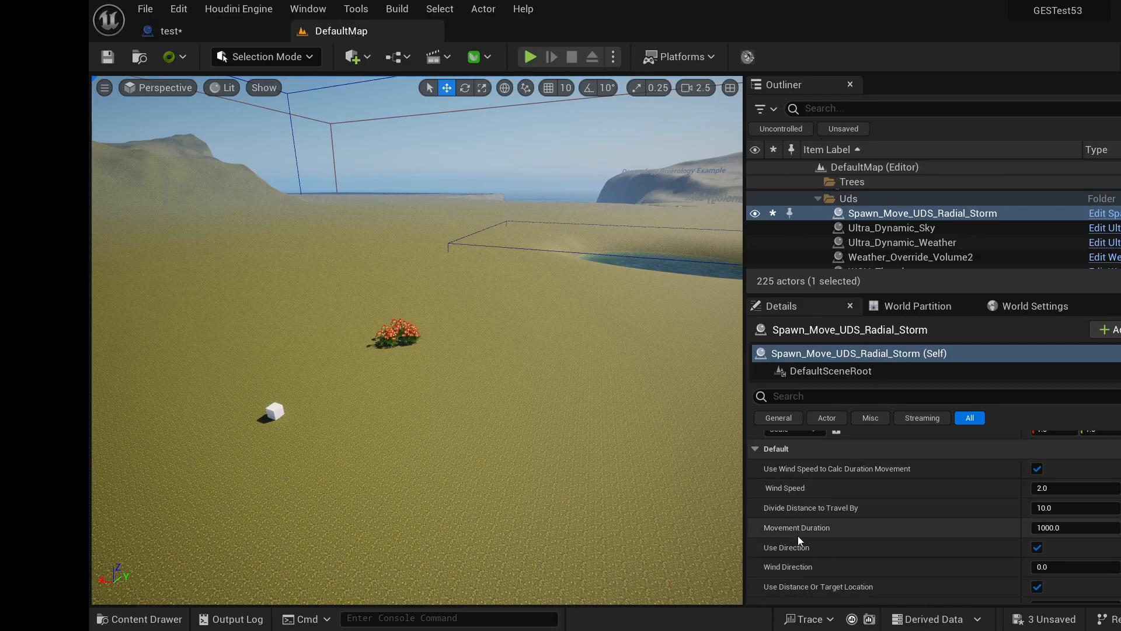
scroll(847, 541, down, 2)
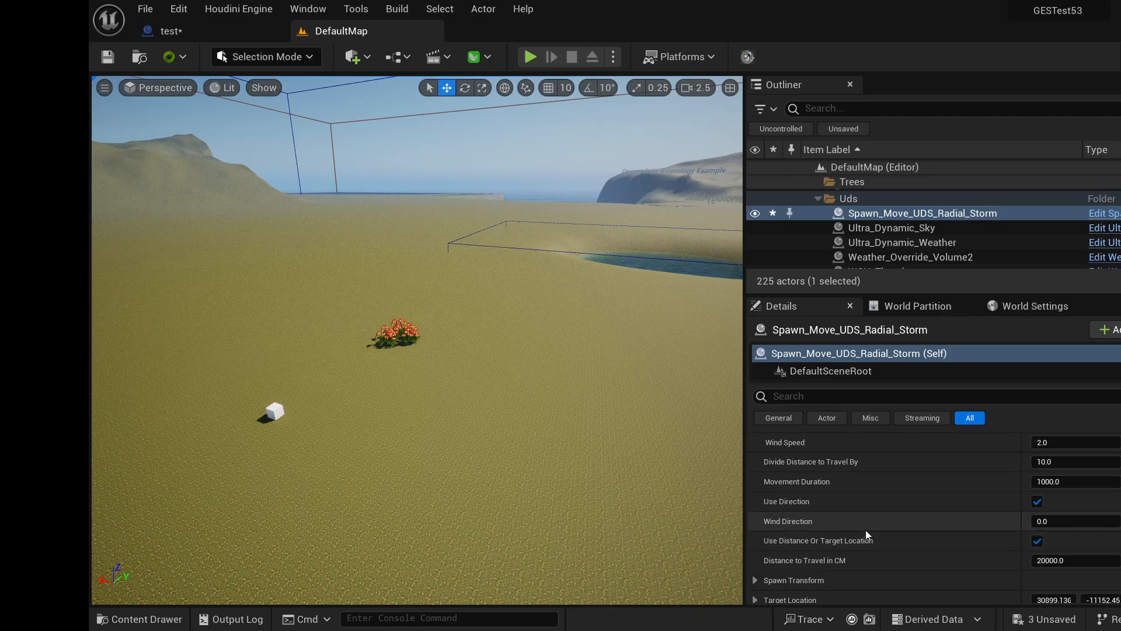
scroll(865, 530, down, 1)
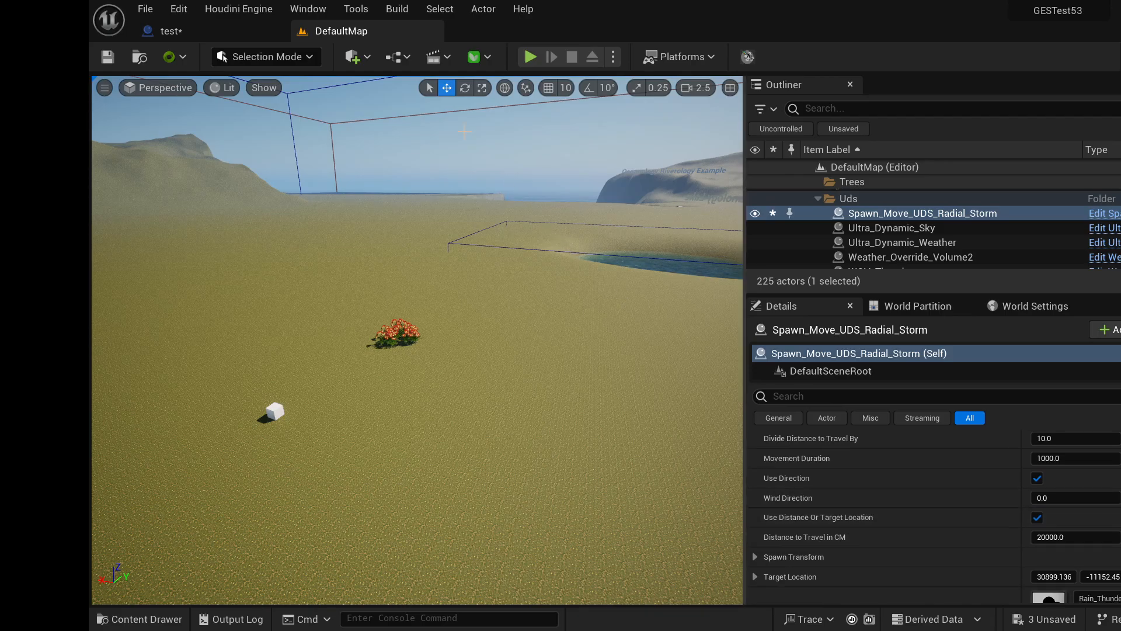
click(169, 31)
right_drag(541, 301, 528, 211)
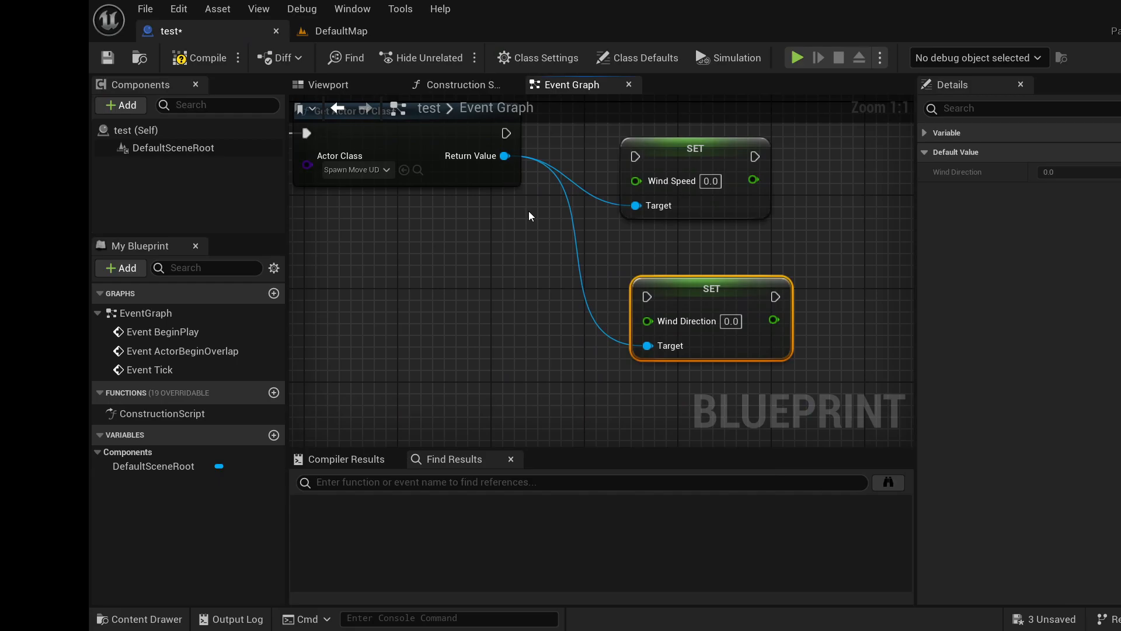
drag(505, 156, 631, 410)
text(dis)
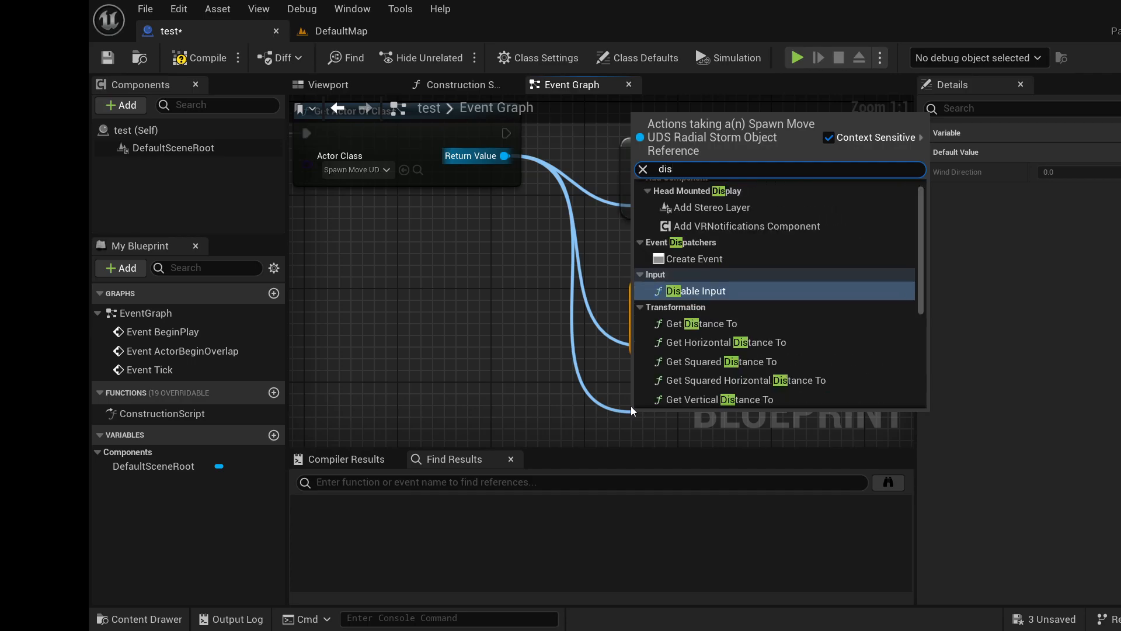
text(ta)
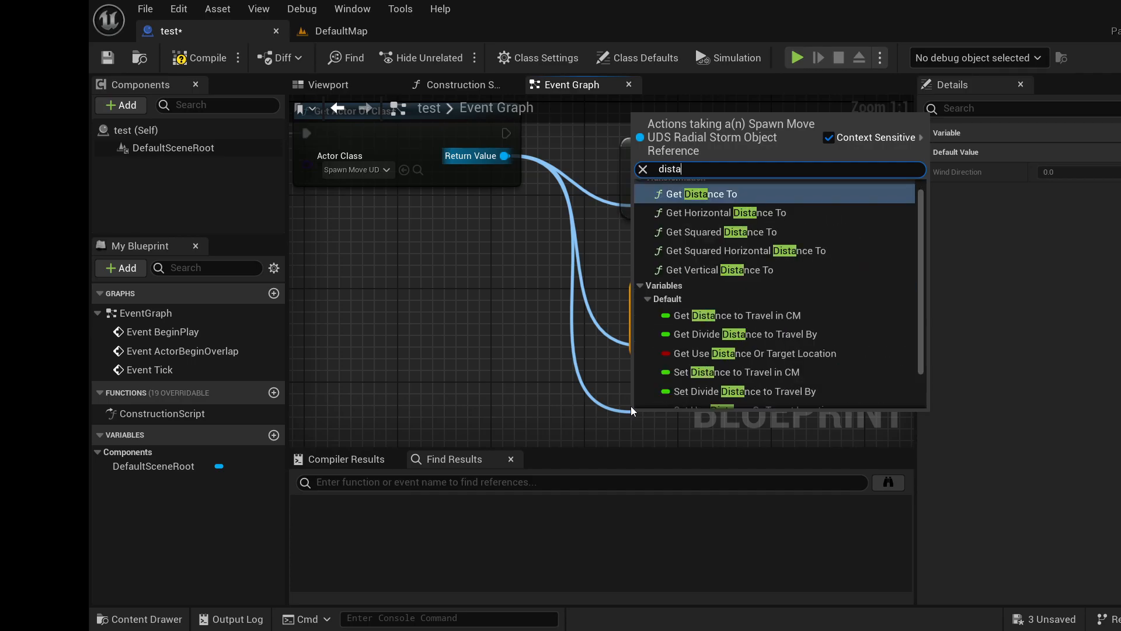
text(nce t)
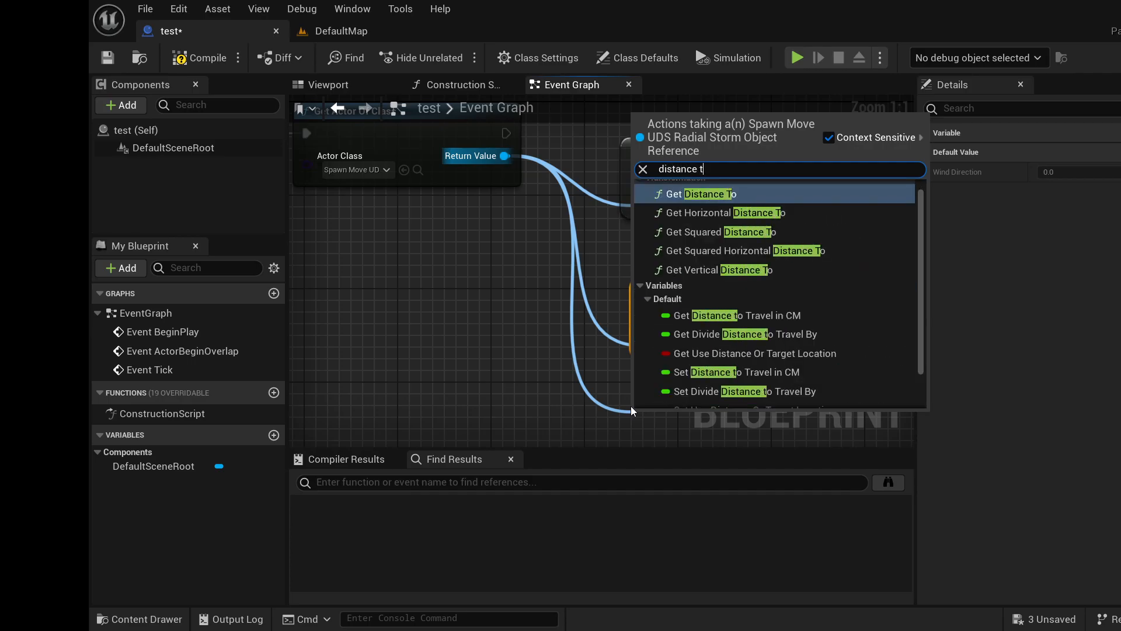
text(o)
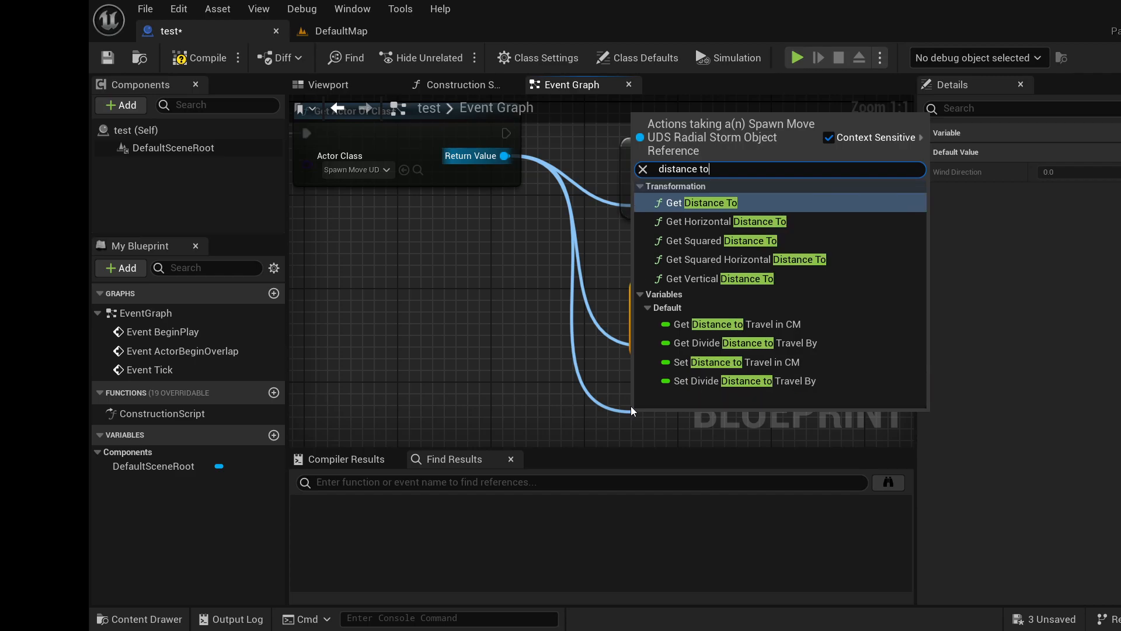
click(748, 362)
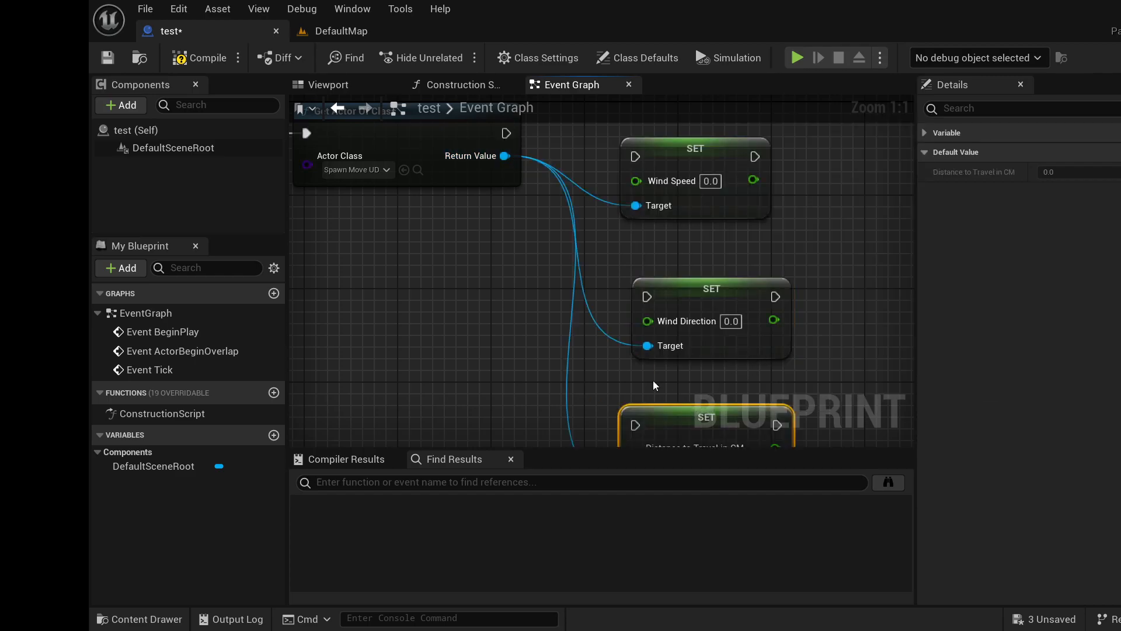
- Add a Set Spawn Transform node below the distance node, targeting the Get Actor Of Class node's Return Value
click(344, 31)
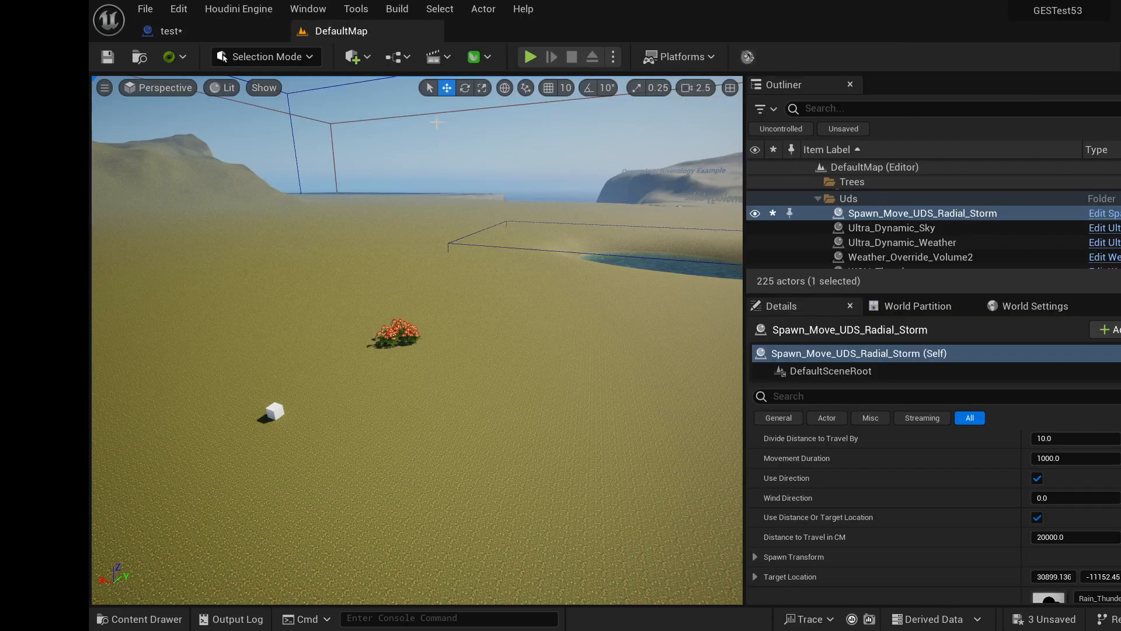
scroll(842, 506, down, 3)
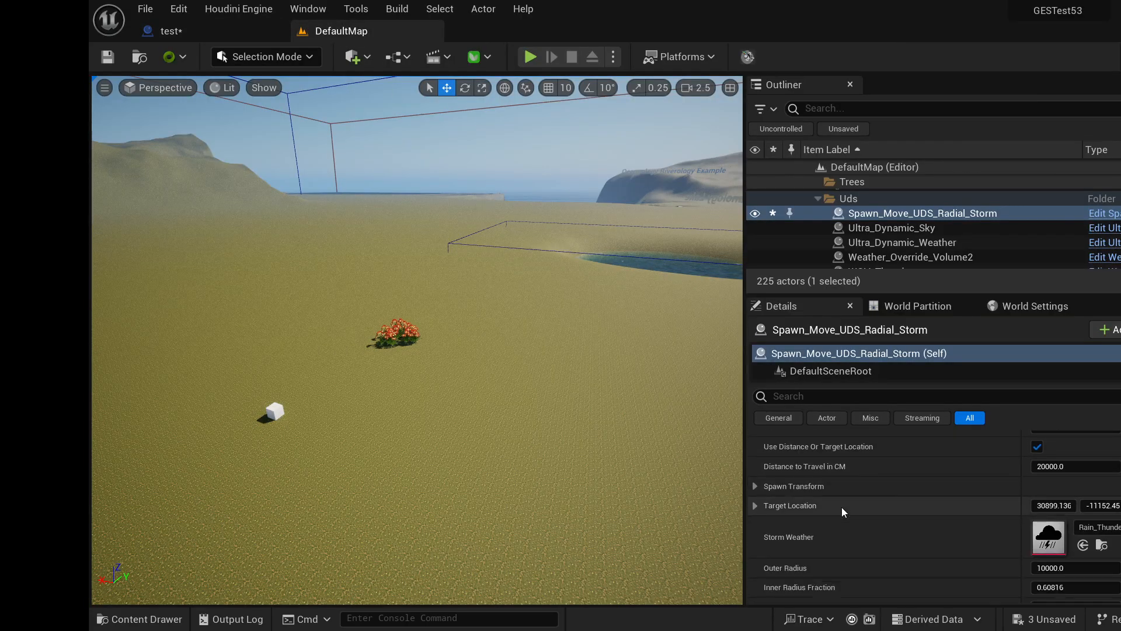
click(170, 31)
mouse_move(505, 303)
right_down()
mouse_move(469, 261)
mouse_move(504, 293)
right_up()
drag(500, 146, 619, 394)
text(spawn)
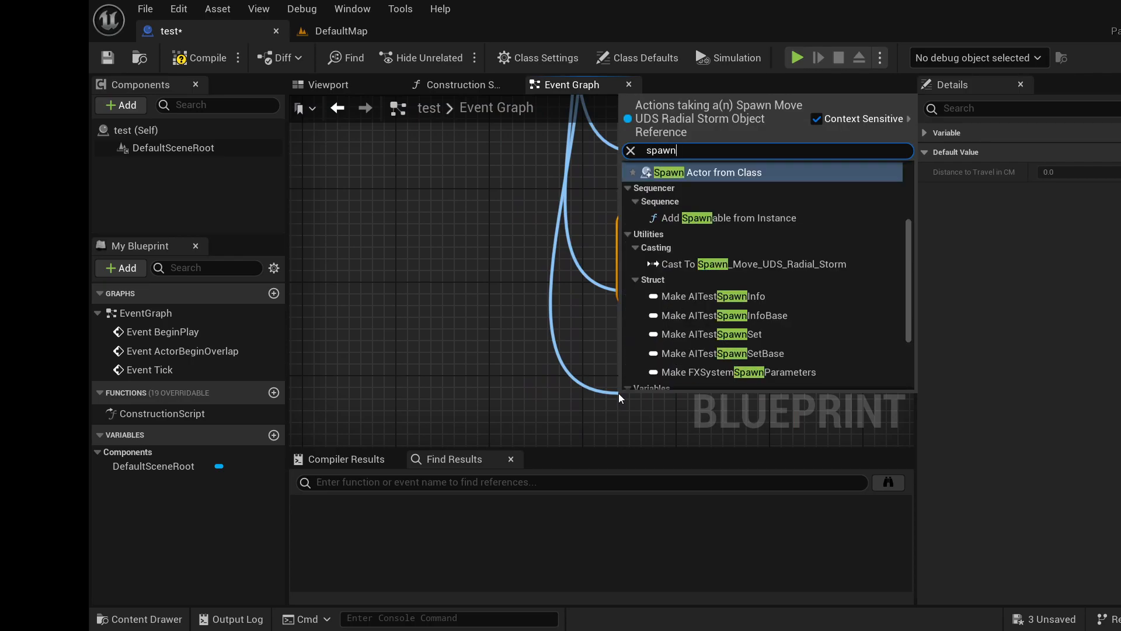
text( tra)
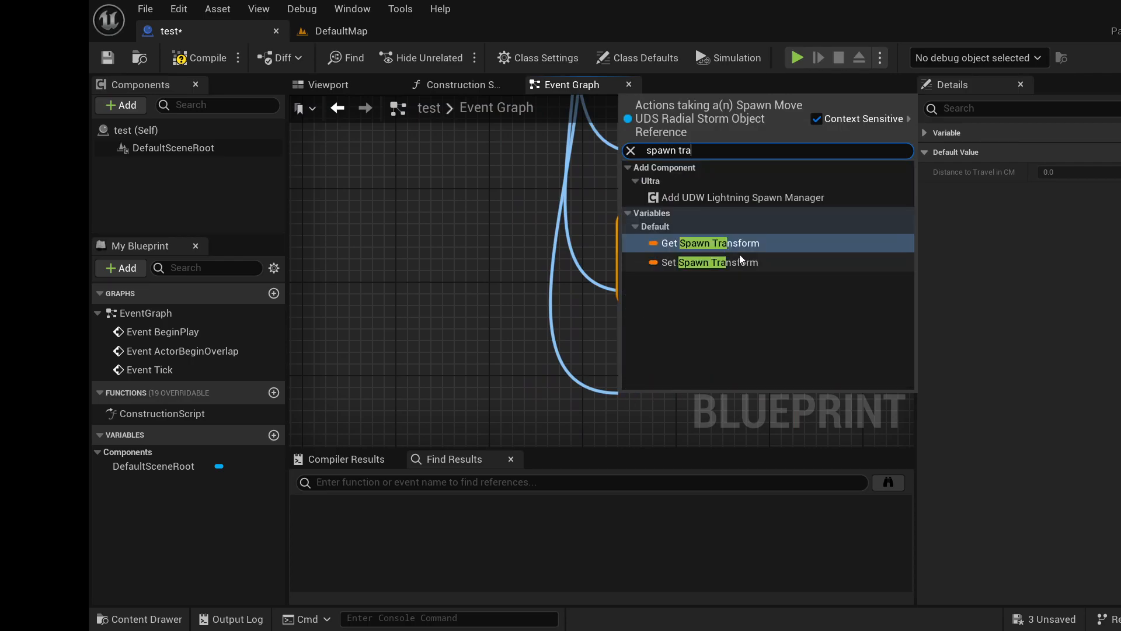
click(730, 271)
right_drag(720, 311, 688, 208)
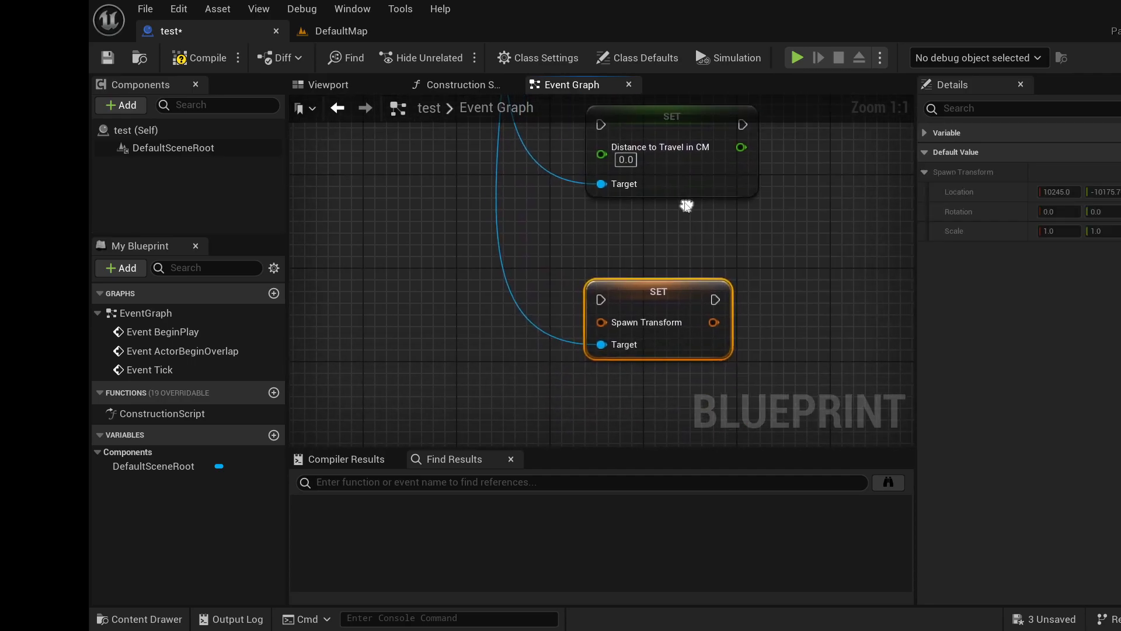
- Expand the storm actor's Spawn Transform in DefaultMap and examine its location values
click(322, 32)
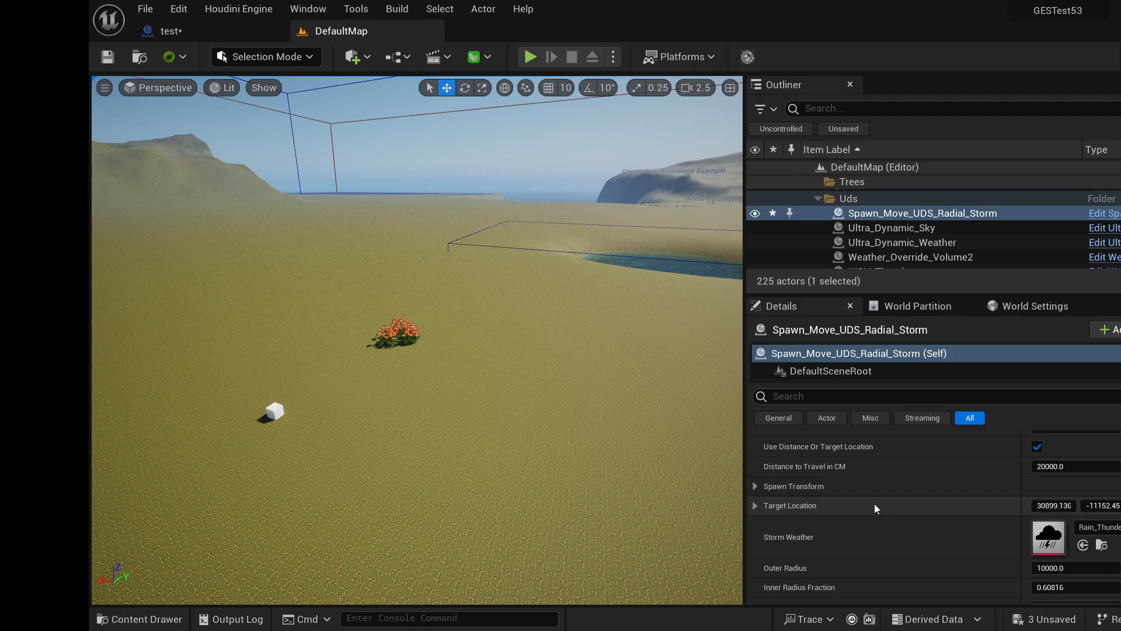
scroll(872, 508, down, 1)
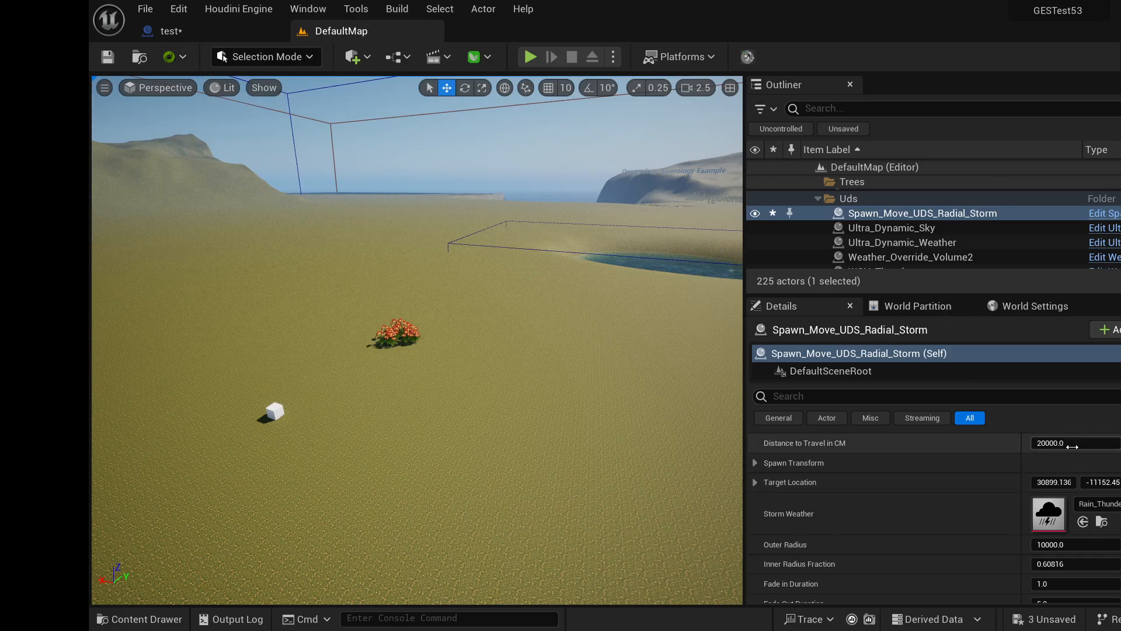
click(757, 463)
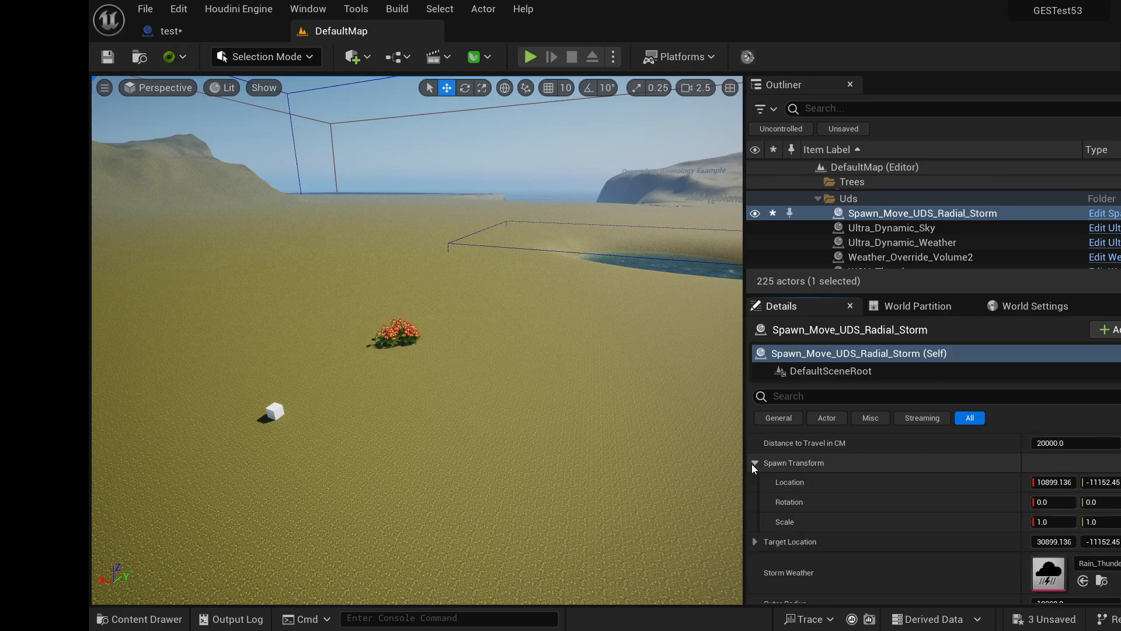
click(1050, 481)
- Move the Cube across the level to about X 10899, Y -20259
right_drag(528, 385, 263, 383)
right_drag(441, 315, 437, 315)
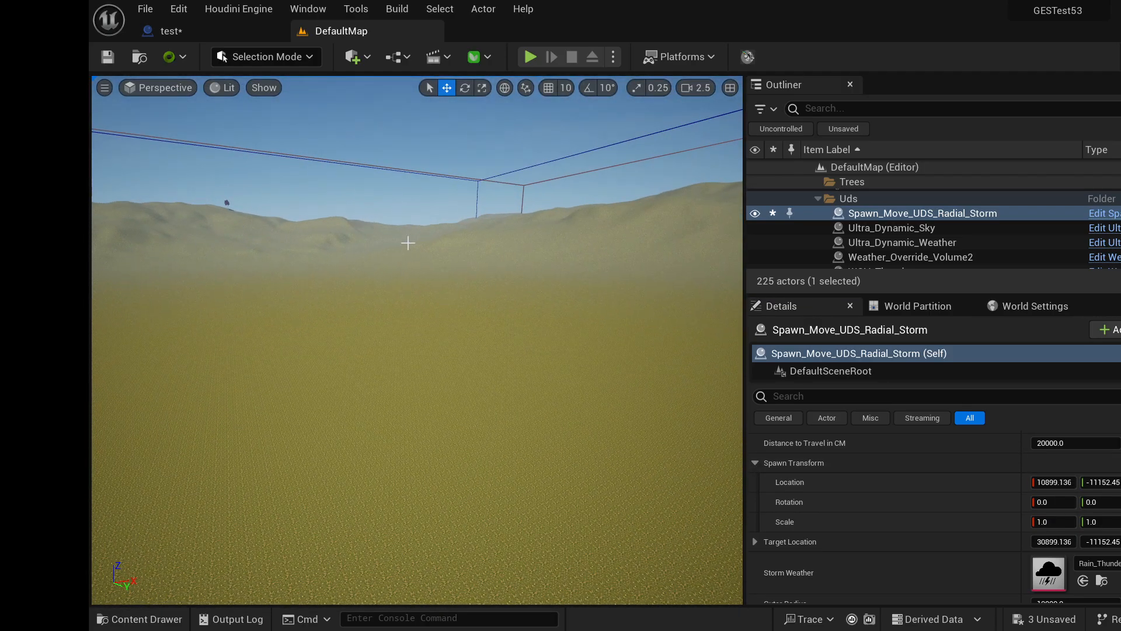
click(225, 202)
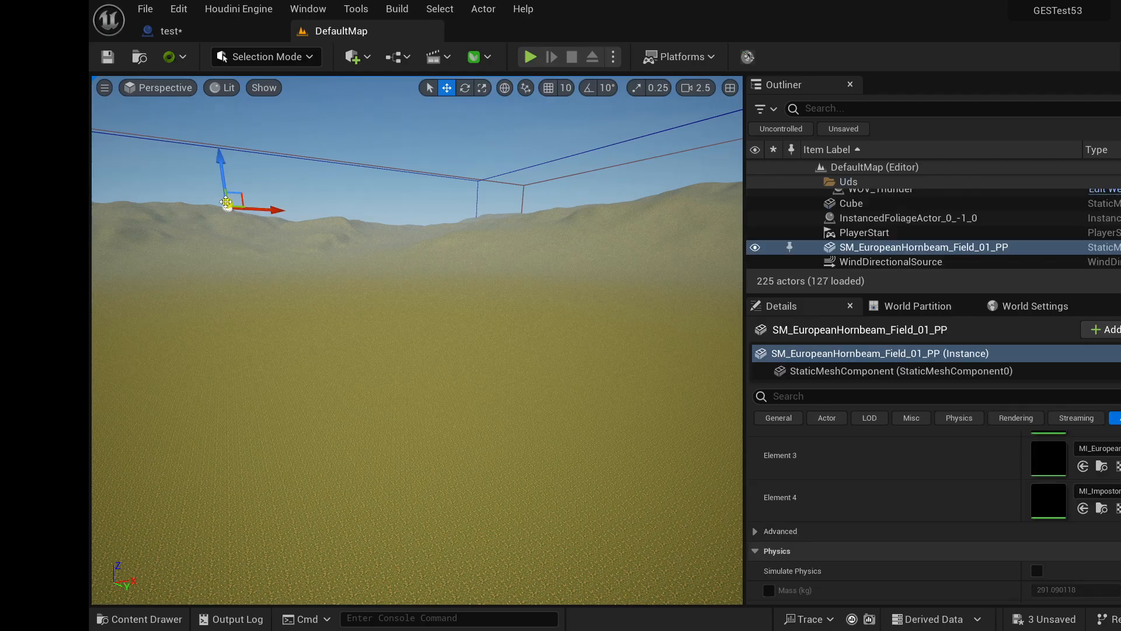
right_drag(519, 422, 488, 375)
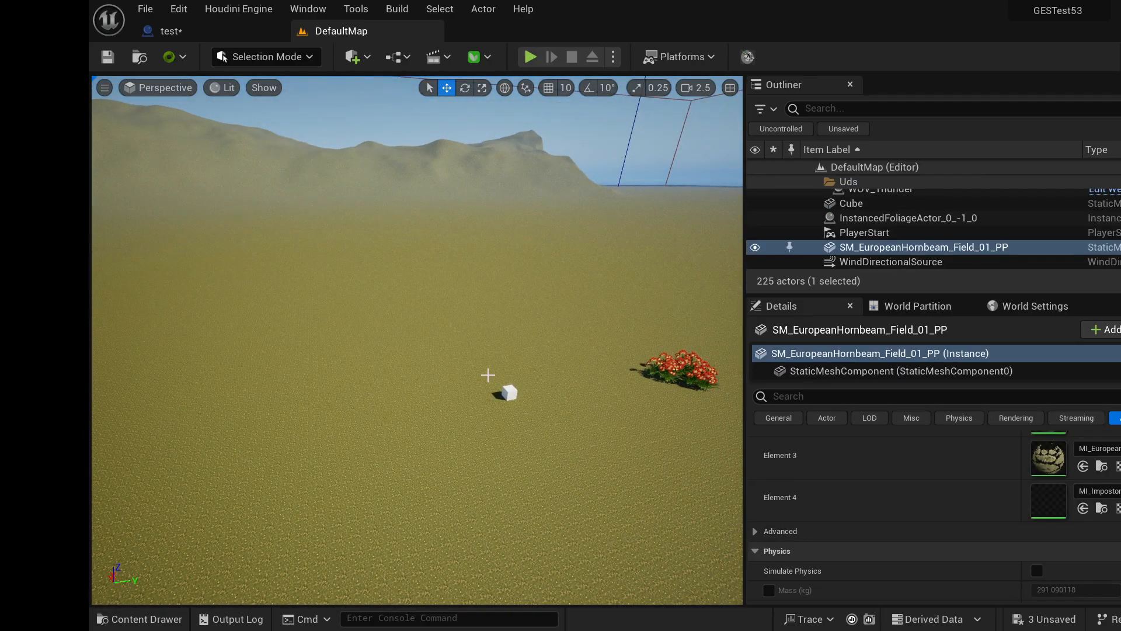
click(511, 394)
drag(553, 387, 148, 362)
right_drag(656, 309, 421, 350)
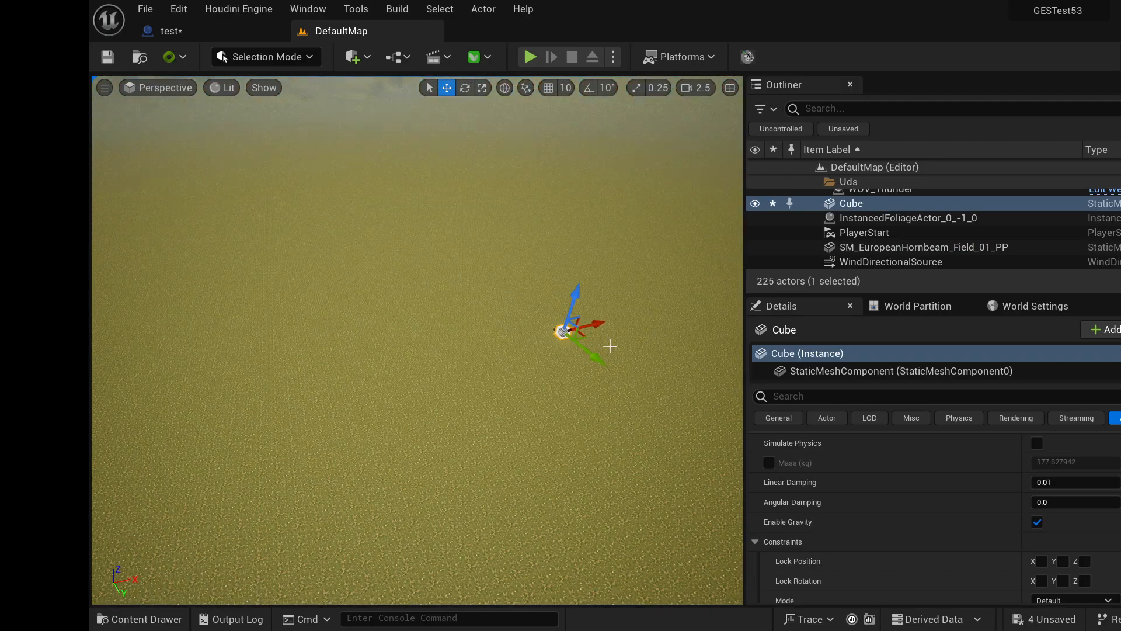
drag(588, 351, 395, 197)
- Split the Set node's Spawn Transform pin and copy the Cube's X location, 10899.136356, into Spawn Transform Location X
scroll(933, 465, up, 5)
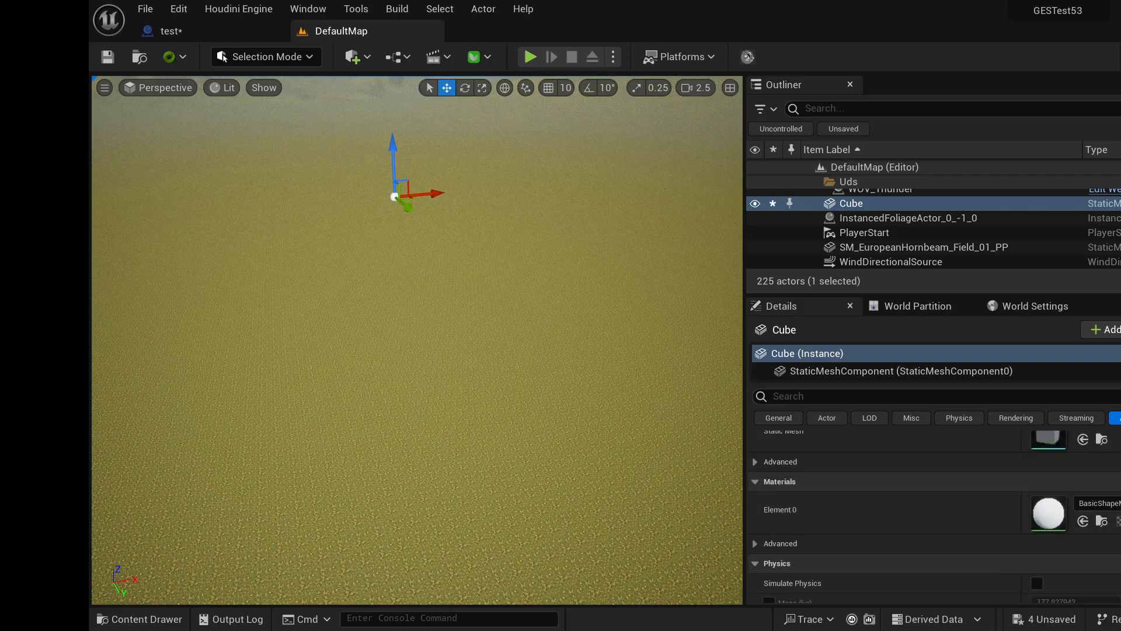
scroll(933, 497, up, 5)
click(1067, 460)
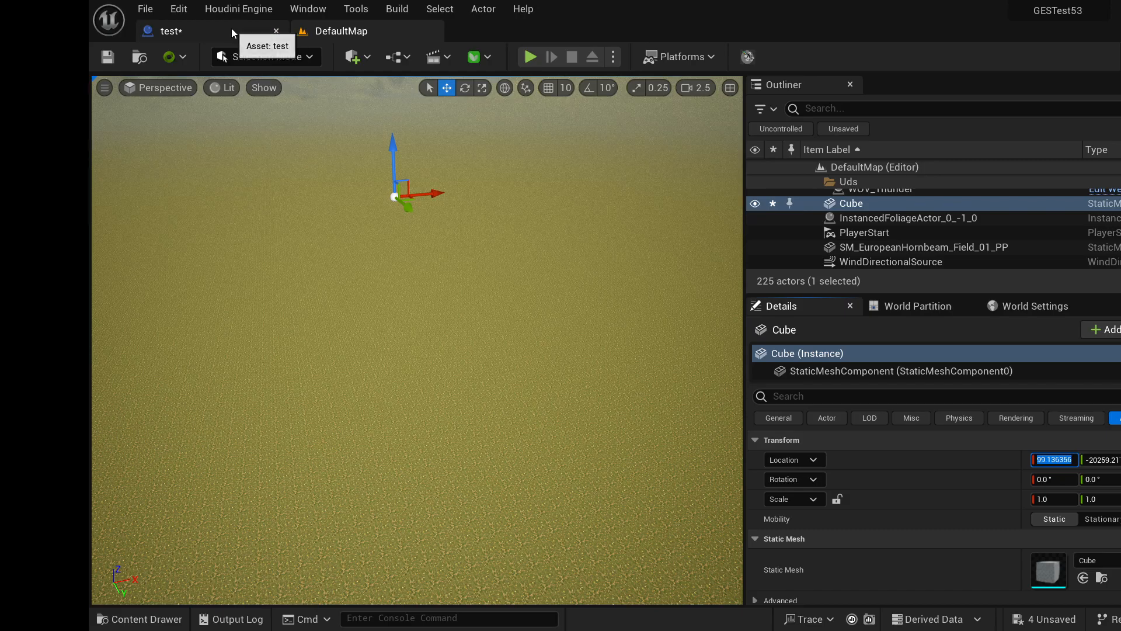
click(210, 31)
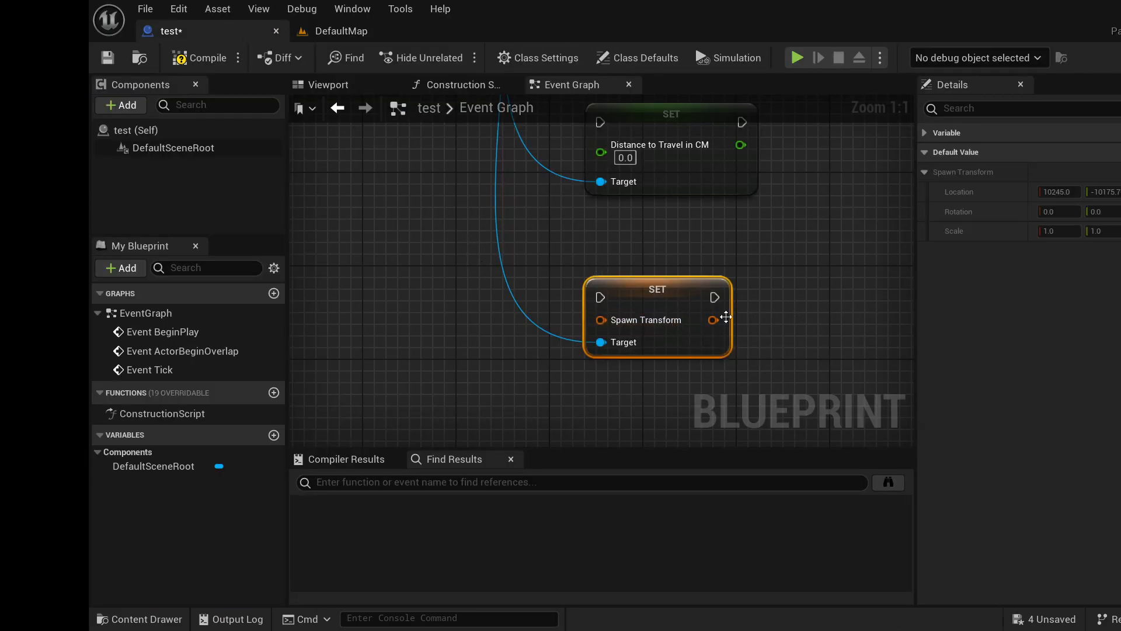
right_click(614, 324)
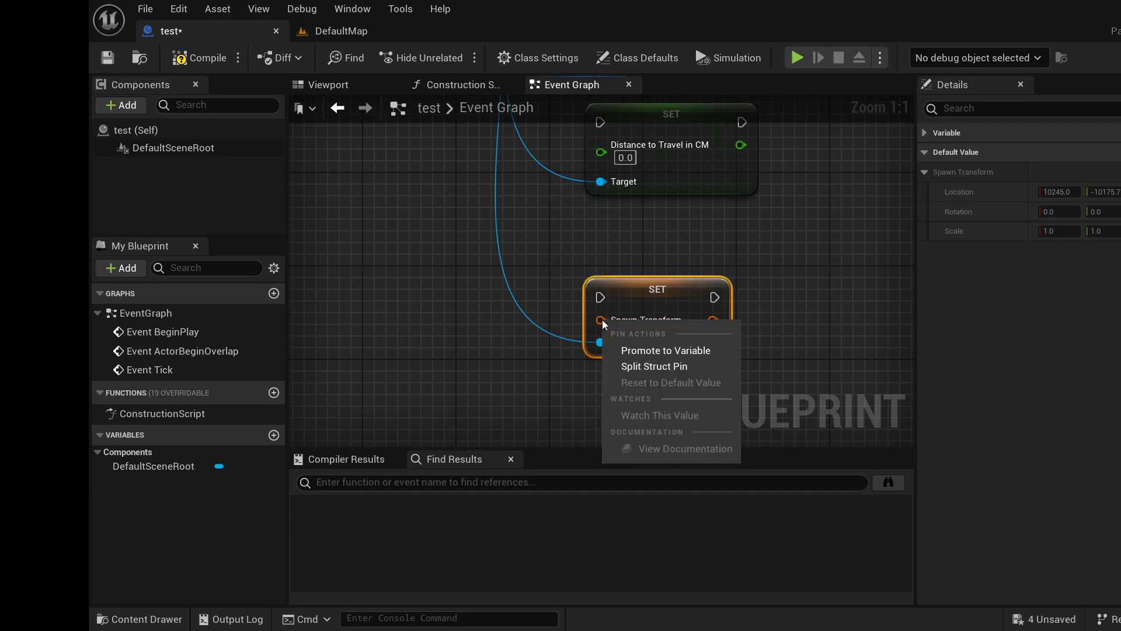
click(623, 365)
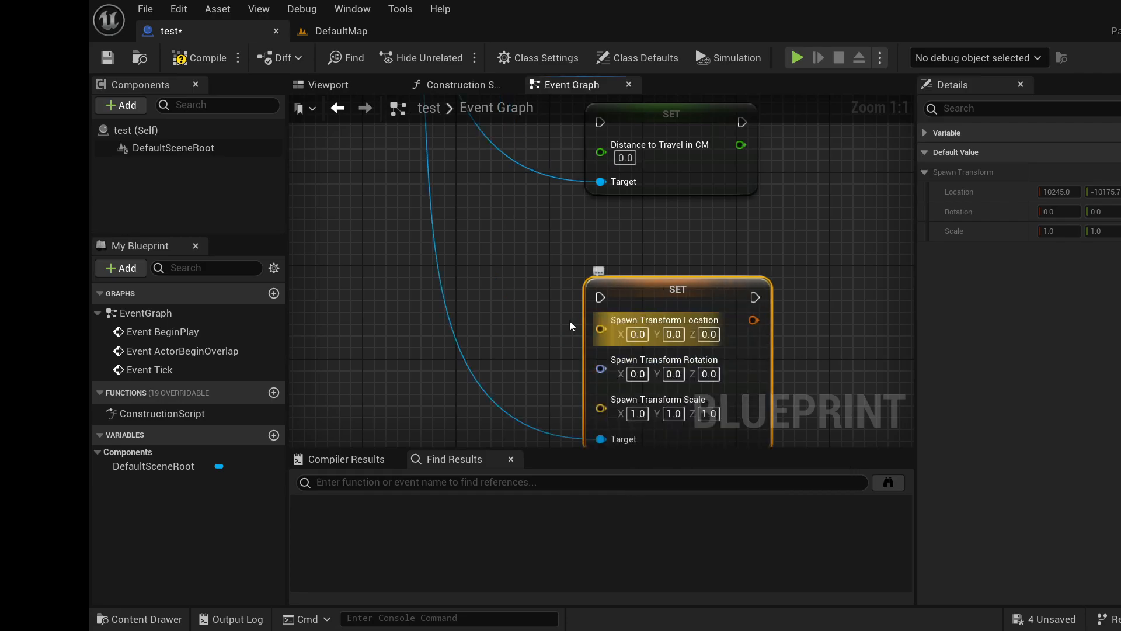
right_drag(538, 308, 533, 229)
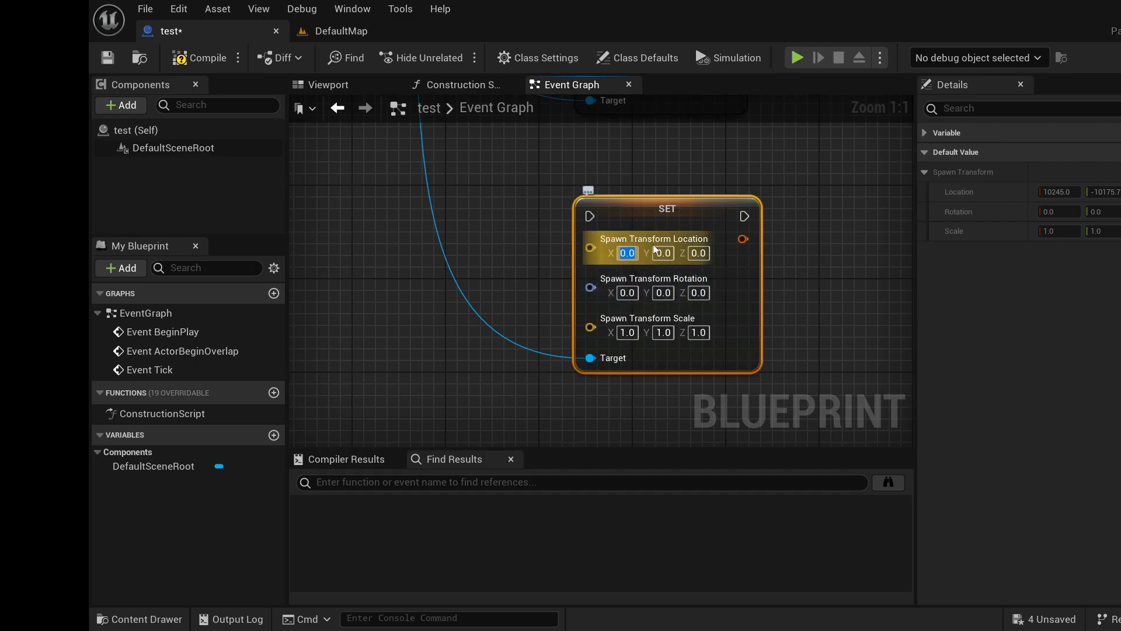
text(10899.136356)
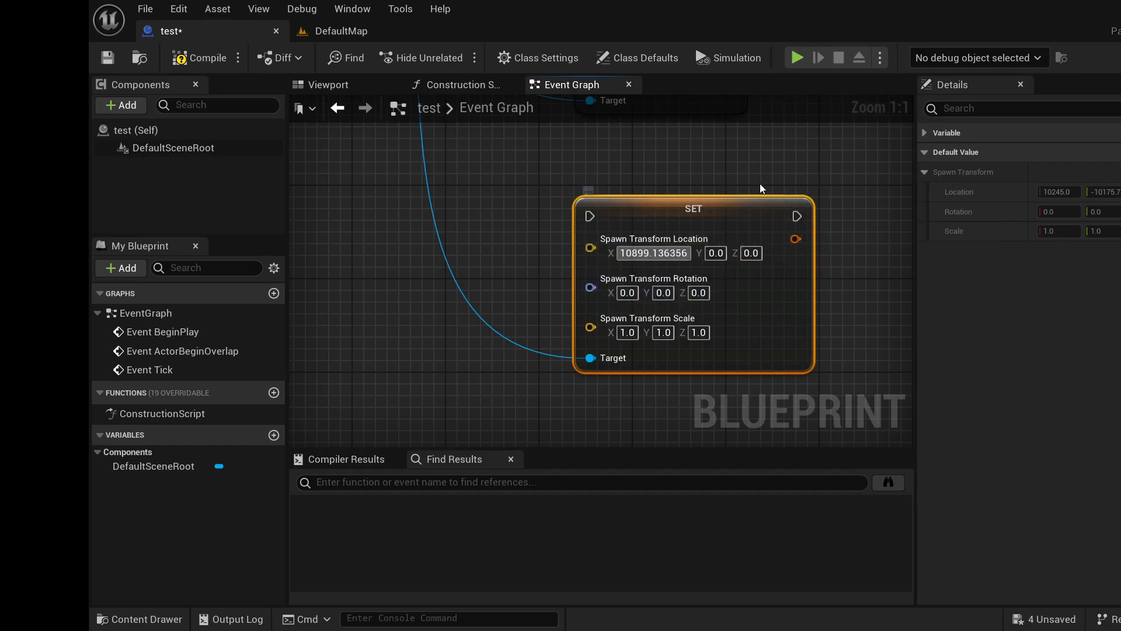
- Copy the Cube's Y location, -20259.217895, into the Set node's Spawn Transform Location Y
click(327, 32)
click(1099, 460)
key(ctrl+c)
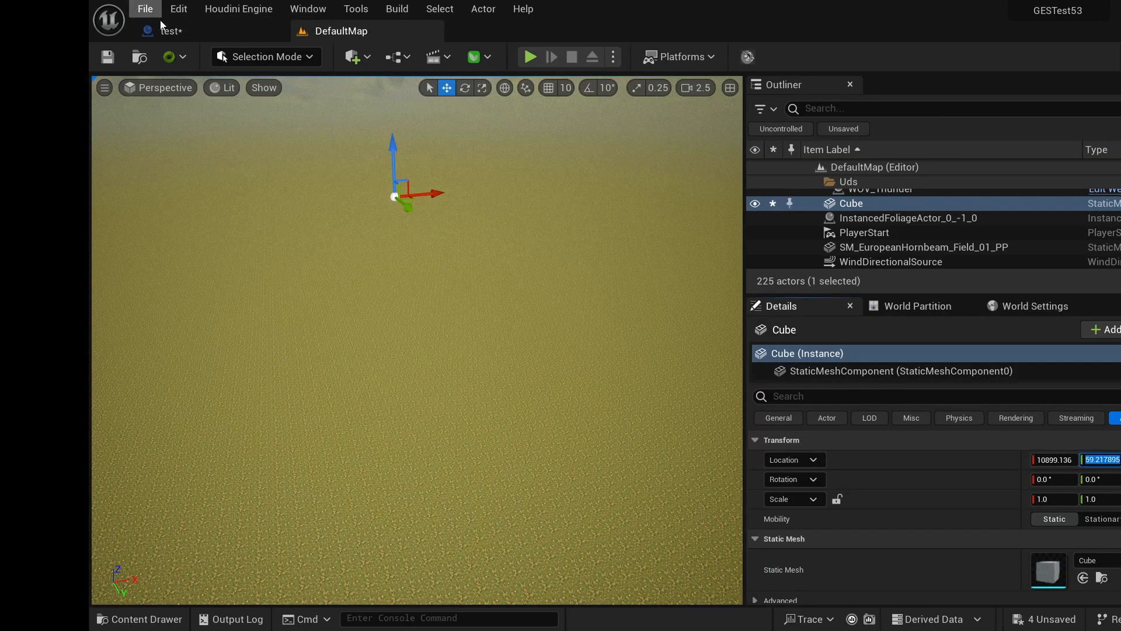
click(175, 31)
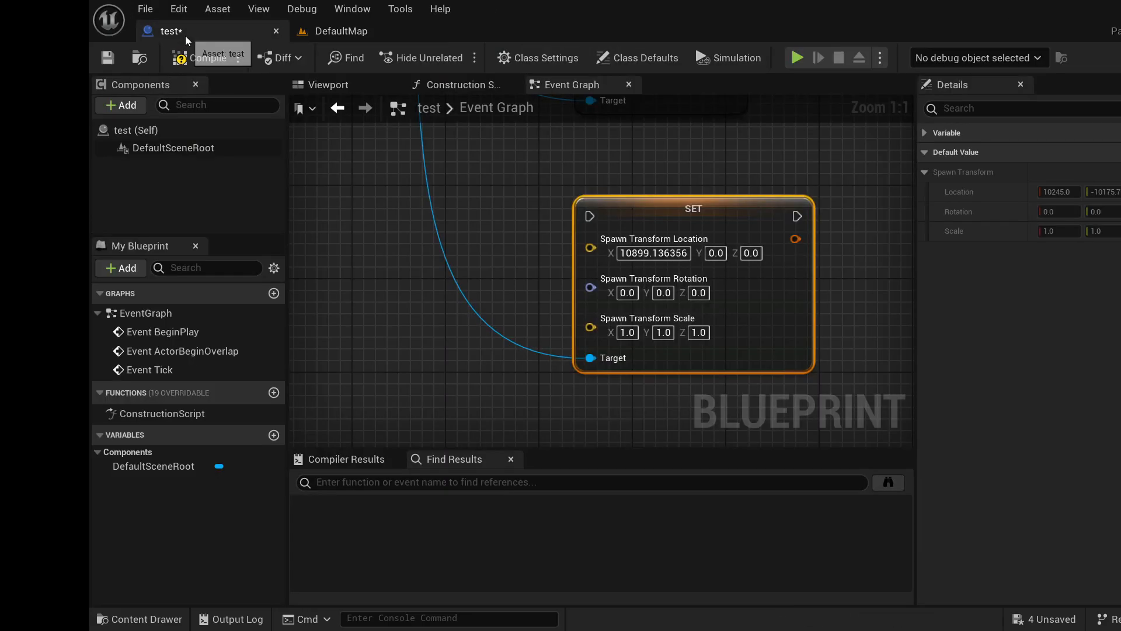
click(712, 255)
key(ctrl+v)
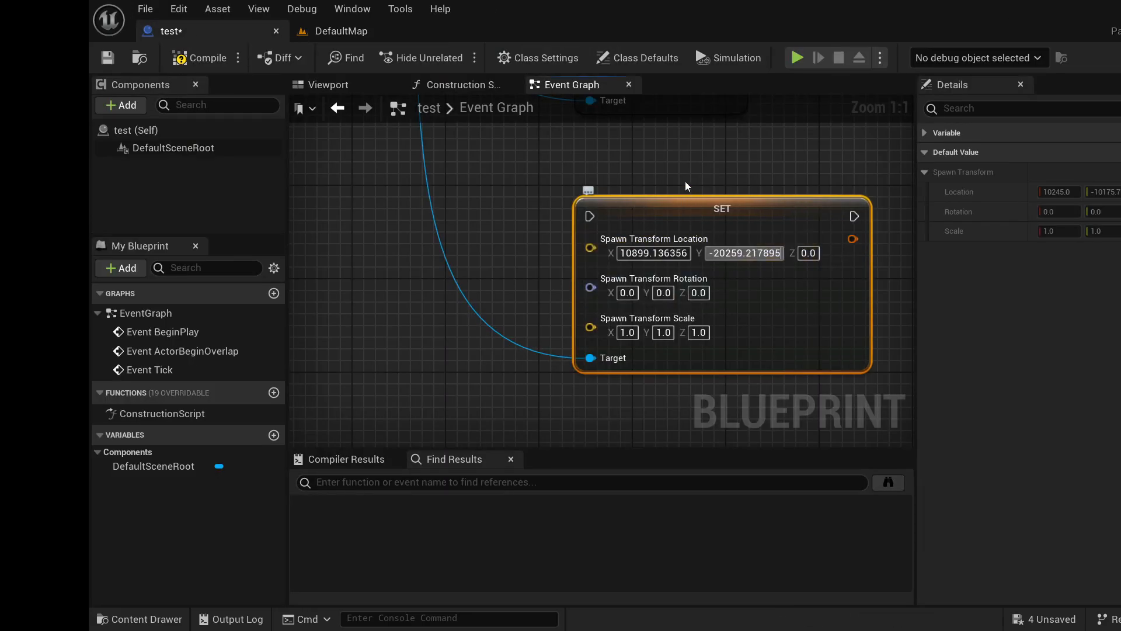
- Set Distance to Travel in CM to 30000 on its Set node
right_drag(667, 155, 691, 341)
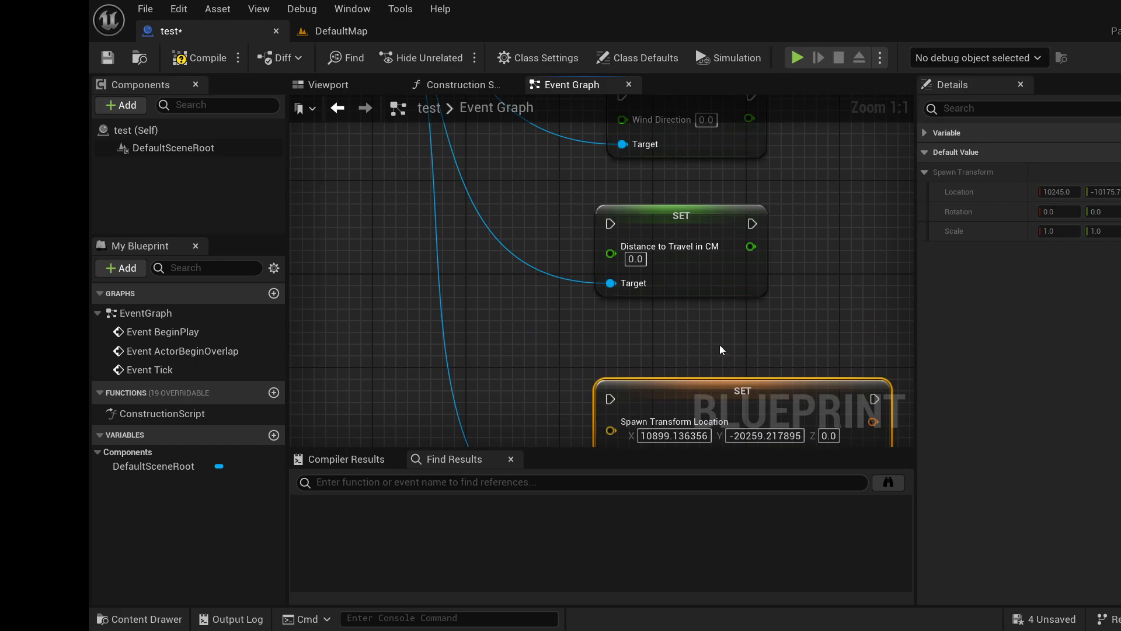
click(639, 261)
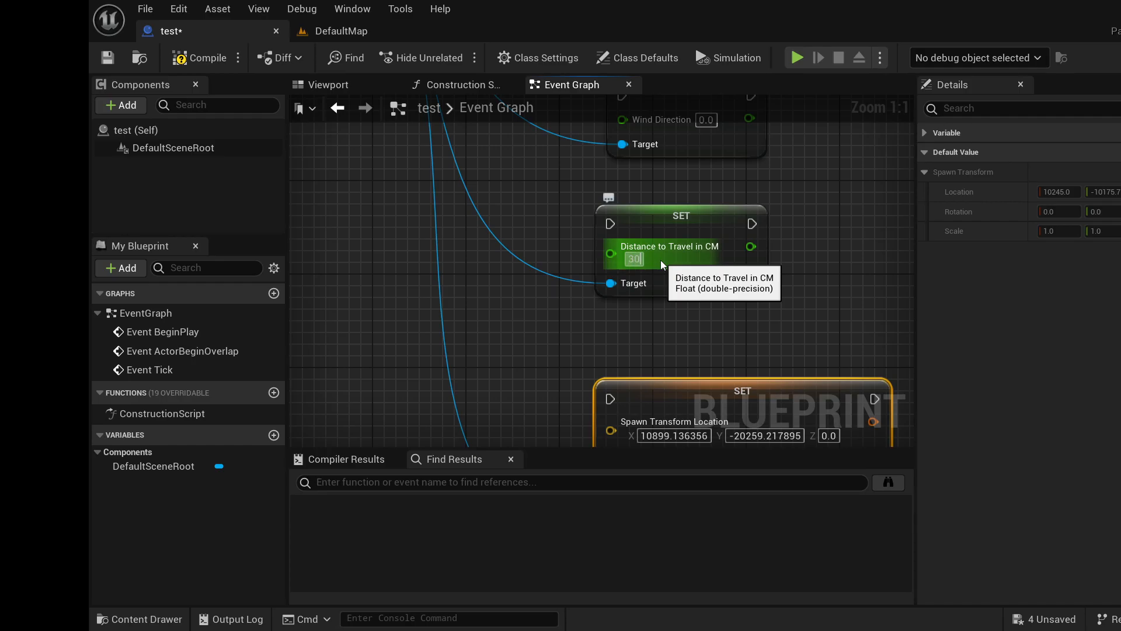
text(30000)
key(Return)
- Set Wind Direction to 180.0 on its Set node
right_drag(797, 230, 816, 354)
click(724, 247)
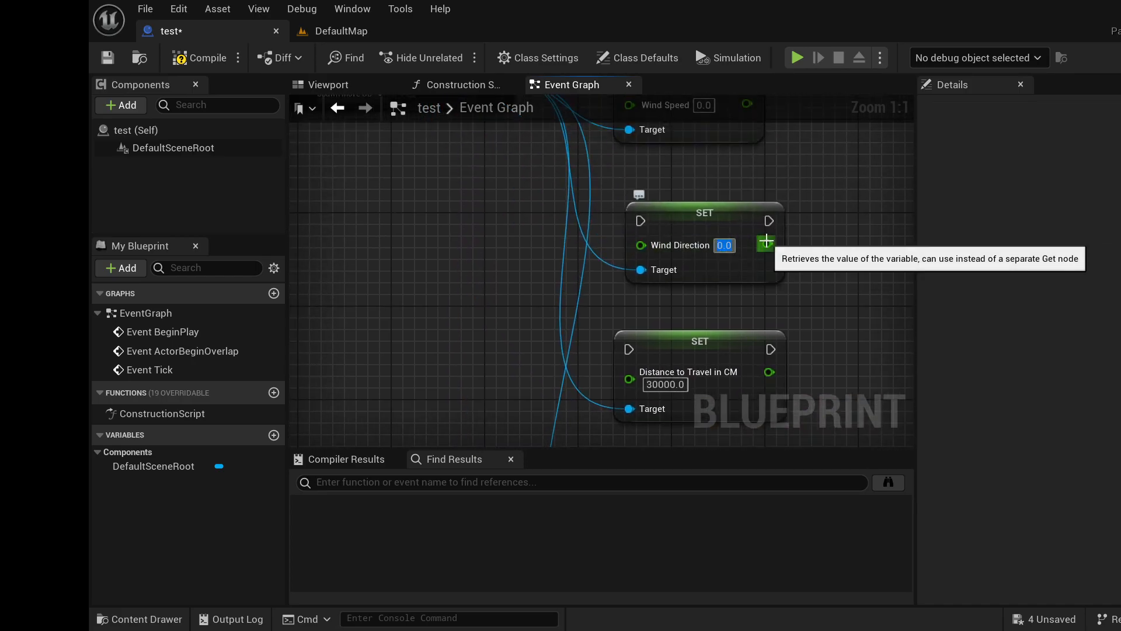
text(2)
key(Return)
right_drag(733, 188, 738, 264)
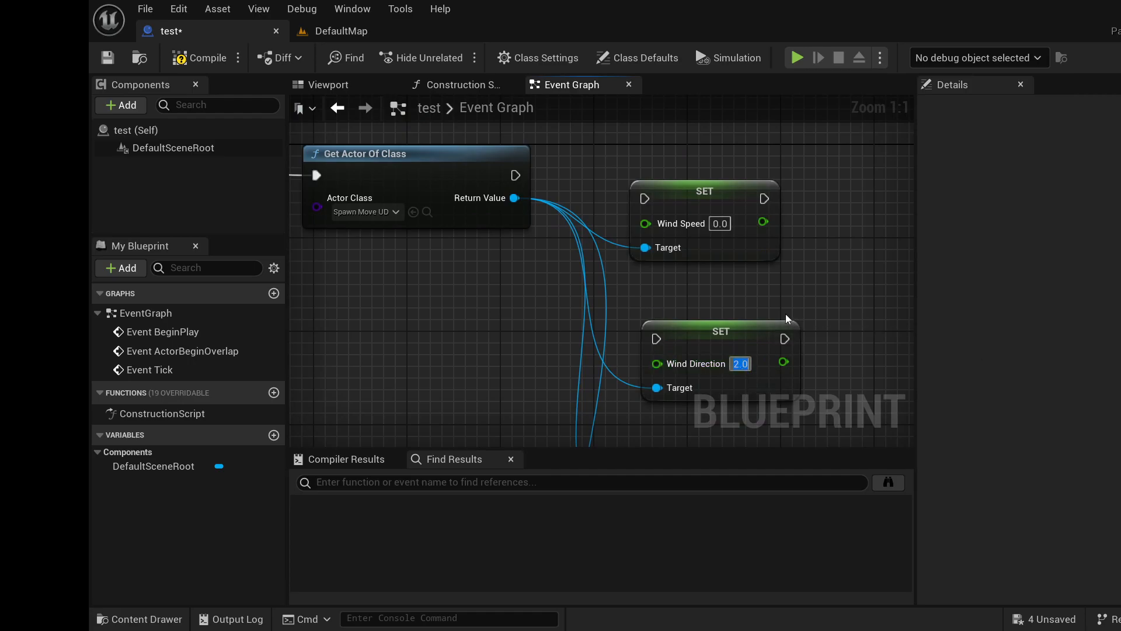
text(180.0)
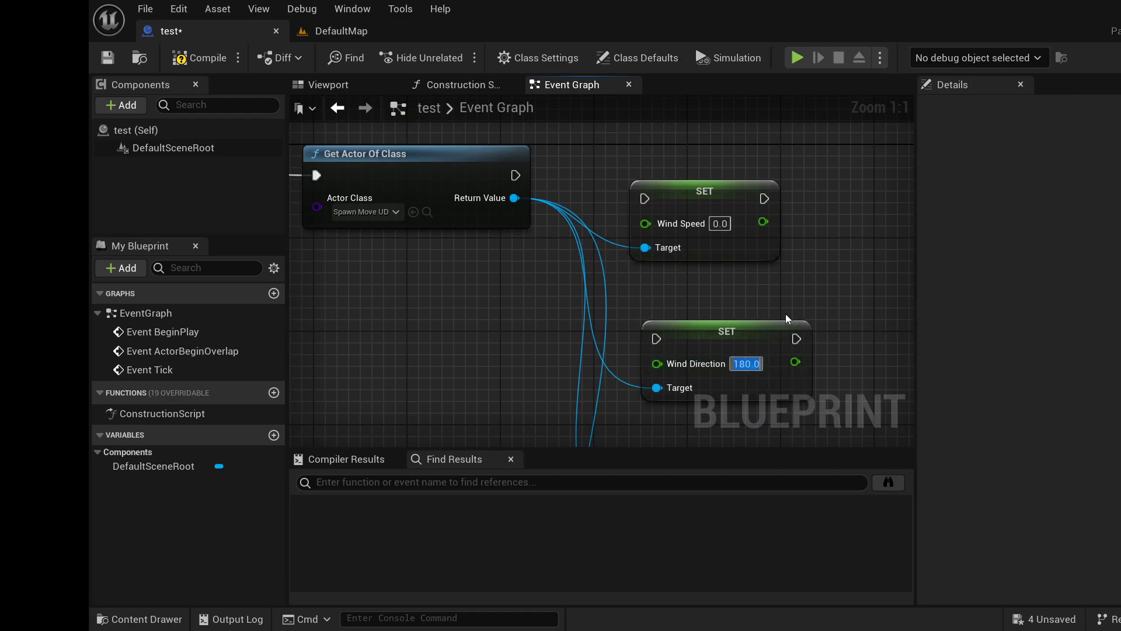
- Set Wind Speed to 2 on its Set node
click(719, 224)
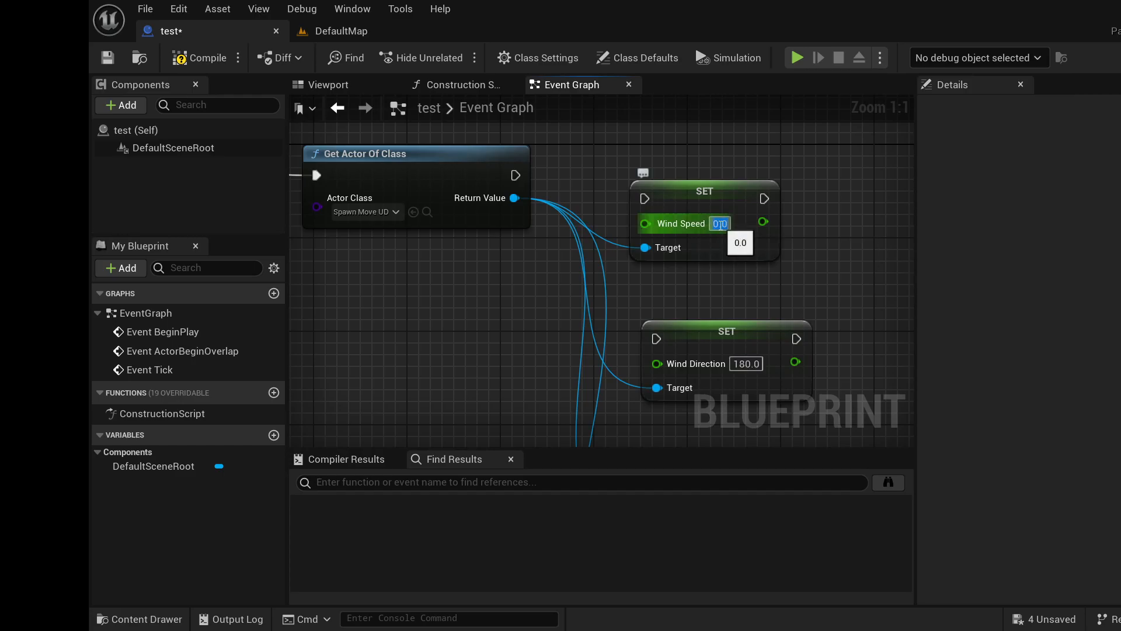
text(2)
click(810, 246)
- Chain execution from Get Actor Of Class through the Wind Speed, Wind Direction, Distance to Travel in CM and Spawn Transform Set nodes
right_drag(810, 246, 742, 0)
scroll(775, 173, down, 3)
right_drag(775, 172, 751, 328)
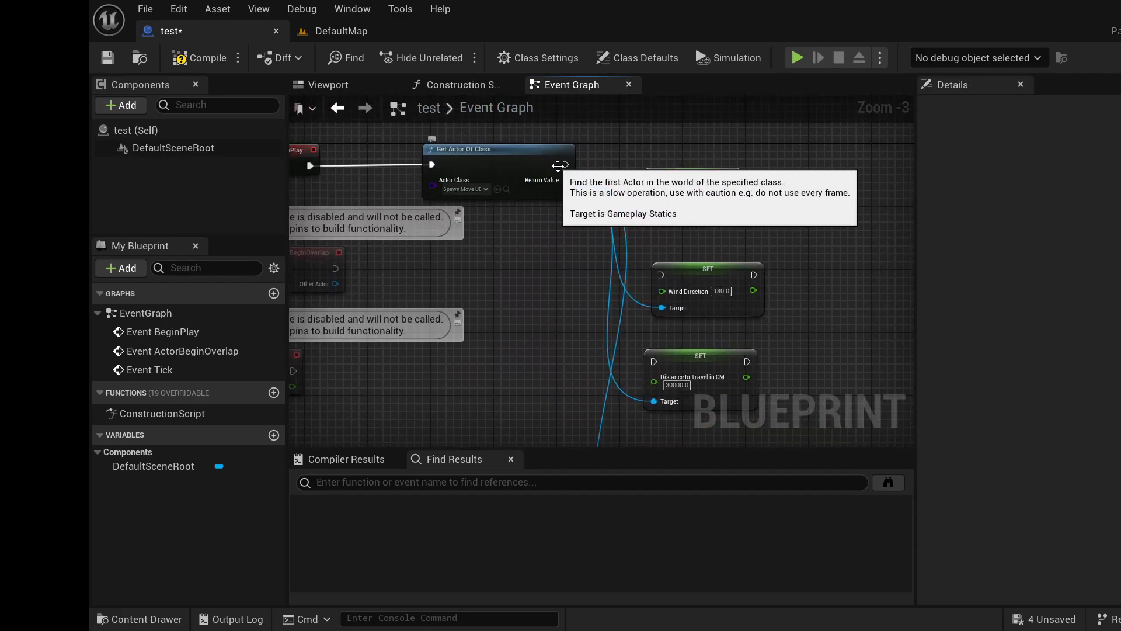
drag(565, 164, 662, 181)
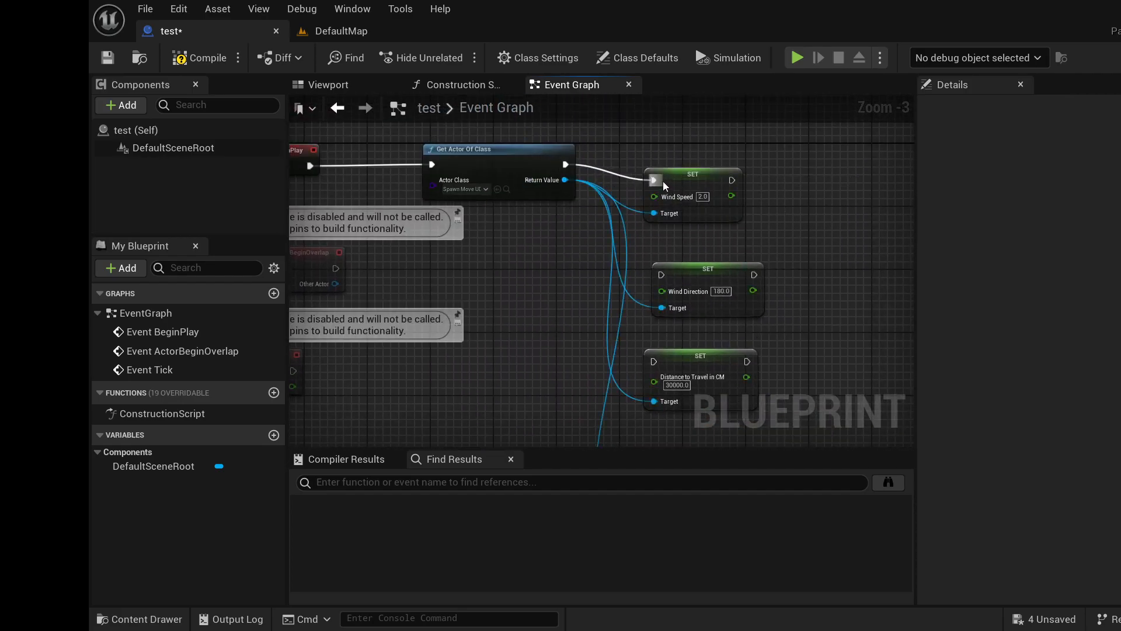
drag(732, 180, 660, 274)
drag(753, 274, 649, 361)
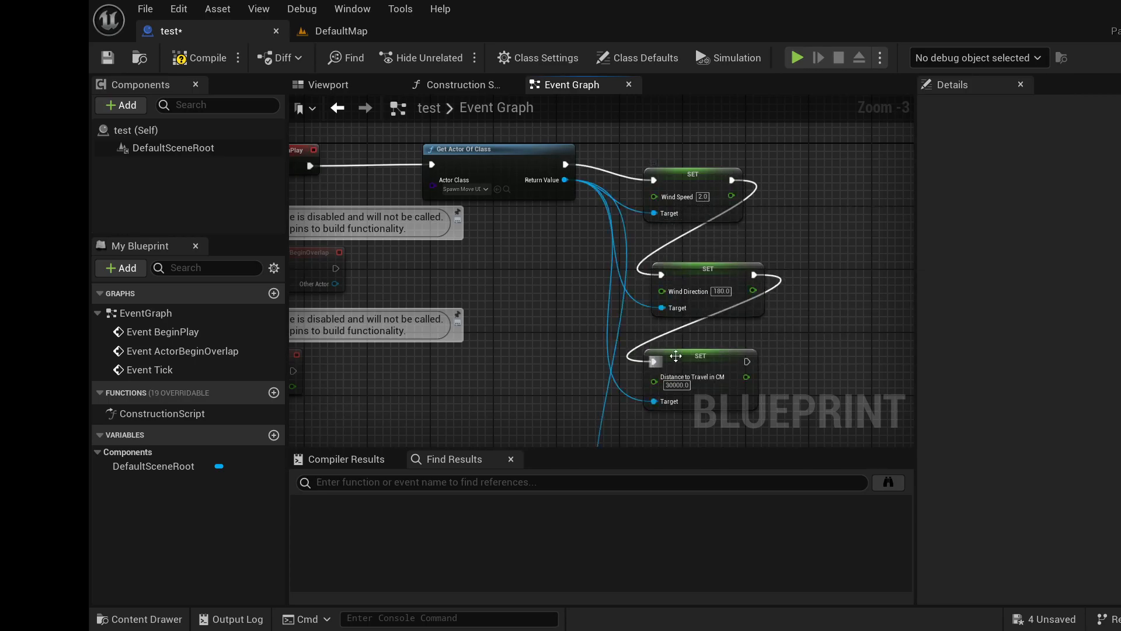
drag(747, 362, 657, 338)
- Add a Calc Radial Storm call from Get Actor Of Class's Return Value and place it beyond the Wind Speed Set node
right_drag(752, 320, 604, 378)
drag(402, 283, 492, 197)
text(cacl)
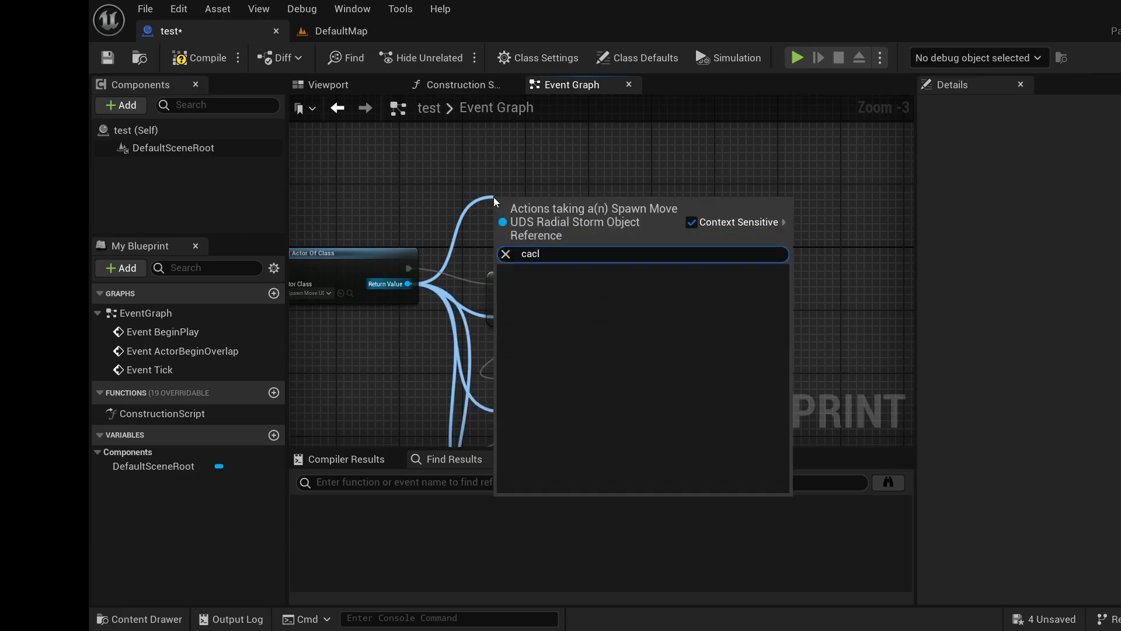
key(BackSpace)
key(BackSpace)
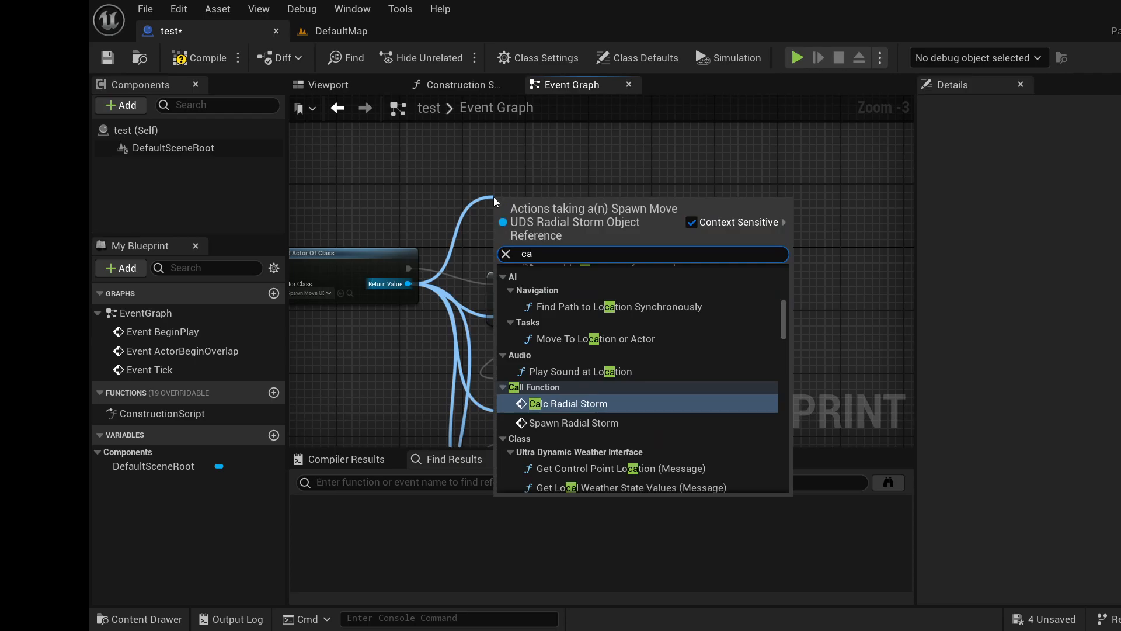
text(lc)
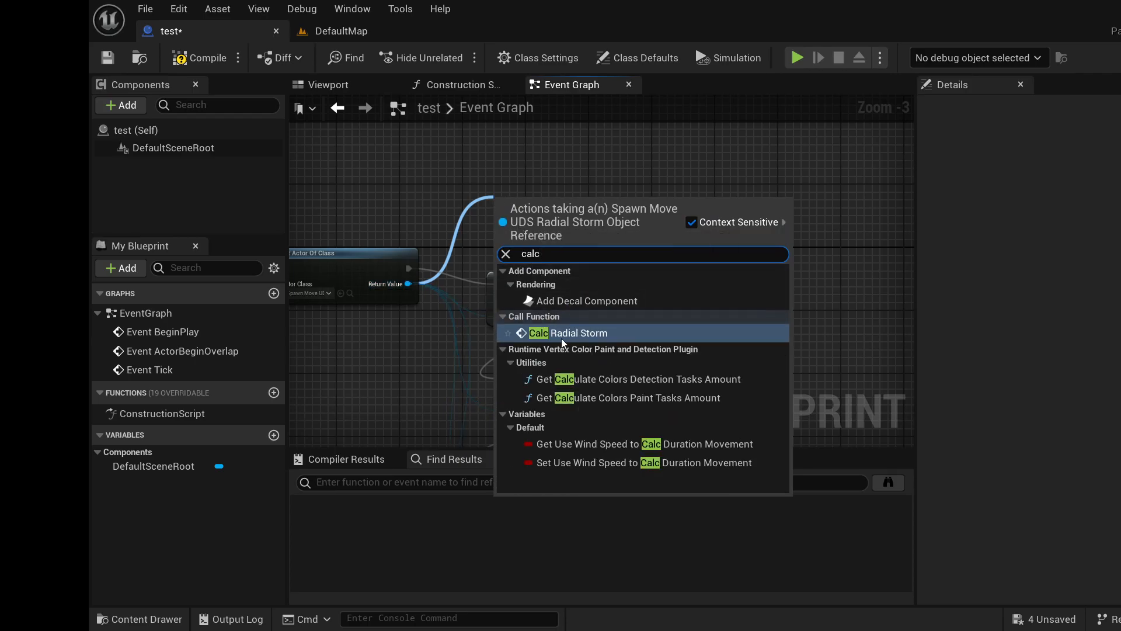
click(562, 337)
drag(572, 201, 793, 197)
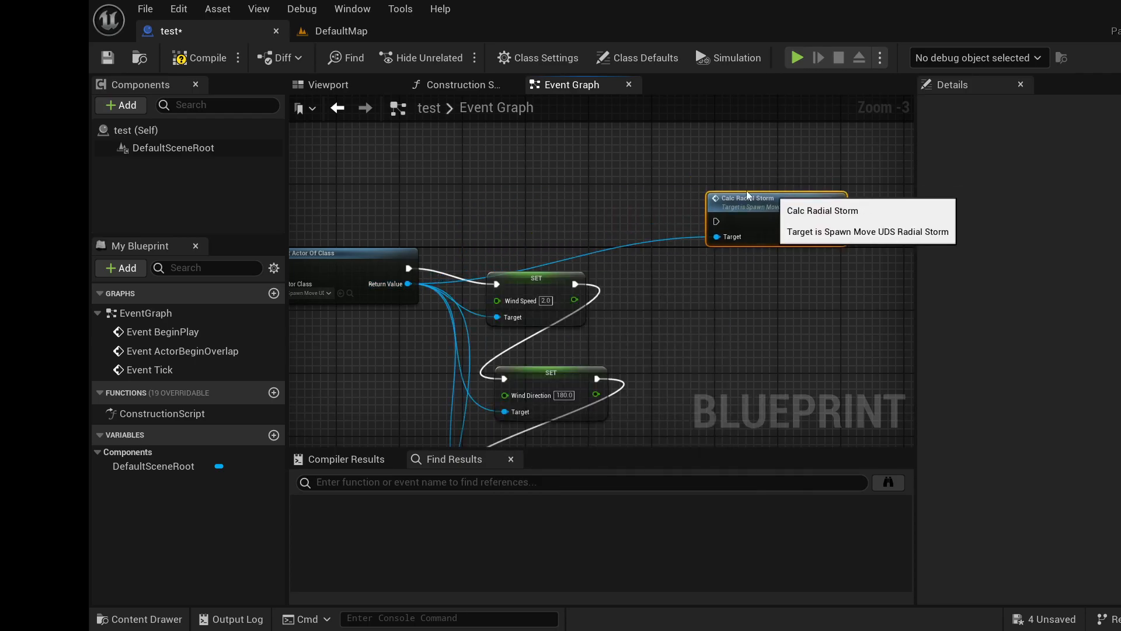
- Disconnect Calc Radial Storm's Target and add a Set Is Contruction Script node from Get Actor Of Class's Return Value
alt+click(649, 241)
drag(407, 283, 562, 199)
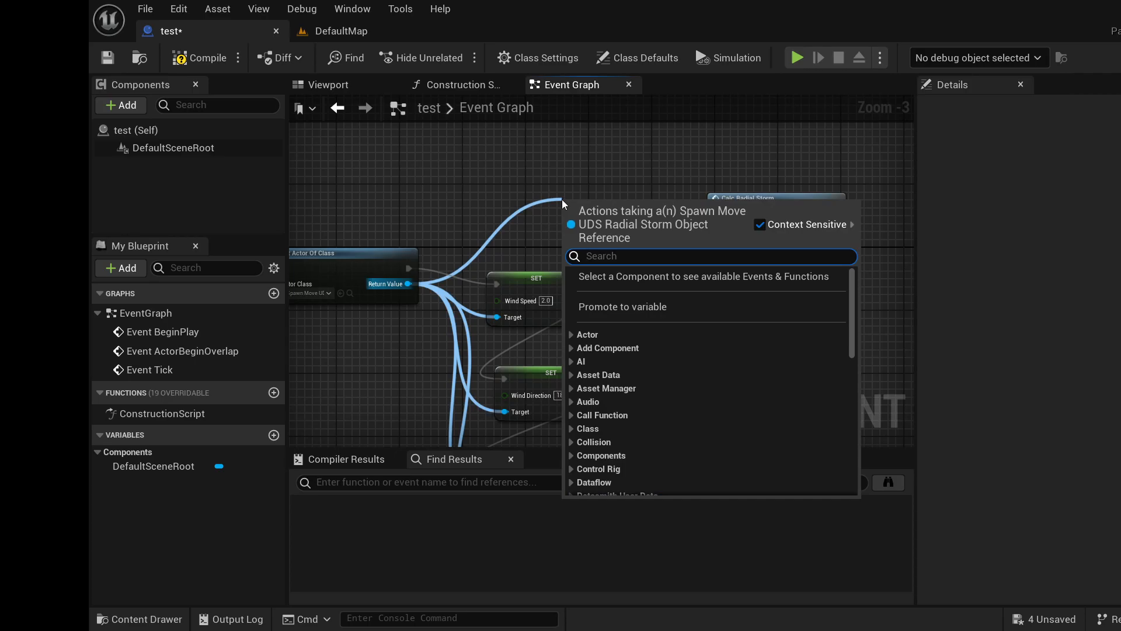
text(i)
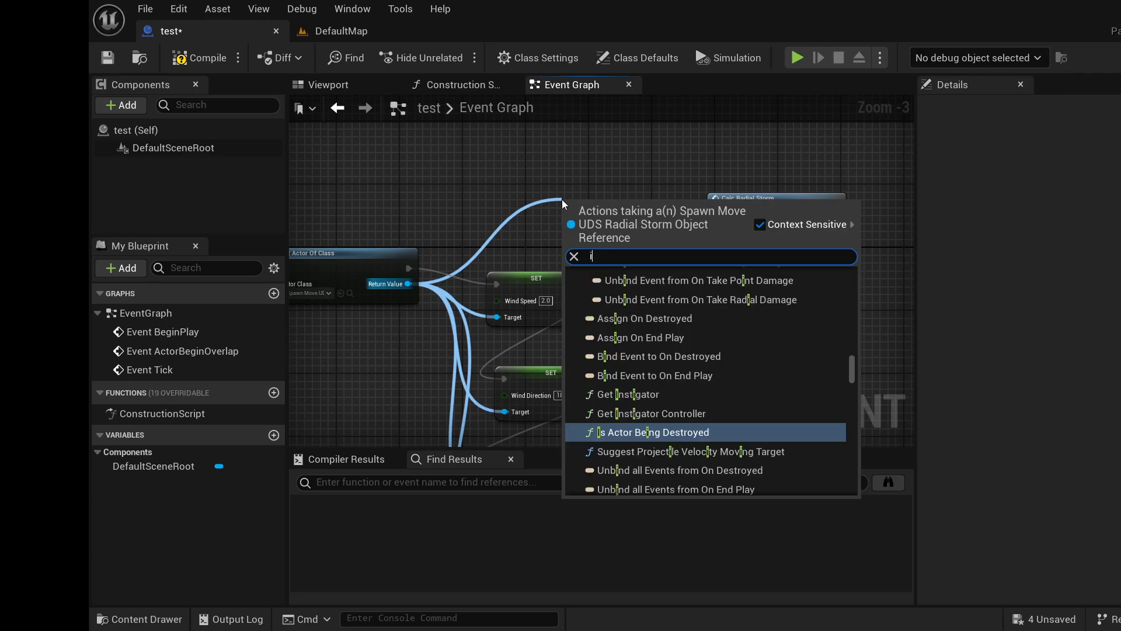
text(s co)
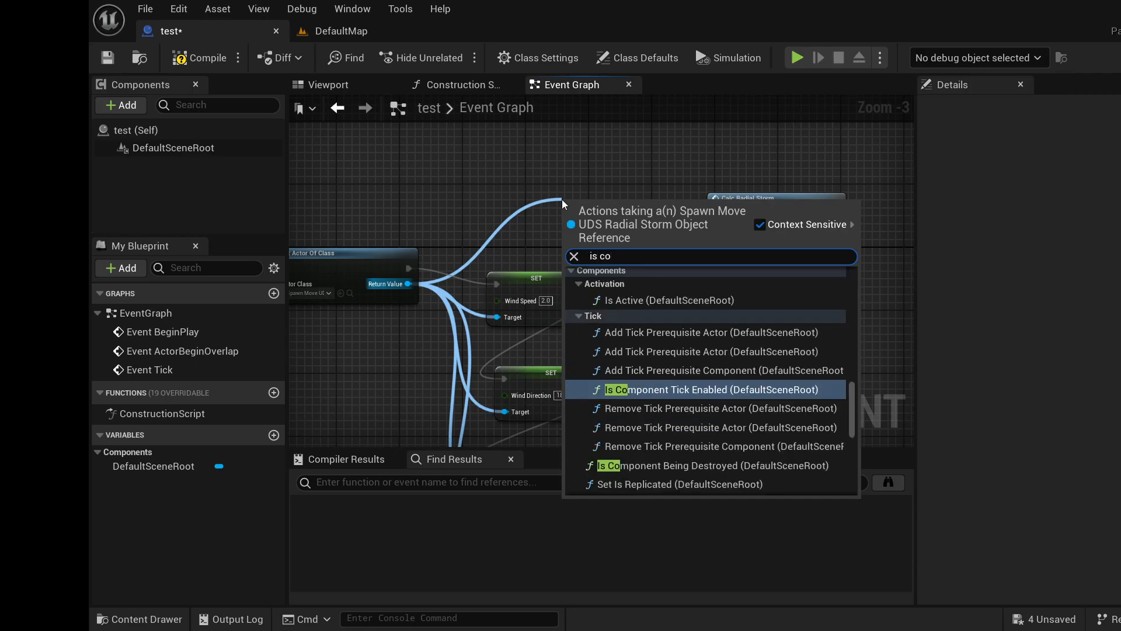
text(n)
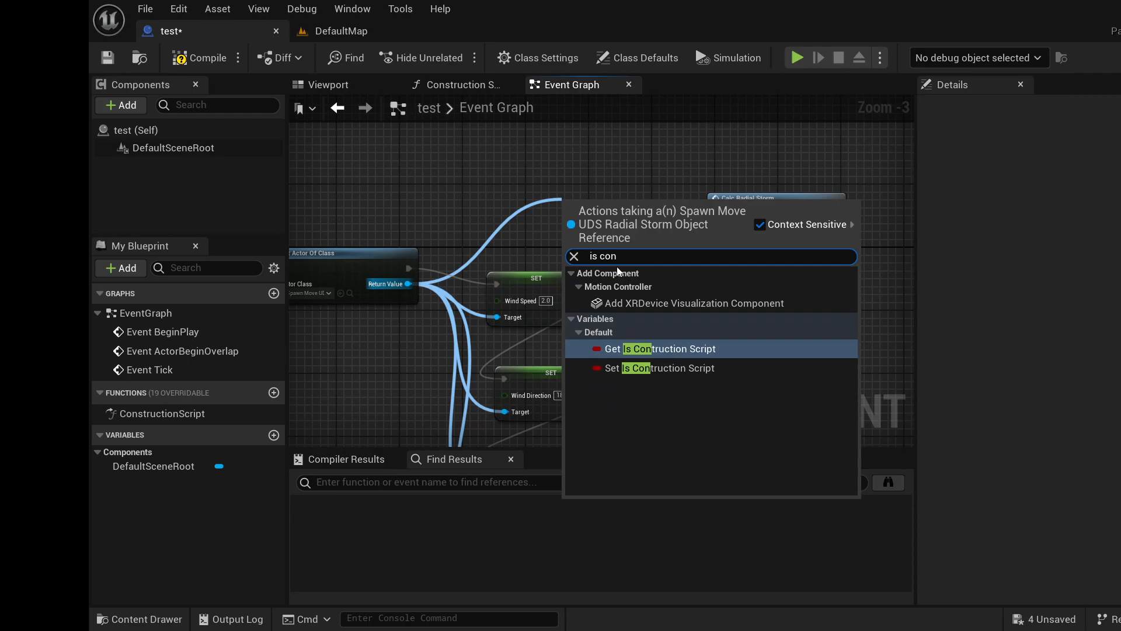
click(695, 368)
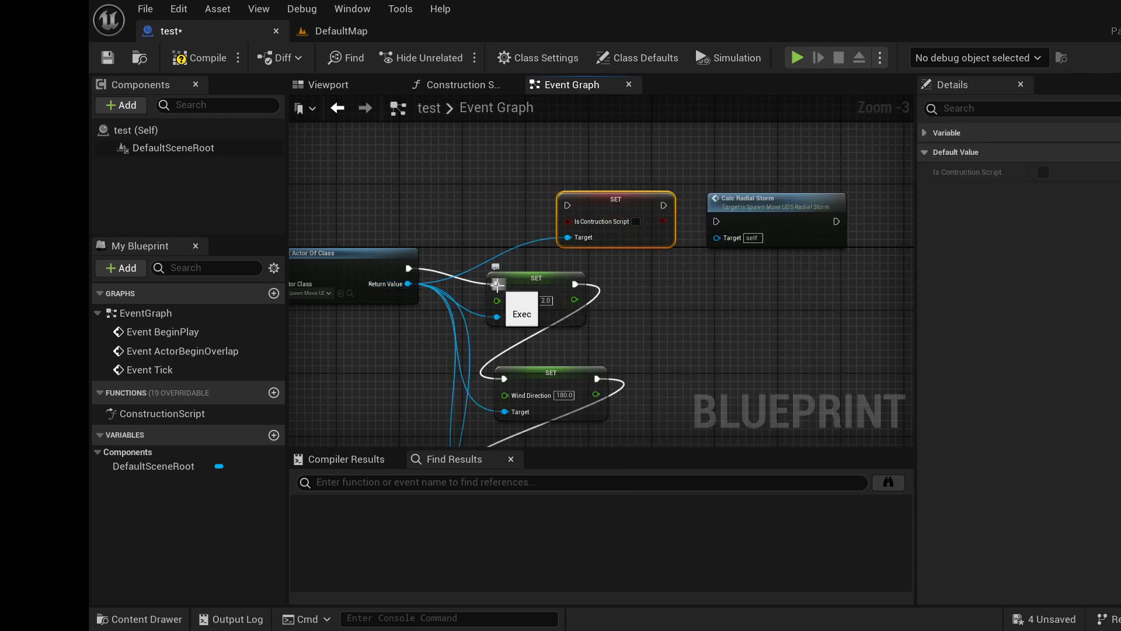
- Try to route execution through Set Is Contruction Script before the Wind Speed Set node, and break the wire to Wind Speed again
ctrl+drag(496, 284, 567, 204)
drag(663, 205, 499, 282)
right_drag(716, 291, 601, 343)
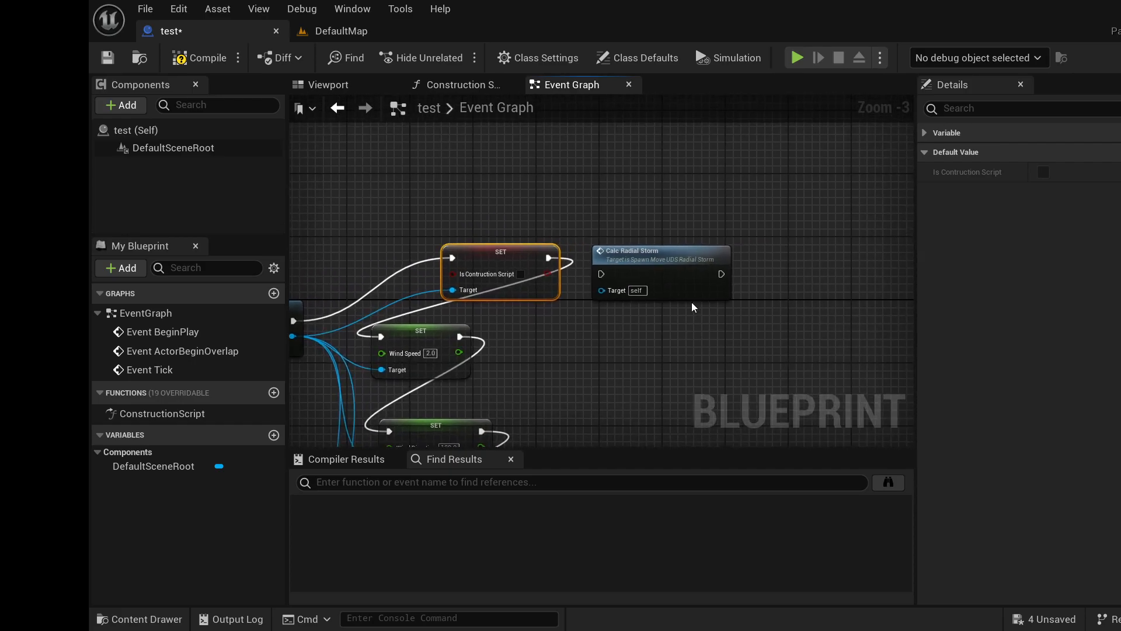
alt+click(438, 305)
- Move the Set Is Contruction Script node below the Spawn Transform Set node
right_drag(525, 308, 634, 219)
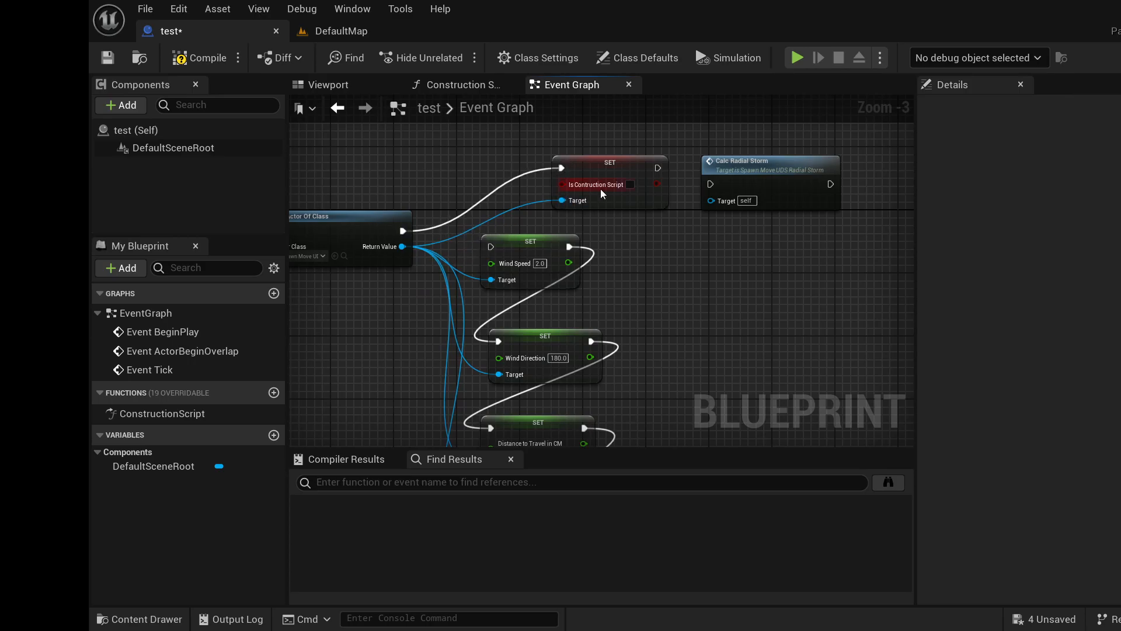
drag(608, 173, 565, 303)
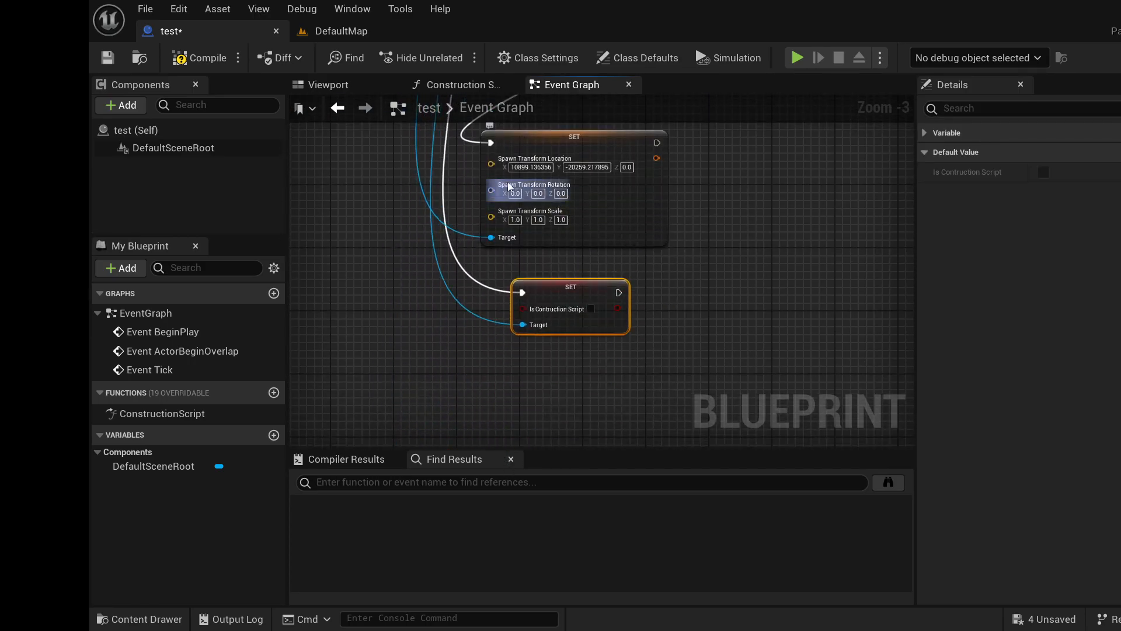
- Try to reroute execution between Distance to Travel in CM, Is Contruction Script and Spawn Transform, and break the misplaced wires
ctrl+drag(492, 143, 527, 292)
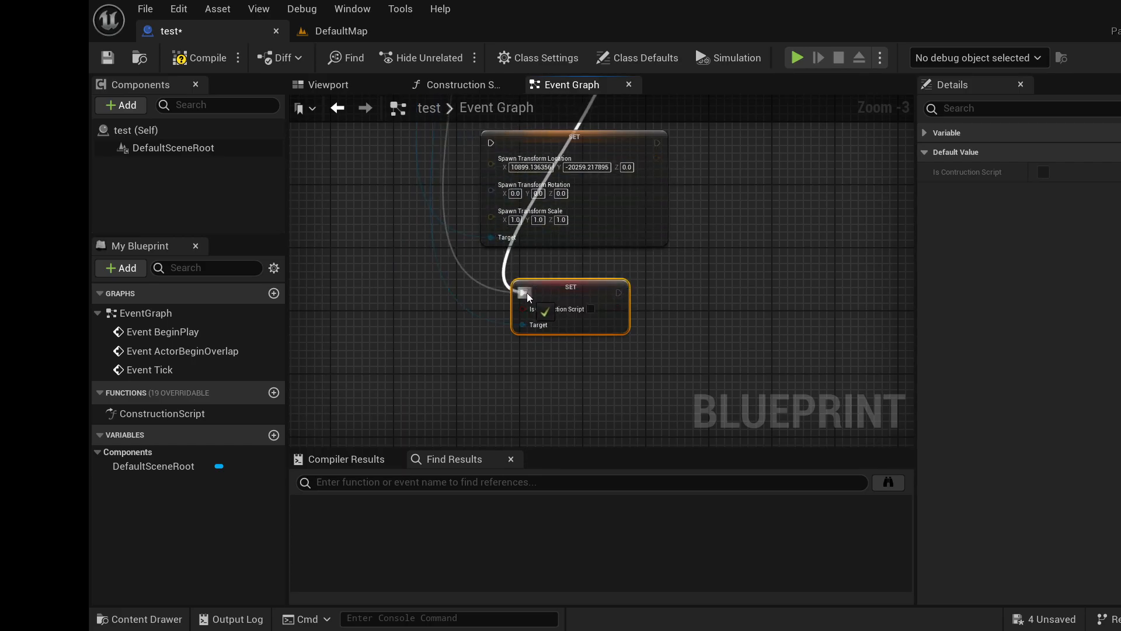
click(488, 285)
alt+click(489, 288)
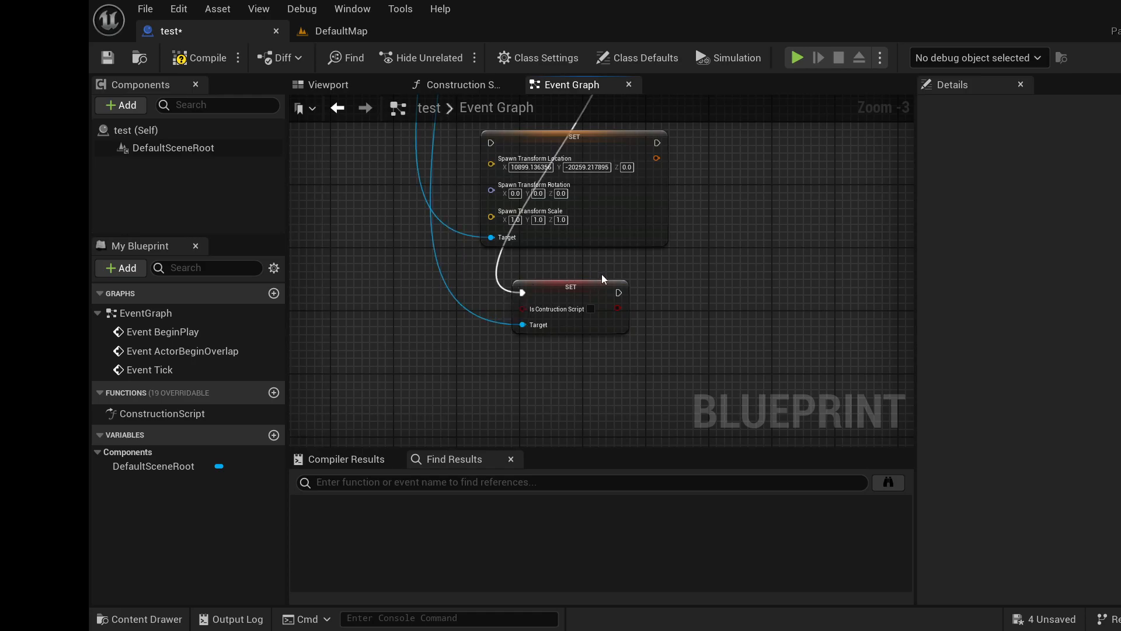
drag(618, 292, 491, 143)
right_drag(650, 145, 664, 321)
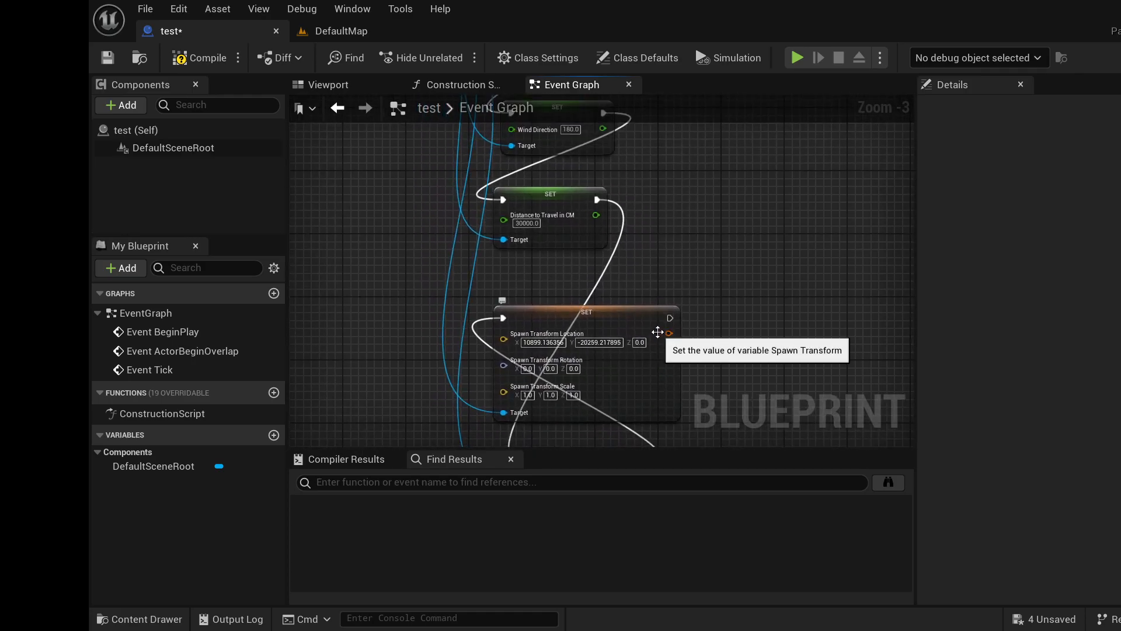
drag(670, 317, 503, 200)
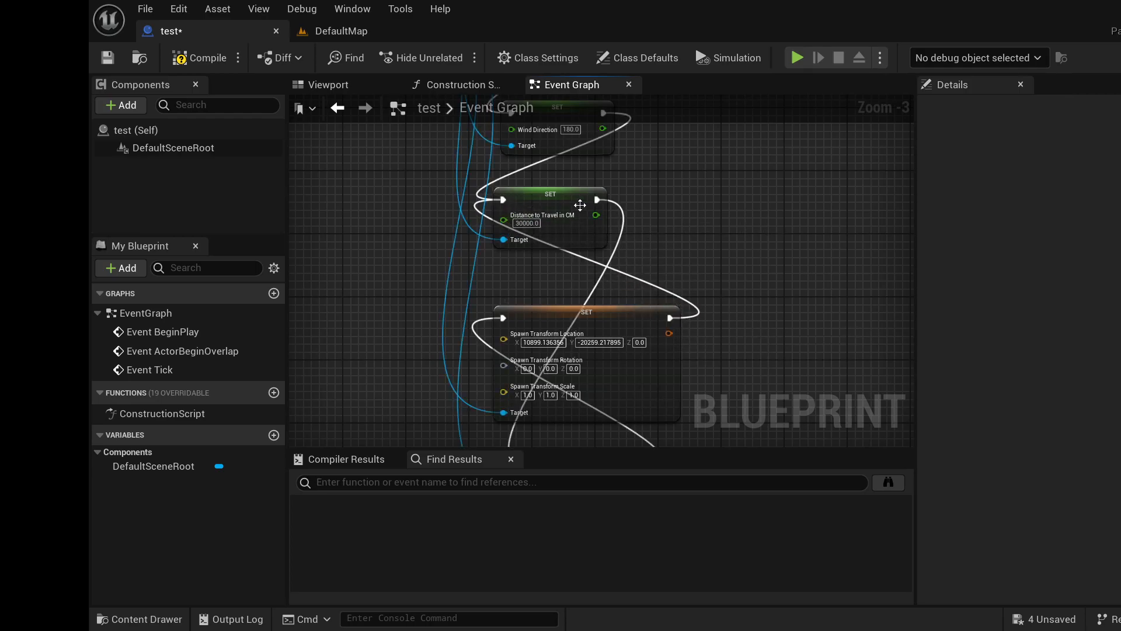
alt+click(620, 236)
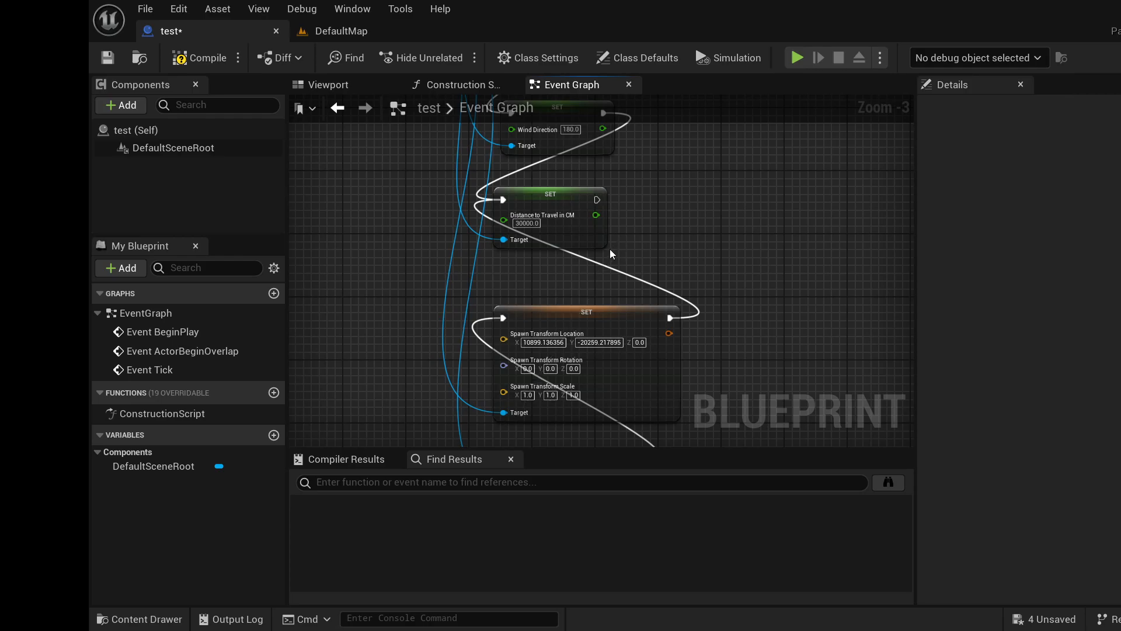
alt+click(604, 264)
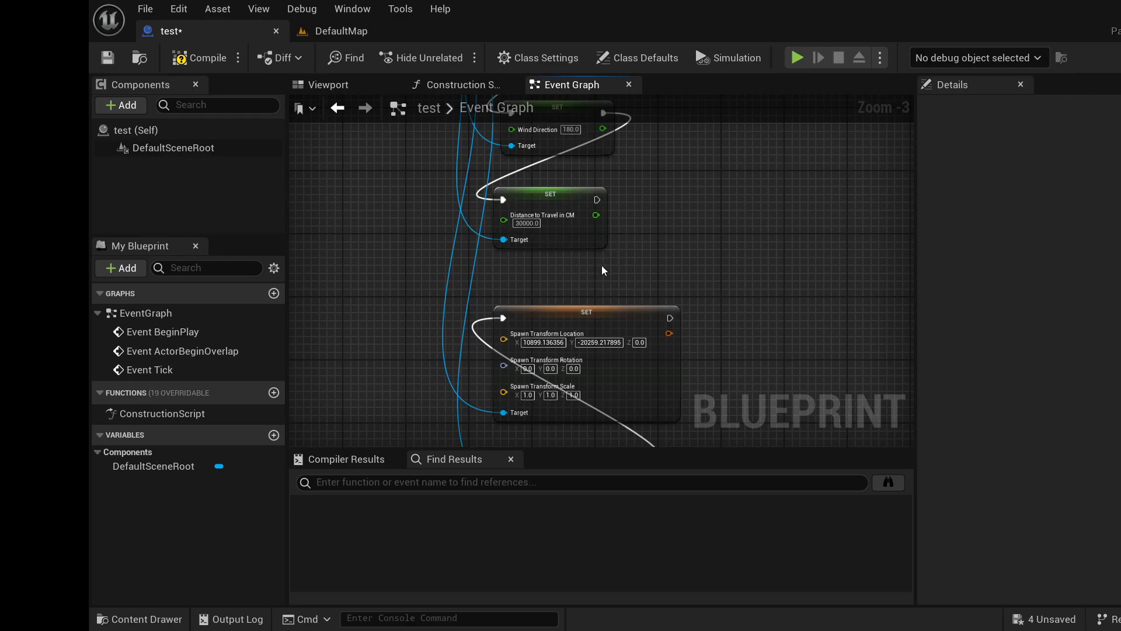
alt+click(632, 429)
- Reconnect Get Actor Of Class's execution output to the Wind Speed Set node
right_drag(654, 236, 686, 377)
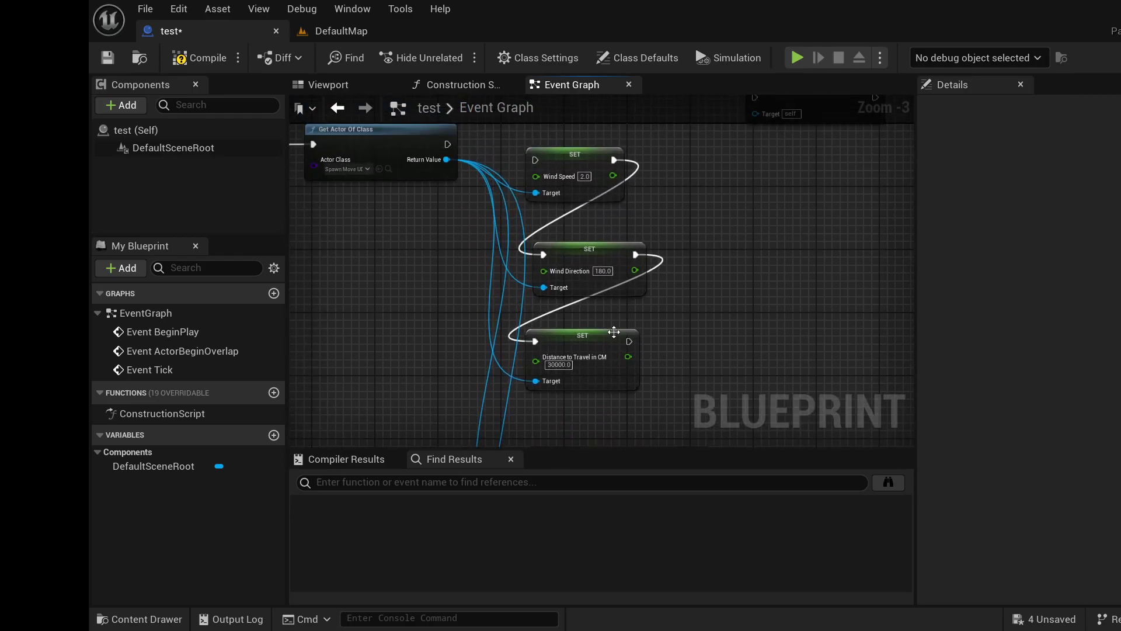
right_drag(517, 258, 543, 330)
drag(470, 221, 576, 240)
drag(479, 211, 559, 236)
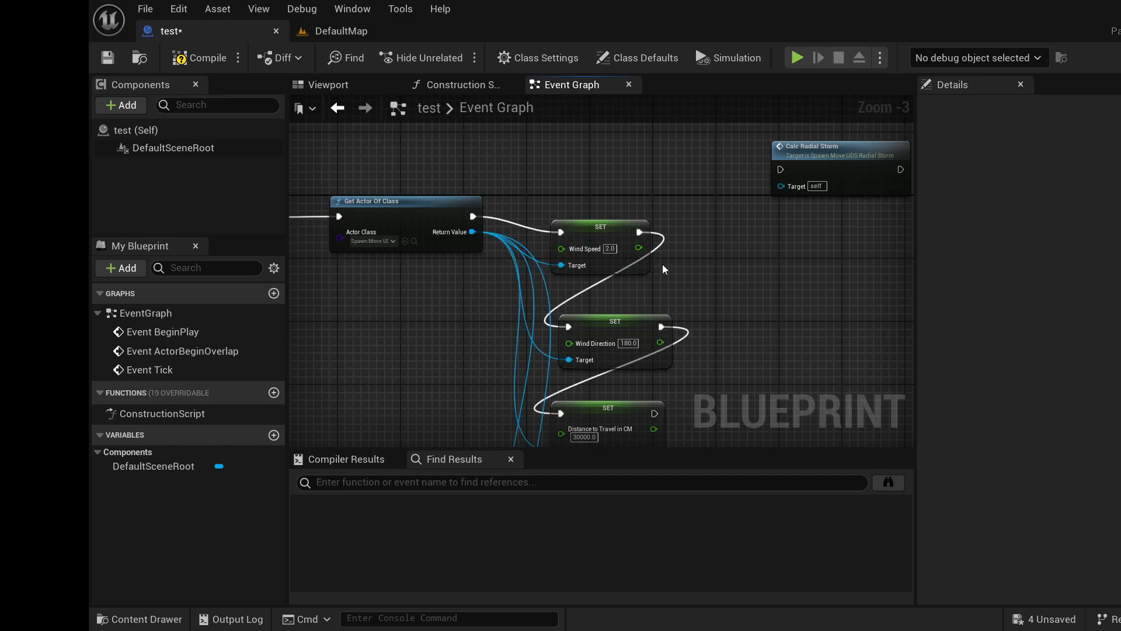
- Connect execution from Distance to Travel in CM to Spawn Transform, and from Spawn Transform to Set Is Contruction Script
scroll(662, 256, down, 6)
scroll(658, 370, up, 5)
right_drag(730, 209, 695, 286)
drag(636, 260, 563, 348)
right_drag(717, 348, 694, 182)
drag(692, 190, 593, 300)
- Move Calc Radial Storm lower beside the Set nodes and connect Set Is Contruction Script's execution output to it
right_drag(683, 296, 629, 350)
right_drag(681, 265, 645, 444)
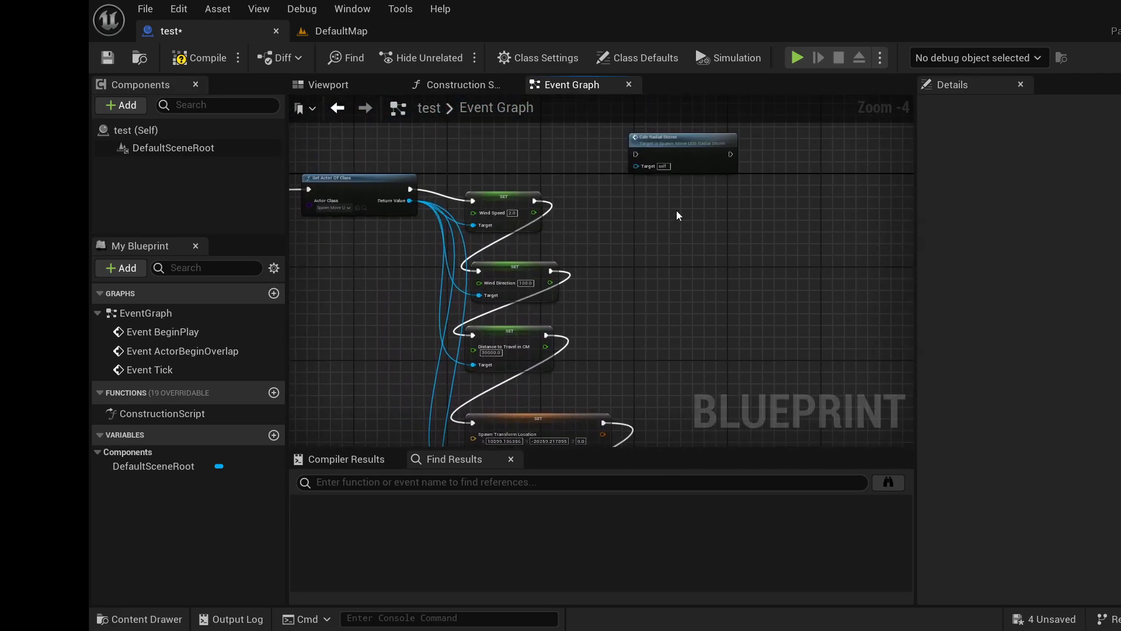
drag(709, 136, 703, 217)
right_drag(732, 265, 747, 168)
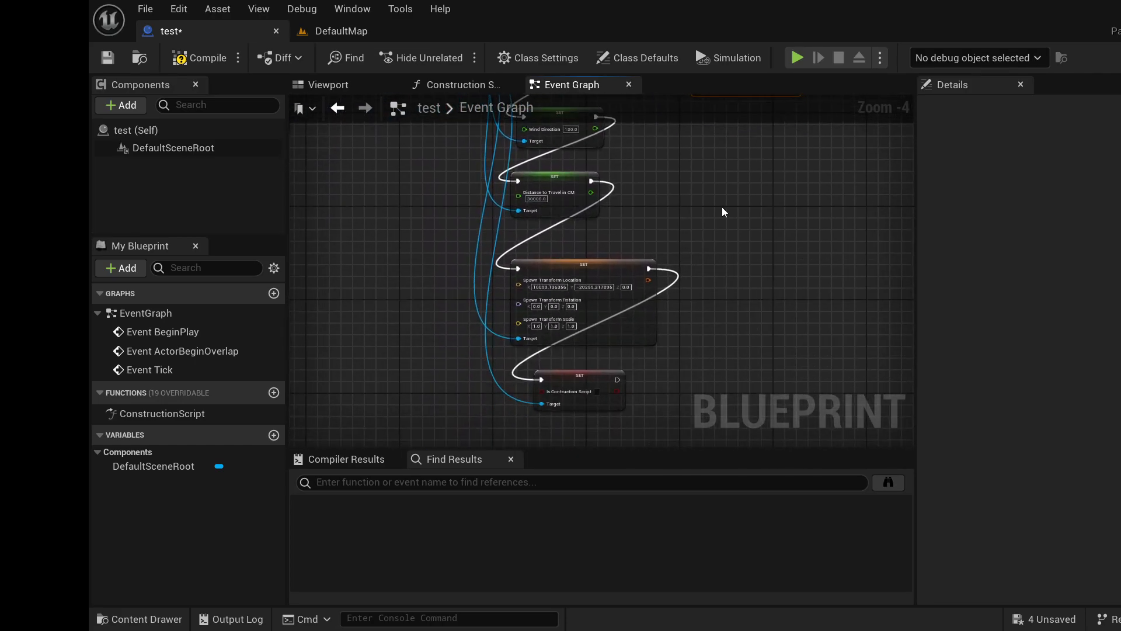
drag(622, 381, 705, 299)
- Review the execution chain from Event BeginPlay through the Set nodes to Calc Radial Storm
right_drag(650, 218, 874, 184)
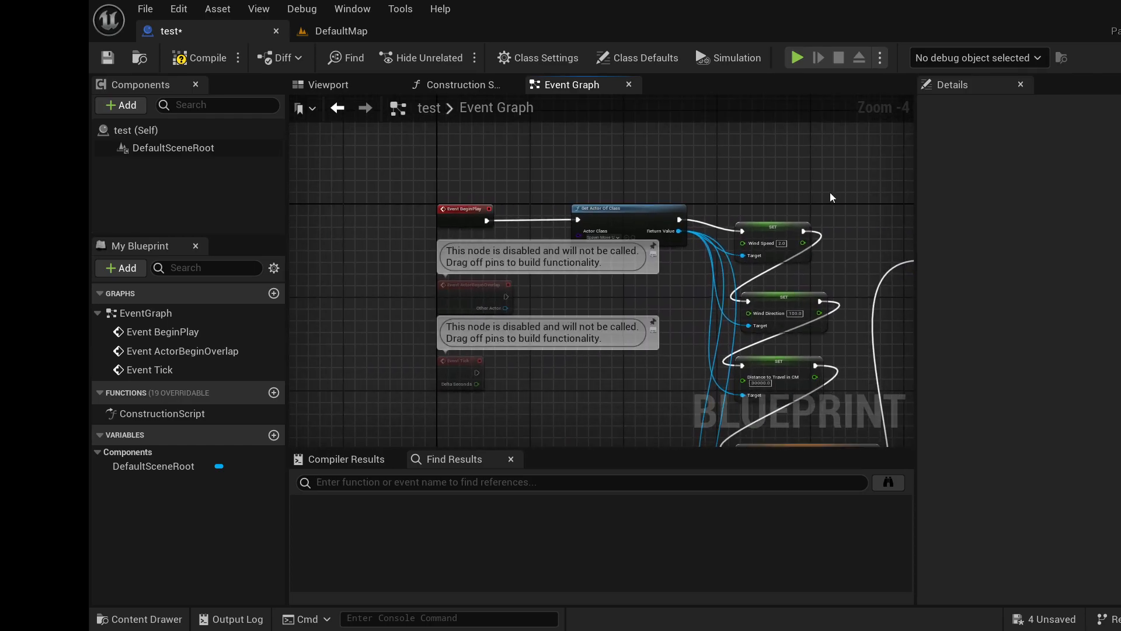
scroll(829, 193, up, 2)
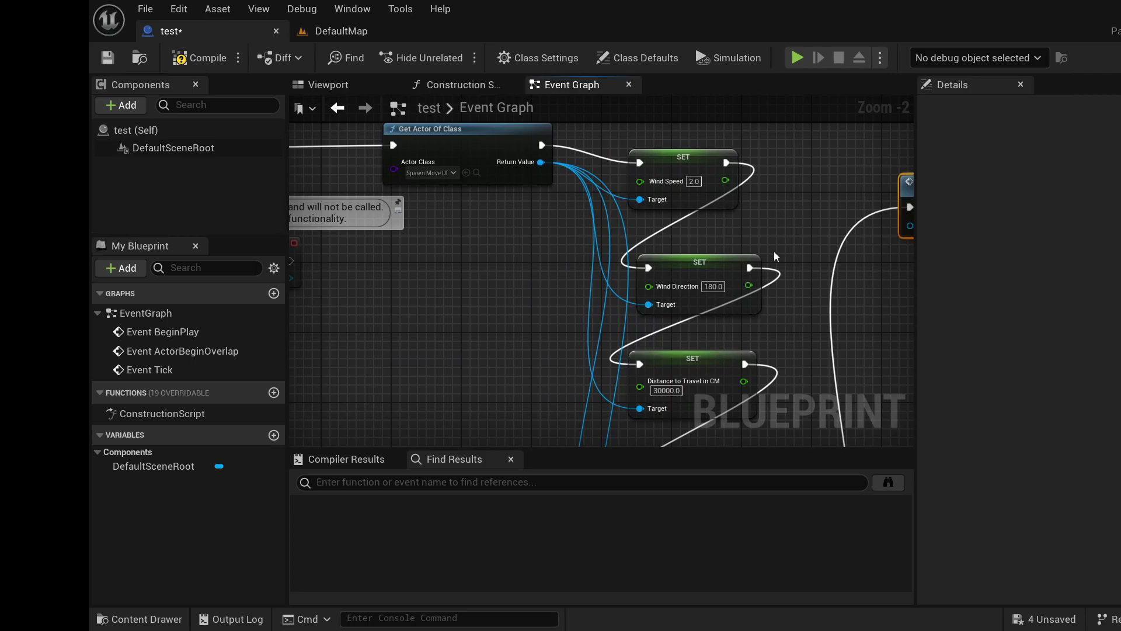
right_drag(775, 251, 762, 147)
right_drag(768, 255, 770, 120)
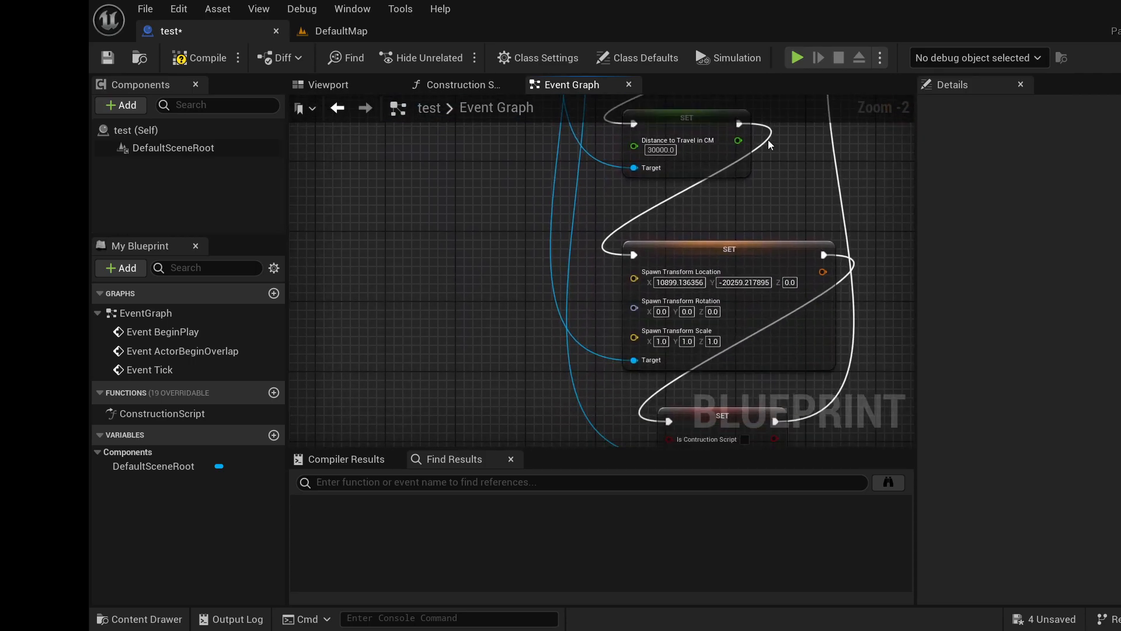
mouse_move(752, 177)
right_down()
mouse_move(749, 29)
mouse_move(732, 175)
right_up()
right_drag(748, 317, 717, 339)
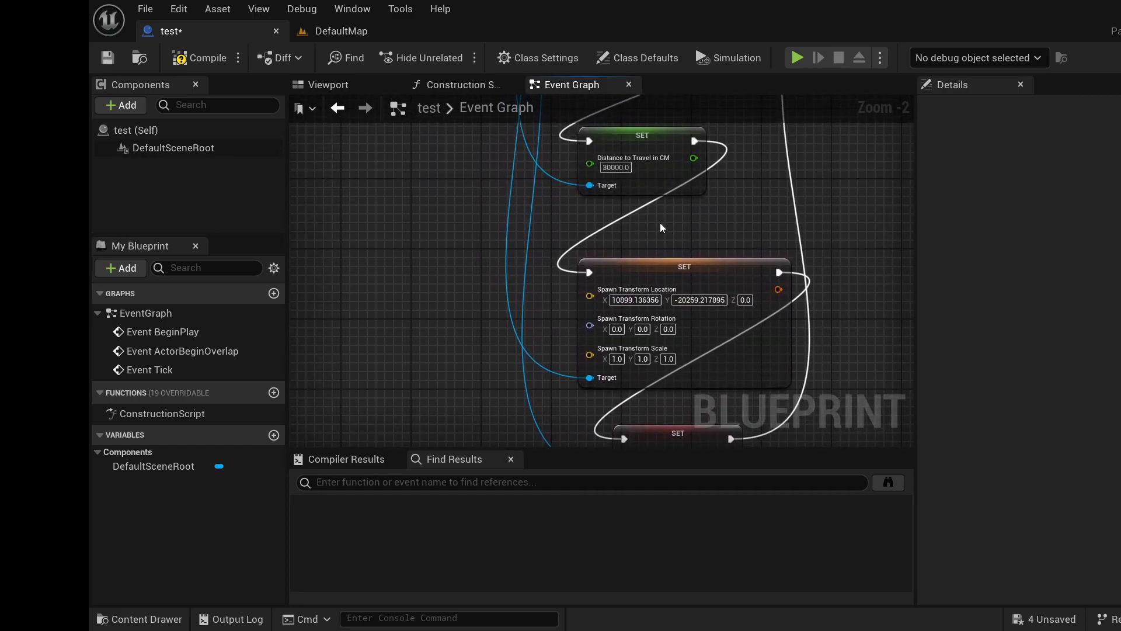
- Examine the wind, direction, distance and spawn settings of the Spawn_Move_UDS_Radial_Storm actor in DefaultMap
click(344, 39)
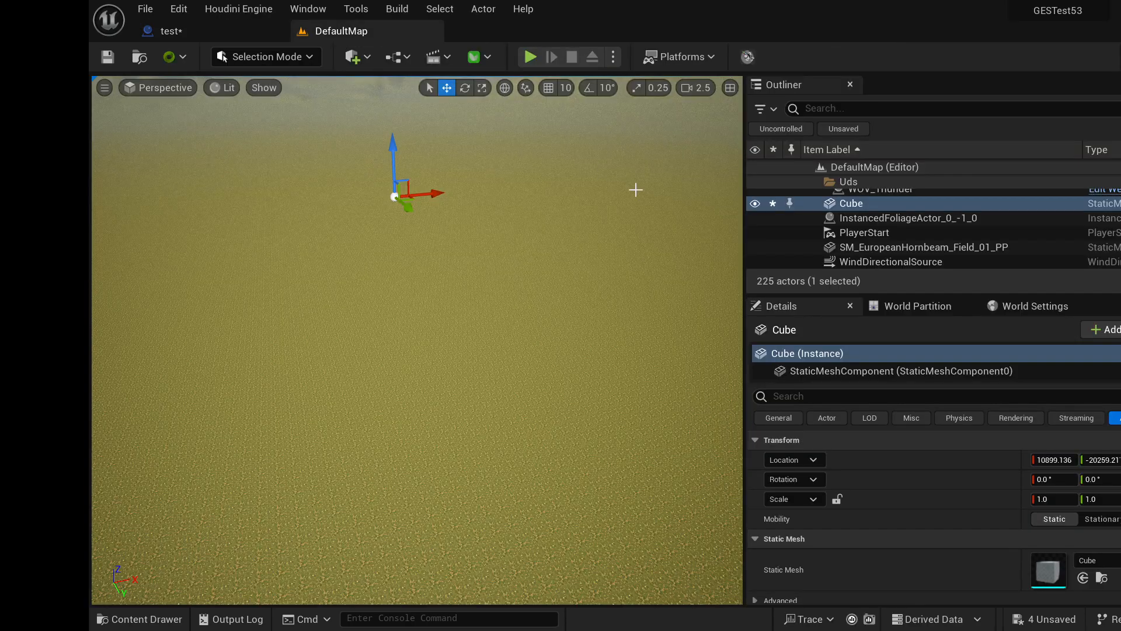
click(205, 30)
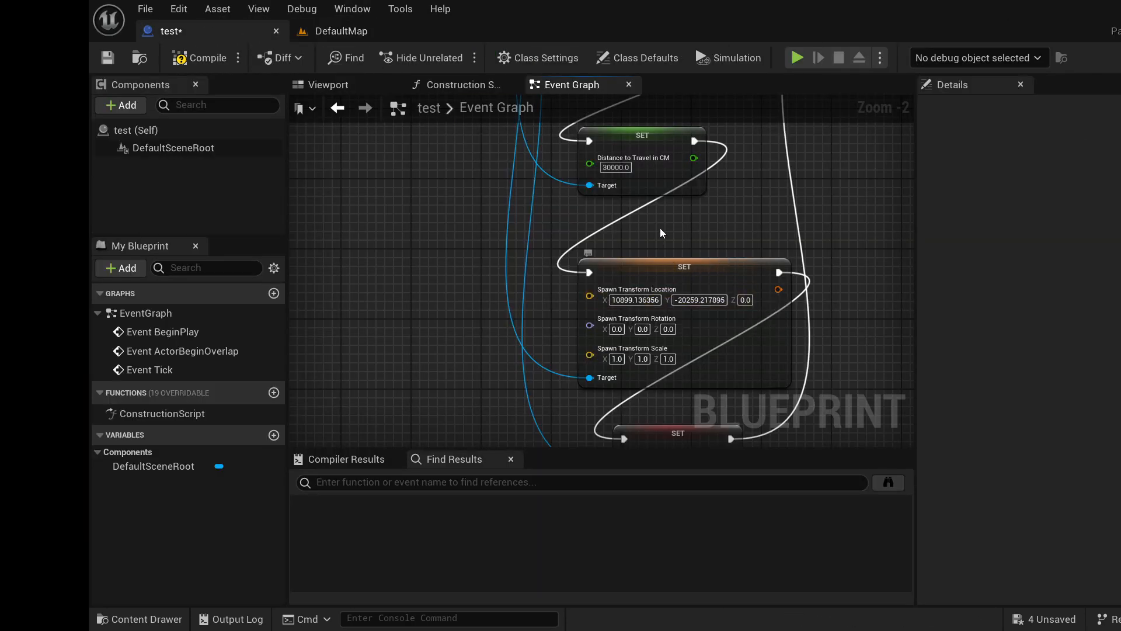
click(368, 34)
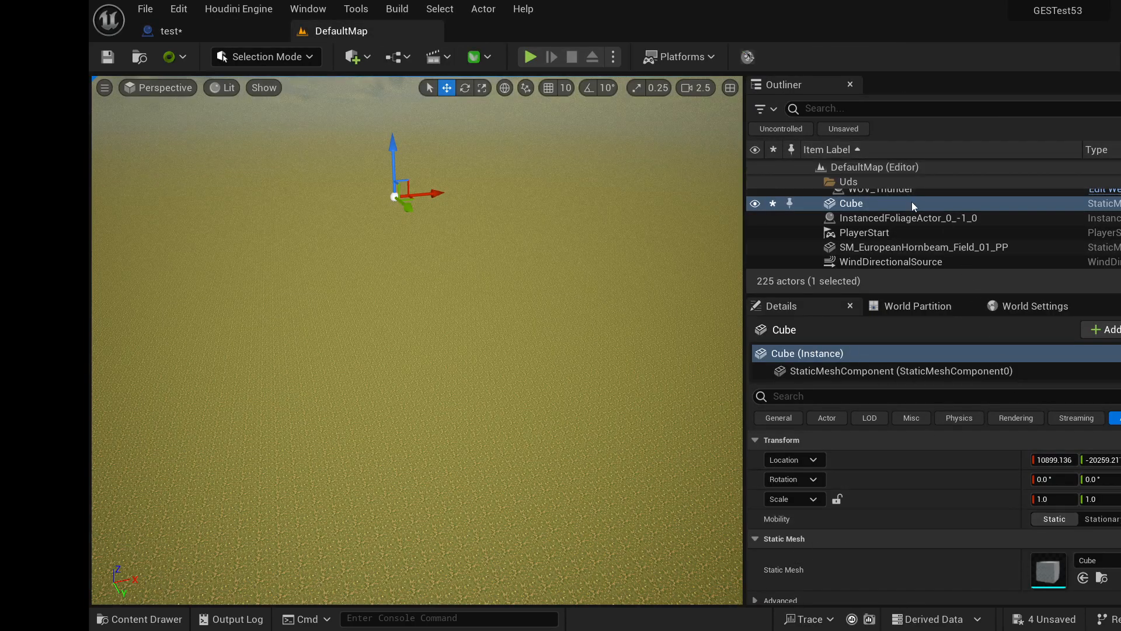
scroll(913, 222, up, 3)
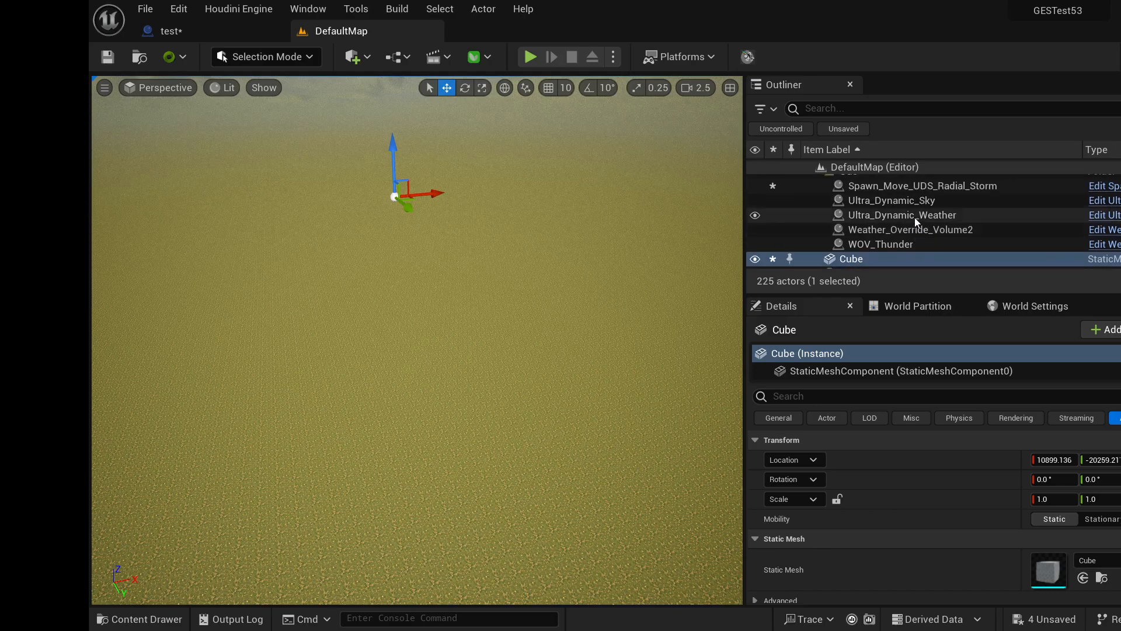
click(922, 200)
click(922, 186)
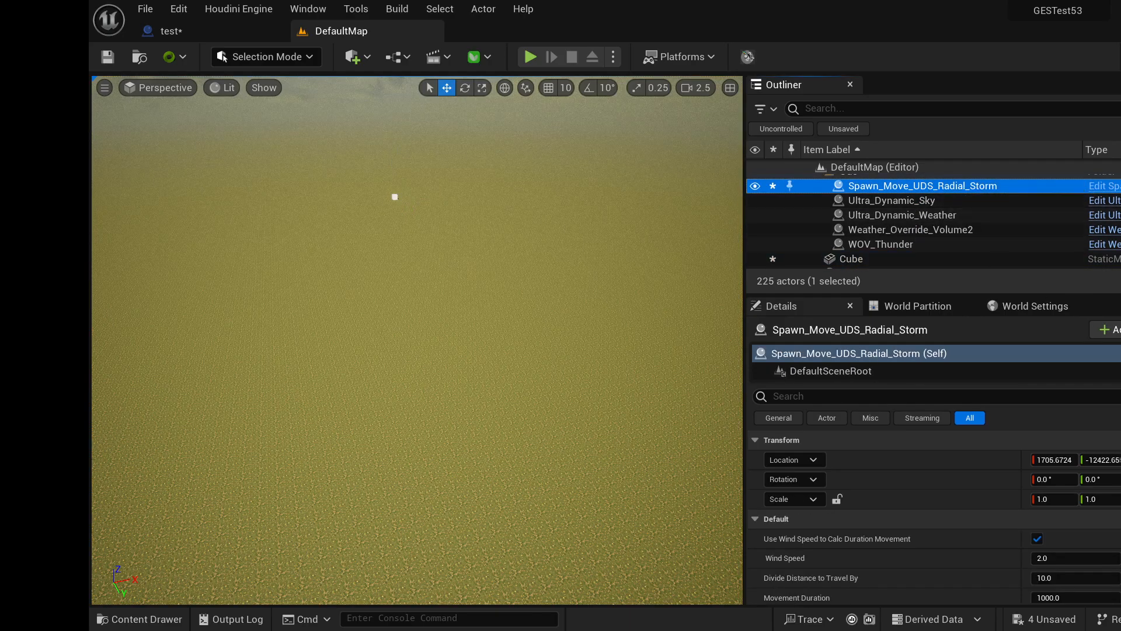
scroll(875, 514, down, 2)
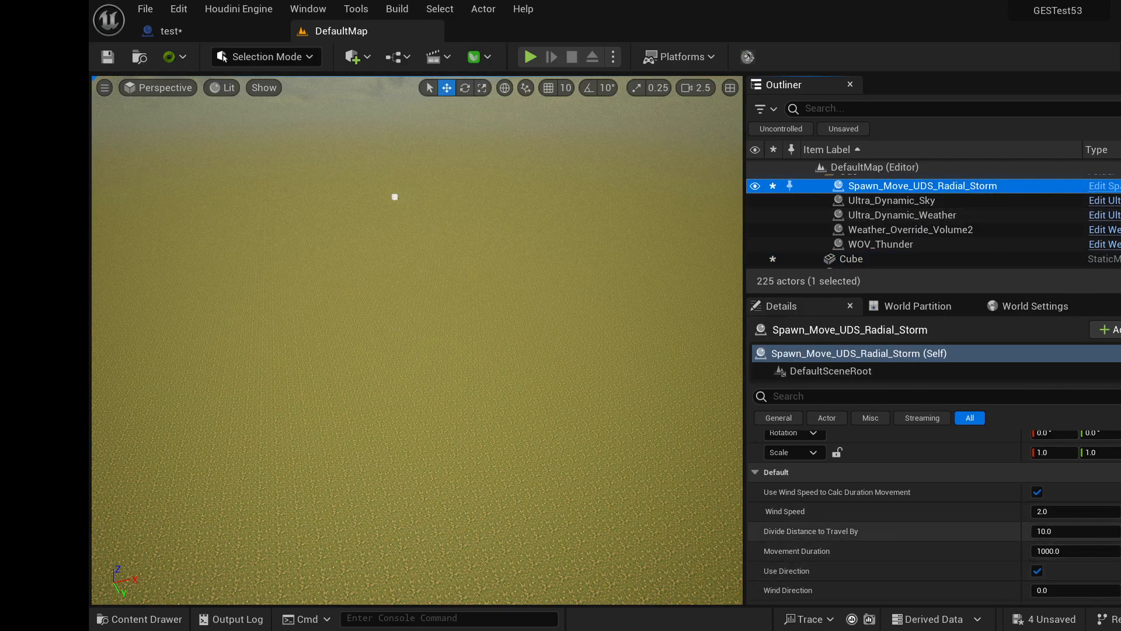
scroll(876, 514, down, 4)
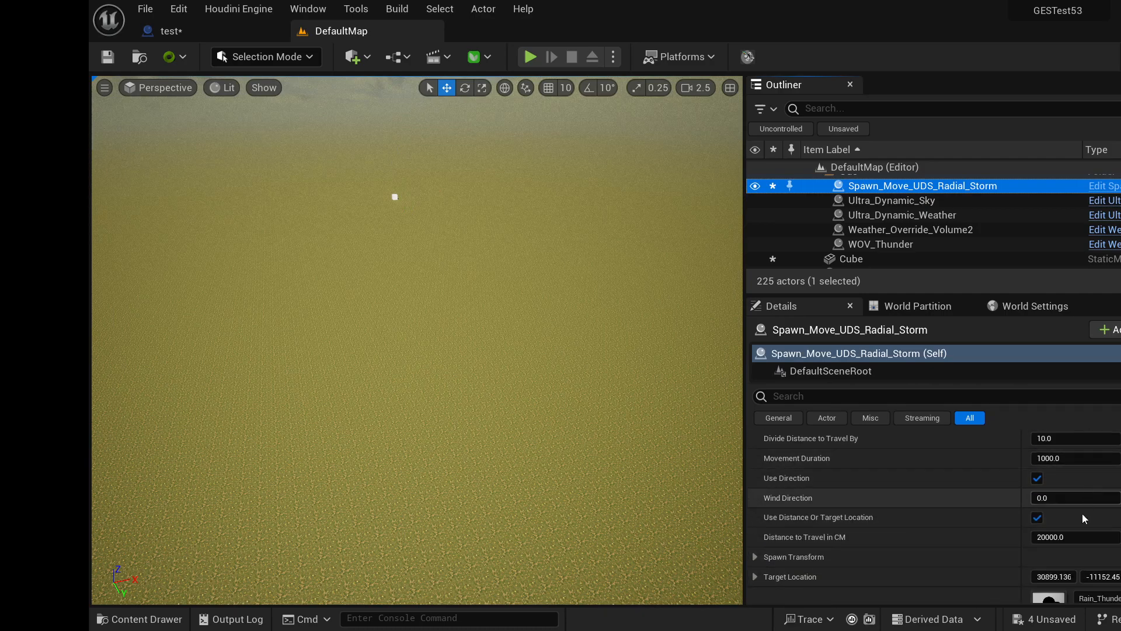
scroll(957, 510, up, 3)
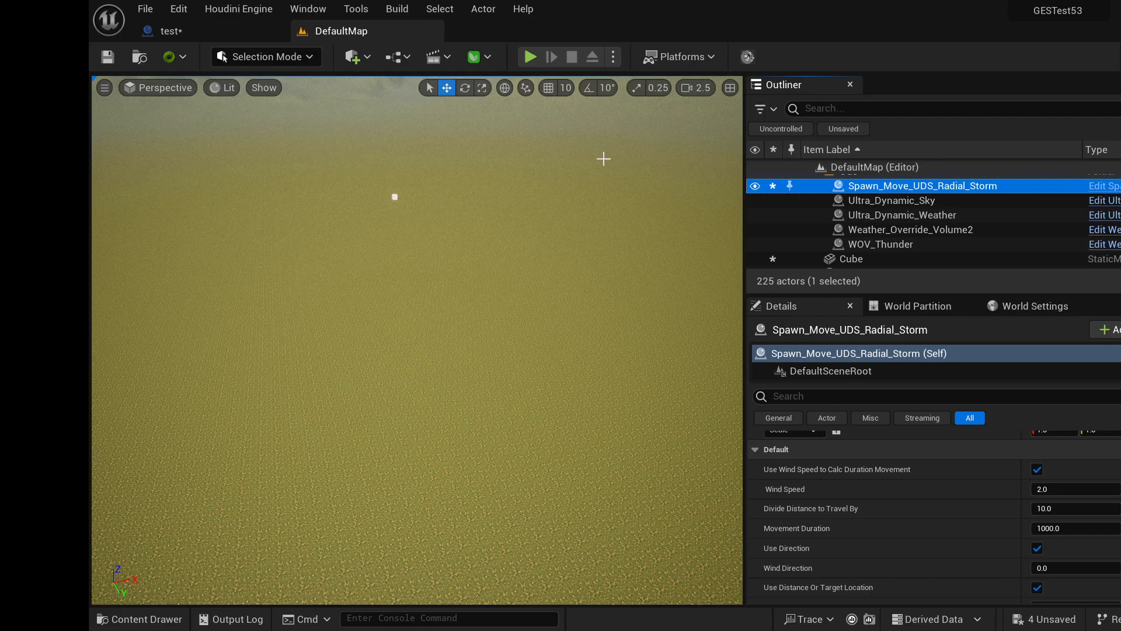
- Compile the test Blueprint and jump to the node flagged by the compiler
click(209, 30)
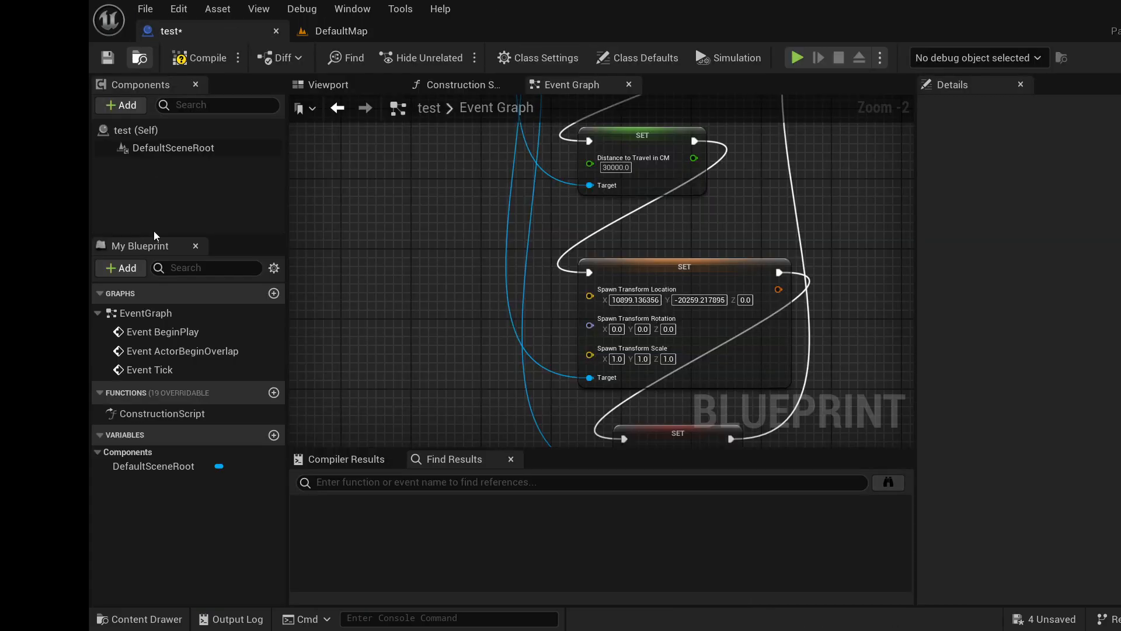
click(190, 63)
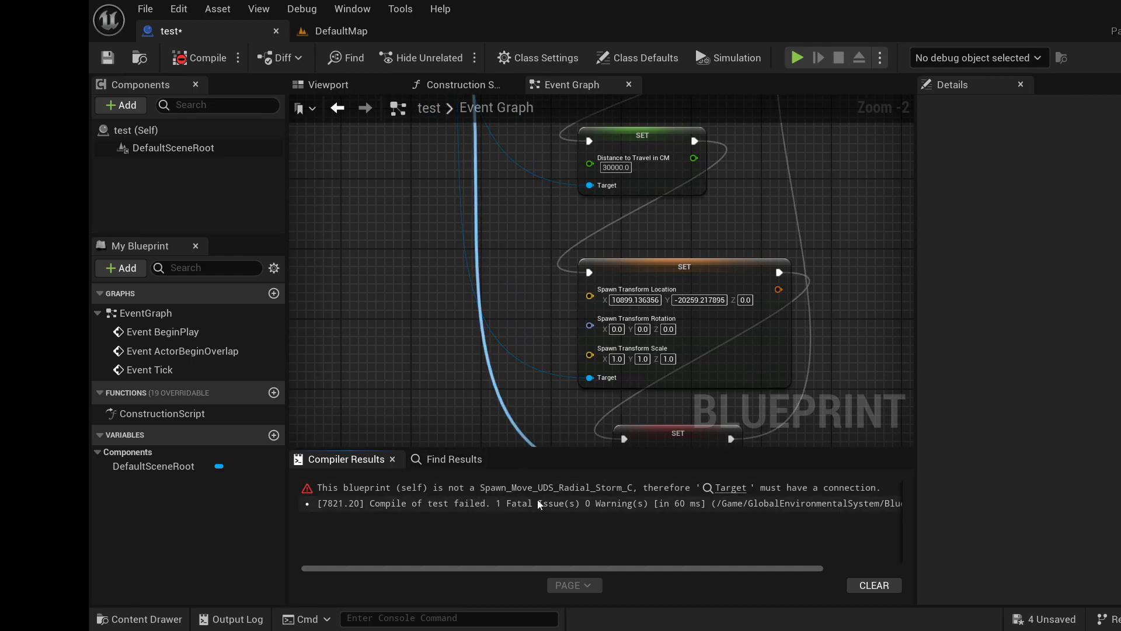
click(727, 488)
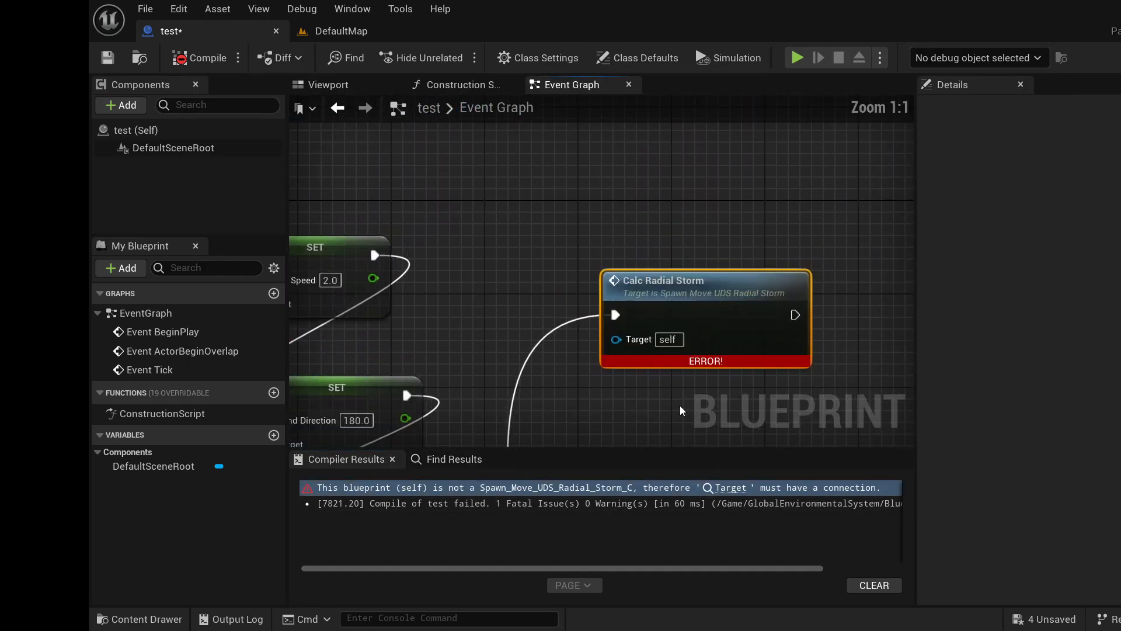
- Connect Get Actor Of Class's Return Value to Calc Radial Storm's Target, and compile and save the test Blueprint
right_drag(813, 381, 867, 345)
scroll(682, 292, down, 1)
right_click(682, 292)
scroll(446, 241, down, 1)
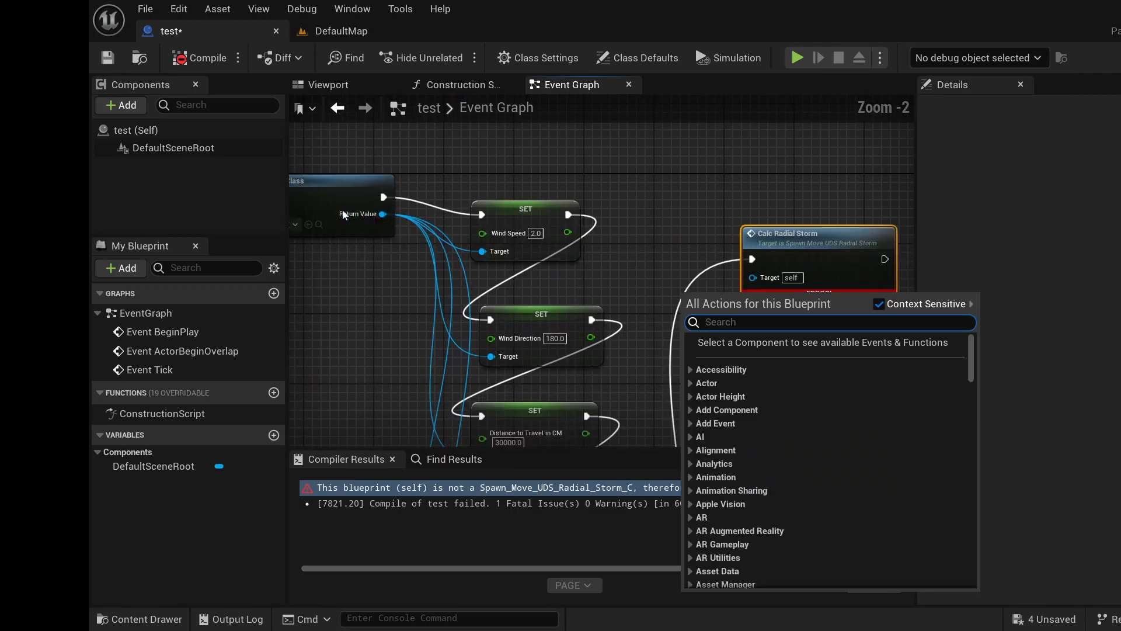
click(465, 164)
drag(382, 214, 752, 276)
click(180, 66)
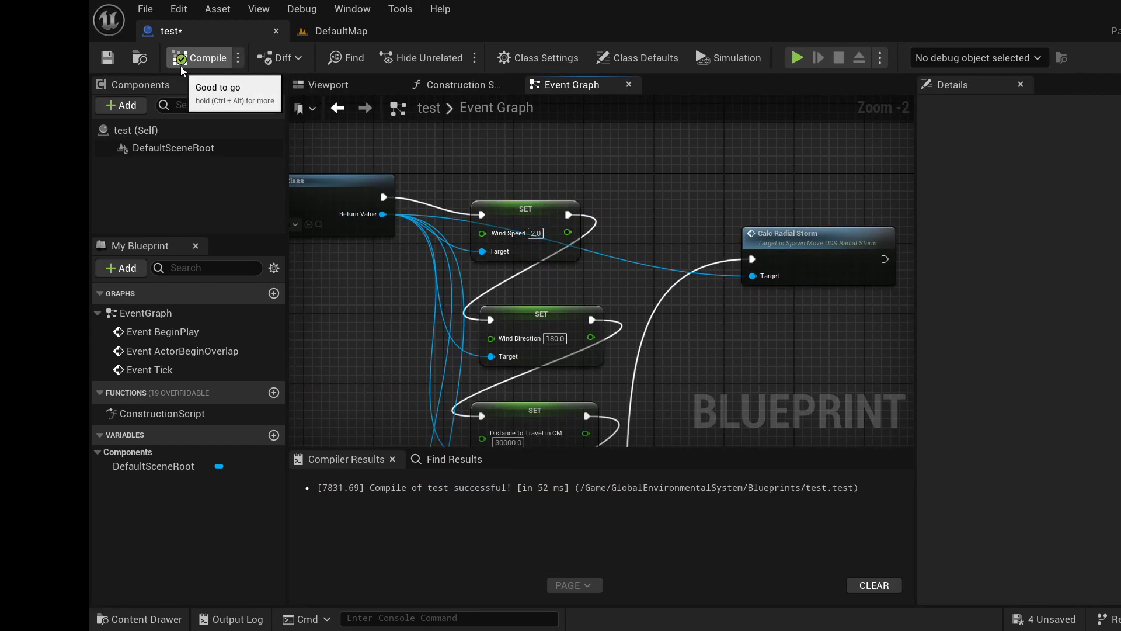
click(98, 61)
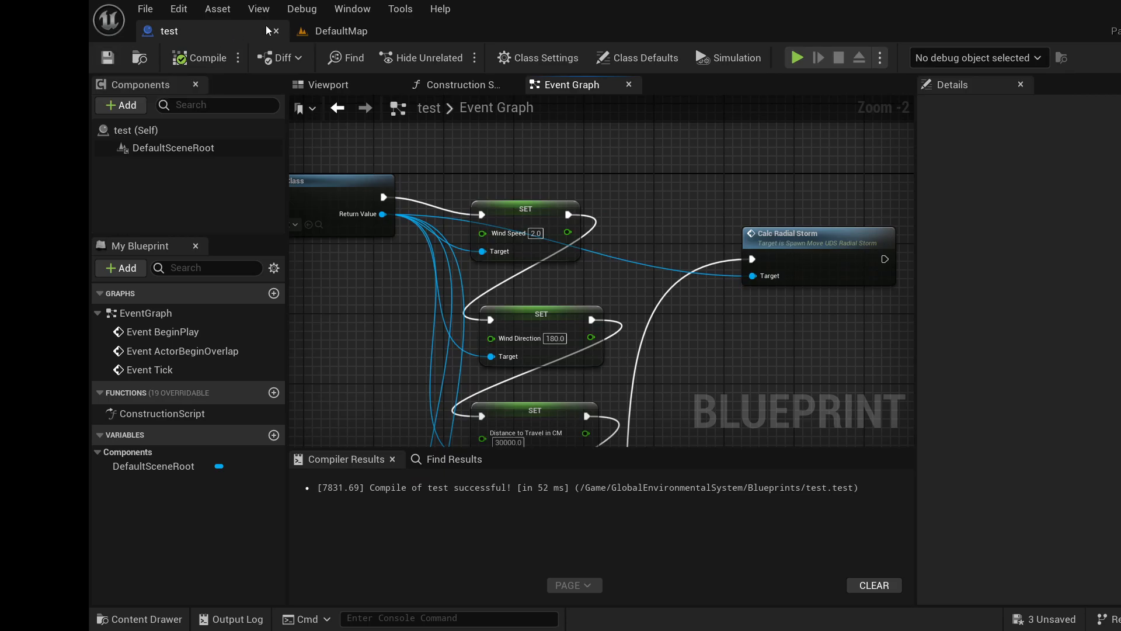
- Place the test Blueprint from the GlobalEnvironmentalSystem Blueprints folder into the DefaultMap level
click(355, 36)
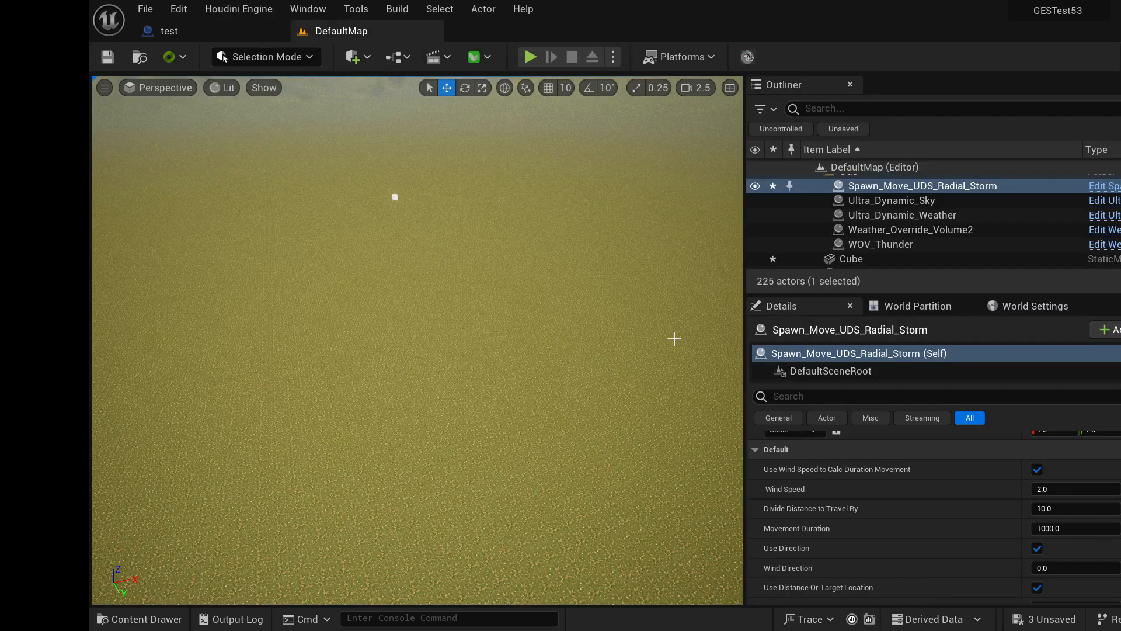
click(139, 619)
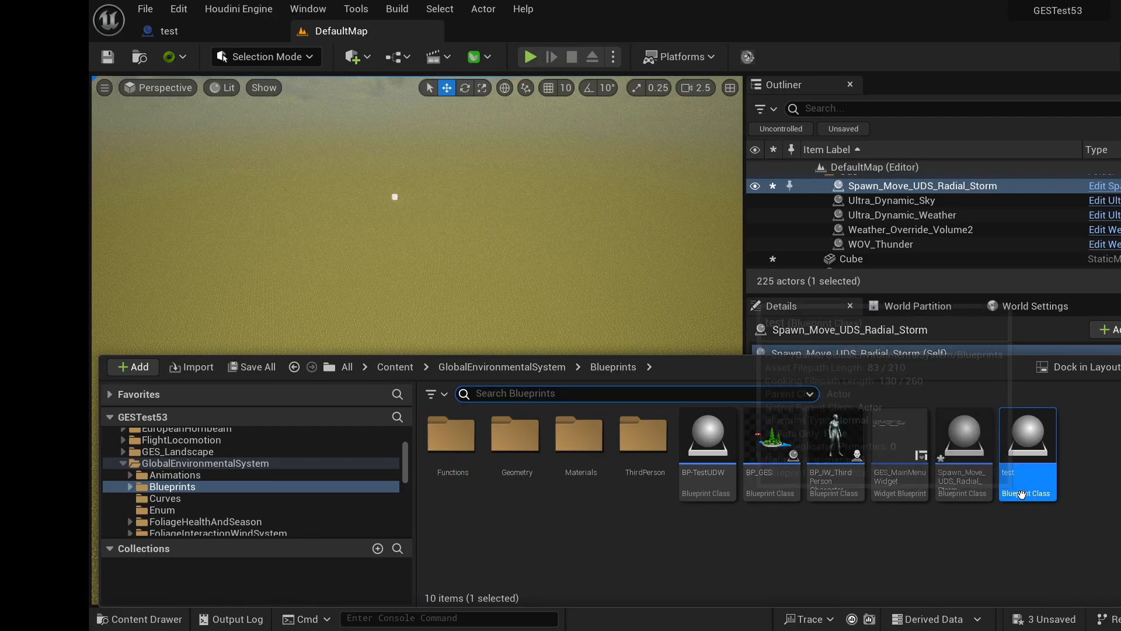
drag(1020, 495, 575, 345)
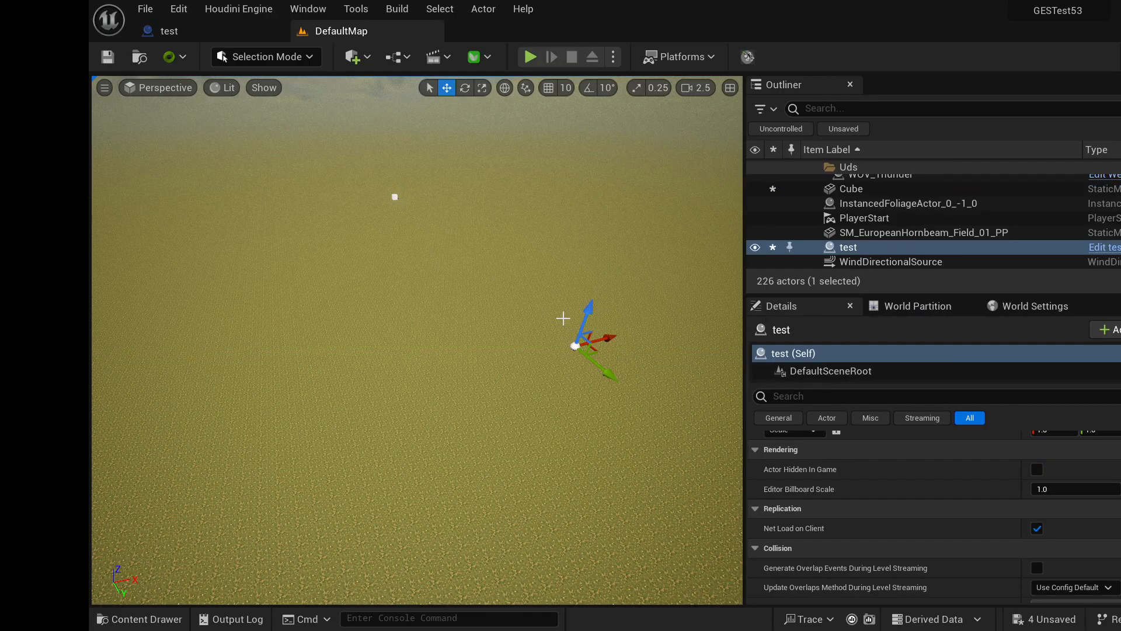
- Examine how Event BeginPlay in the test Blueprint's graph drives the wind, distance and transform Set nodes and Calc Radial Storm
click(207, 33)
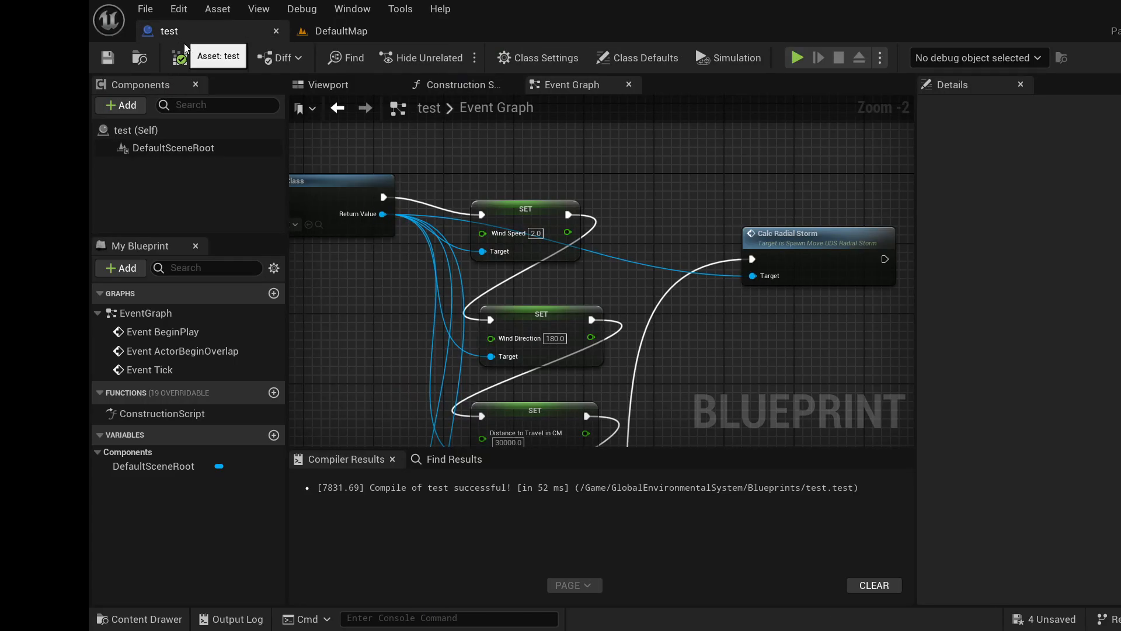
double_click(146, 332)
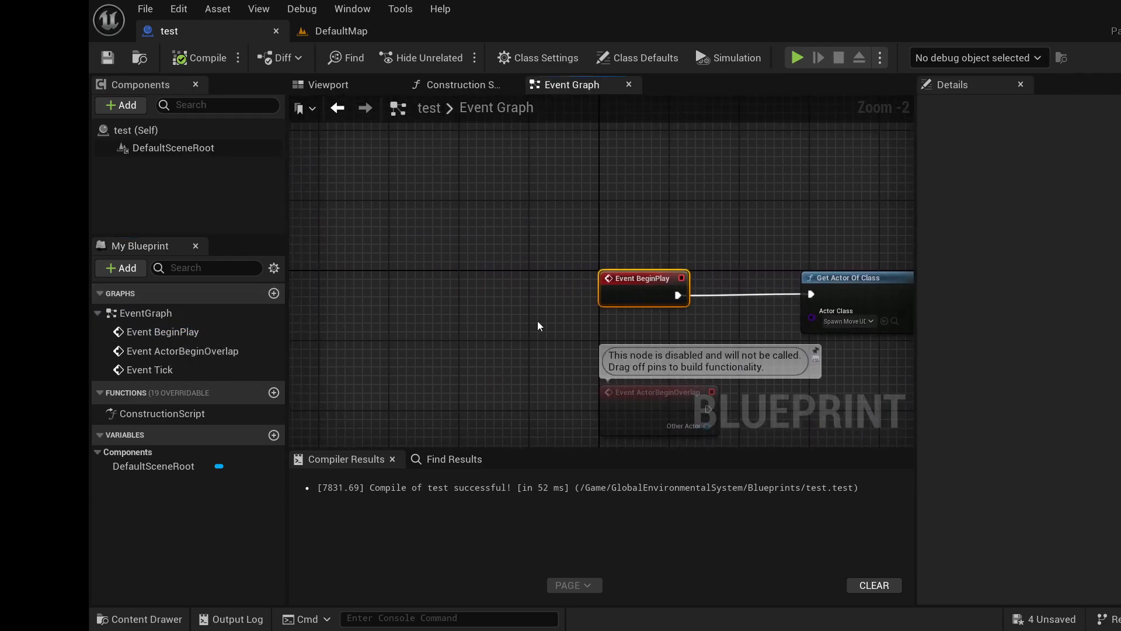
right_drag(393, 203, 264, 188)
right_drag(569, 261, 153, 174)
right_drag(479, 359, 767, 342)
scroll(618, 309, down, 4)
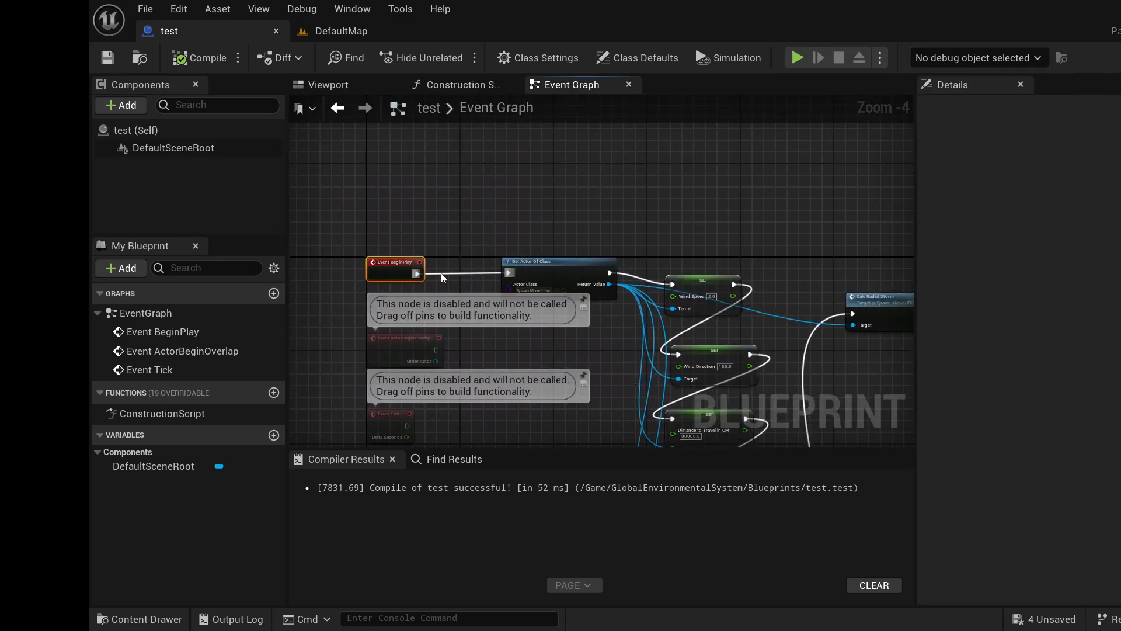
right_drag(554, 331, 546, 301)
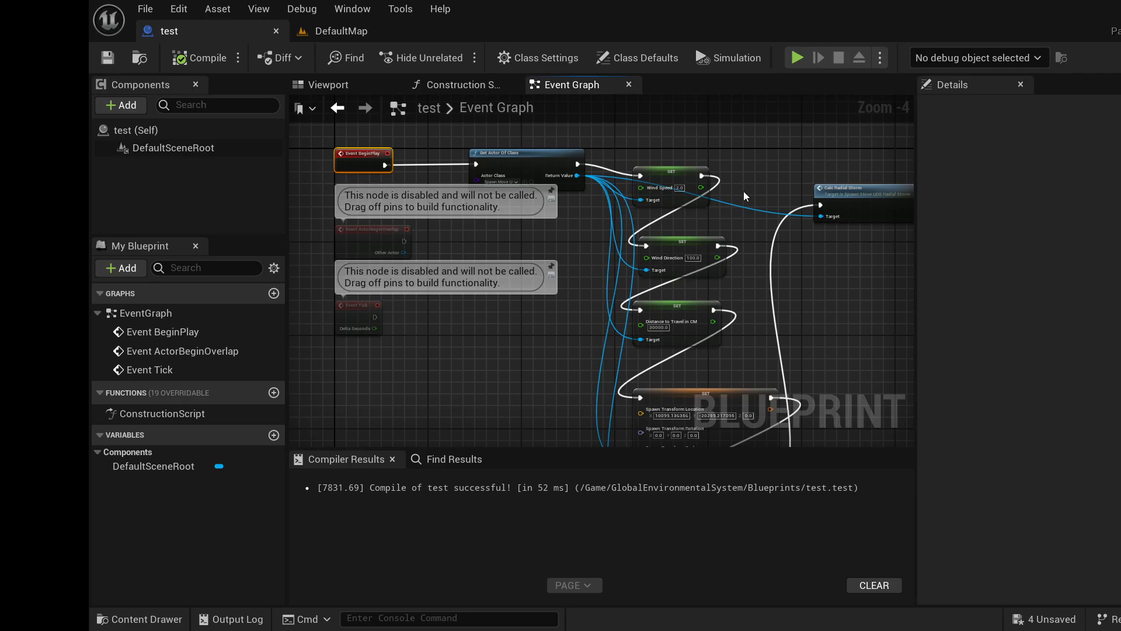
right_drag(743, 191, 716, 163)
right_drag(557, 149, 579, 202)
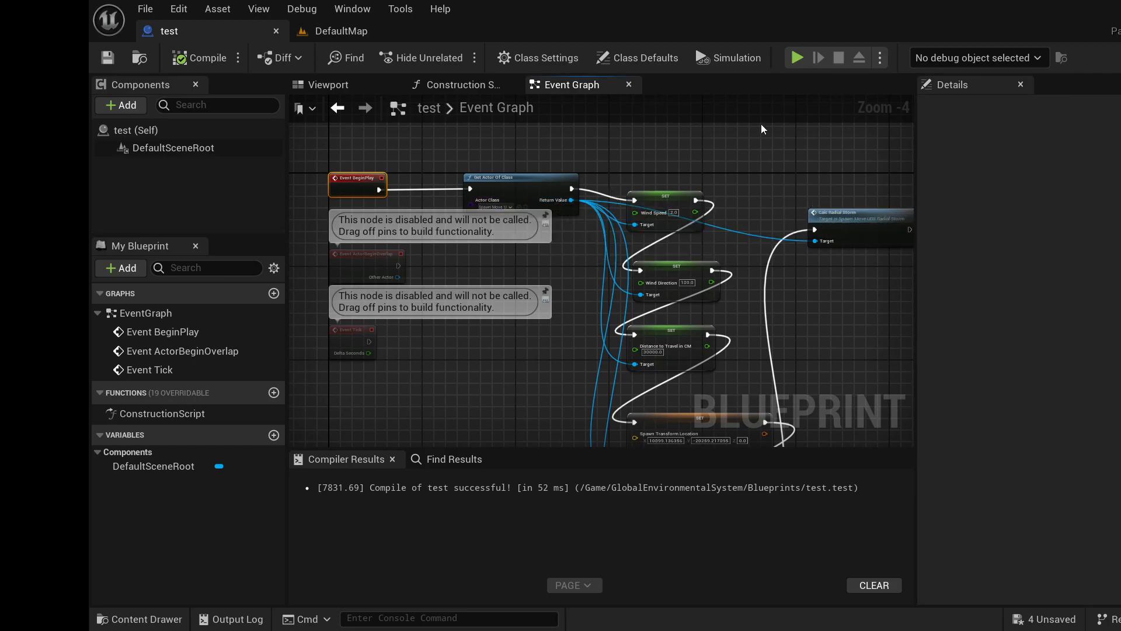
right_drag(767, 150, 787, 120)
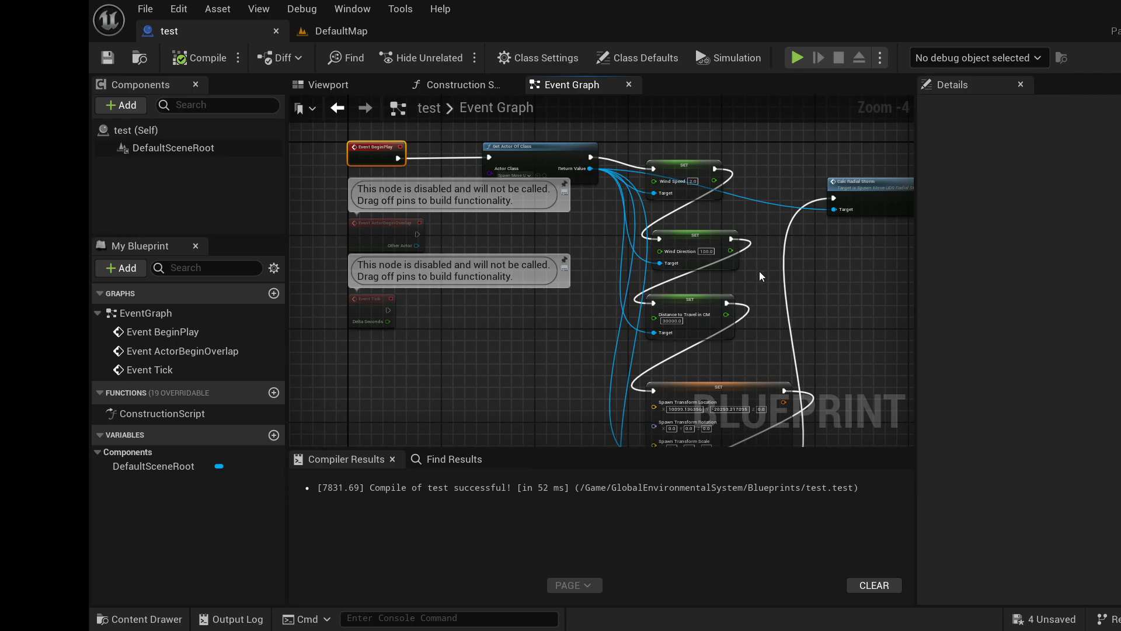
mouse_move(582, 257)
right_down()
mouse_move(587, 248)
mouse_move(602, 257)
mouse_move(602, 243)
mouse_move(586, 256)
right_up()
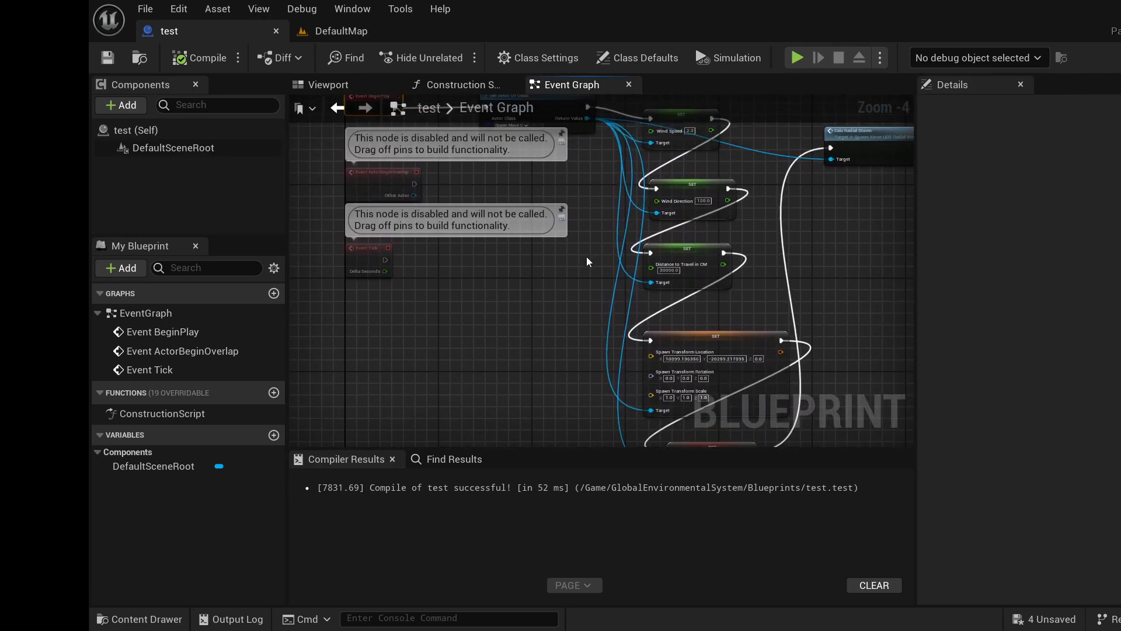
right_drag(587, 270, 594, 371)
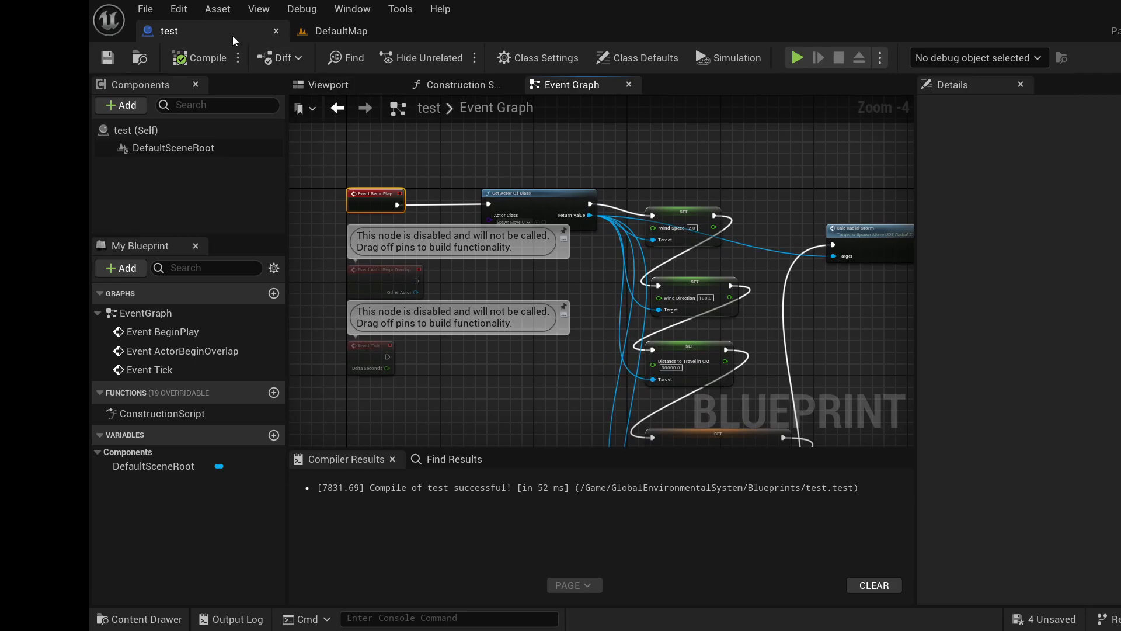
right_drag(512, 203, 484, 139)
scroll(607, 243, up, 2)
right_drag(615, 243, 595, 278)
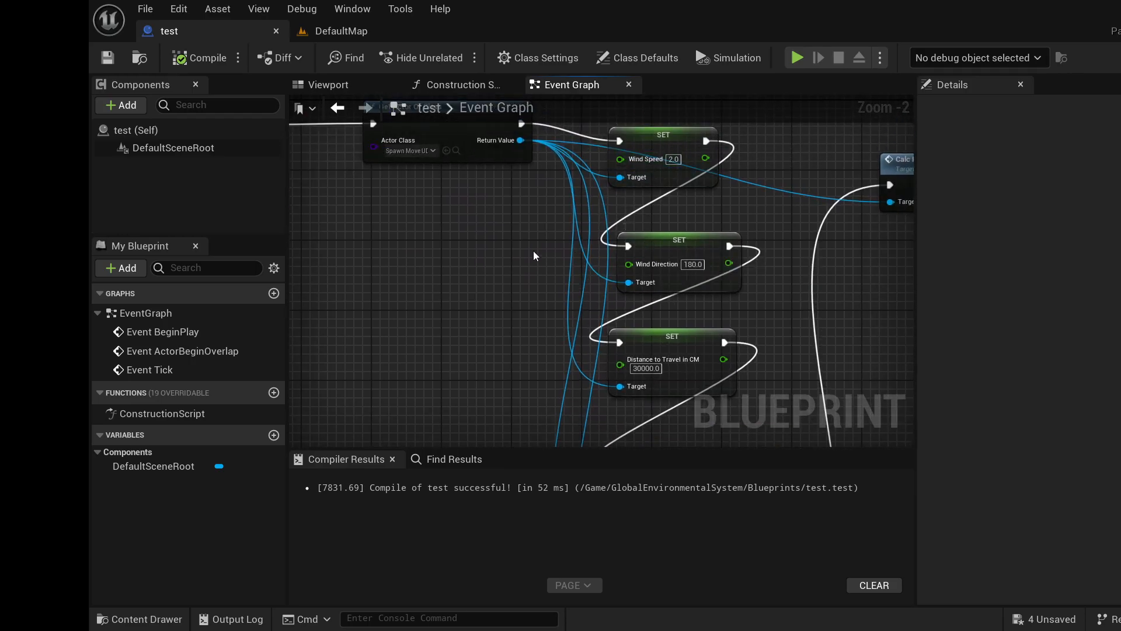
- Delete the disabled Event ActorBeginOverlap and Event Tick nodes from the event graph
right_drag(470, 256, 717, 236)
drag(294, 193, 502, 362)
key(Delete)
right_drag(506, 358, 364, 402)
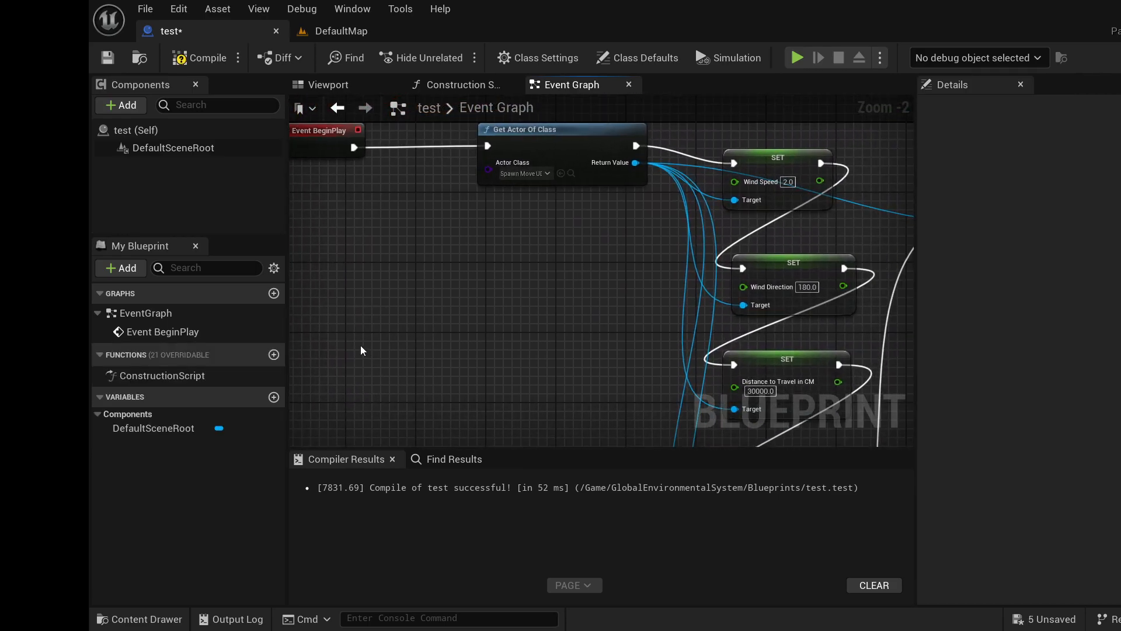
- Add a second Get Actor Of Class node with BP_GES as its actor class, placed below the Event BeginPlay chain
right_click(349, 334)
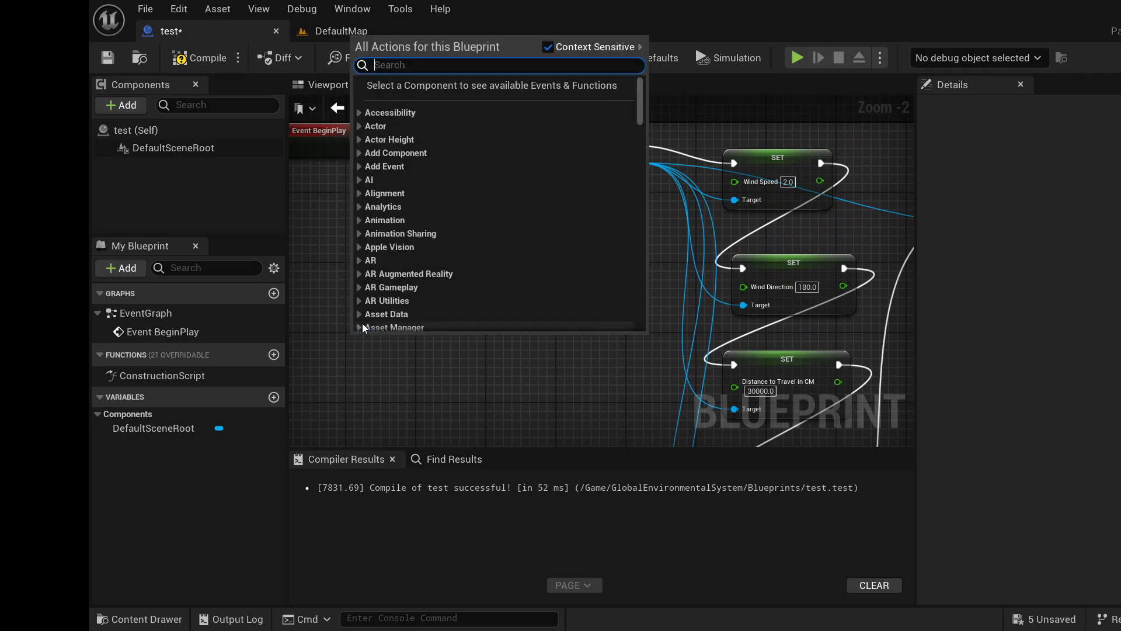
text(get acto)
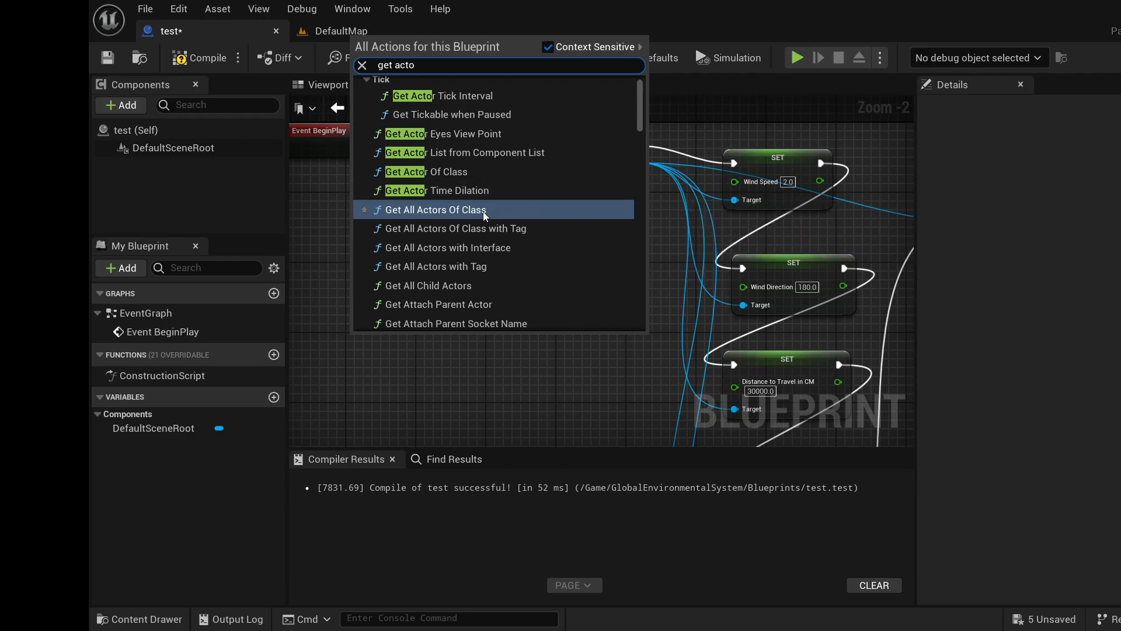
click(447, 171)
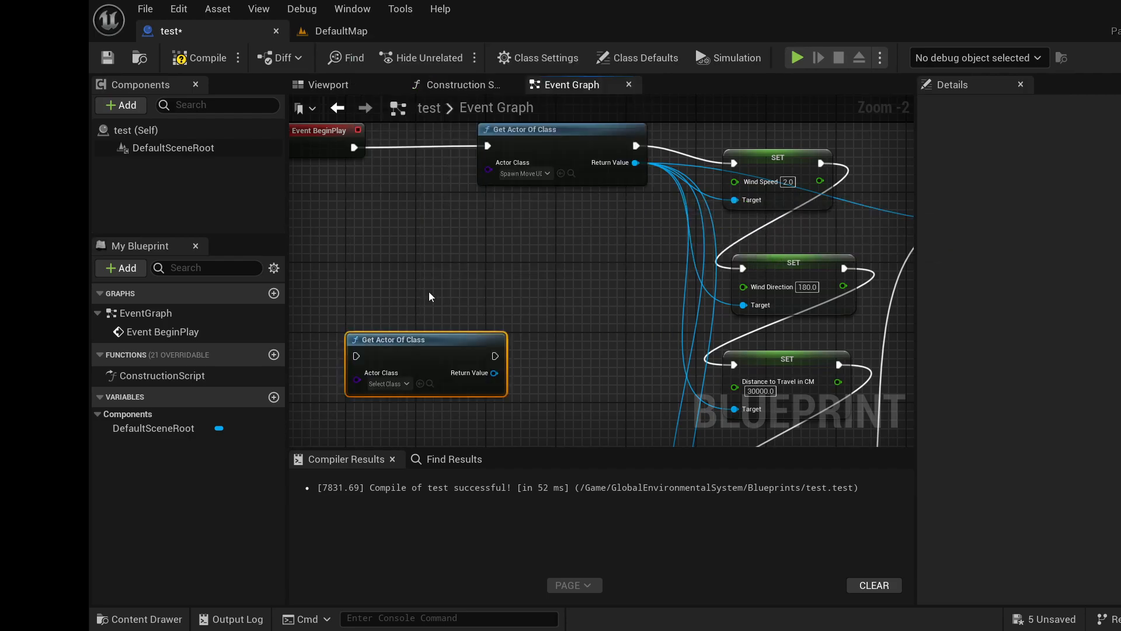
click(382, 383)
text(ges)
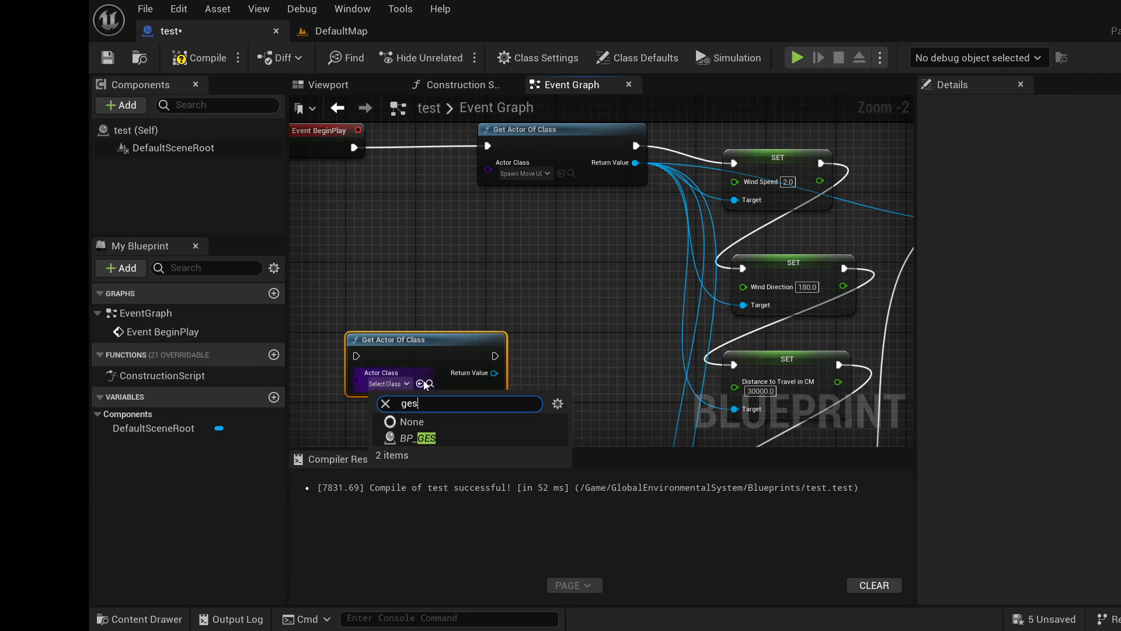
click(417, 437)
drag(415, 338, 398, 233)
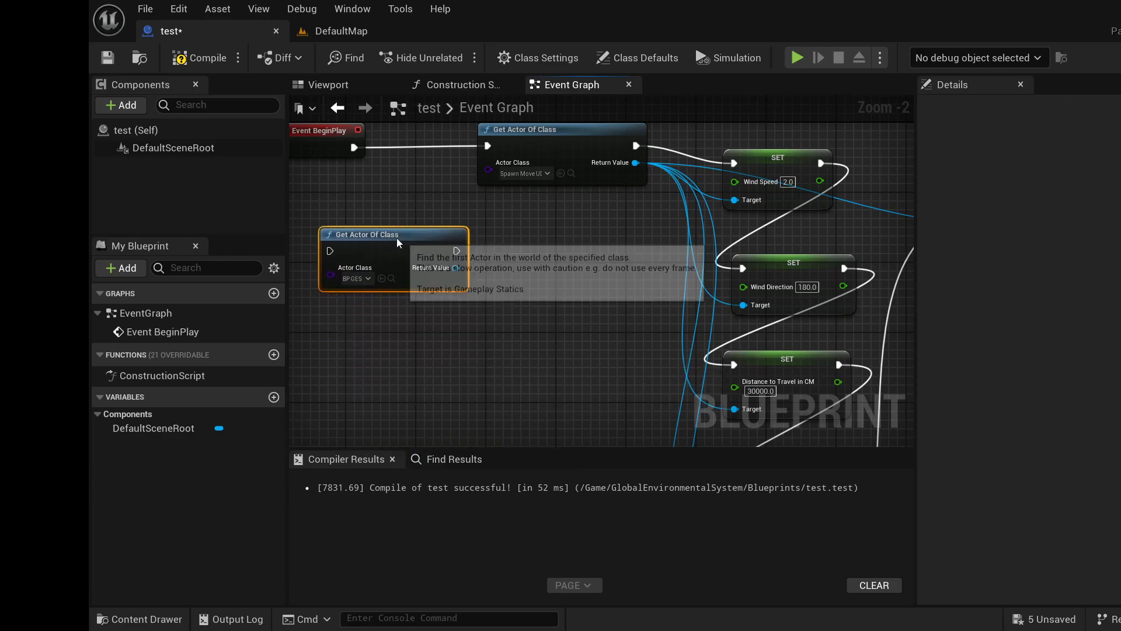
- Add a getter for the Weather Wind Speed variable from the BP_GES Get Actor Of Class return value
drag(464, 268, 497, 266)
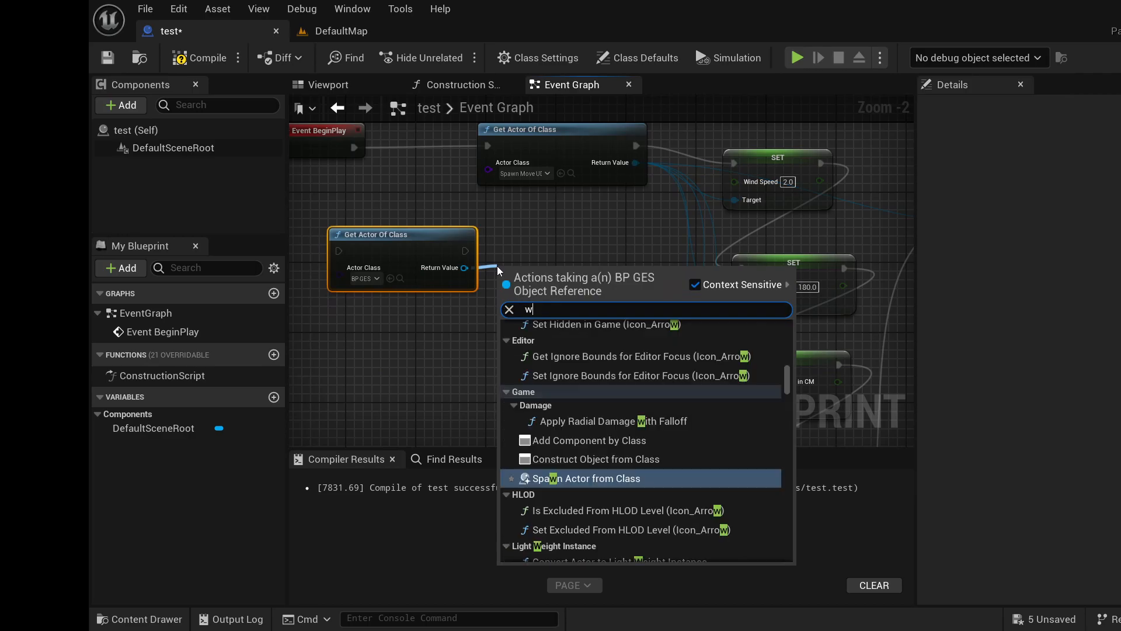
text(wind s)
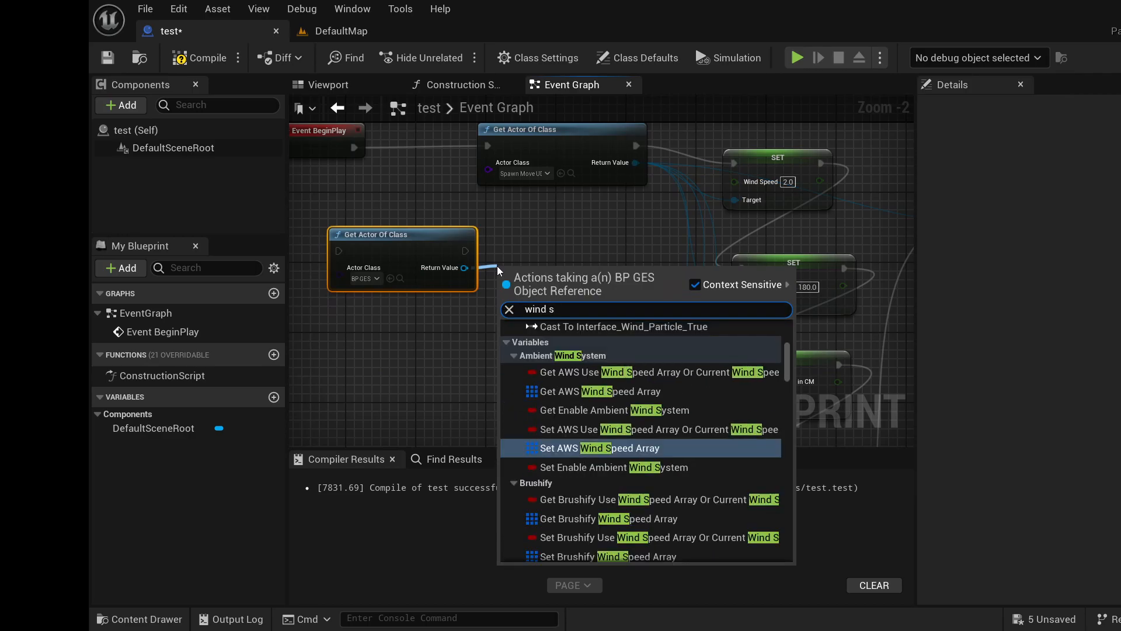
text(peed)
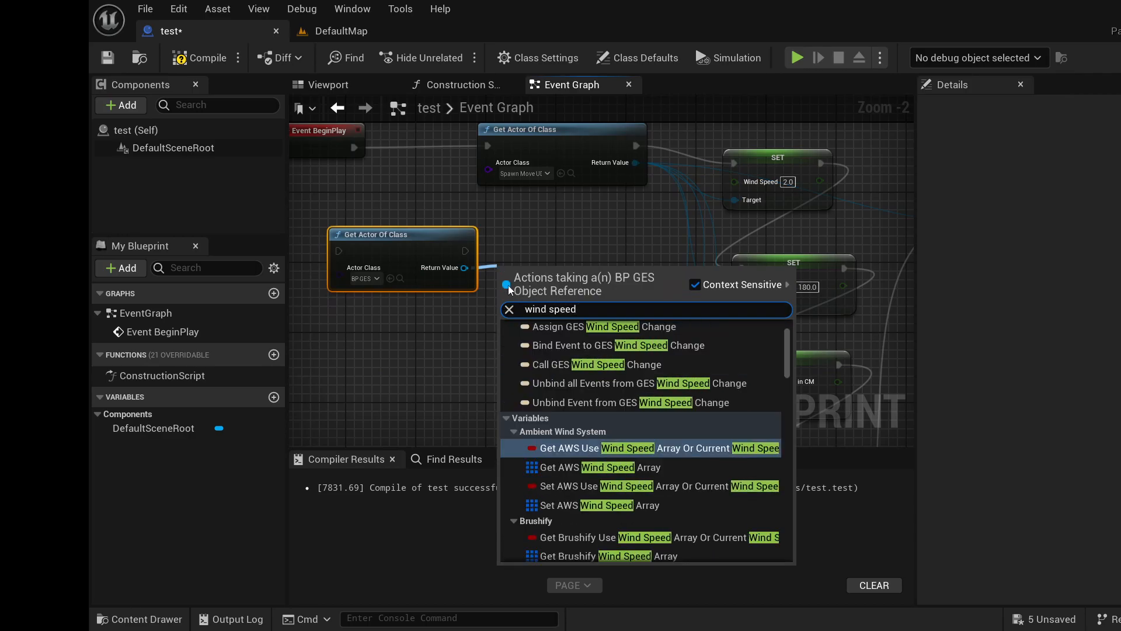
scroll(757, 486, down, 10)
scroll(758, 486, down, 6)
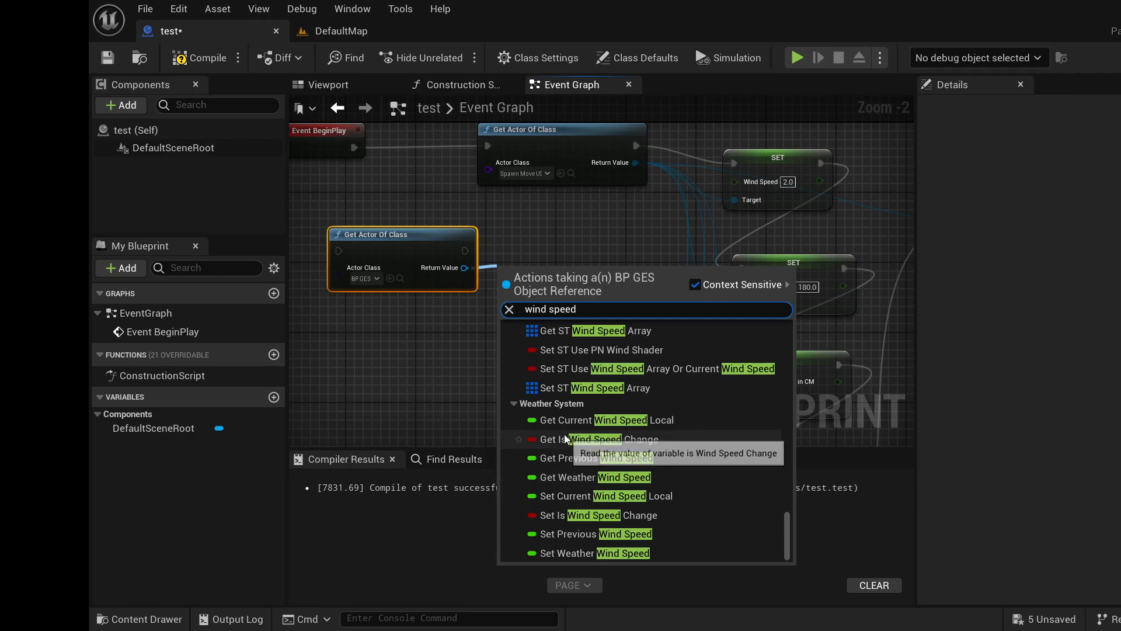
click(565, 477)
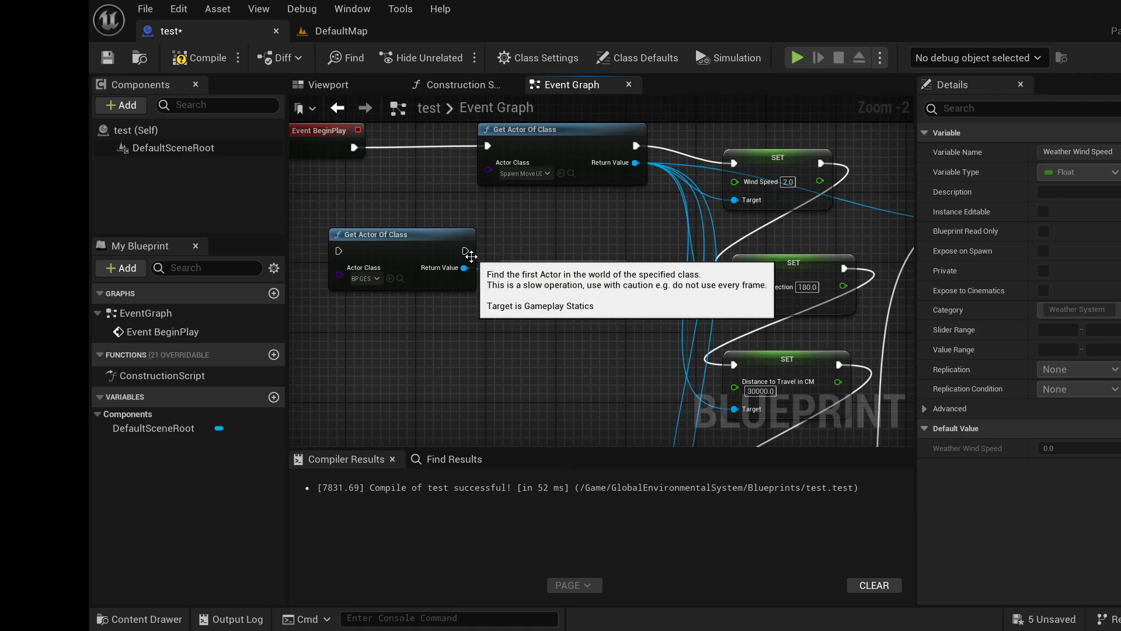
drag(464, 268, 495, 334)
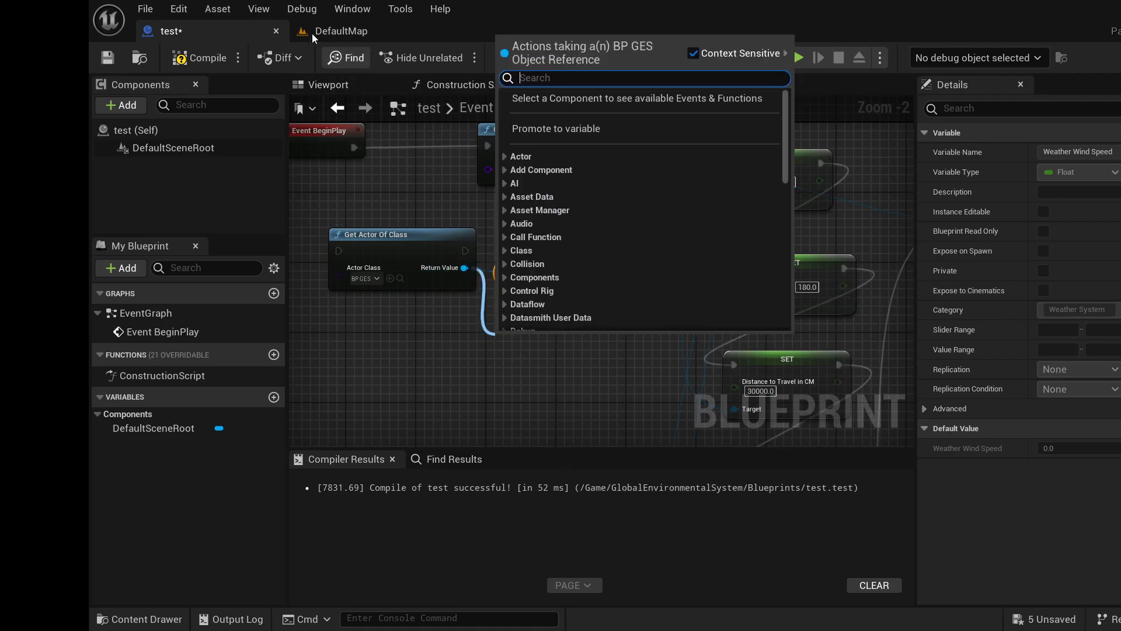
- Open the BP_GES Blueprint from the Ges folder of the DefaultMap level and bring up its event graph
click(345, 32)
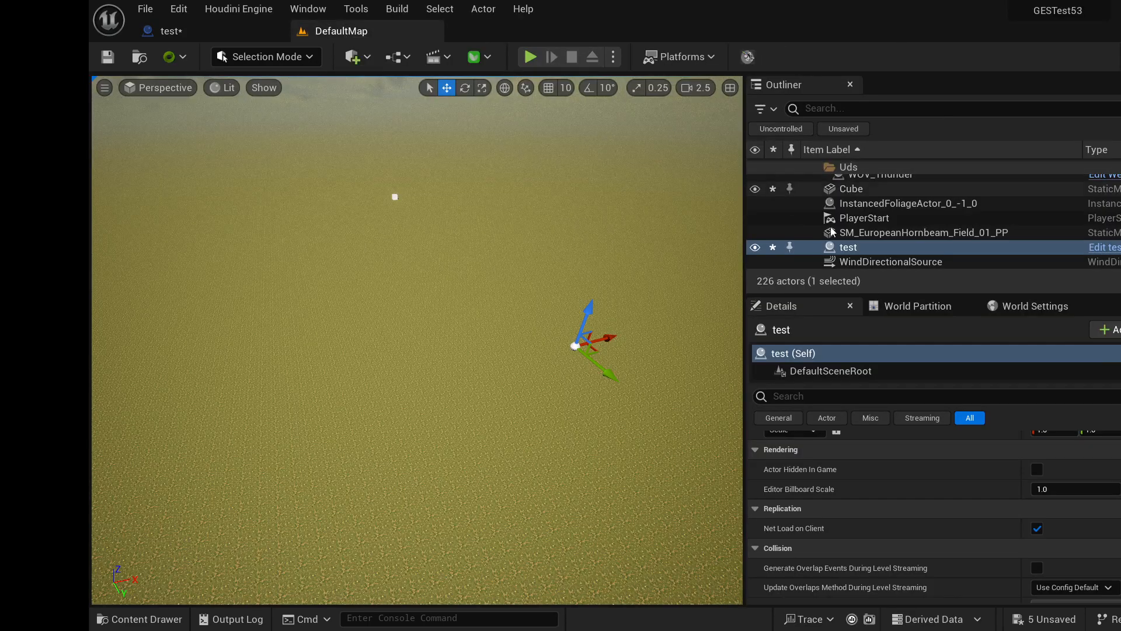
scroll(902, 214, up, 5)
scroll(884, 214, up, 8)
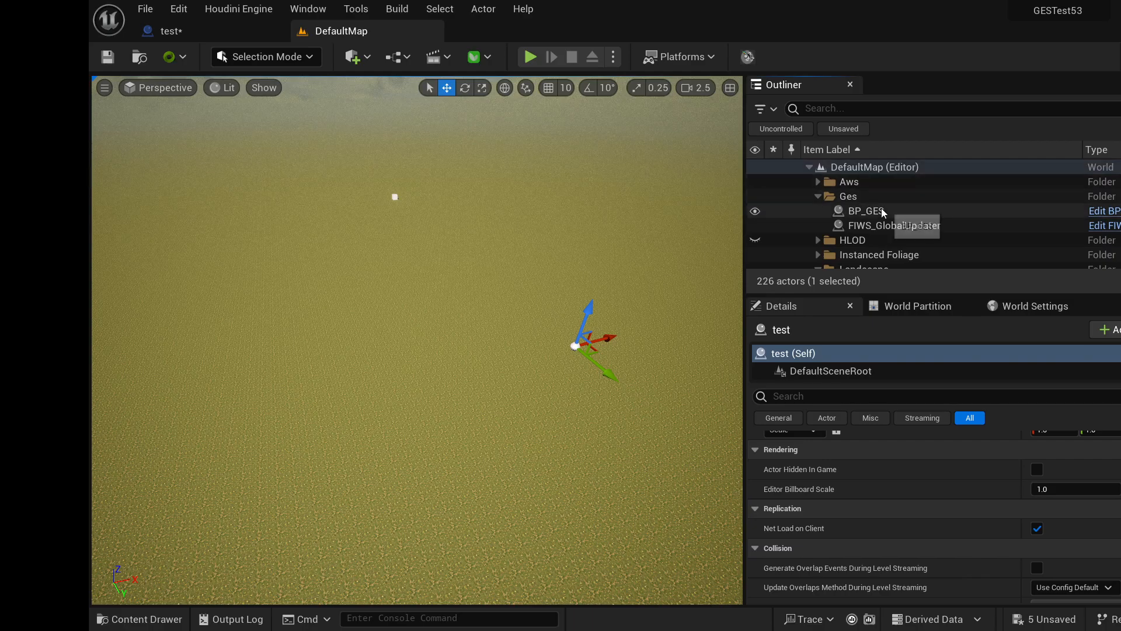
click(883, 212)
click(1100, 211)
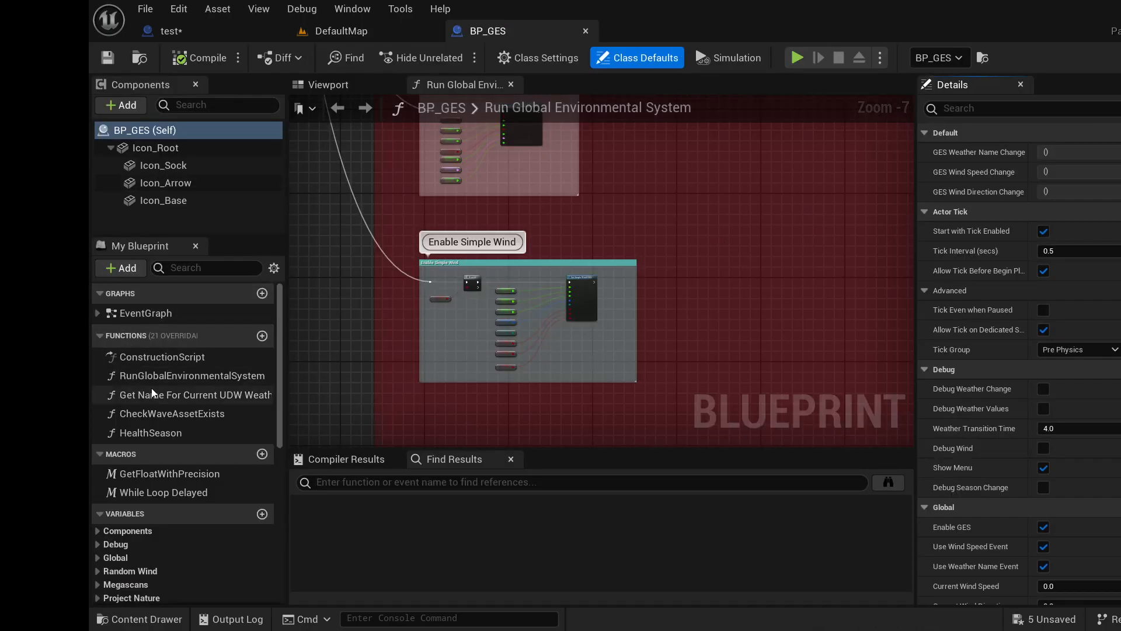
double_click(149, 362)
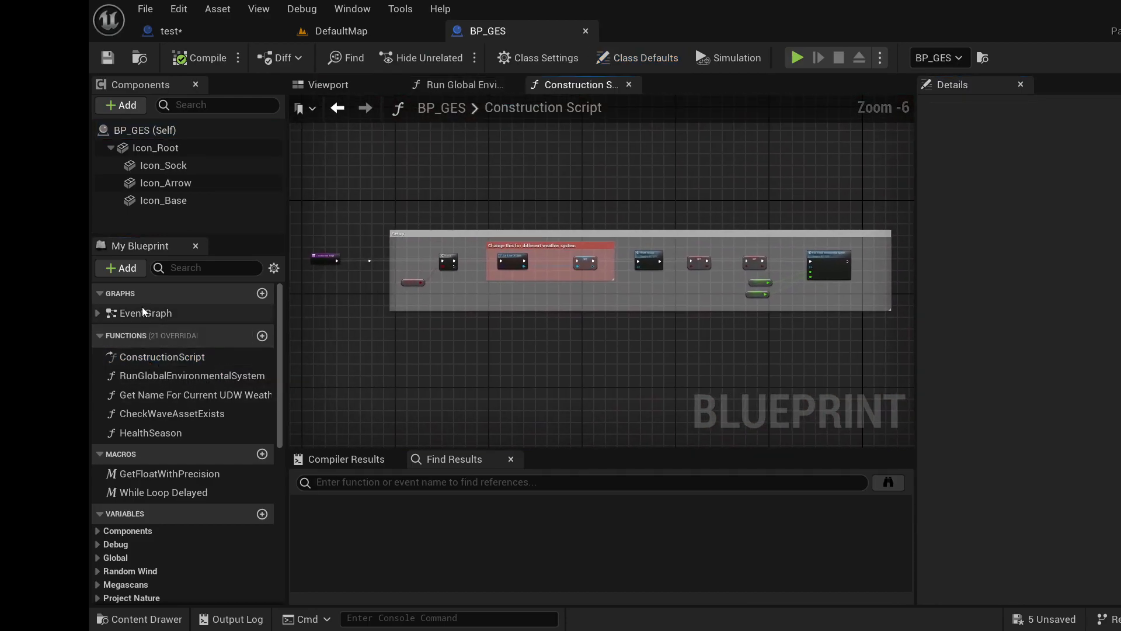
click(124, 314)
double_click(123, 315)
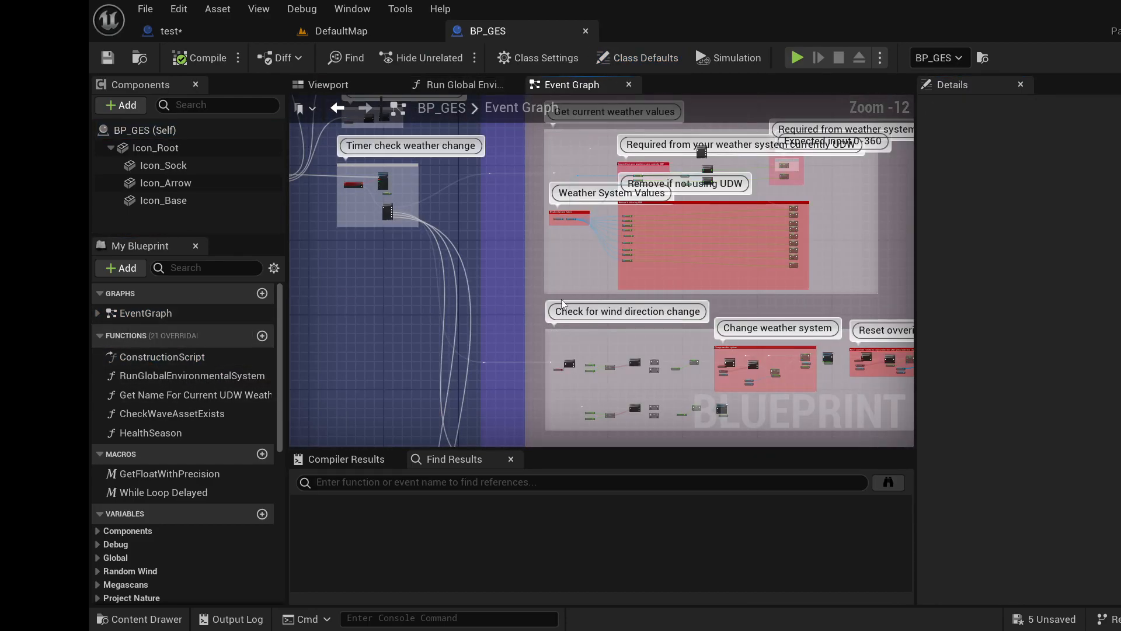
- Examine which variables the BP_GES event graph uses for wind direction and wind speed in its weather change sections
right_drag(533, 255, 501, 346)
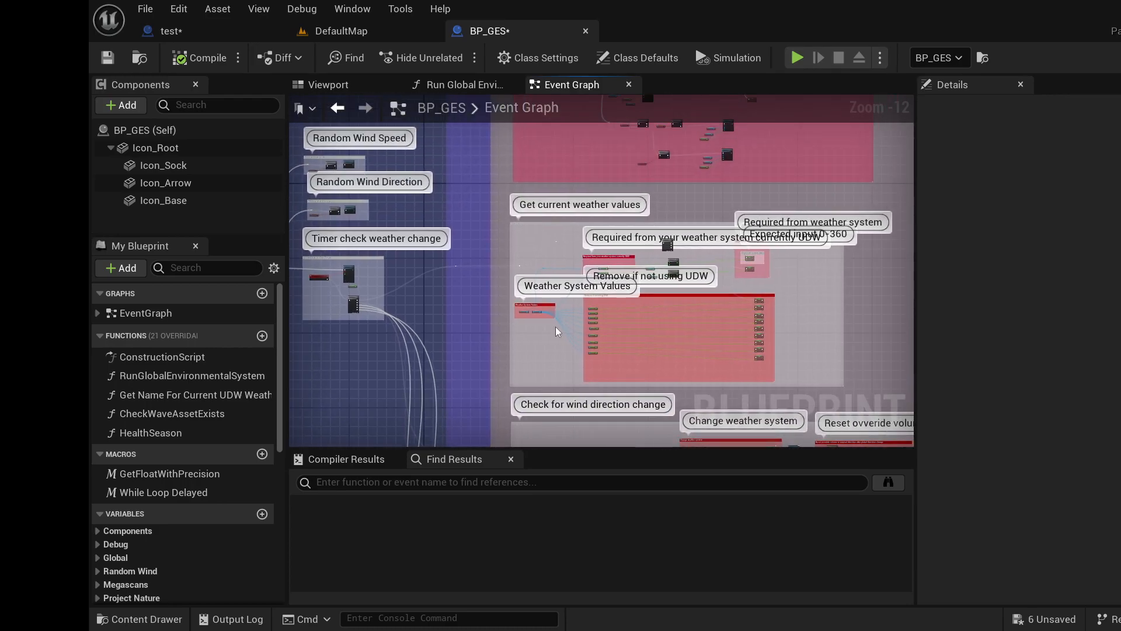
scroll(623, 324, up, 5)
right_drag(623, 325, 508, 94)
right_drag(455, 238, 423, 174)
scroll(605, 322, up, 4)
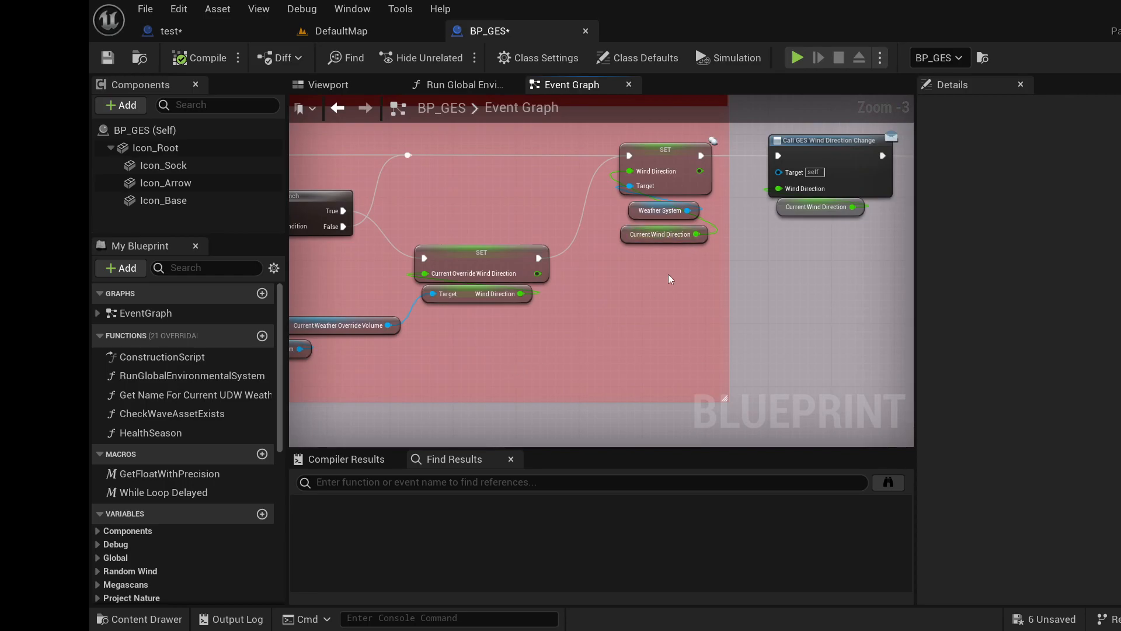
scroll(723, 192, down, 3)
right_drag(706, 213, 716, 91)
scroll(771, 213, up, 4)
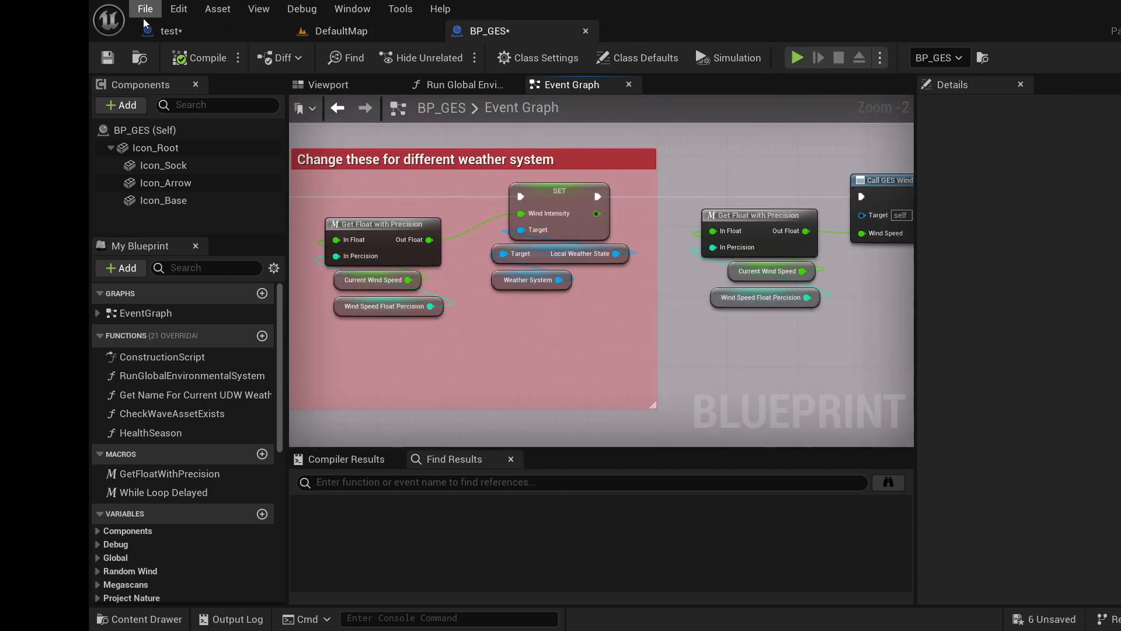
- Return to the test Blueprint and delete the Weather Wind Speed getter from its event graph
click(175, 32)
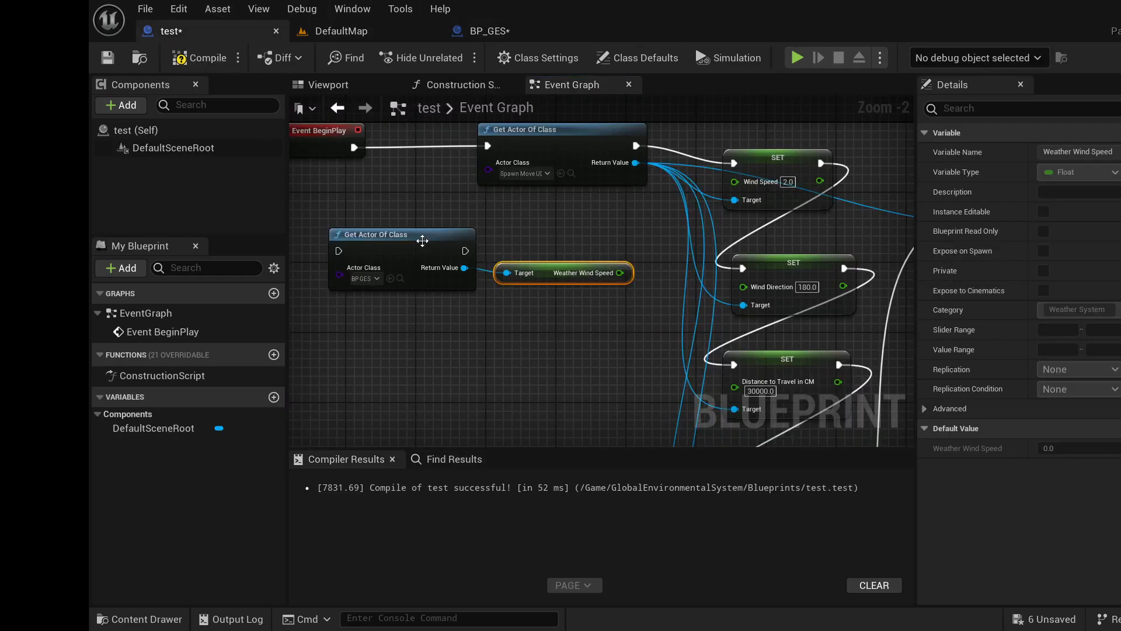
click(539, 264)
key(Delete)
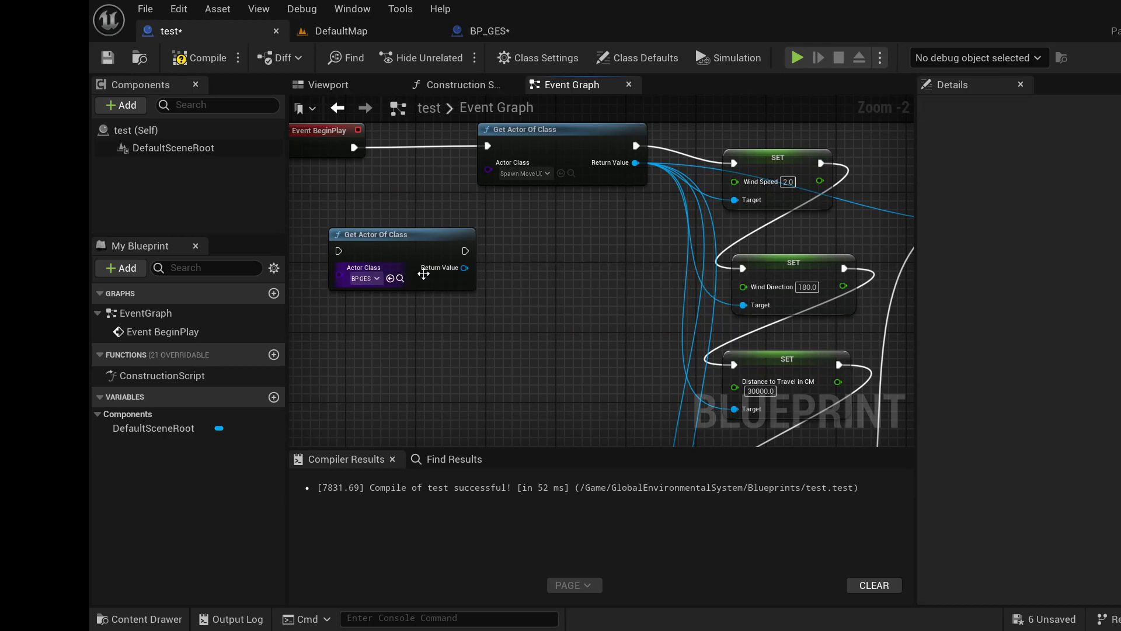
- Add getters for Current Wind Direction and Current Wind Speed from the BP_GES Get Actor Of Class return value
drag(464, 268, 519, 261)
text(curre)
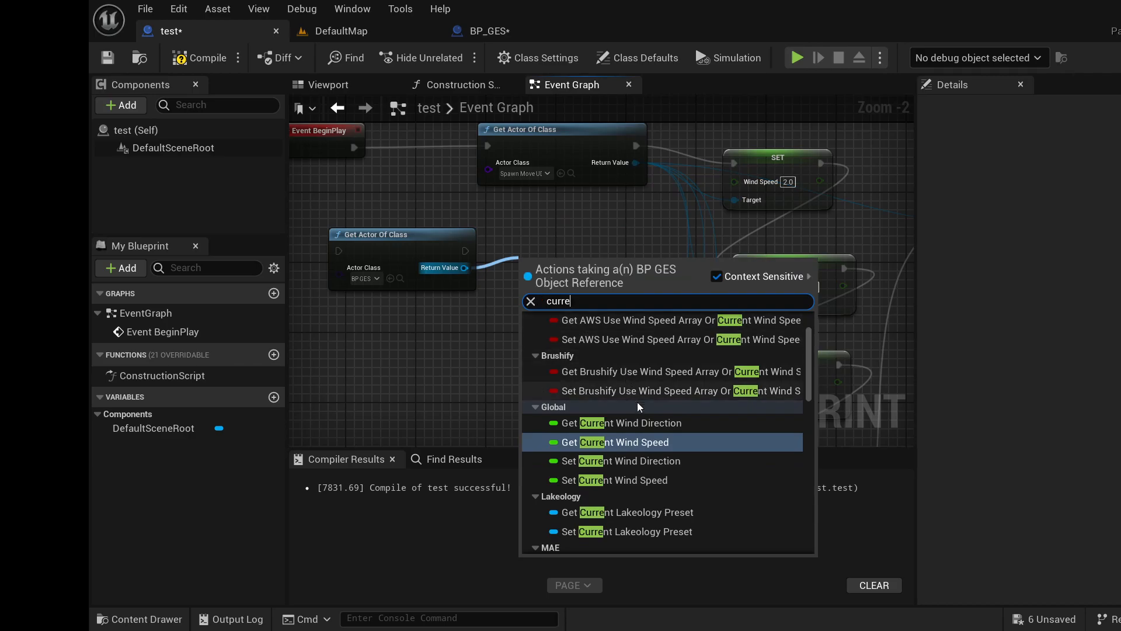
click(622, 422)
drag(461, 268, 500, 316)
text(curre)
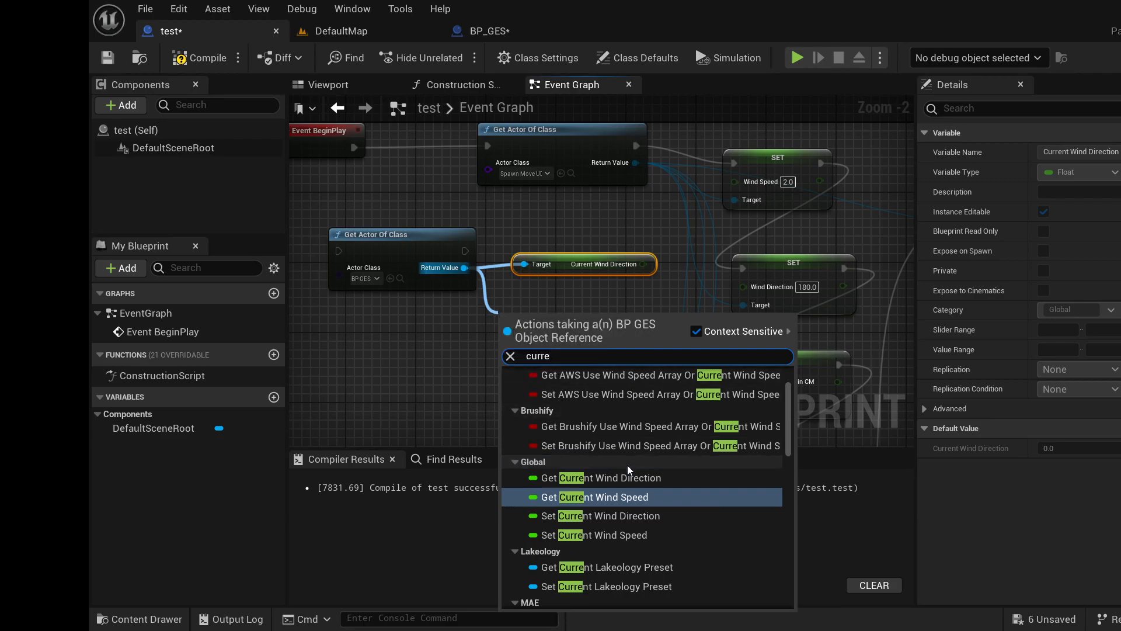
click(623, 499)
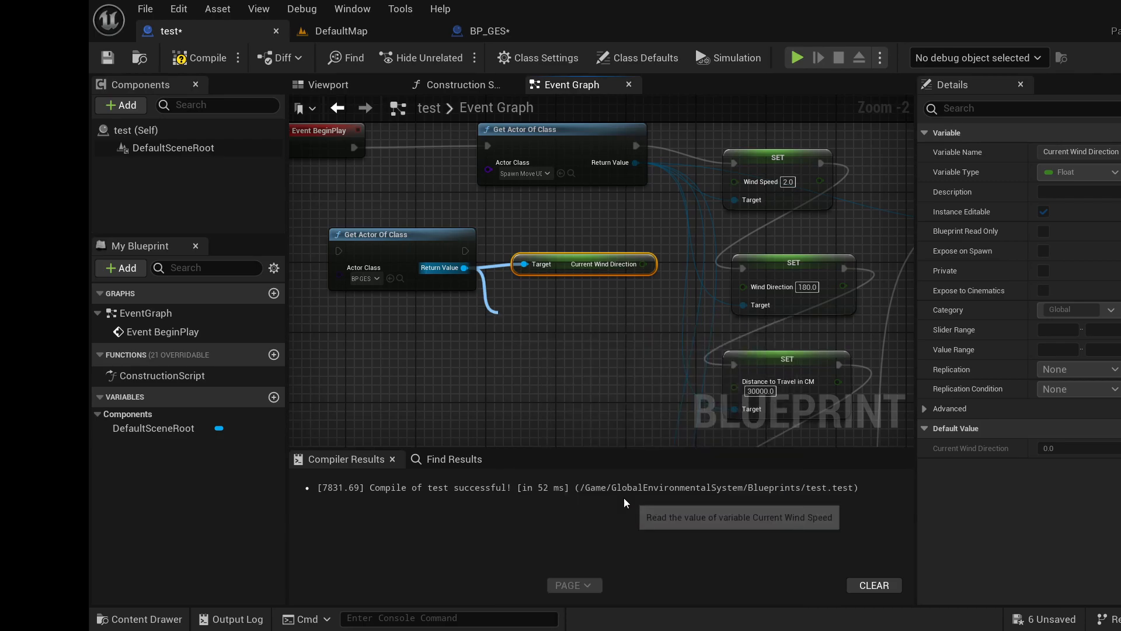
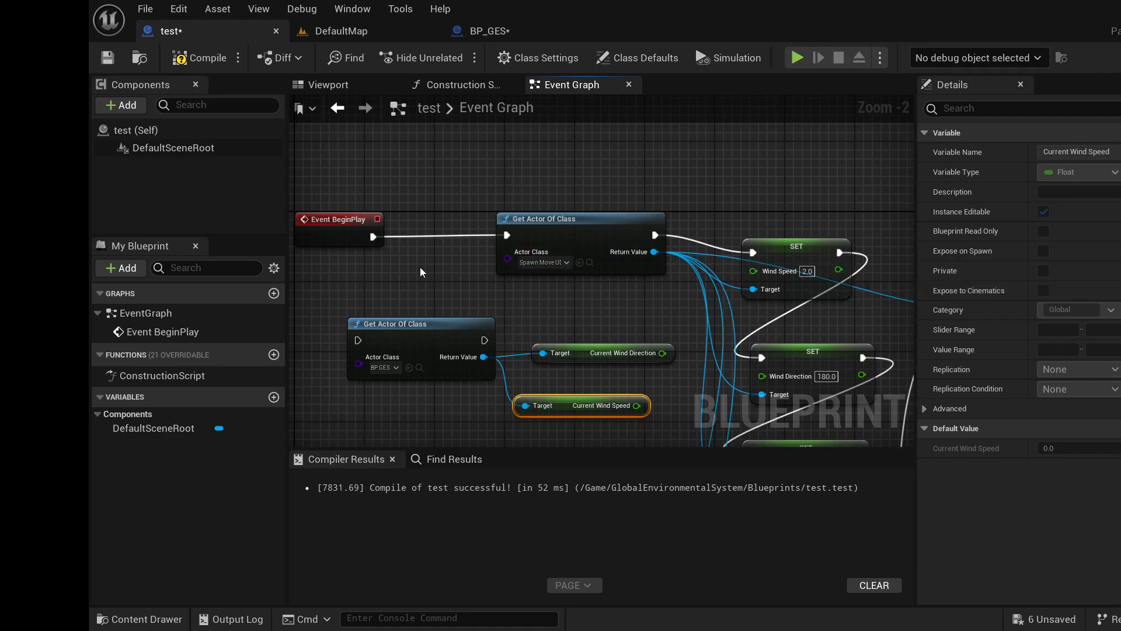
right_drag(820, 389, 811, 307)
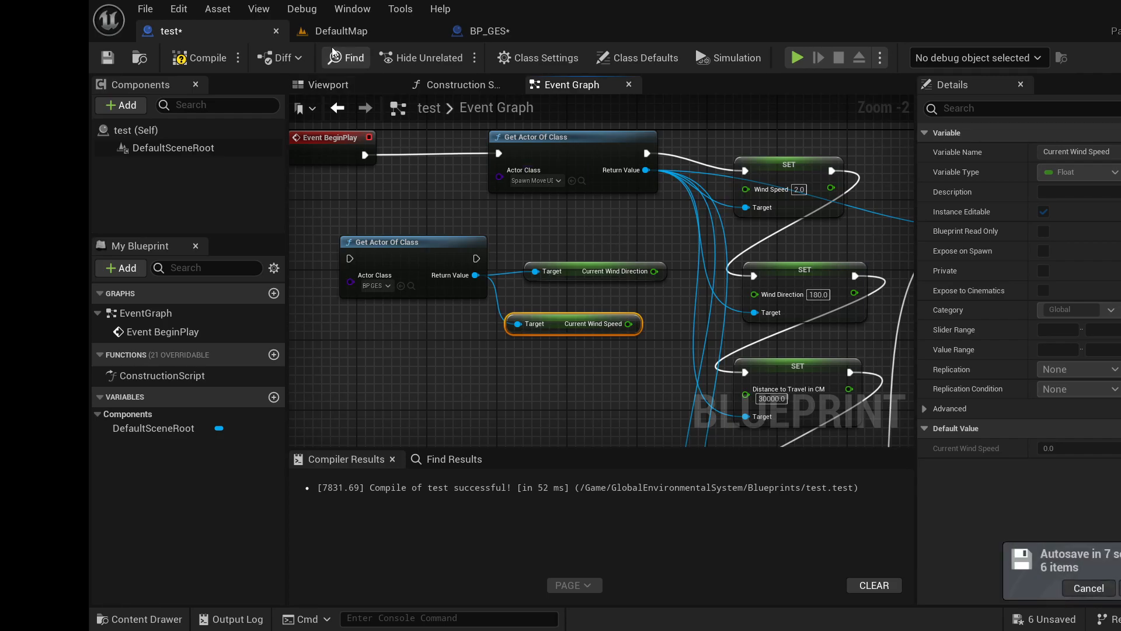
- Return to the DefaultMap level and start a play session in the editor over the open landscape
click(330, 32)
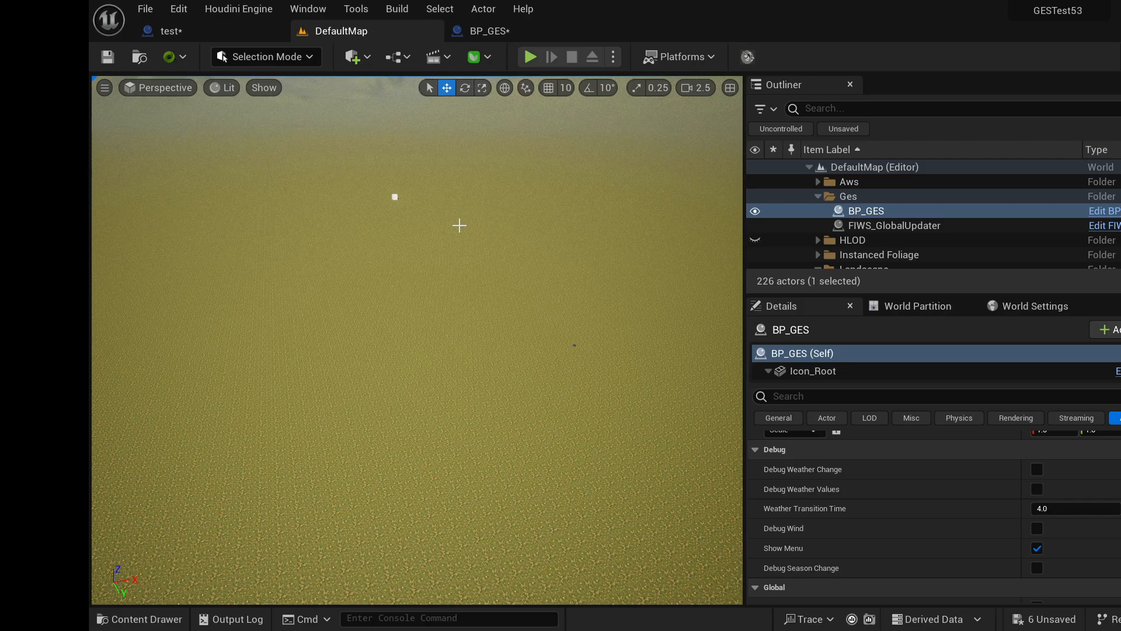
mouse_move(455, 227)
right_down()
mouse_move(451, 251)
mouse_move(508, 275)
mouse_move(590, 245)
mouse_move(525, 271)
mouse_move(453, 228)
right_up()
right_click(453, 233)
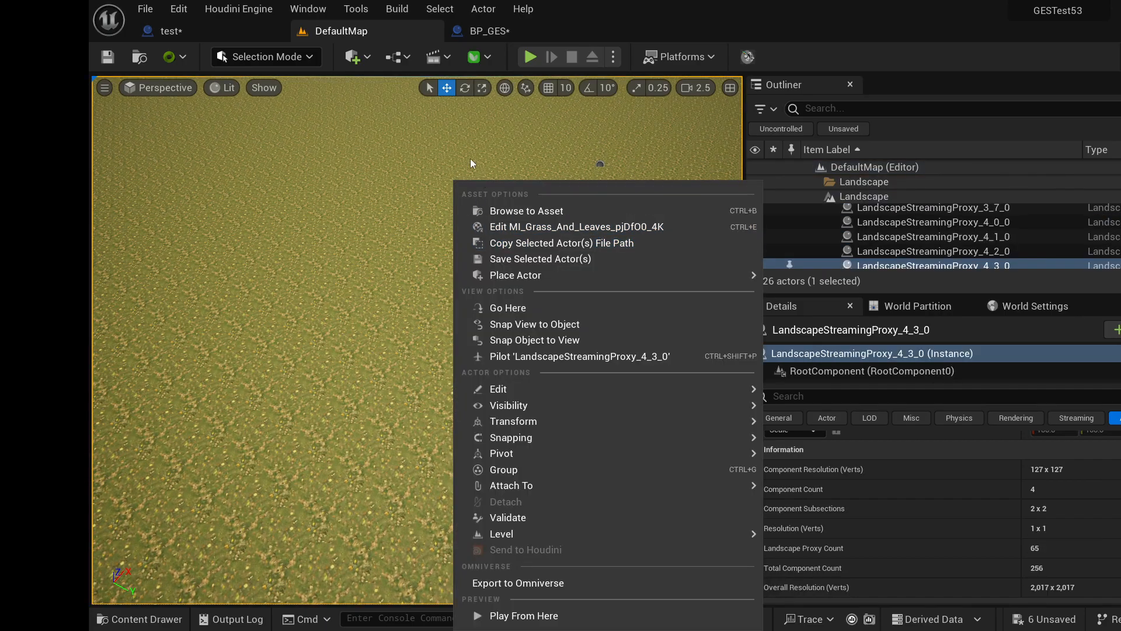
click(432, 152)
right_drag(514, 193, 572, 102)
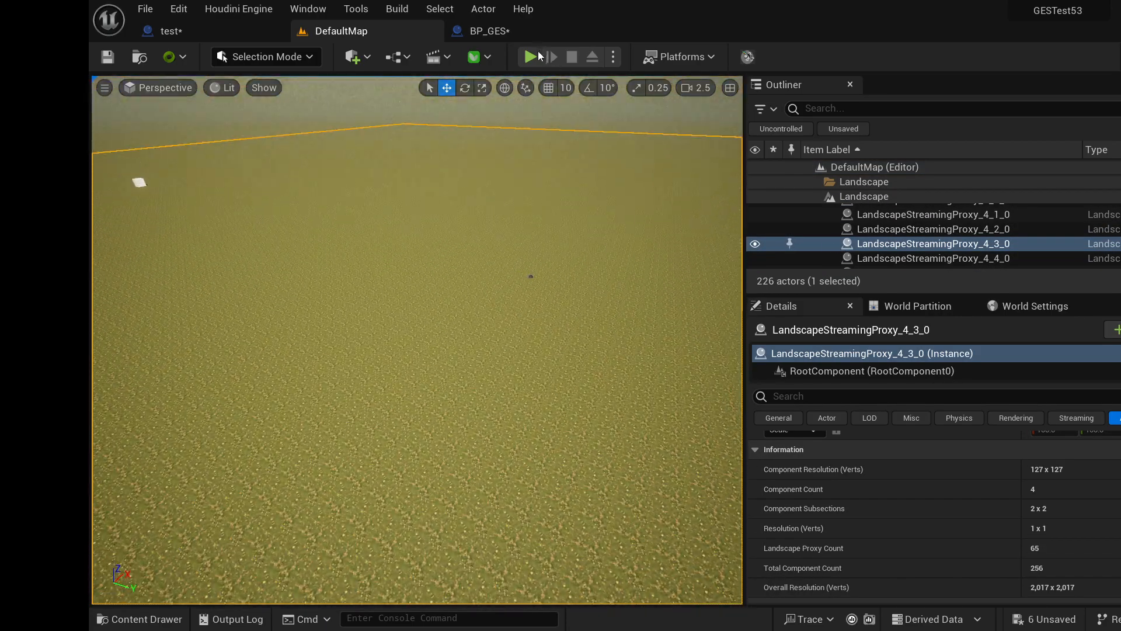
right_drag(534, 175, 738, 223)
right_drag(417, 340, 740, 288)
scroll(637, 269, down, 1)
scroll(635, 270, down, 1)
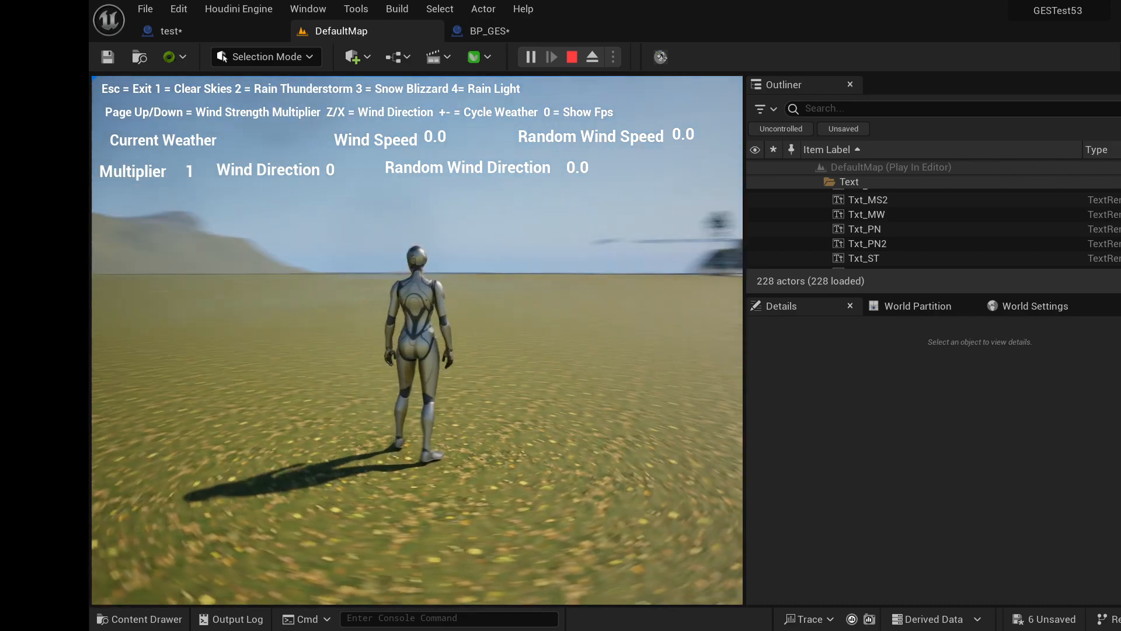
- Walk the character across the landscape and watch the sky for the moving radial storm and its rain
key(w)
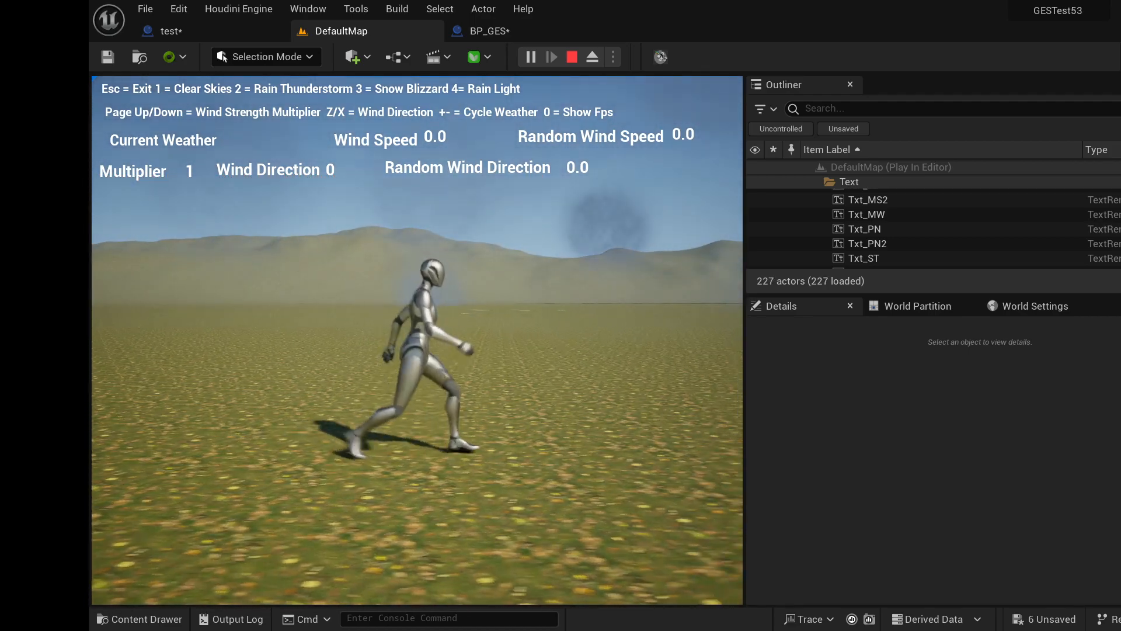
key(d)
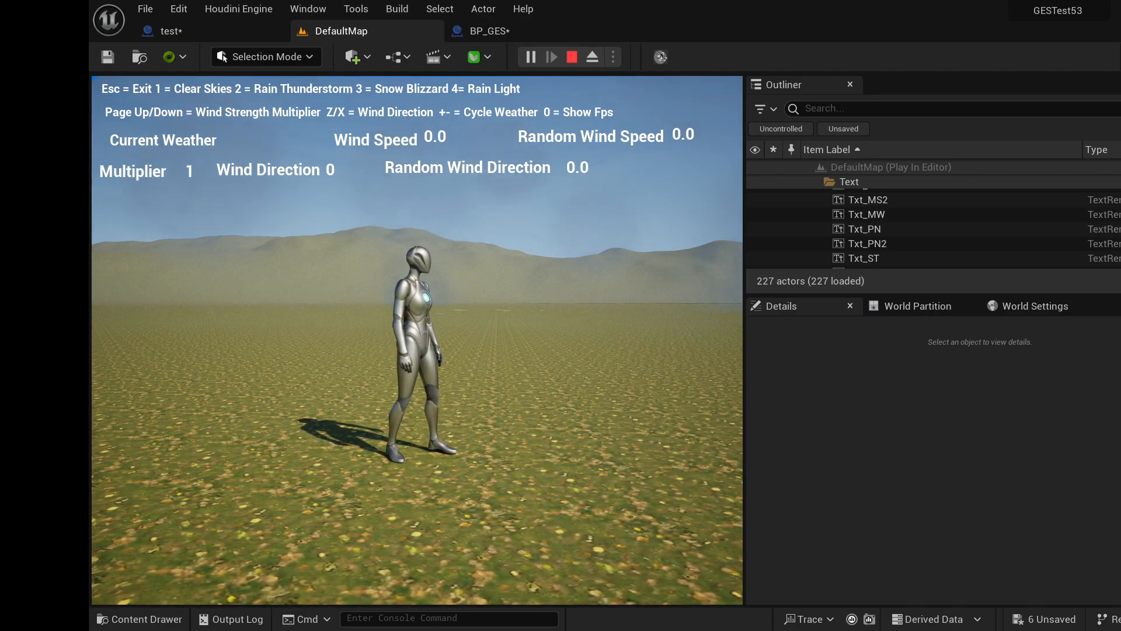
key(d)
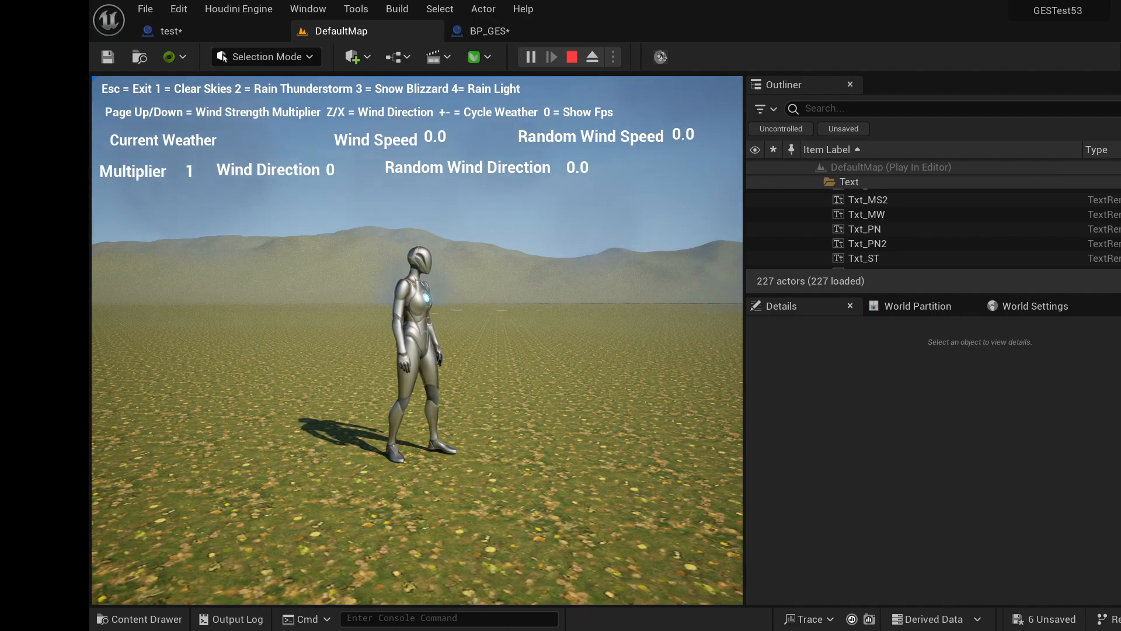
key(d)
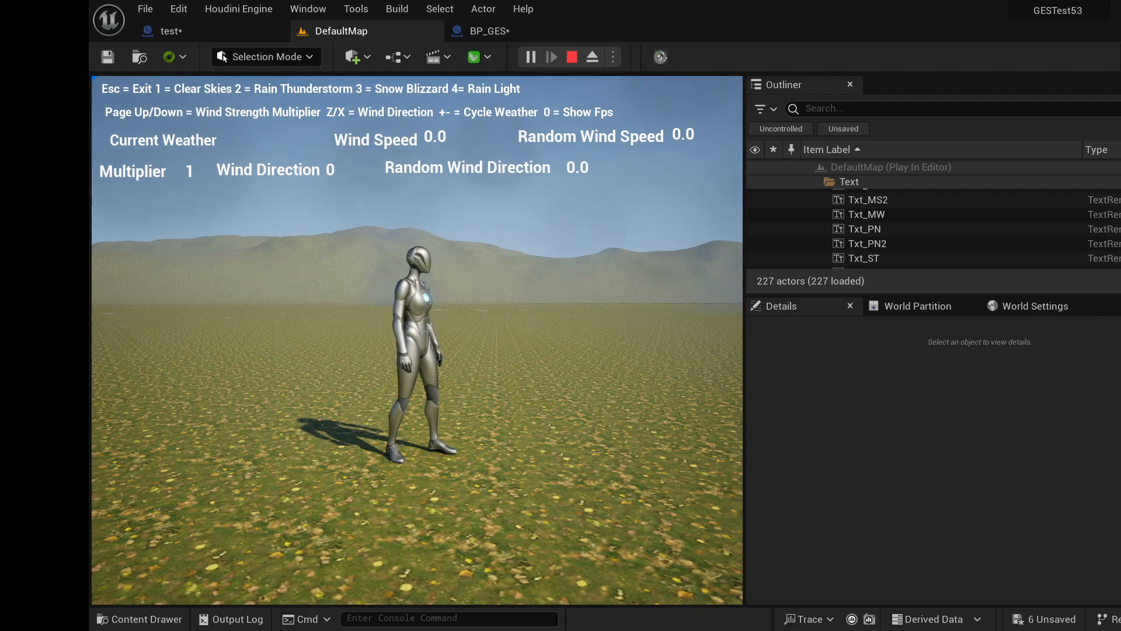
key(w)
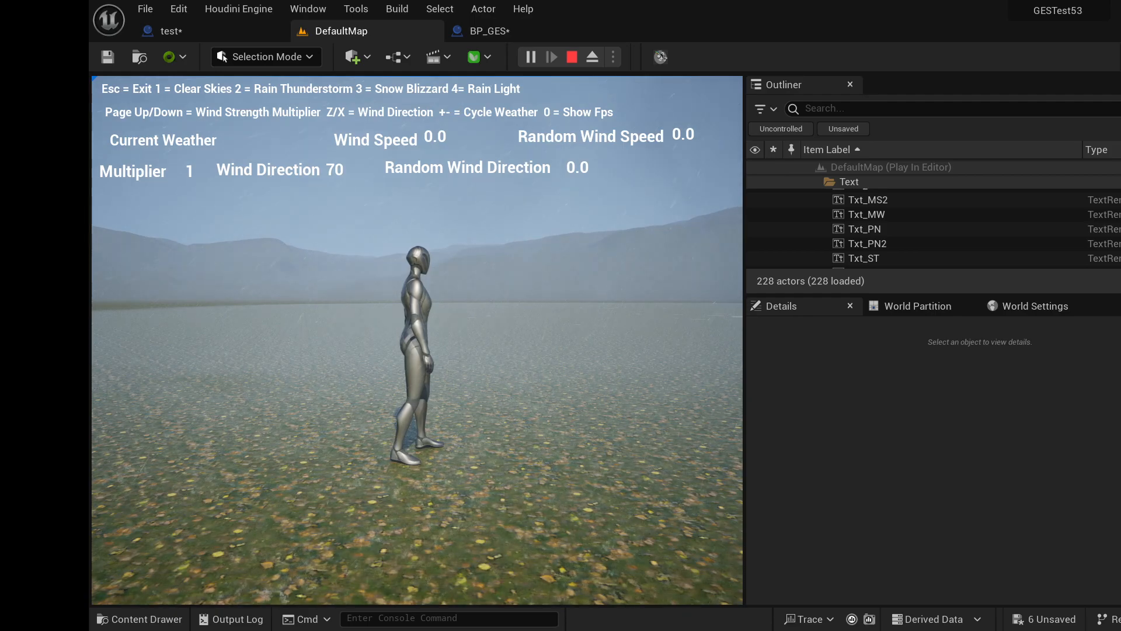
- Lower the in-game wind direction to 290 to check its effect on the rain, and end the play session
key(z)
key(z)
key(z)
key(z)
key(z)
key(z)
key(z)
key(z)
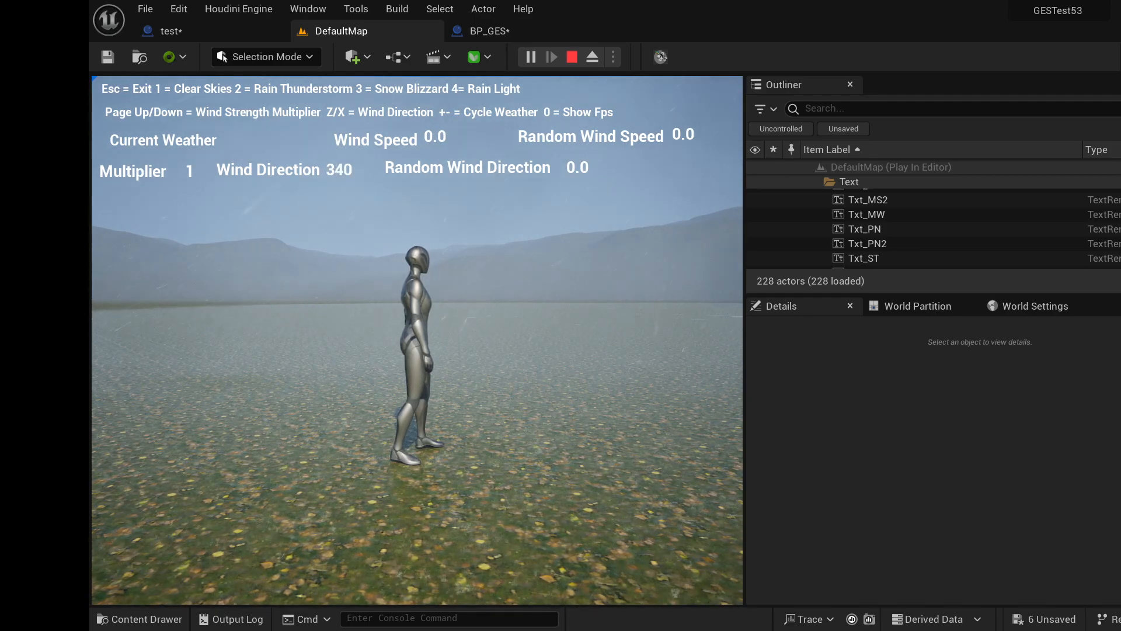
key(z)
key(z)
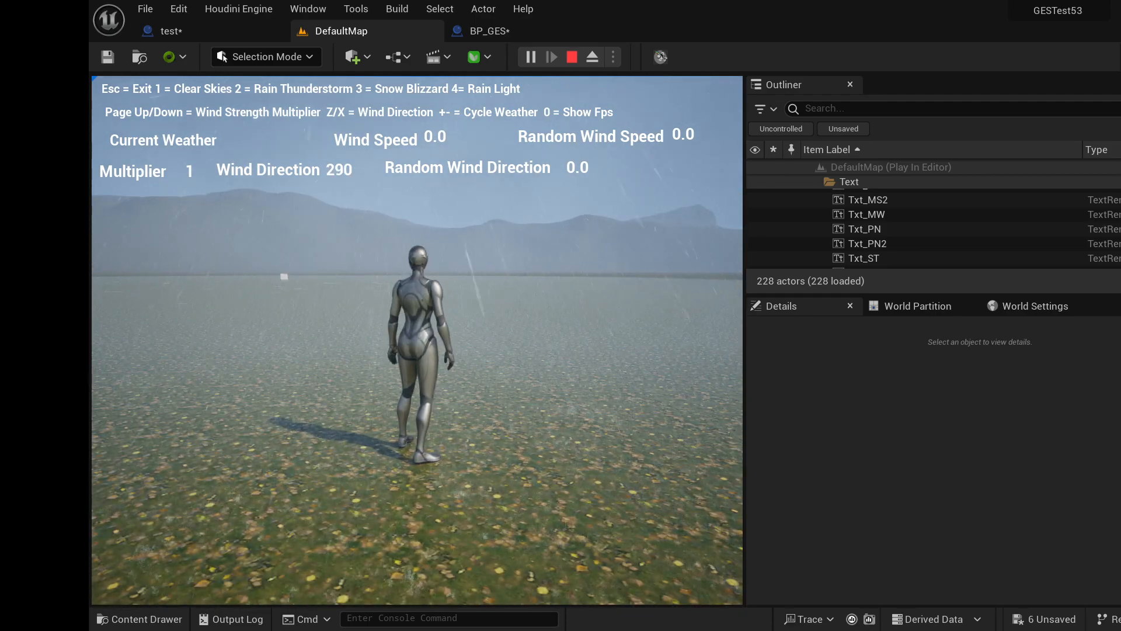
key(Escape)
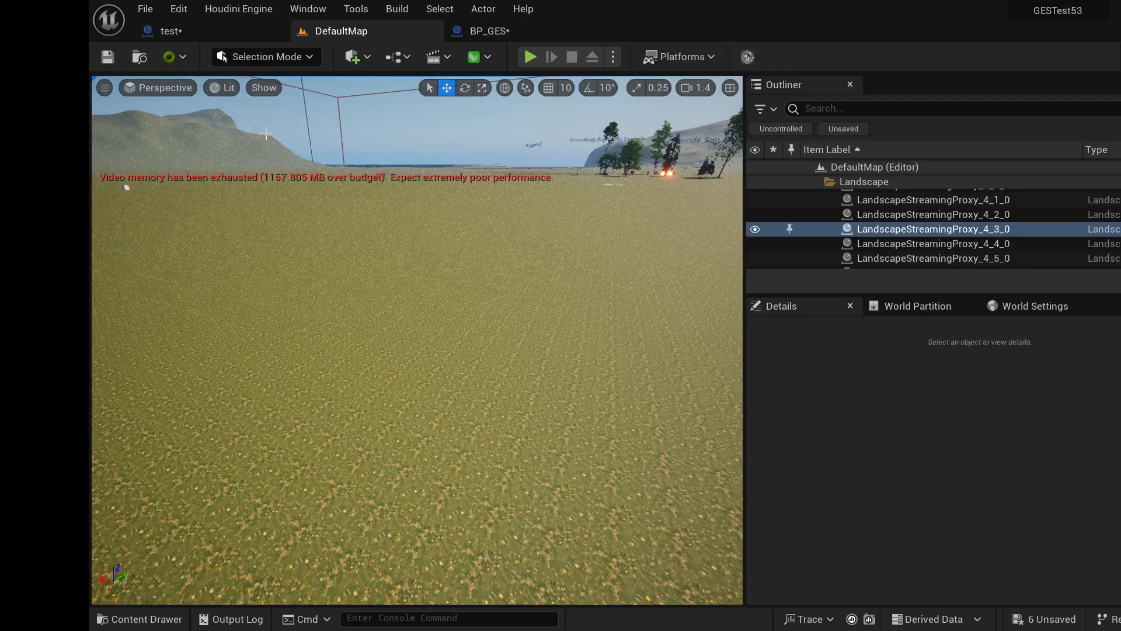
- In the test Blueprint, connect Current Wind Direction and Current Wind Speed to the Wind Direction and Wind Speed SET nodes, and compile
right_drag(275, 177, 283, 170)
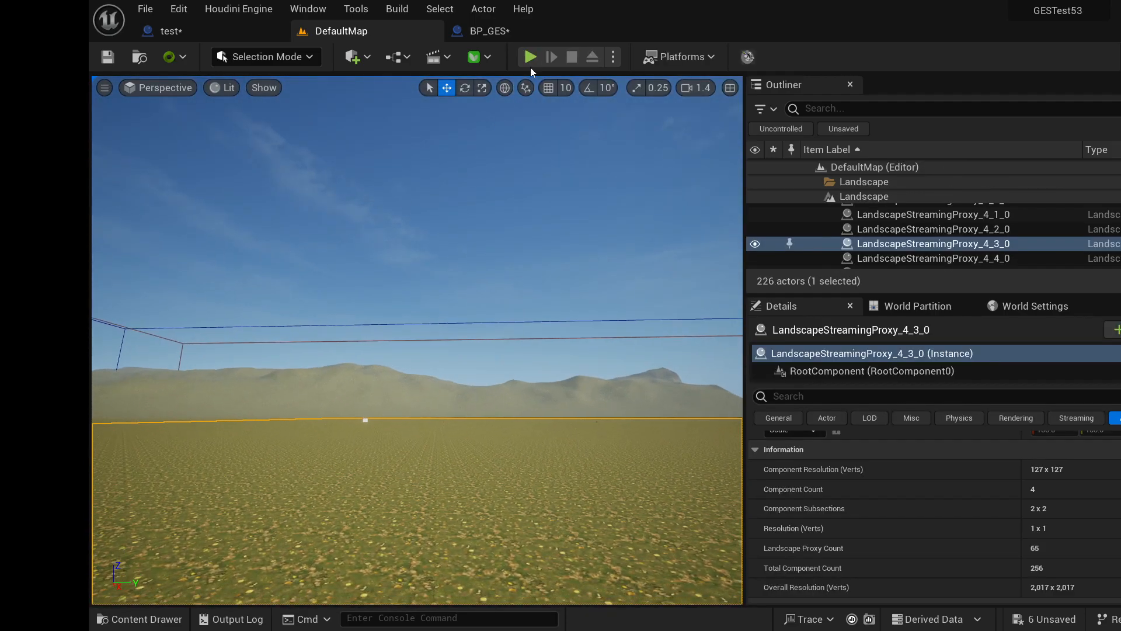
click(490, 32)
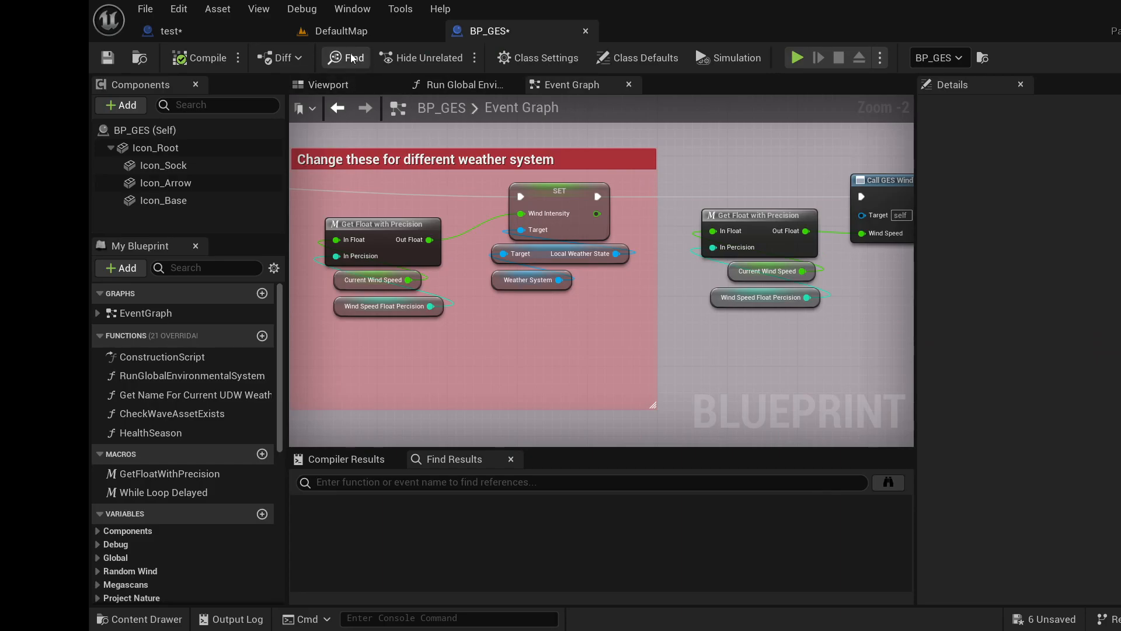
click(222, 36)
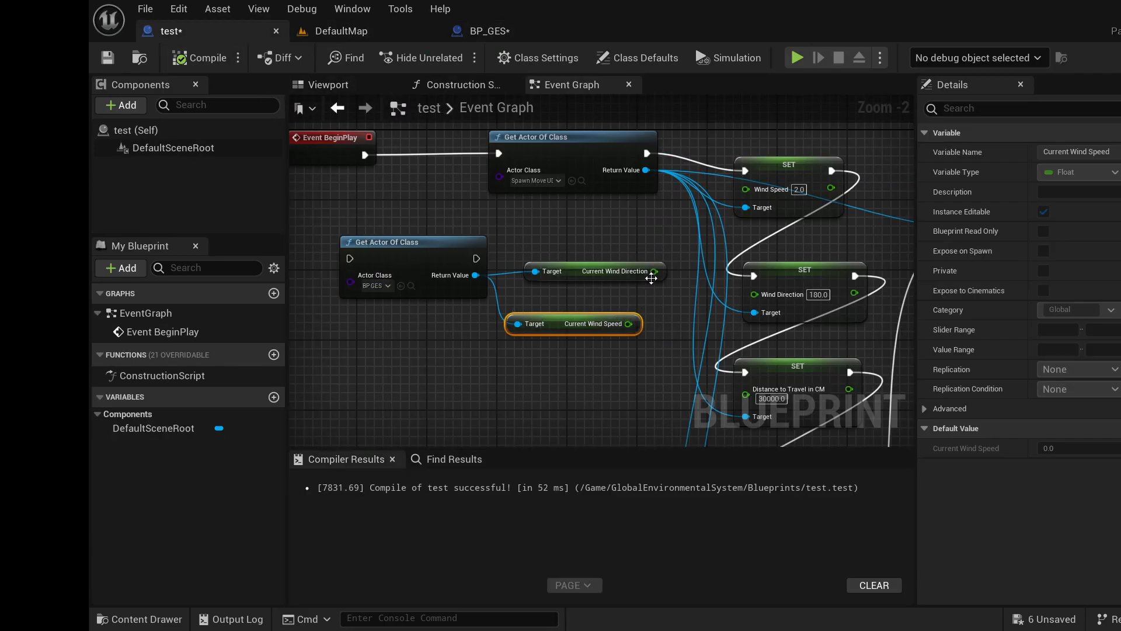
drag(654, 271, 753, 294)
drag(629, 324, 746, 188)
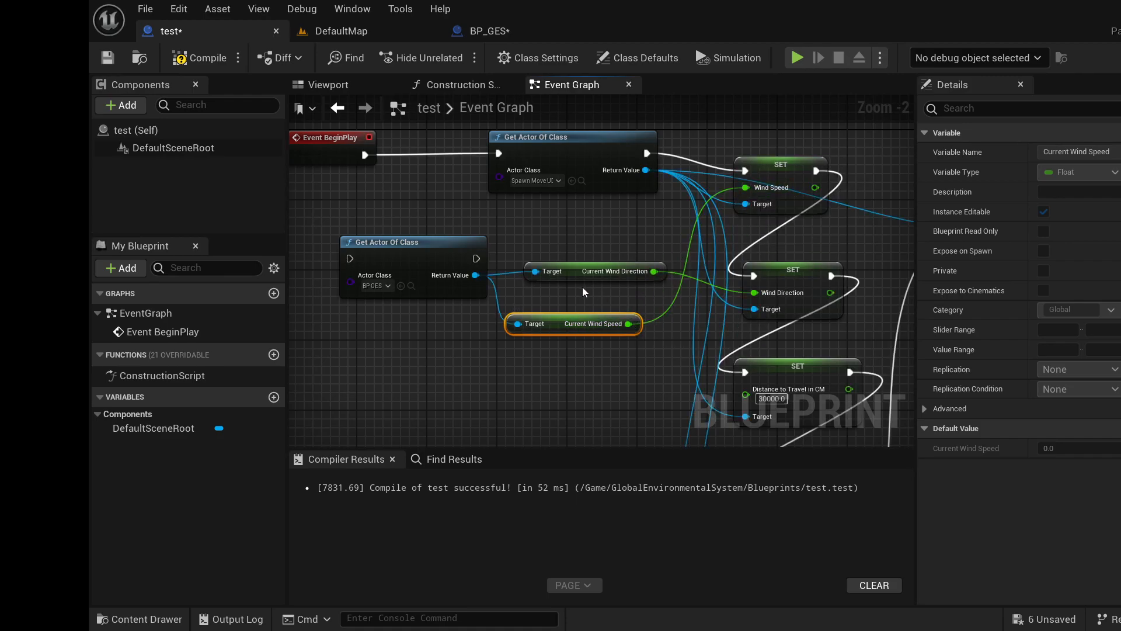
click(199, 58)
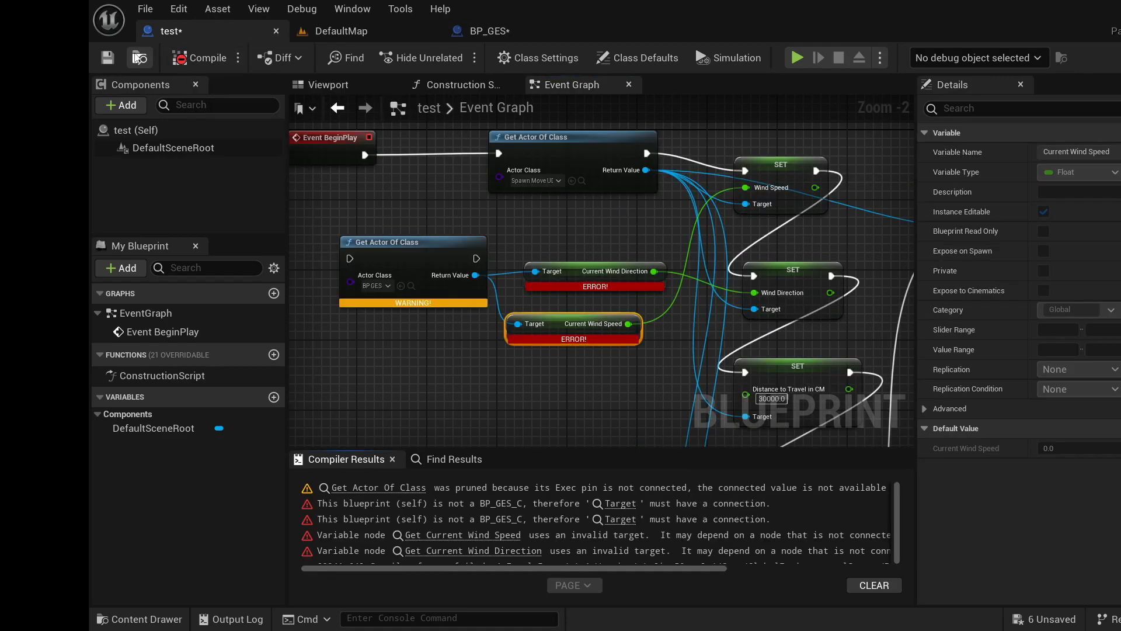
- Route execution from Event BeginPlay through the BP_GES Get Actor Of Class node into the storm's Get Actor Of Class, compile and save
right_drag(394, 356, 464, 363)
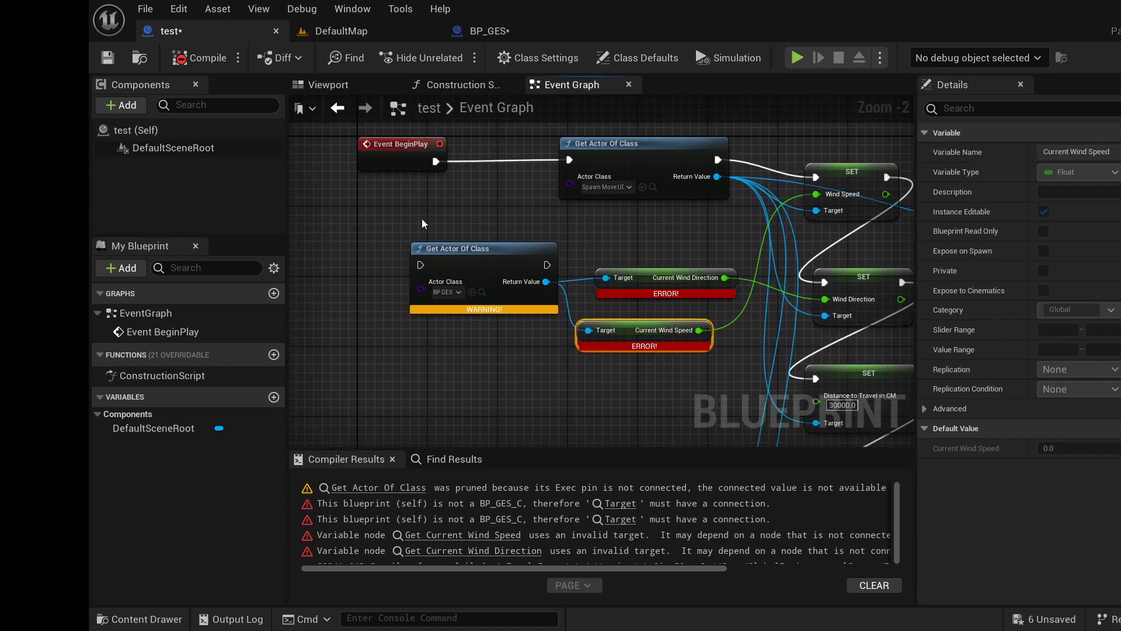
ctrl+drag(569, 160, 420, 265)
drag(548, 265, 570, 160)
click(199, 58)
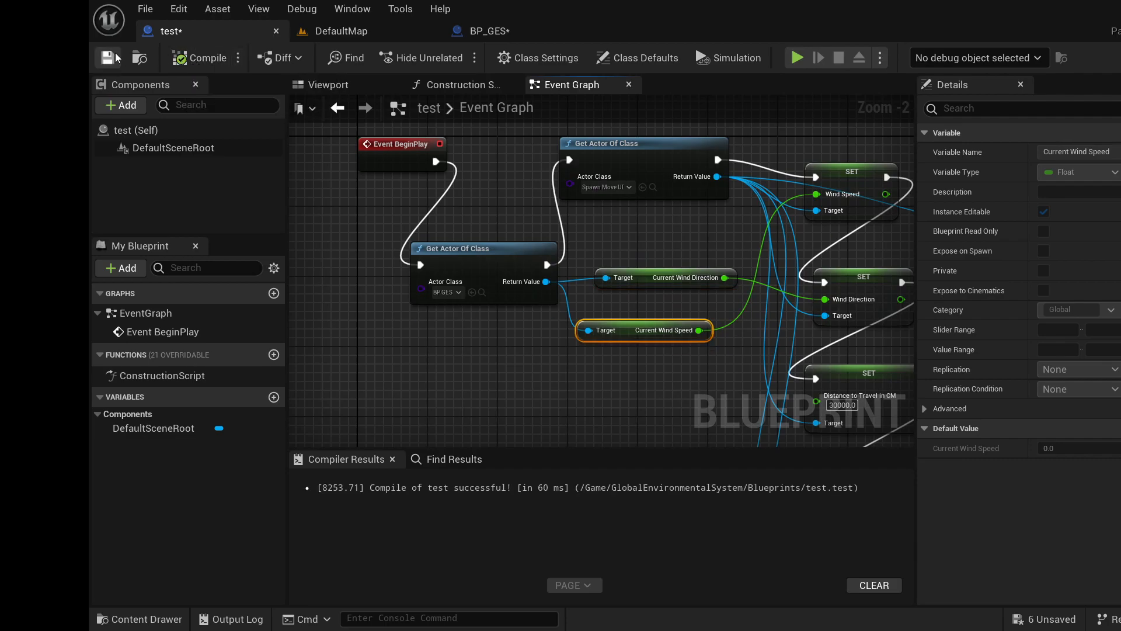
click(108, 57)
- Play DefaultMap in the editor, run the character across the landscape to check the storm, and end the session
click(350, 31)
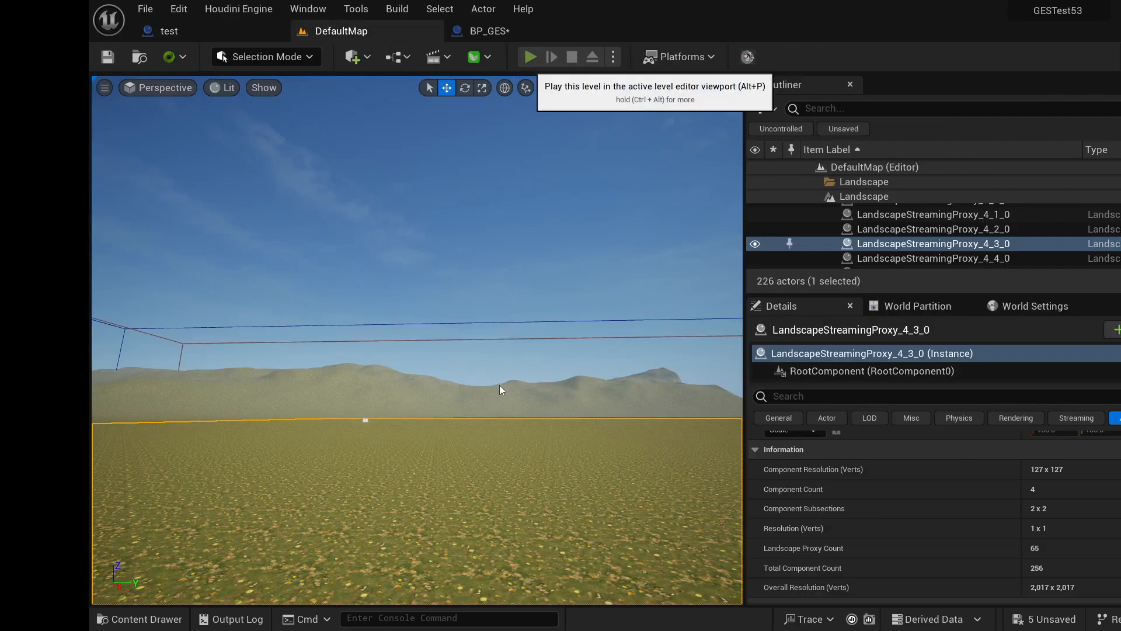
key(alt+p)
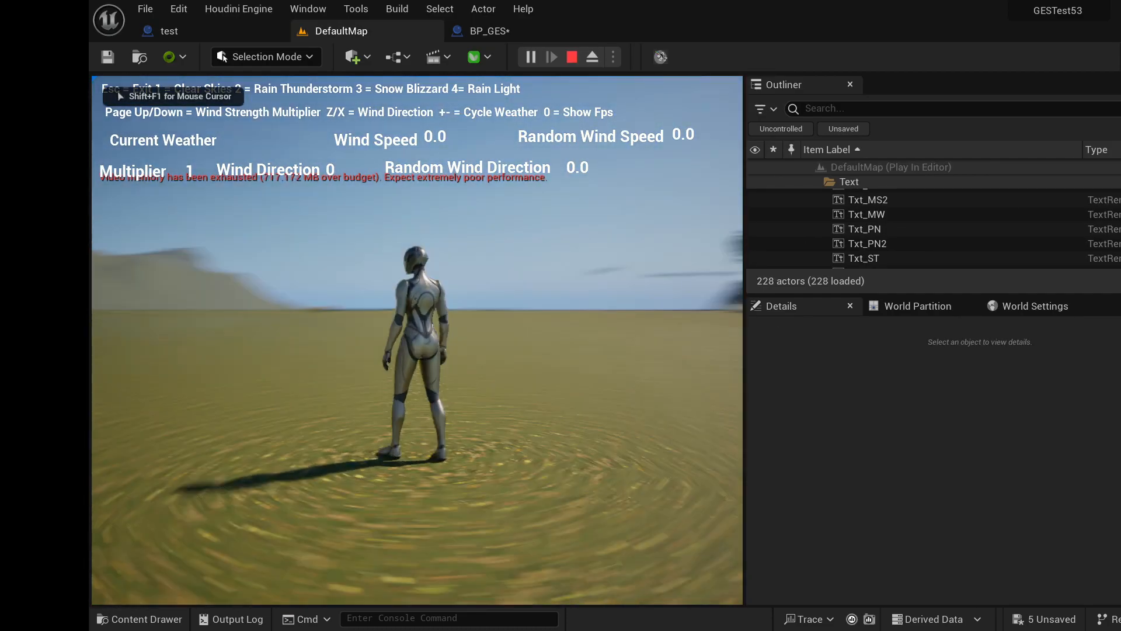
key(w)
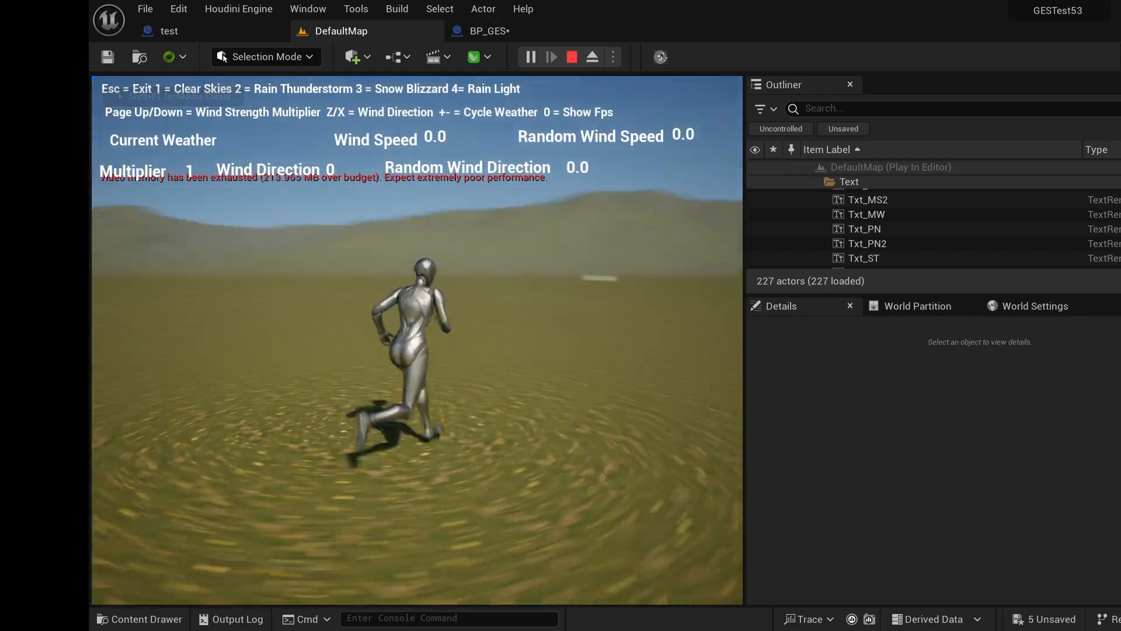
key(s)
key(d)
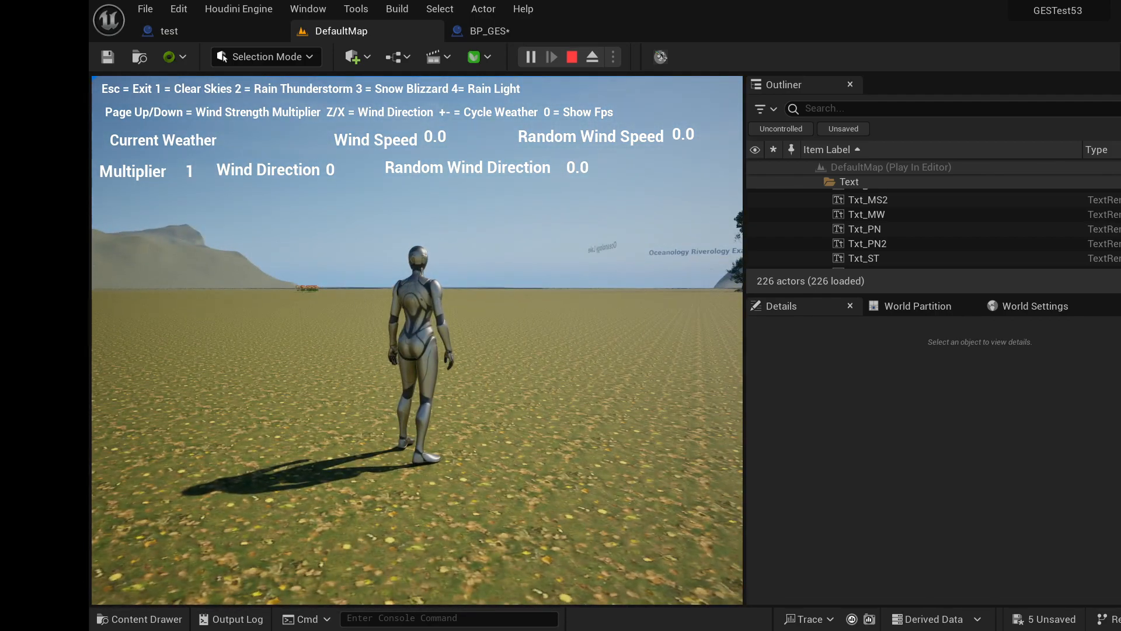
key(Escape)
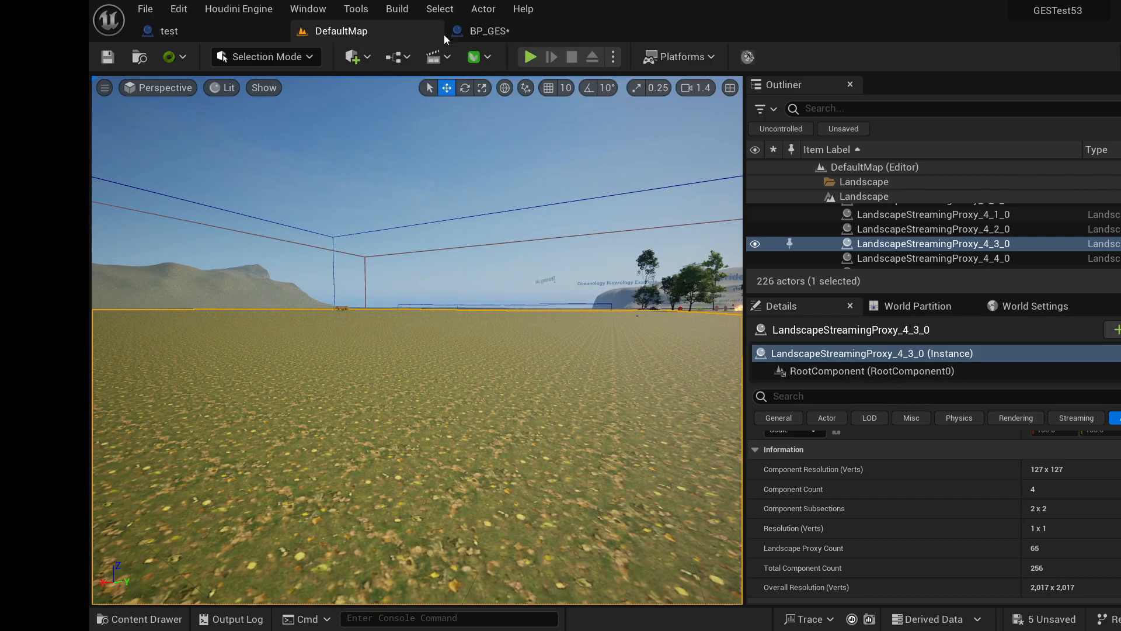
- Return to the test Blueprint's event graph and add a Print String node below the Current Wind Speed getter
click(184, 35)
right_drag(640, 307, 440, 291)
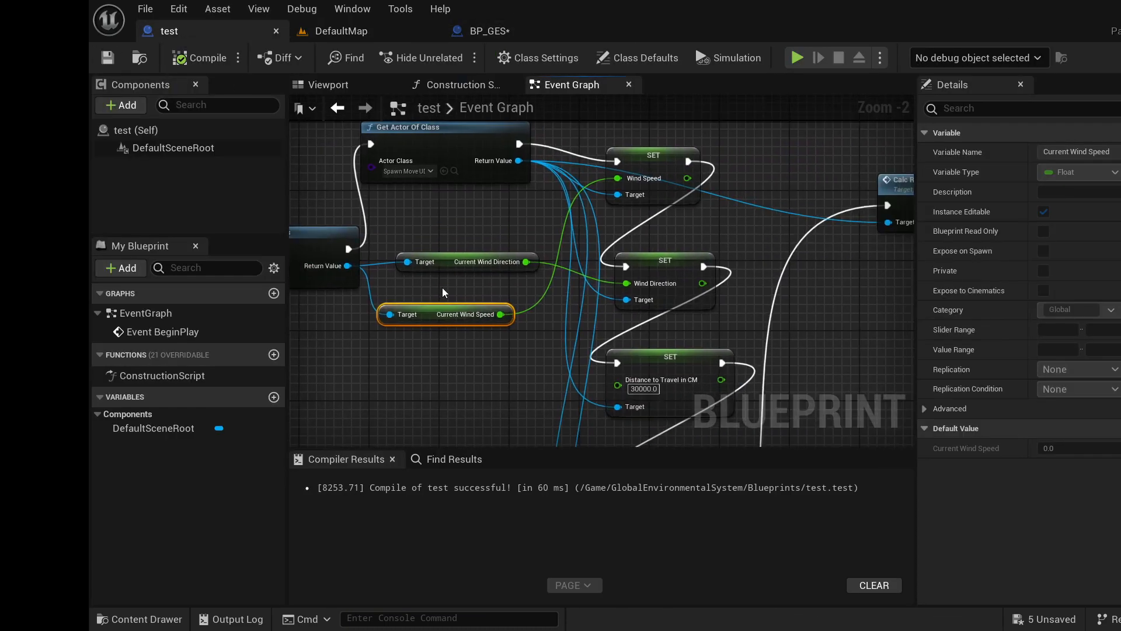
right_drag(405, 373, 448, 301)
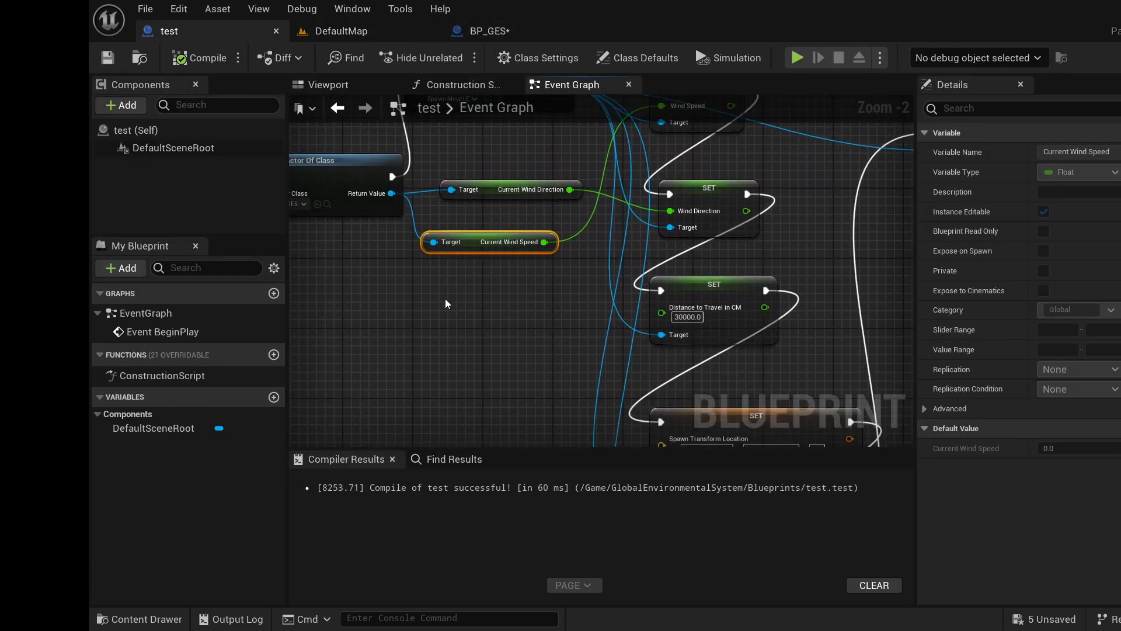
right_click(442, 317)
text(print)
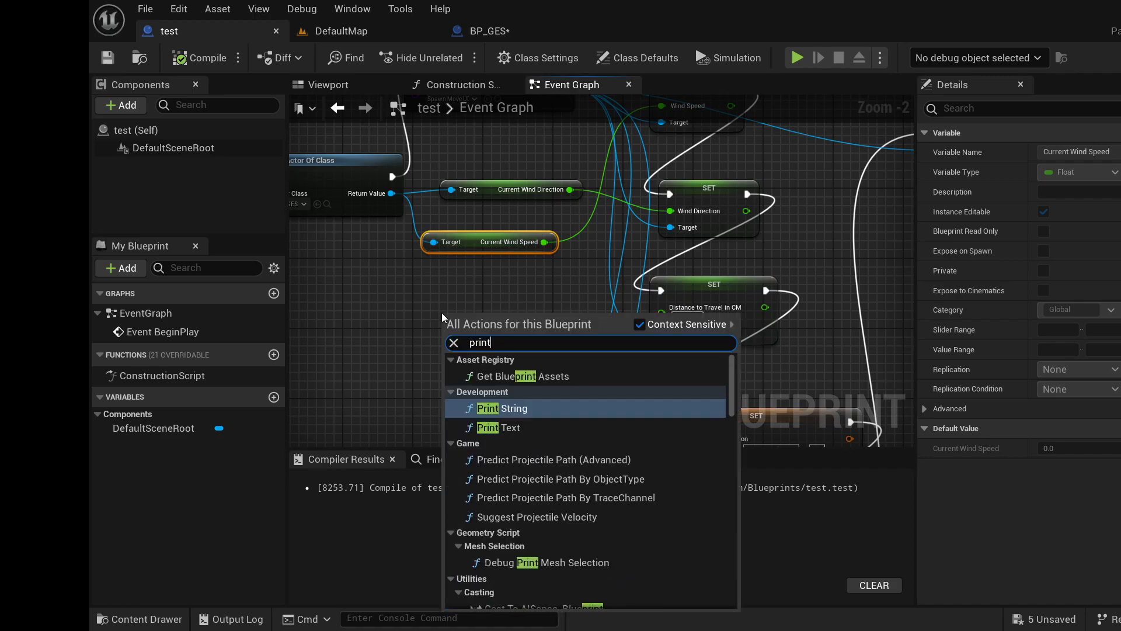
key(Return)
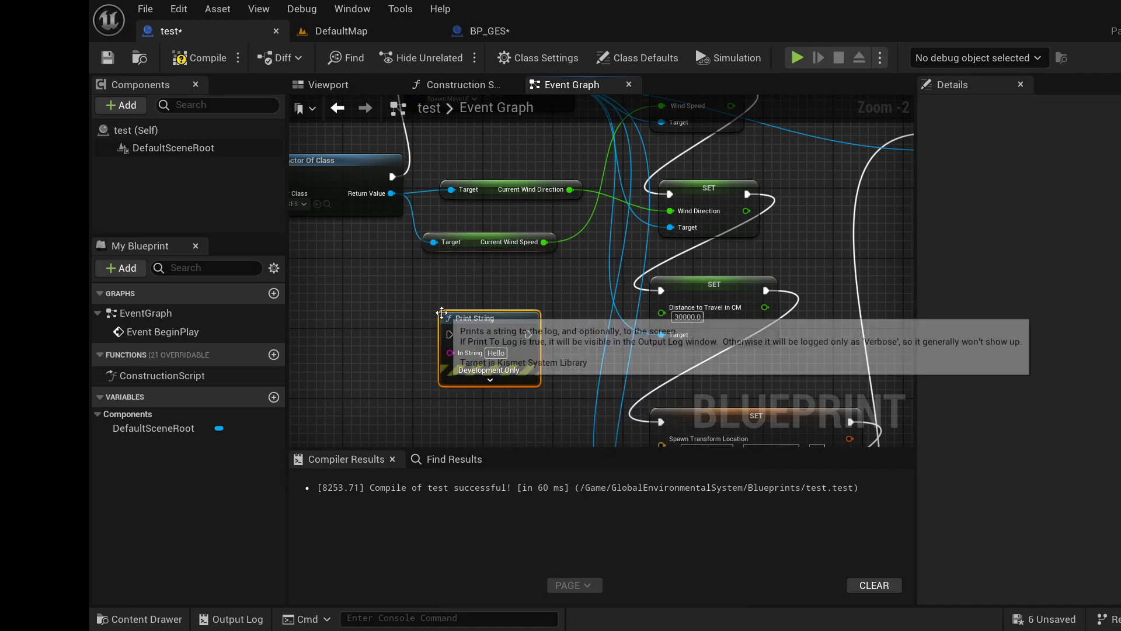
- Rewire Current Wind Speed into Print String, insert the print between Get Actor Of Class and the Wind Speed SET, compile and save
right_drag(510, 211, 497, 305)
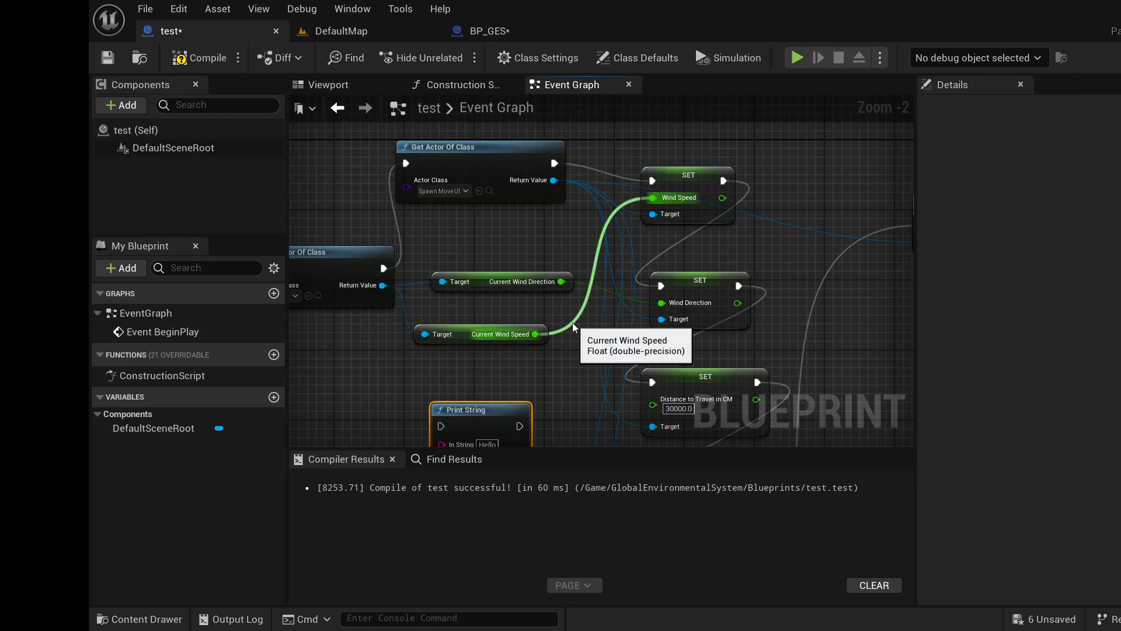
alt+click(536, 333)
drag(535, 333, 441, 290)
right_drag(474, 187, 451, 358)
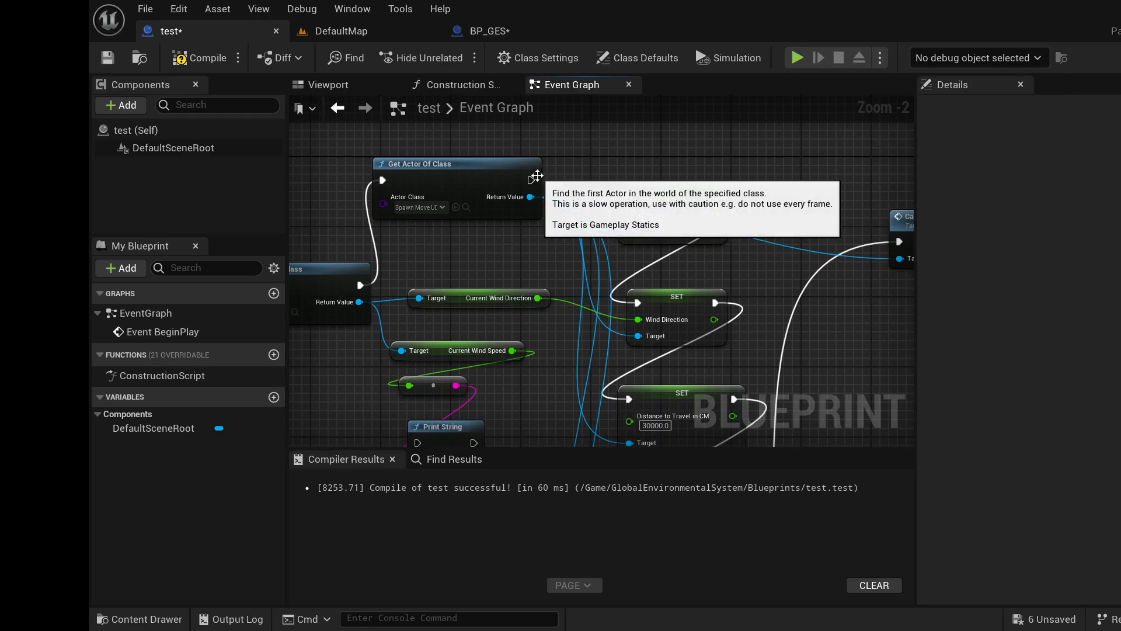
drag(532, 177, 629, 377)
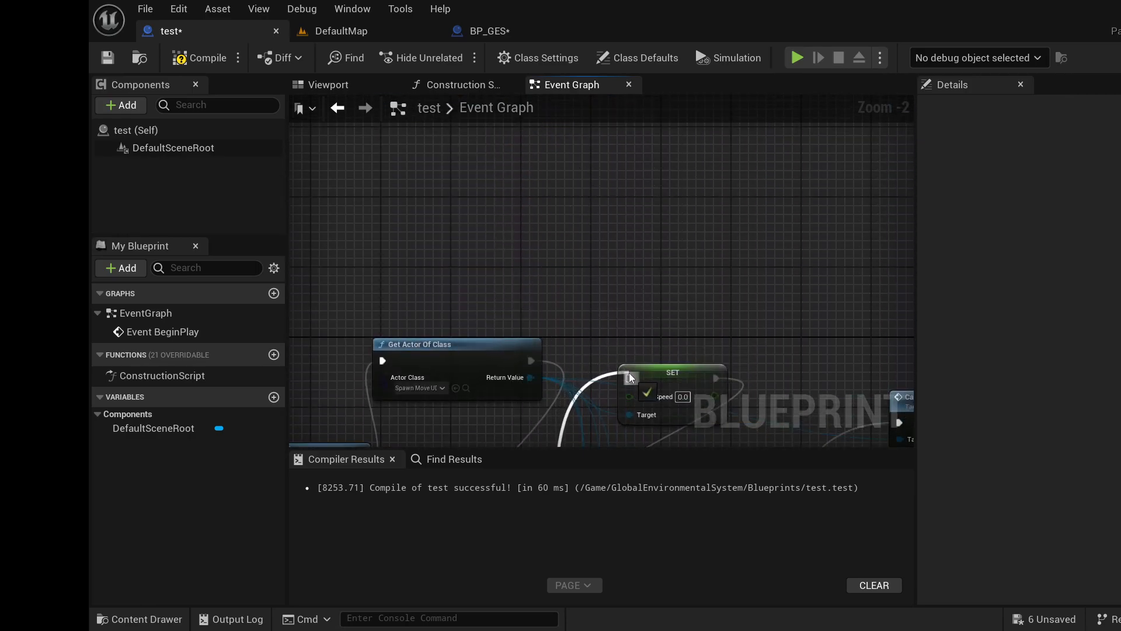
click(186, 56)
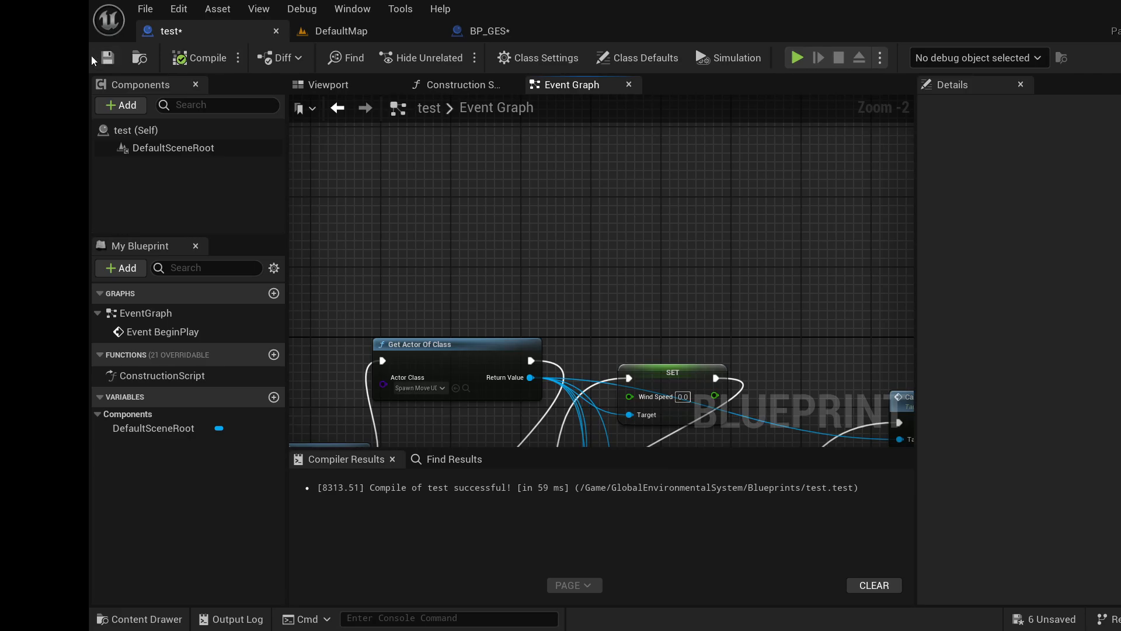
click(108, 58)
- In DefaultMap, select the Spawn_Move_UDS_Radial_Storm actor and review its default wind speed, distance and duration settings
click(341, 31)
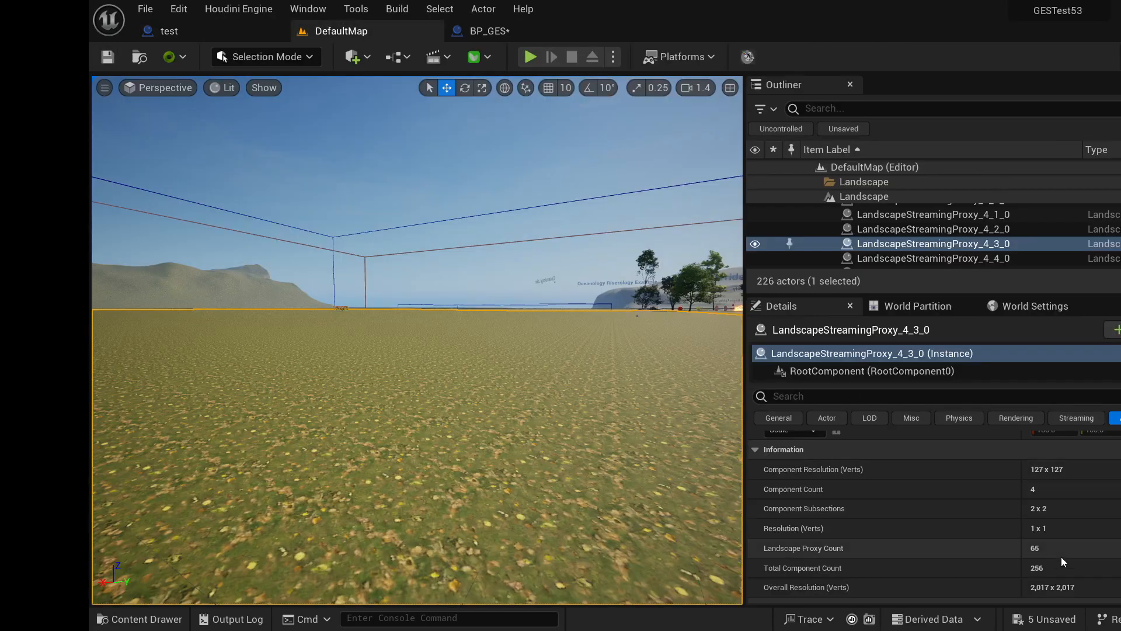
scroll(938, 260, down, 10)
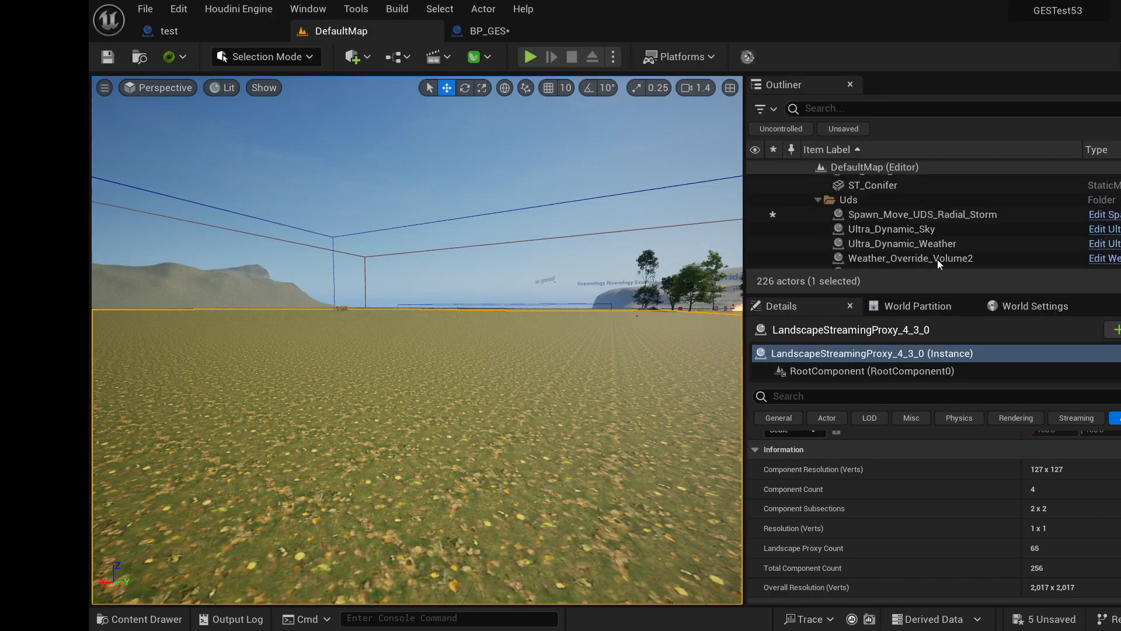
scroll(911, 239, up, 1)
scroll(875, 219, down, 3)
scroll(875, 220, up, 2)
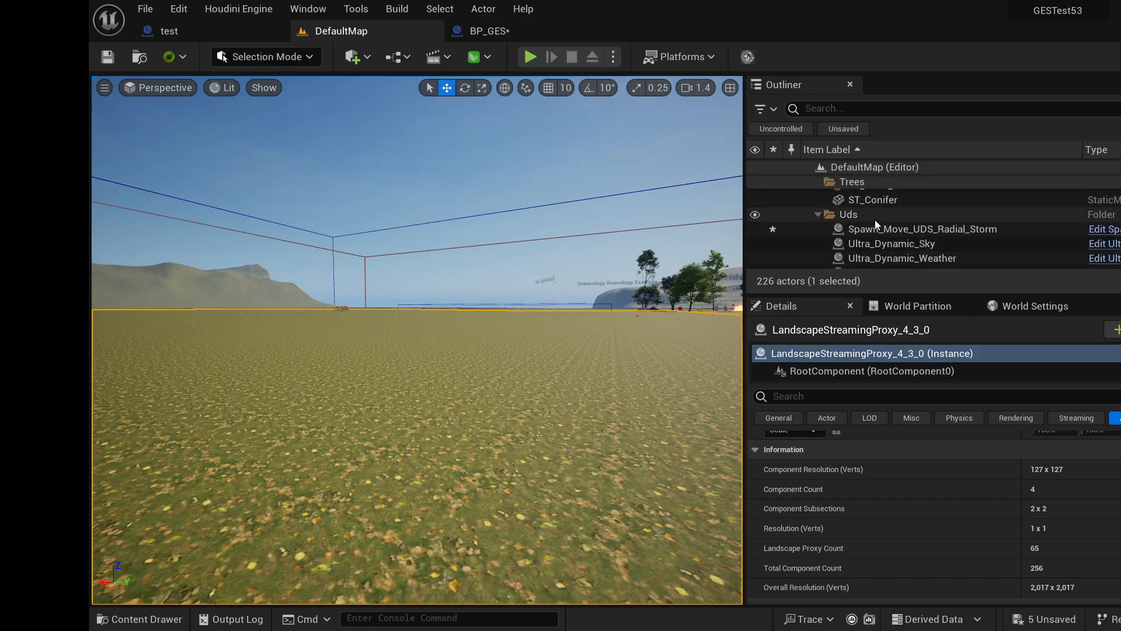
click(875, 223)
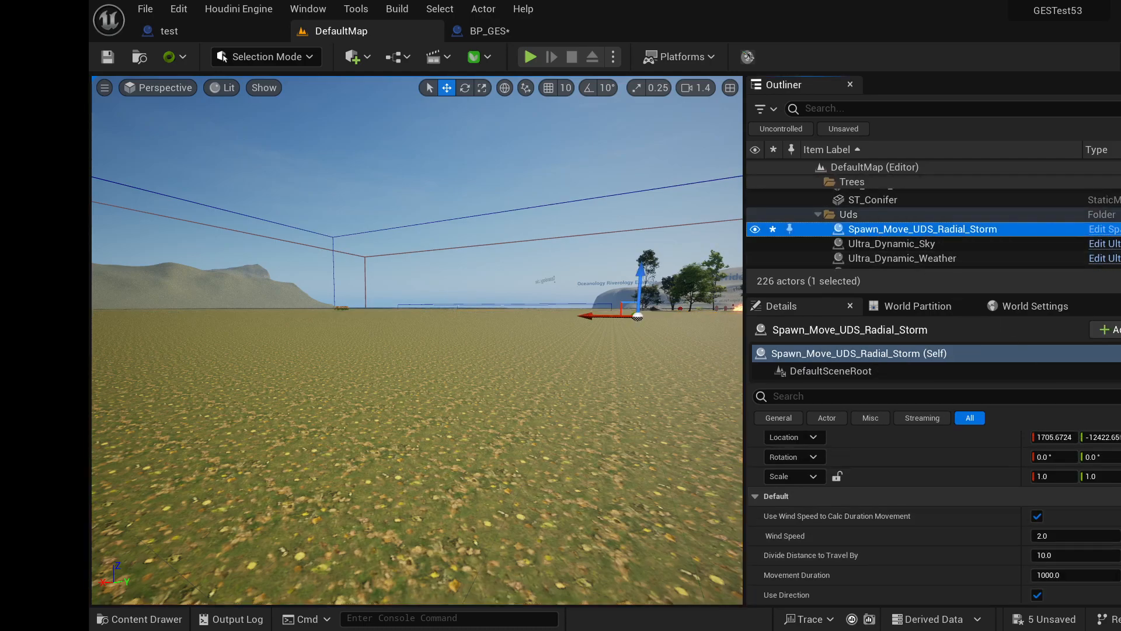
scroll(935, 514, down, 1)
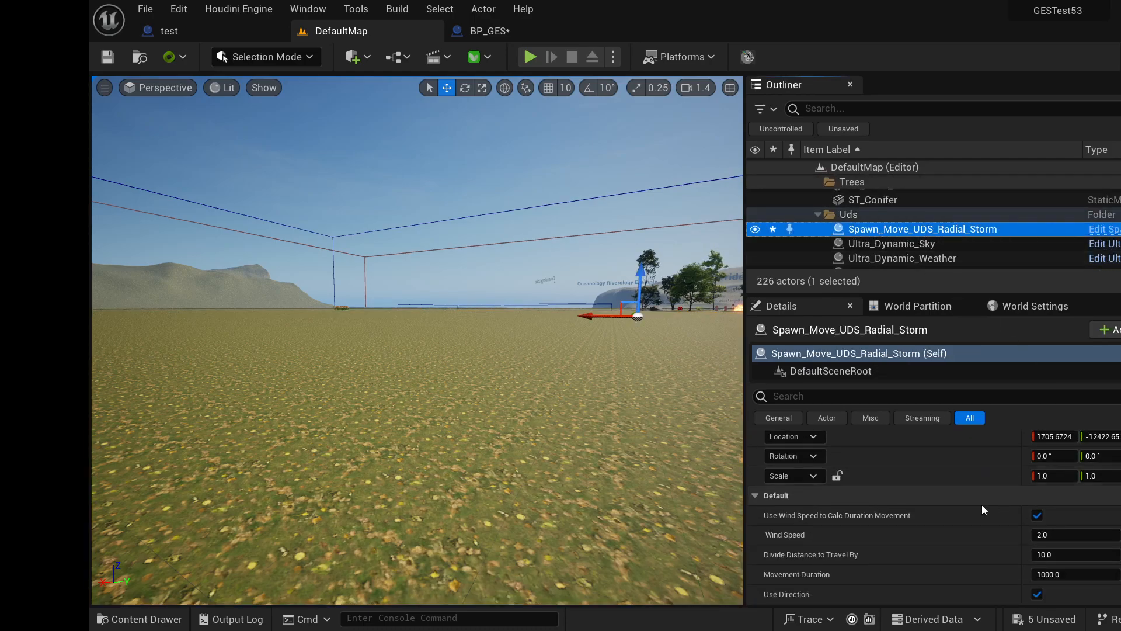
right_drag(417, 340, 425, 260)
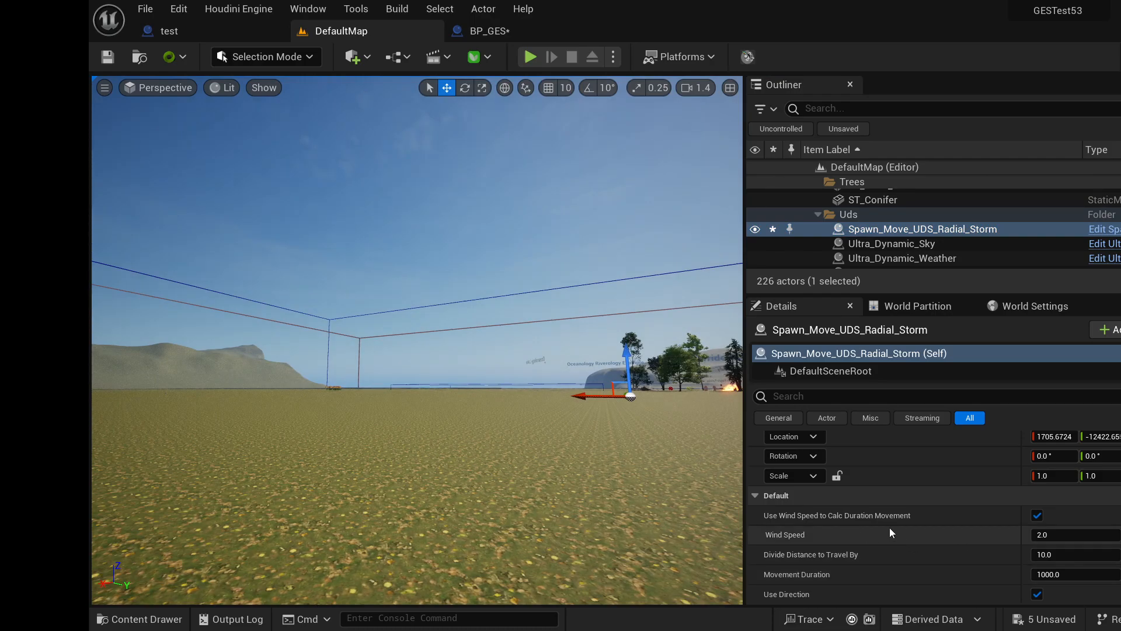
scroll(859, 240, down, 2)
scroll(858, 239, down, 2)
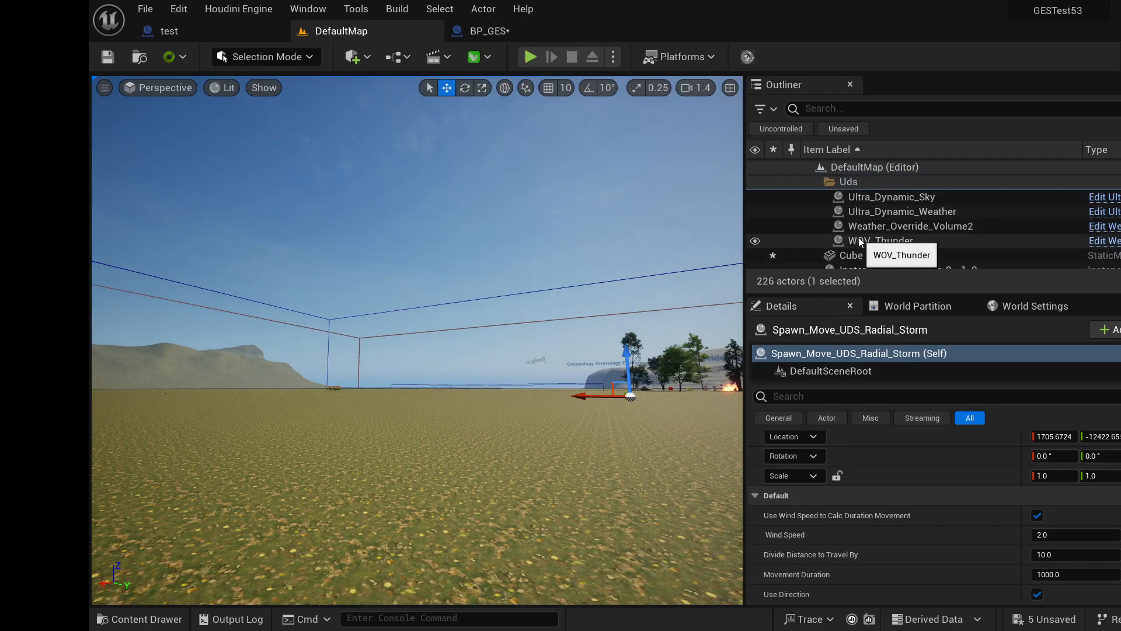
- Select the BP_GES actor in the level and turn off its Show Menu debug option
scroll(873, 229, up, 8)
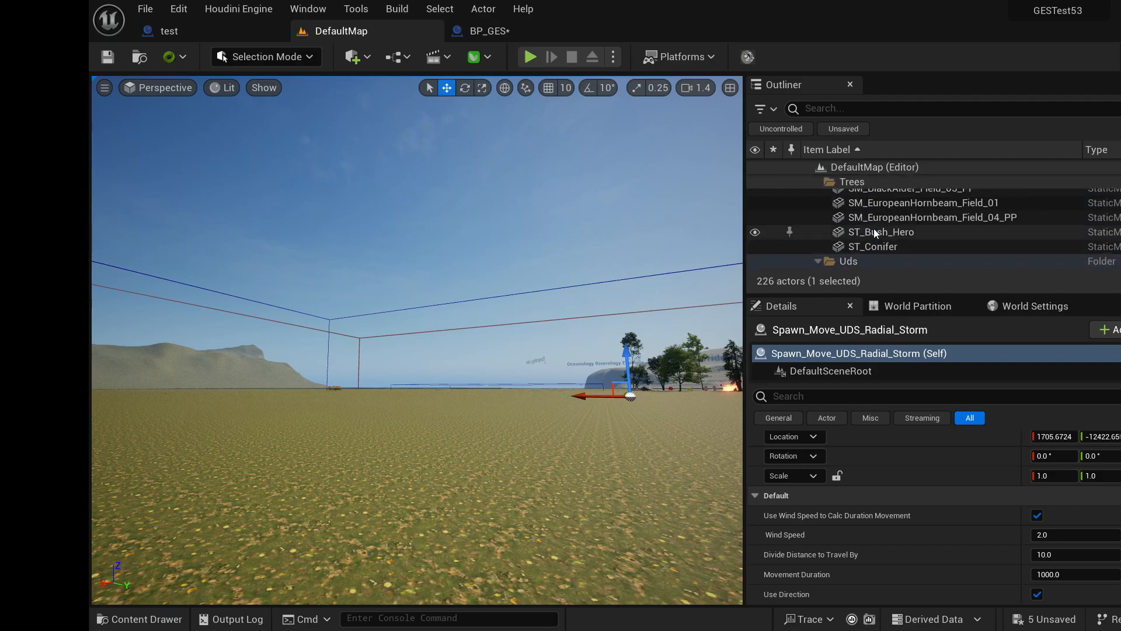
scroll(874, 228, up, 10)
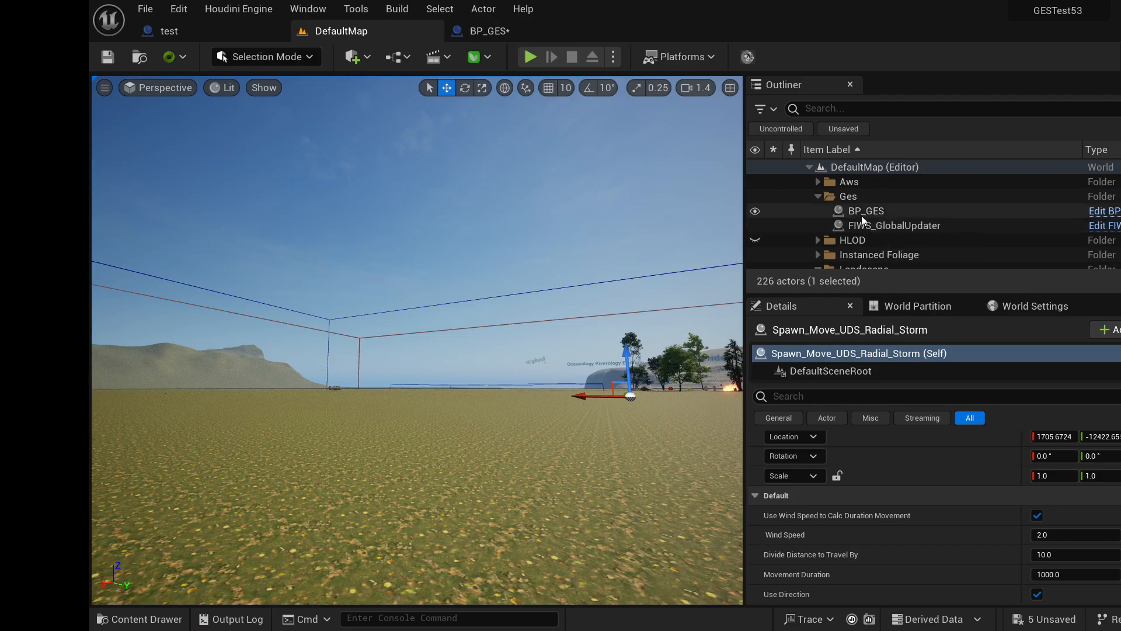
click(860, 214)
scroll(1000, 522, down, 2)
click(1036, 547)
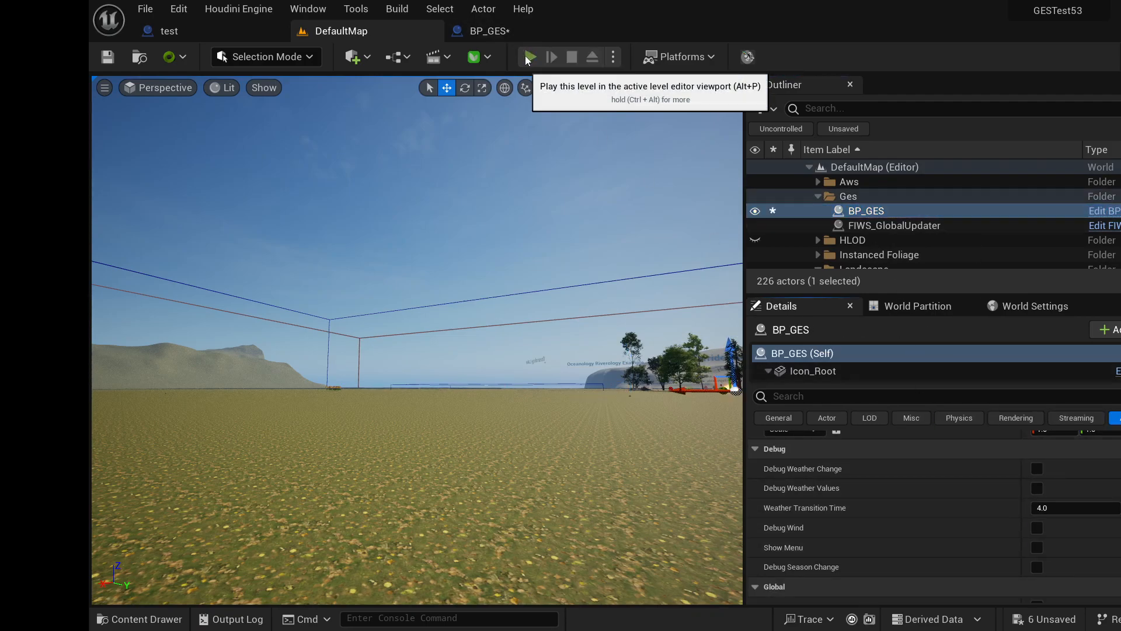
- Play-test the level briefly, end the session, and move the editor viewpoint across the landscape to the trees
key(alt+p)
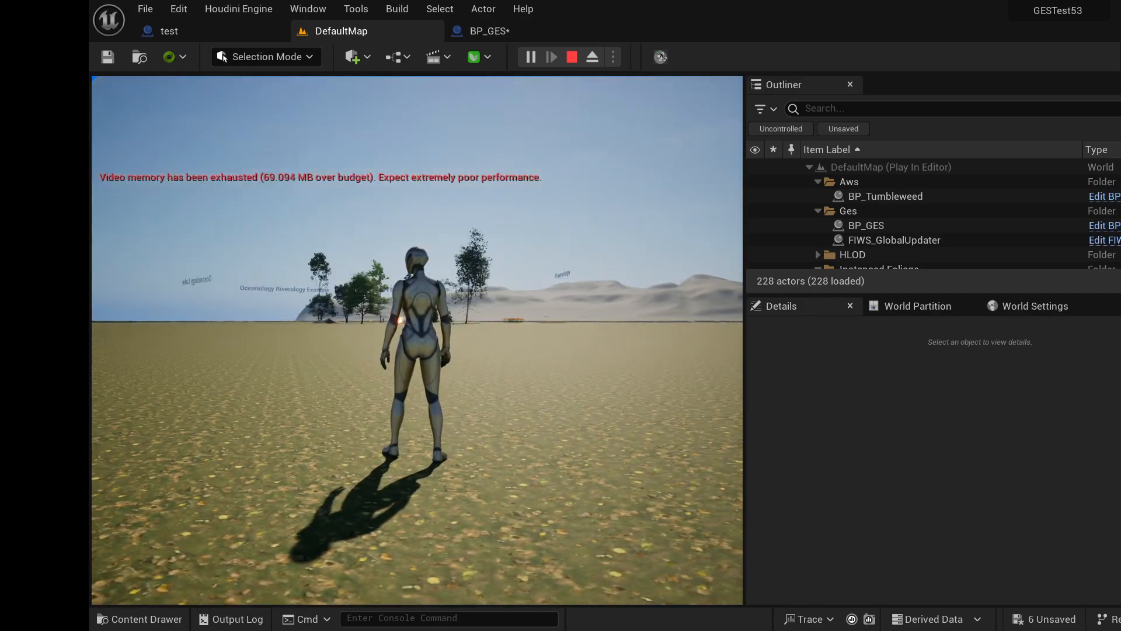
key(Escape)
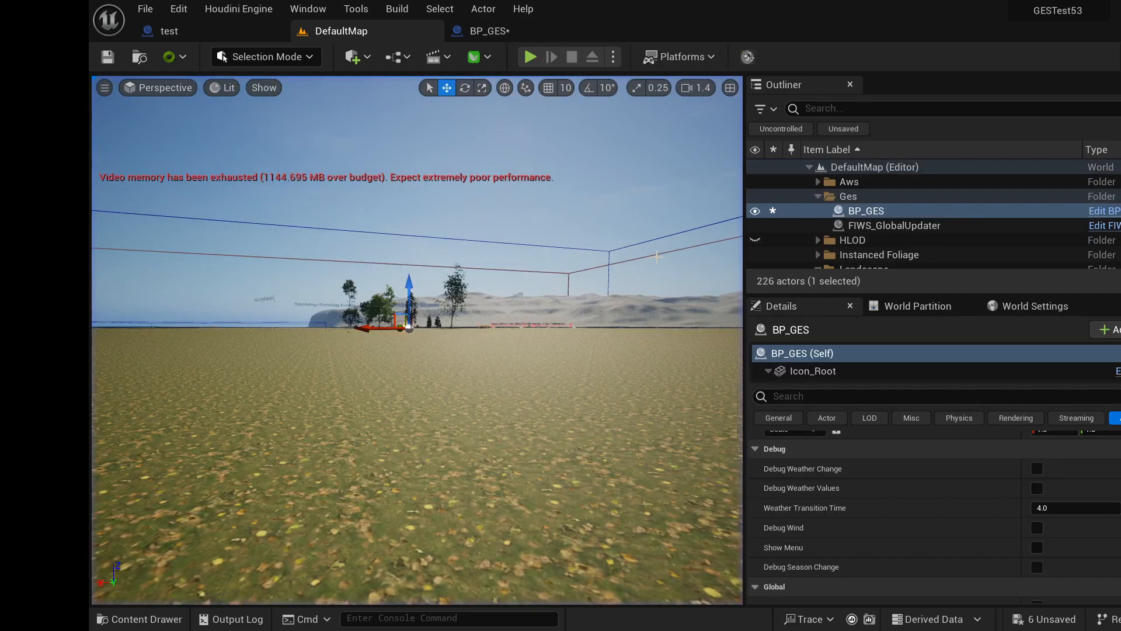
key(w)
key(w)
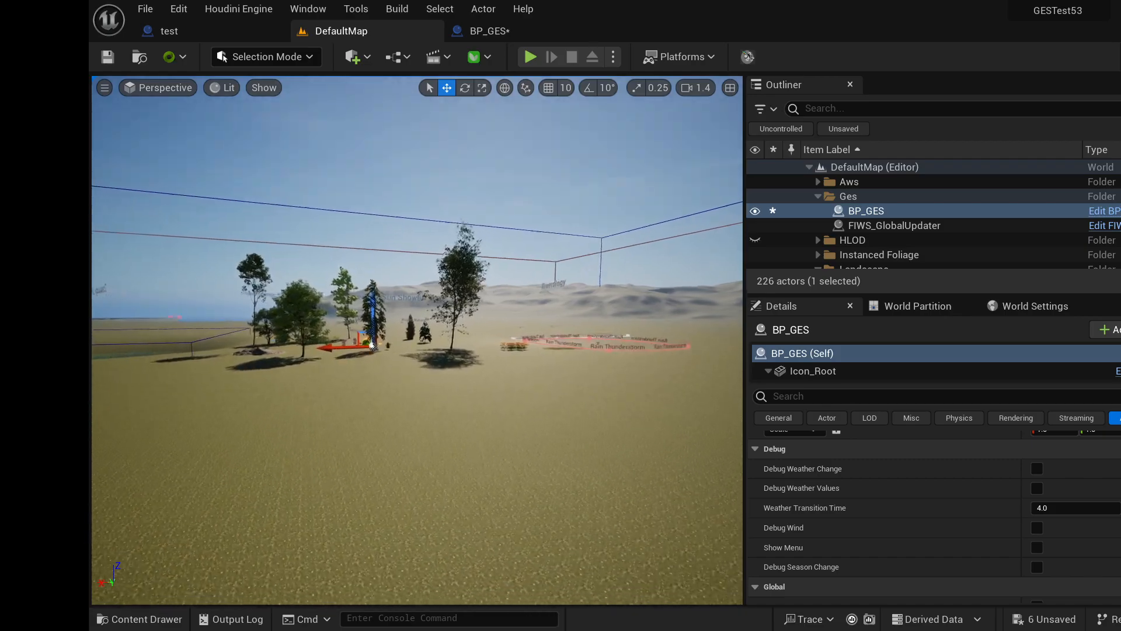
key(w)
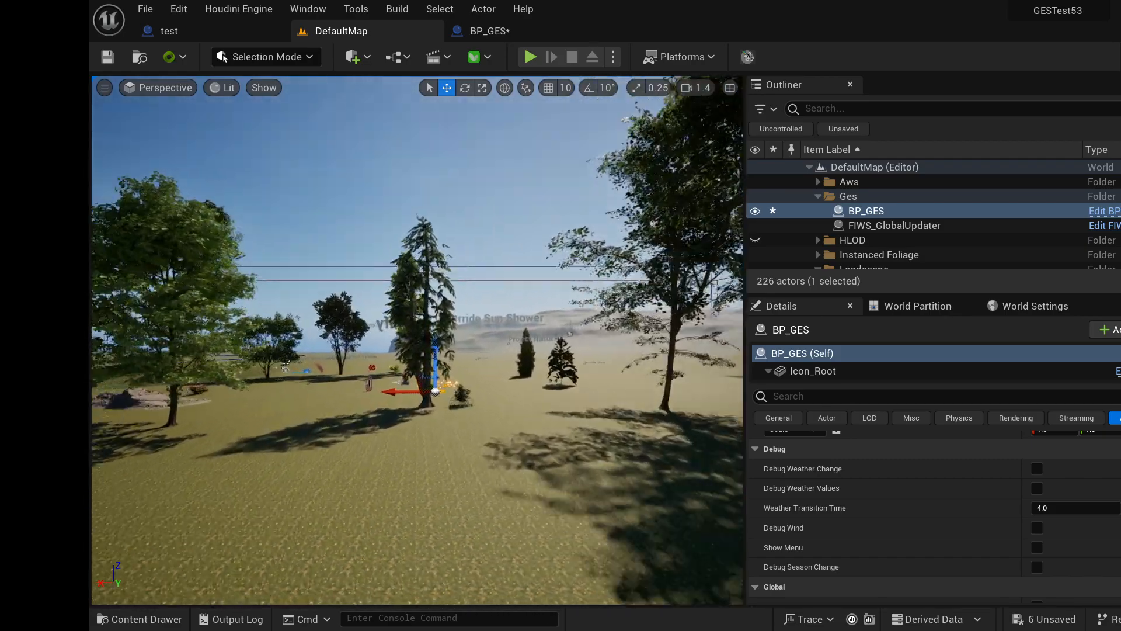
key(w)
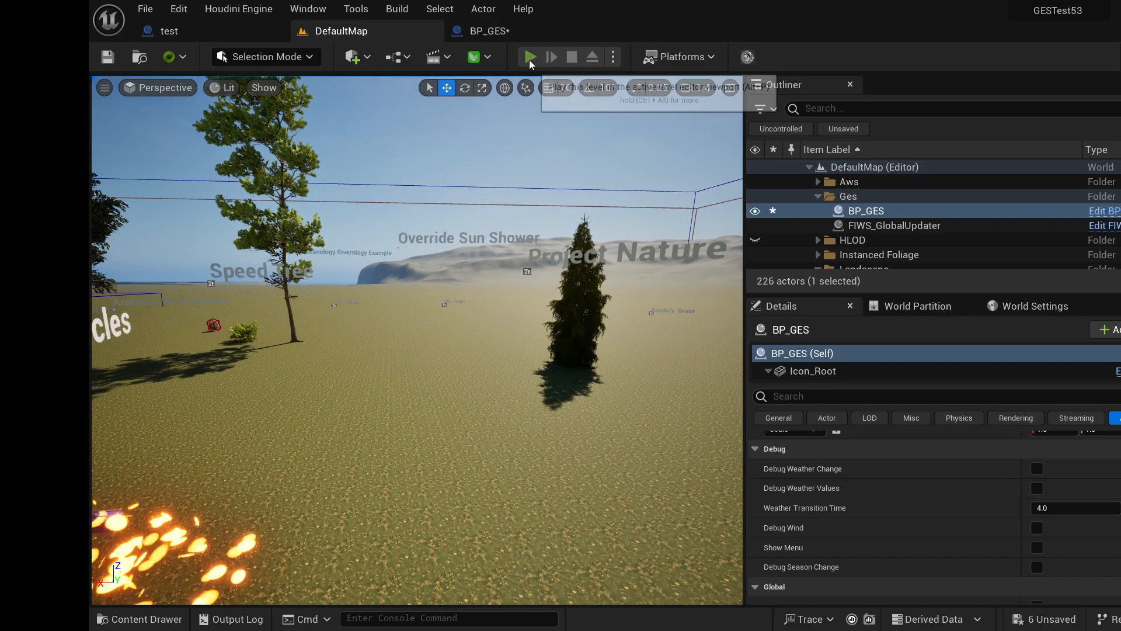
- Play-test DefaultMap from the viewpoint near the trees to check the printed wind speed, and end the session
click(529, 59)
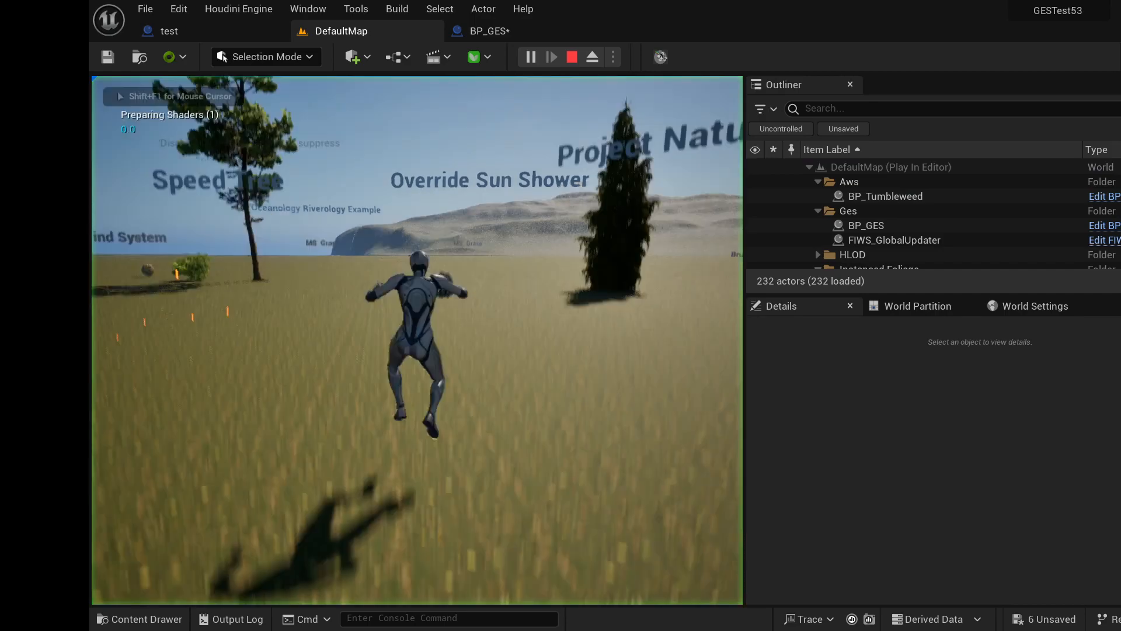
key(Escape)
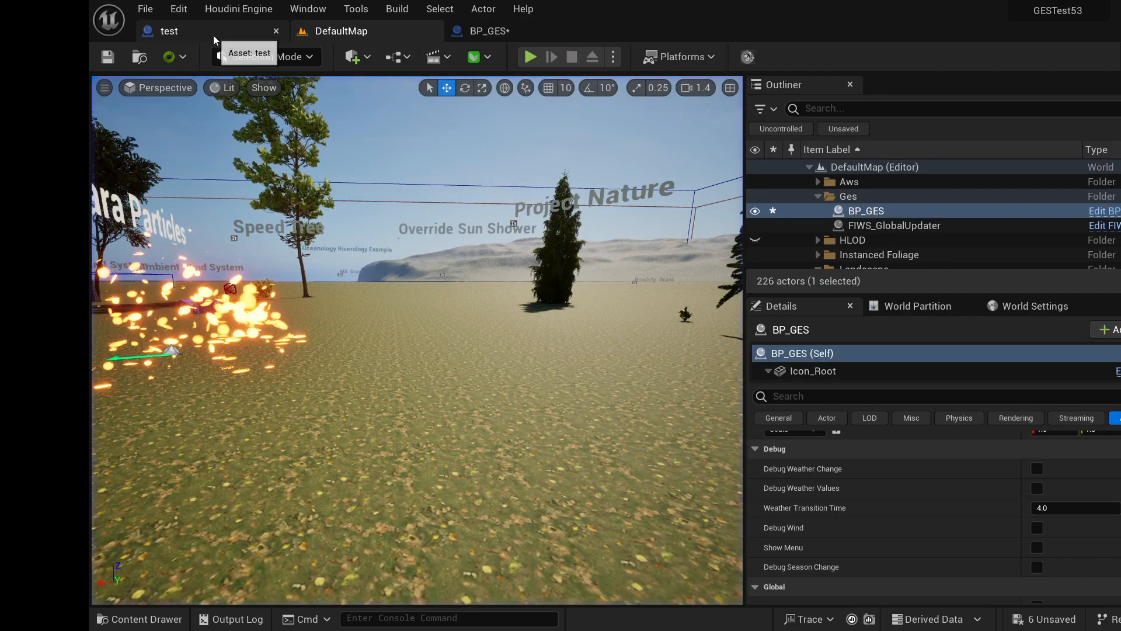
- In the test Blueprint, disconnect Current Wind Speed from the string conversion, set the Wind Speed SET node to 2.0, compile and save
click(175, 32)
right_drag(497, 340, 453, 128)
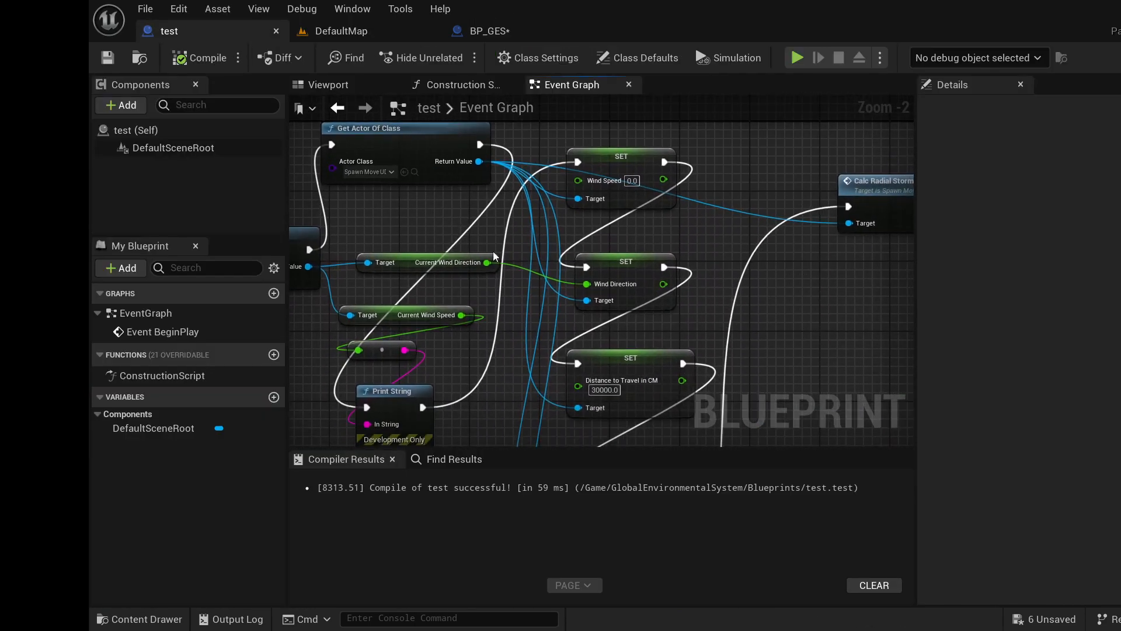
alt+click(442, 334)
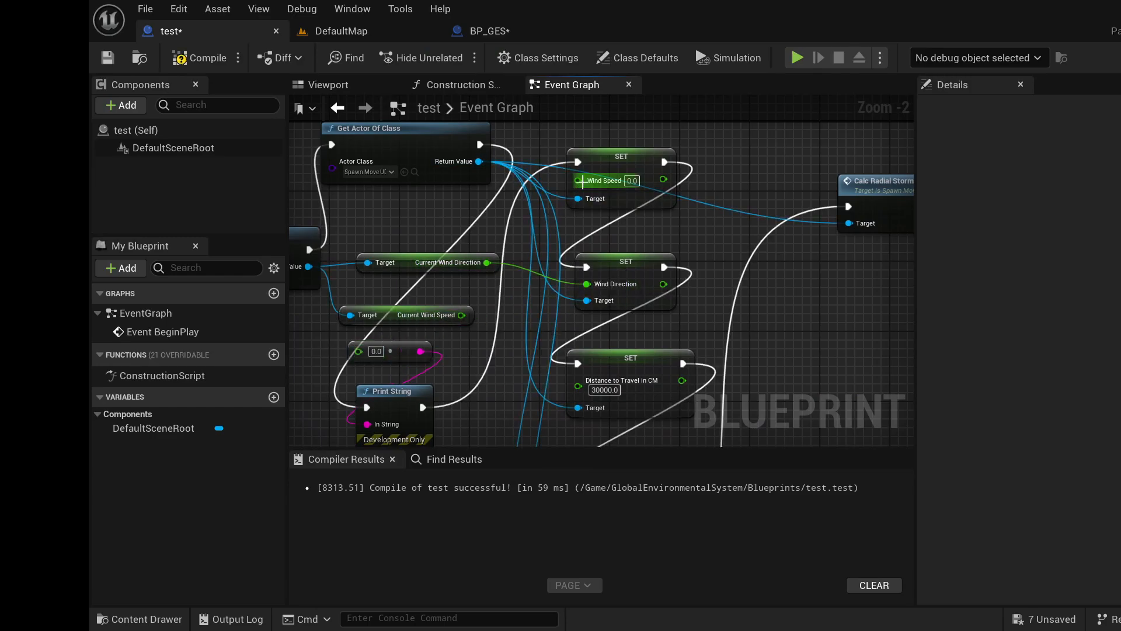
click(631, 180)
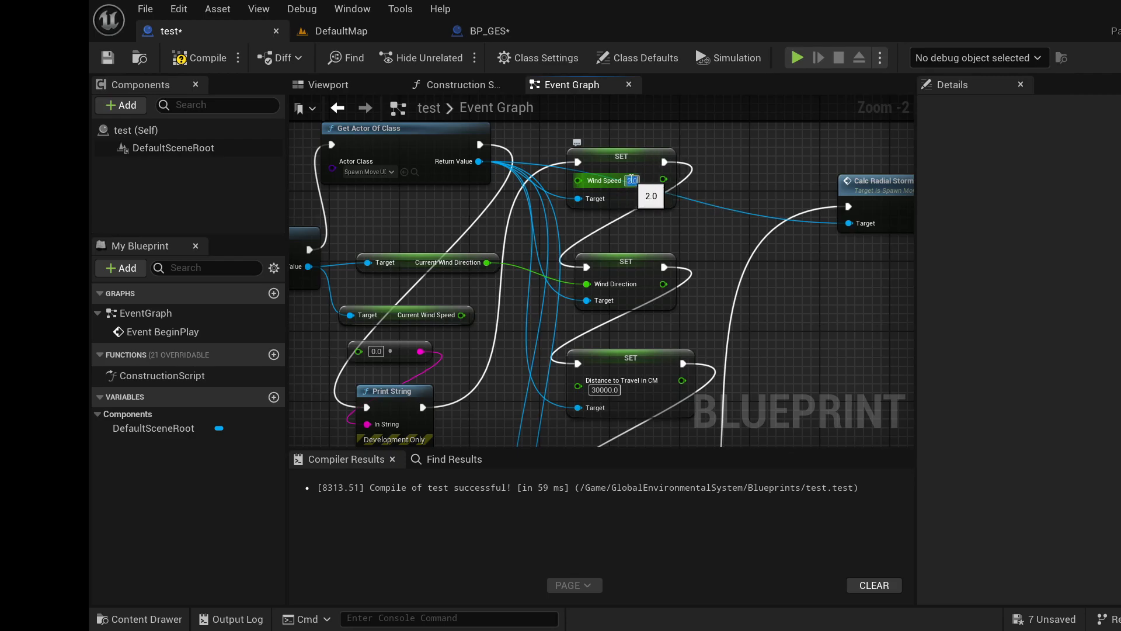
text(2)
key(Return)
click(196, 58)
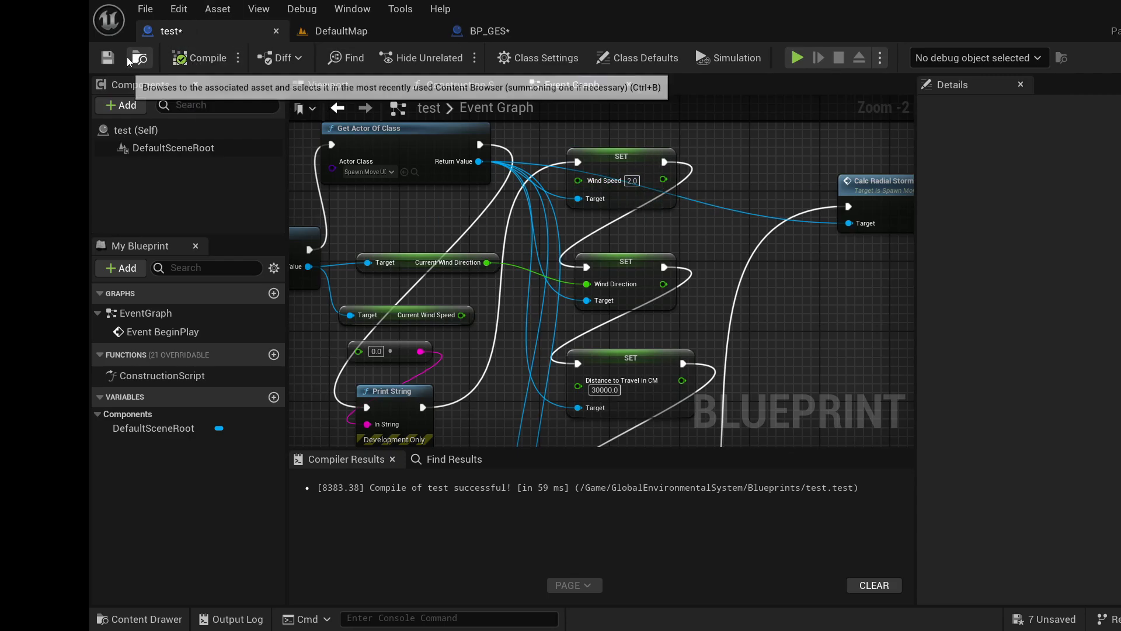
- Play-test DefaultMap from the open landscape, move the character to watch the storm pass, and end the session
click(293, 32)
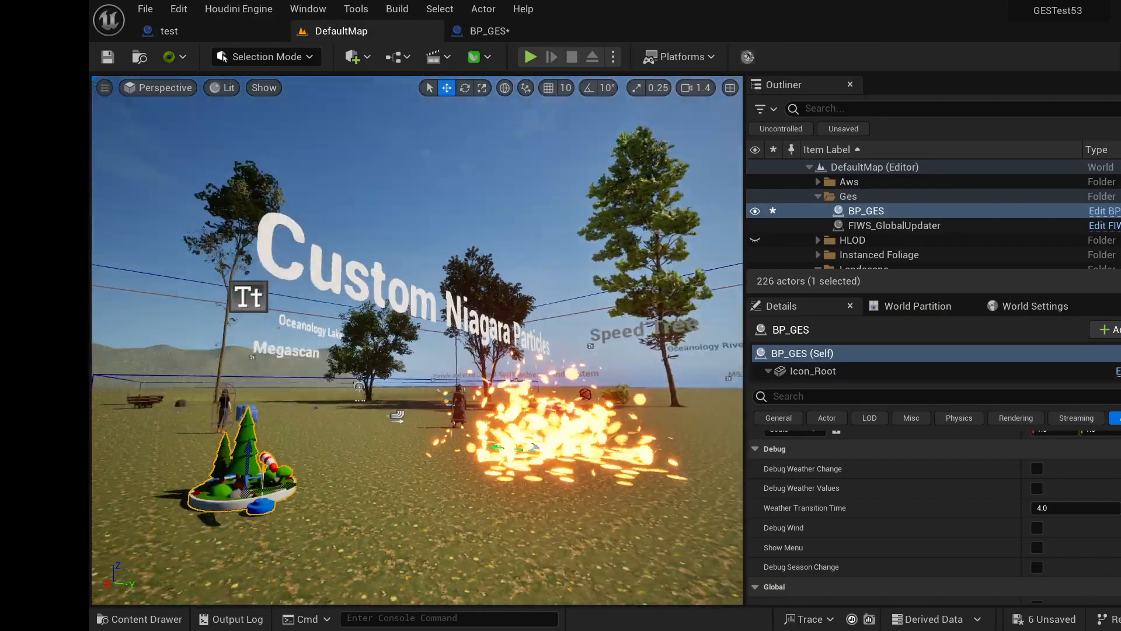
right_drag(417, 340, 585, 322)
key(w)
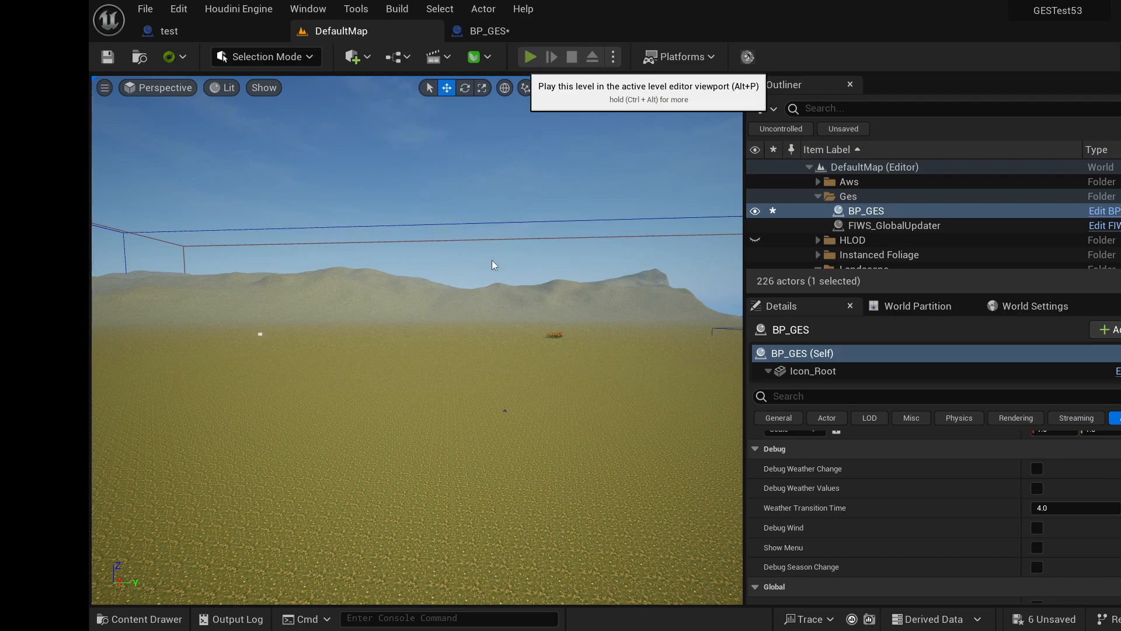
click(530, 56)
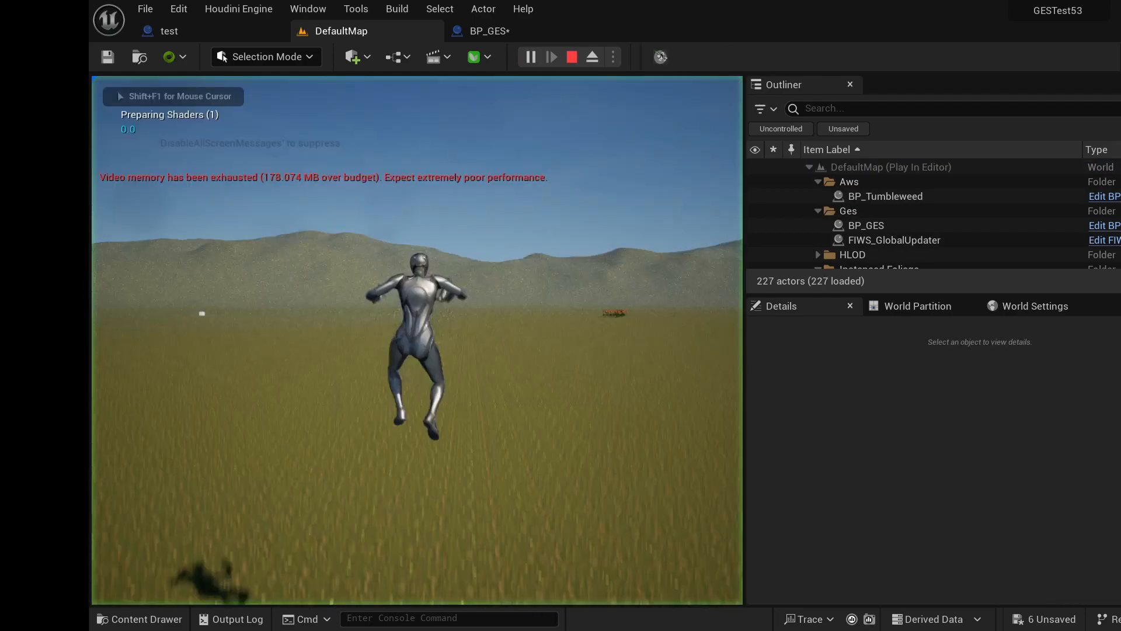
key(w)
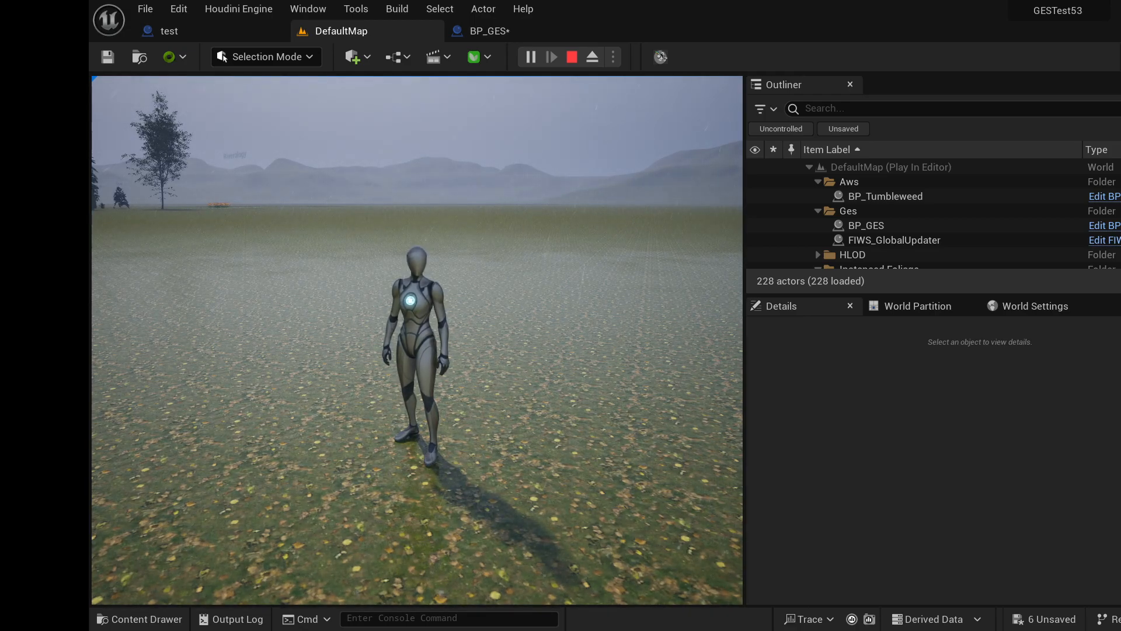
key(Escape)
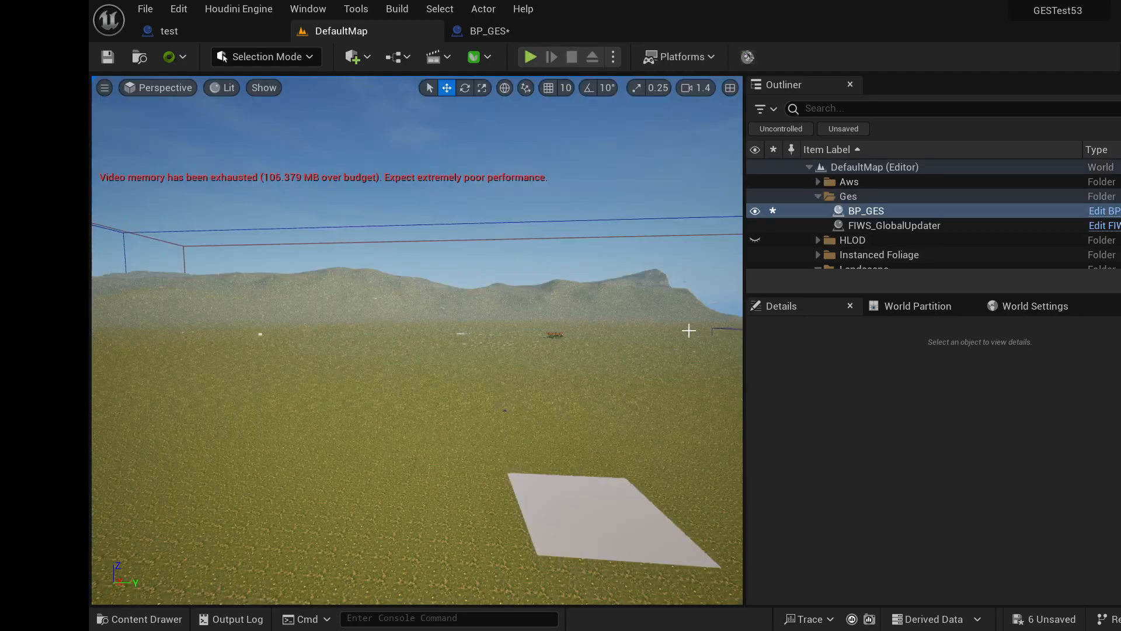